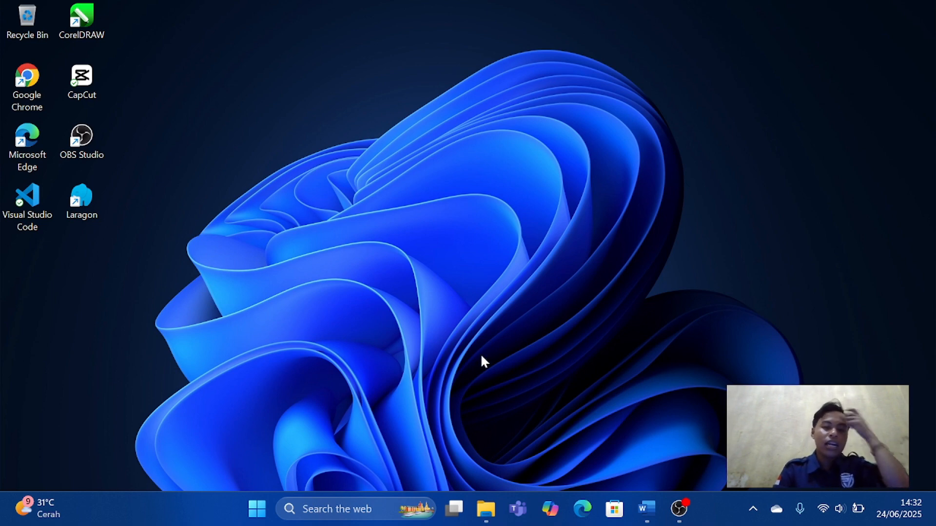
Open Google Chrome with the first listed user profile.
double_click(29, 86)
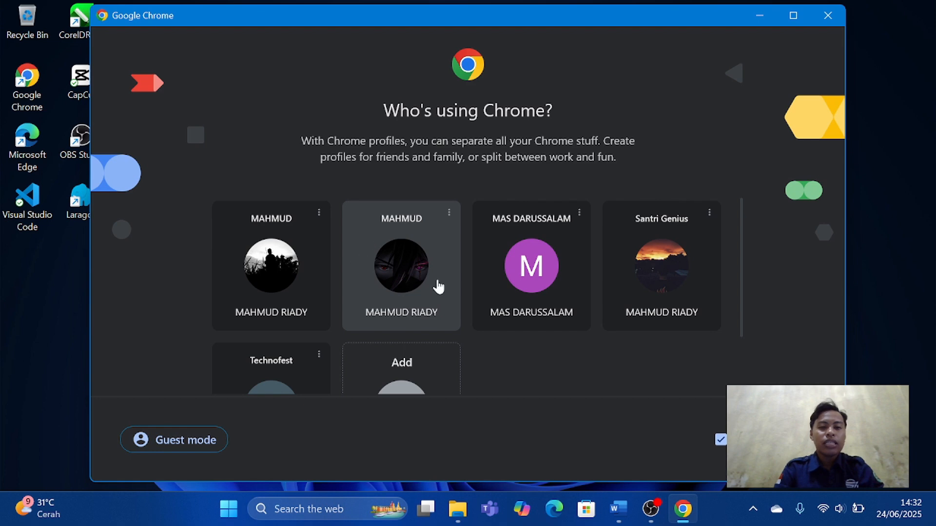
scroll(438, 287, down, 1)
scroll(438, 287, up, 1)
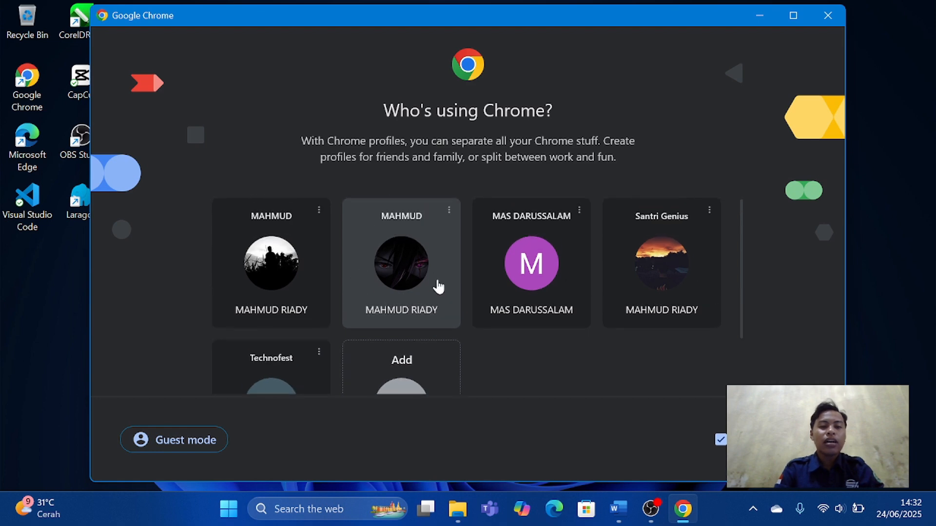
click(308, 294)
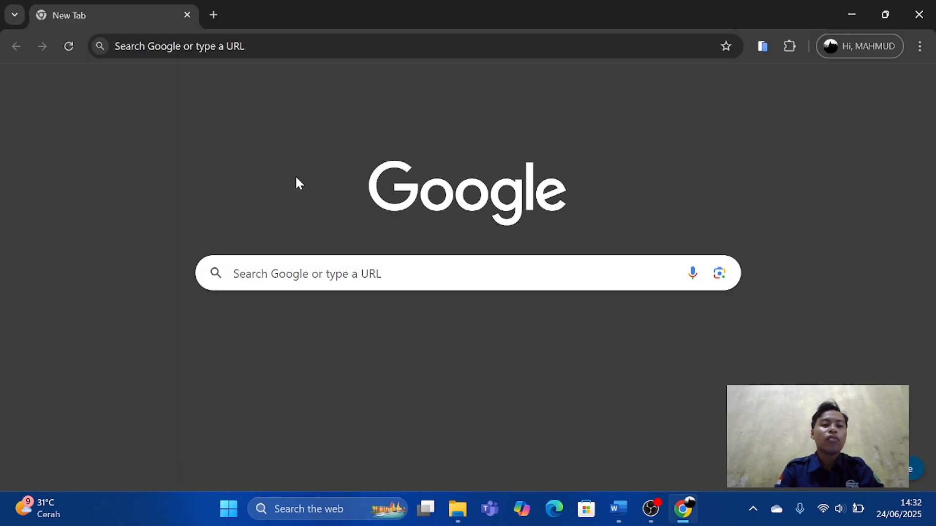
Go to the draw.io website (drawio.com) and start the online diagram editor.
click(234, 46)
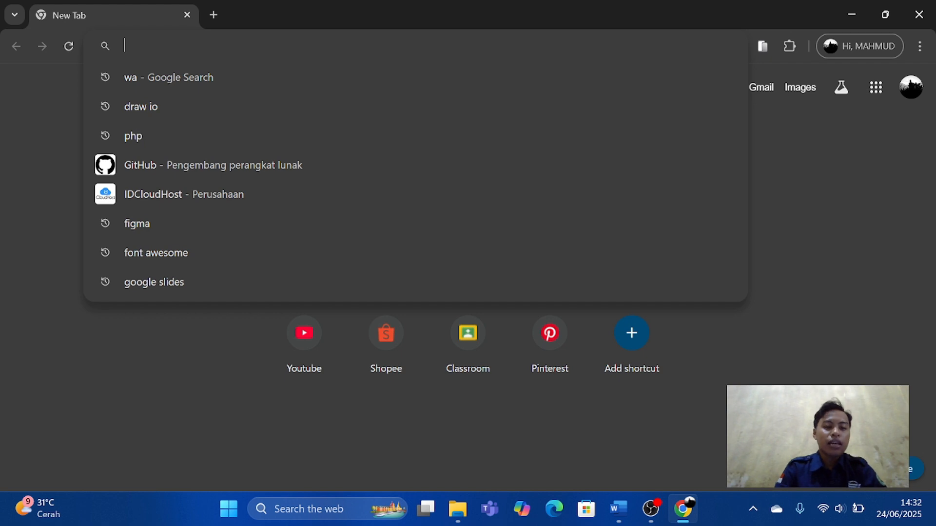
text(dr)
key(Return)
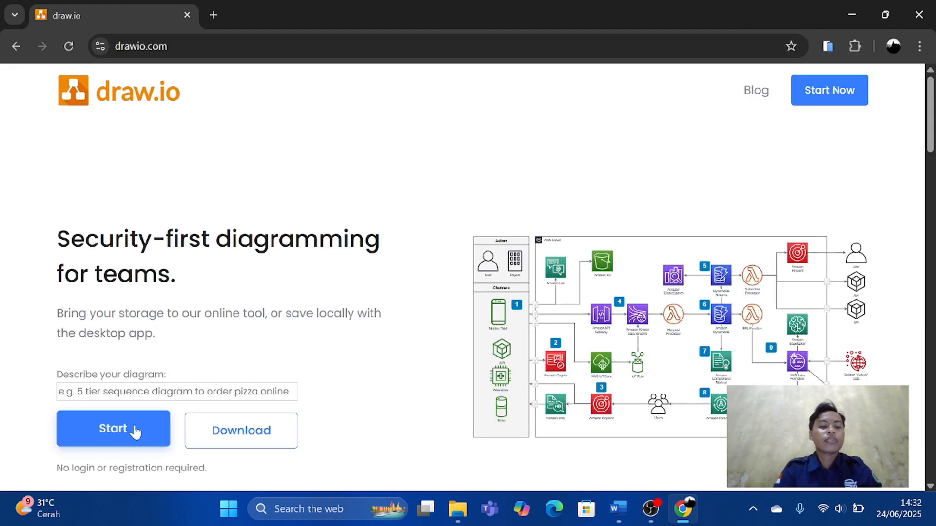
click(134, 429)
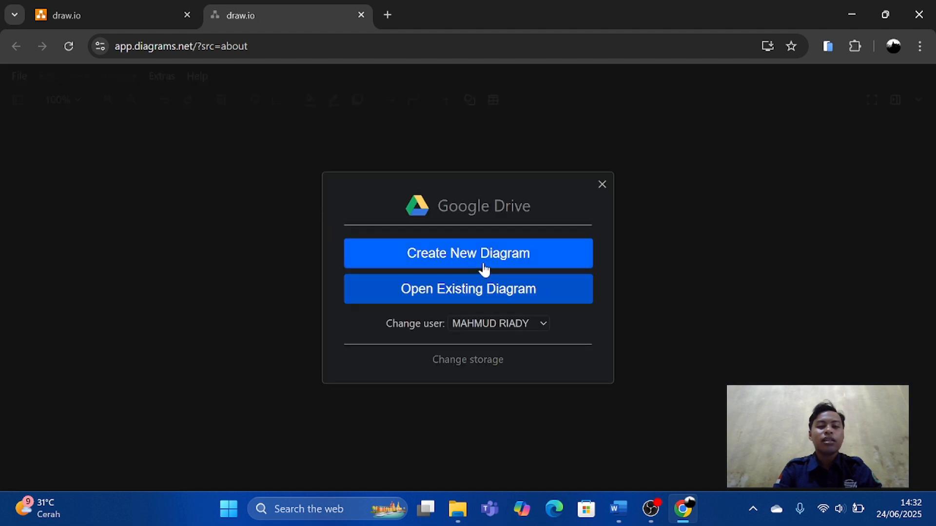
Create a new blank diagram named ERD.drawio and save it to My Drive in Google Drive.
click(491, 259)
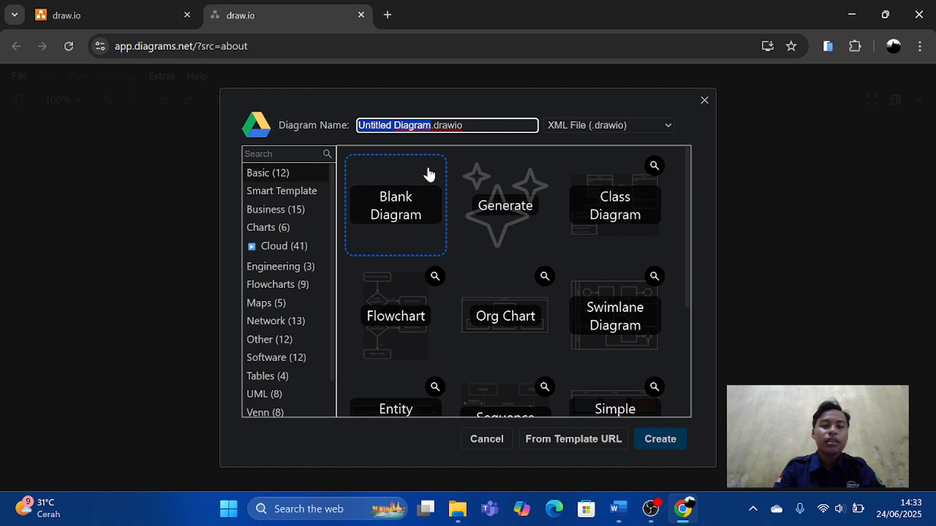
key(Right)
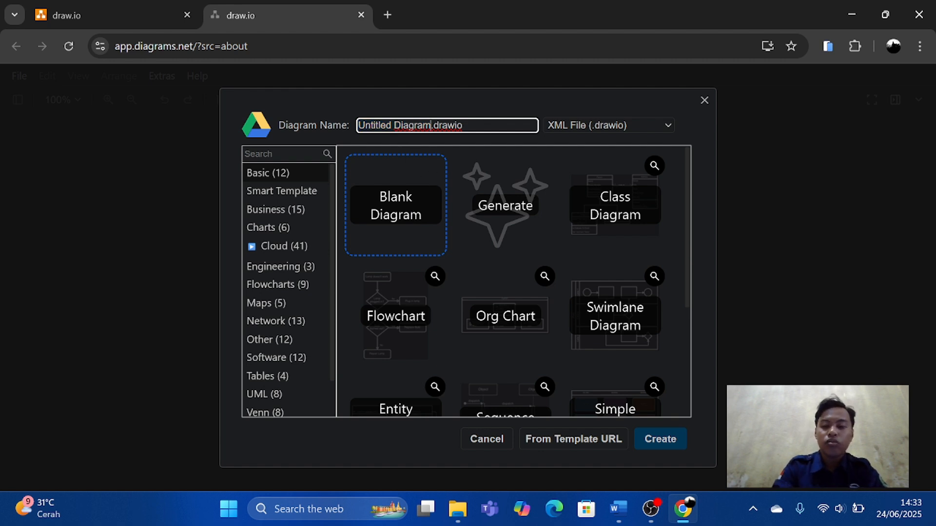
key(BackSpace)
key(BackSpace)
key(BackSpace)
key(BackSpace)
key(BackSpace)
key(BackSpace)
key(BackSpace)
key(BackSpace)
key(BackSpace)
key(BackSpace)
key(BackSpace)
key(BackSpace)
key(BackSpace)
key(BackSpace)
key(BackSpace)
key(BackSpace)
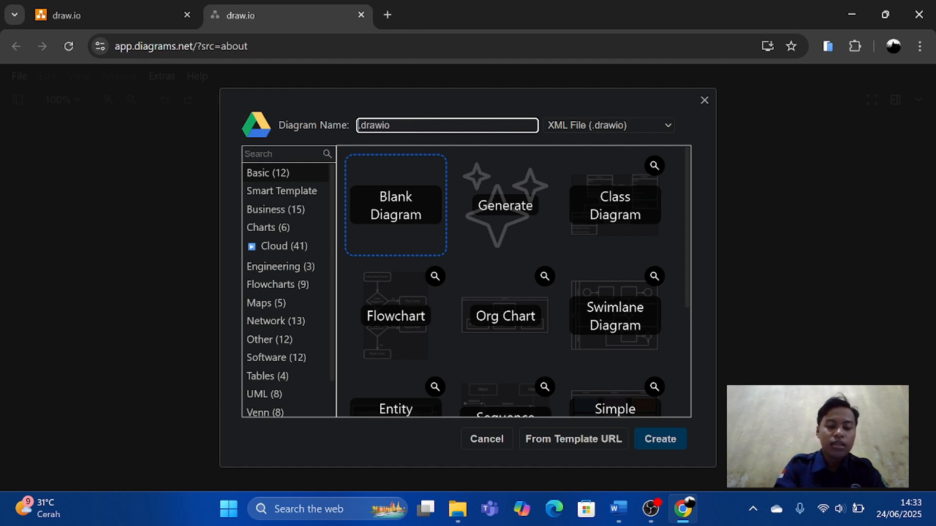
text(ERD)
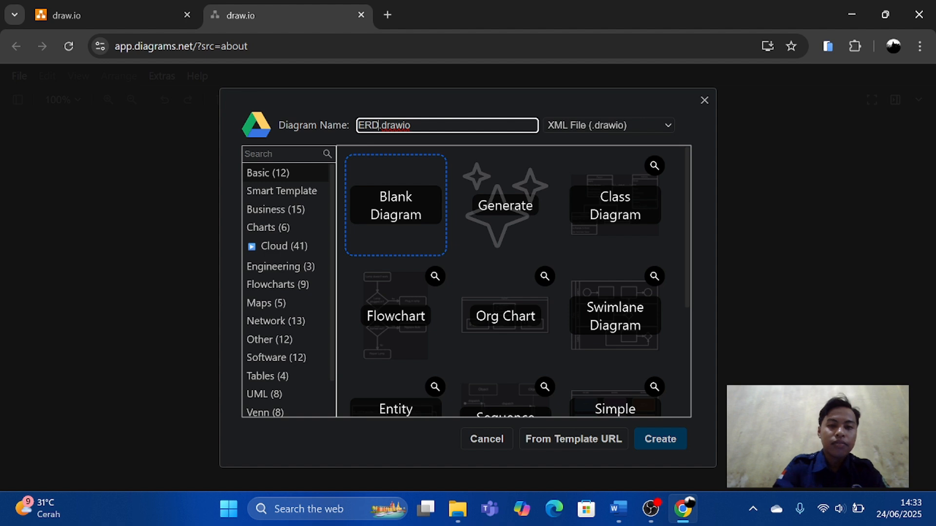
click(410, 233)
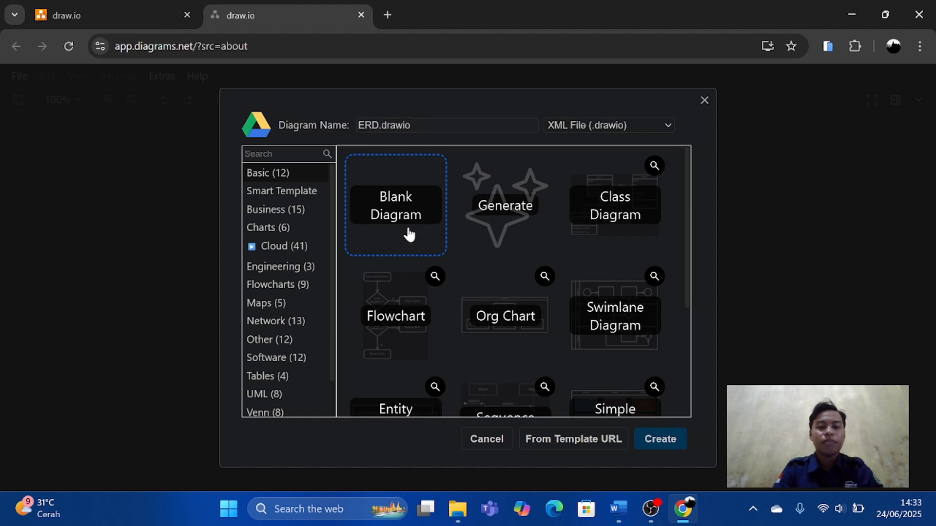
double_click(410, 235)
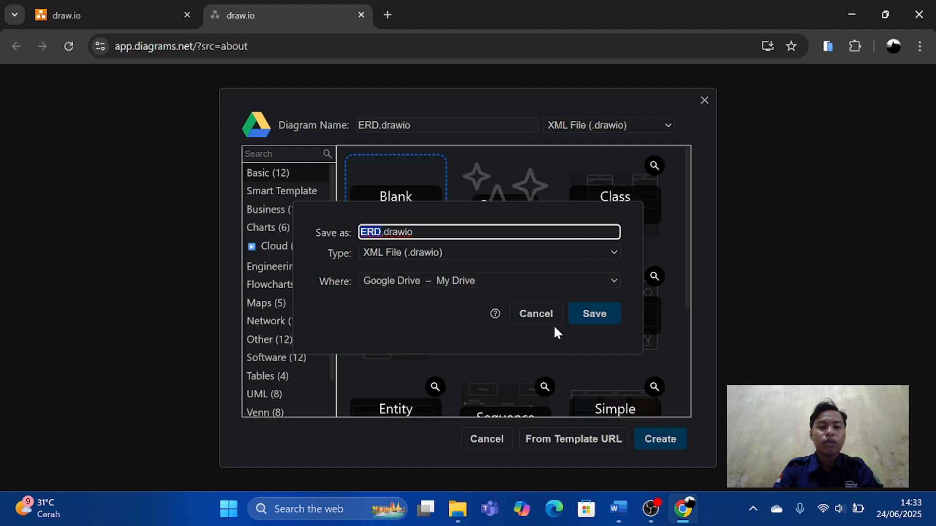
click(590, 315)
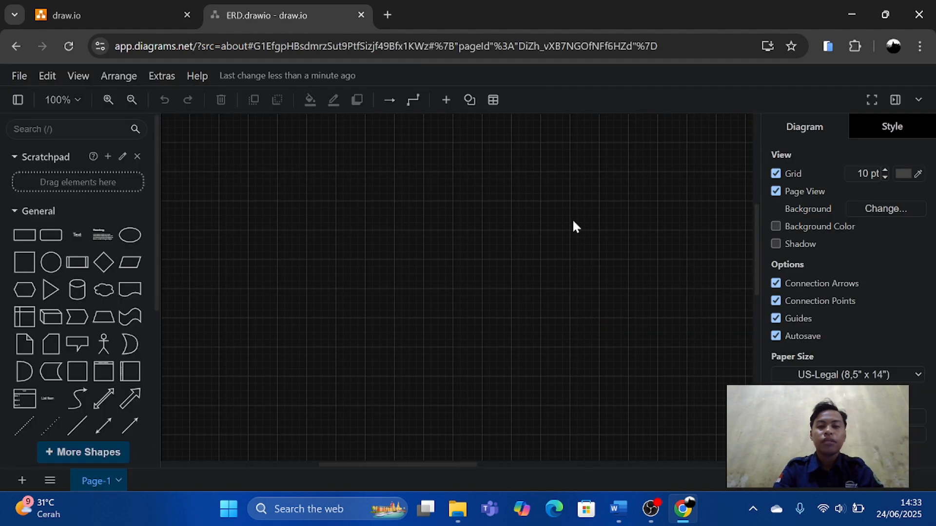
scroll(572, 219, down, 5)
scroll(528, 259, right, 4)
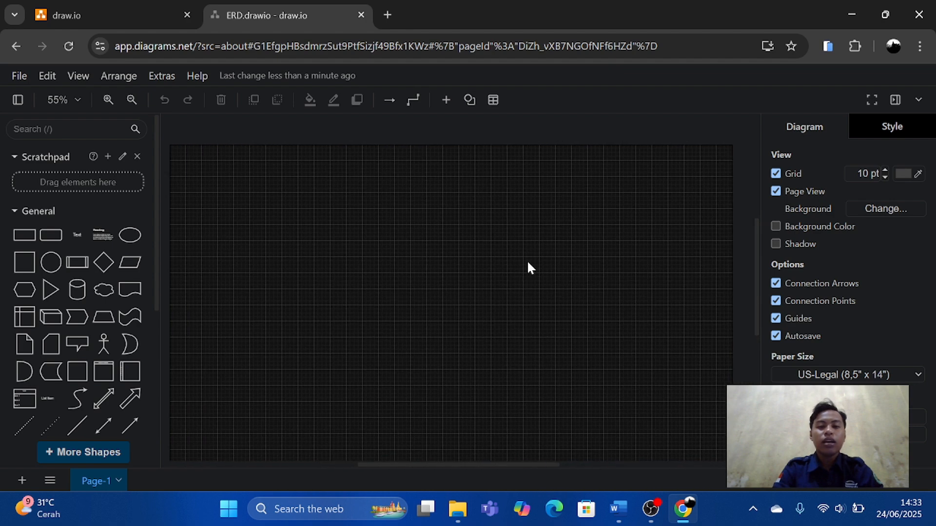
scroll(528, 259, down, 3)
scroll(528, 259, down, 1)
scroll(527, 260, up, 2)
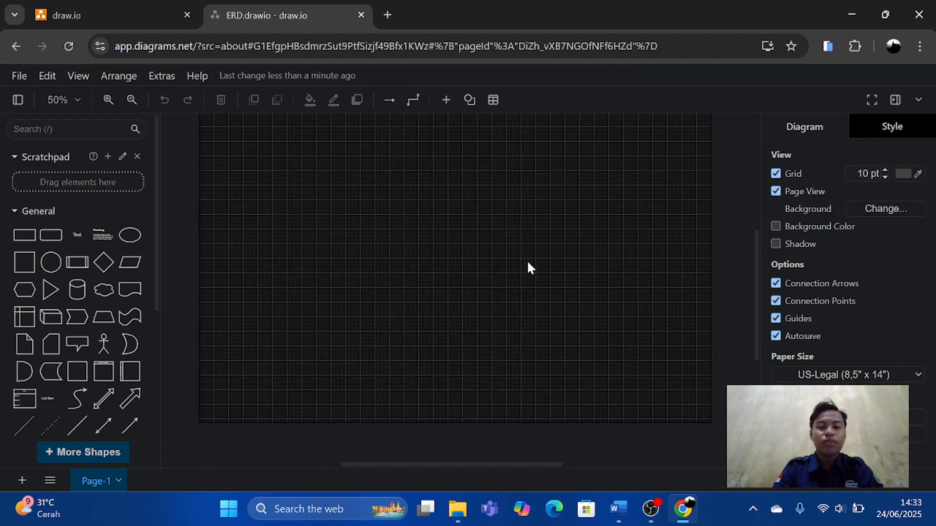
scroll(527, 259, up, 1)
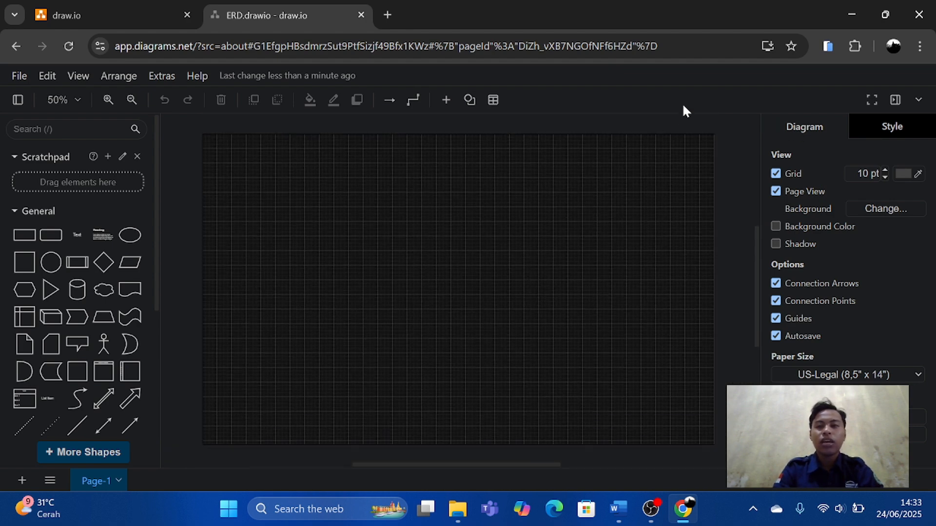
Switch to the ERD document in Word and review its entity and attribute table and its relation and cardinality table.
click(620, 516)
scroll(470, 312, up, 5)
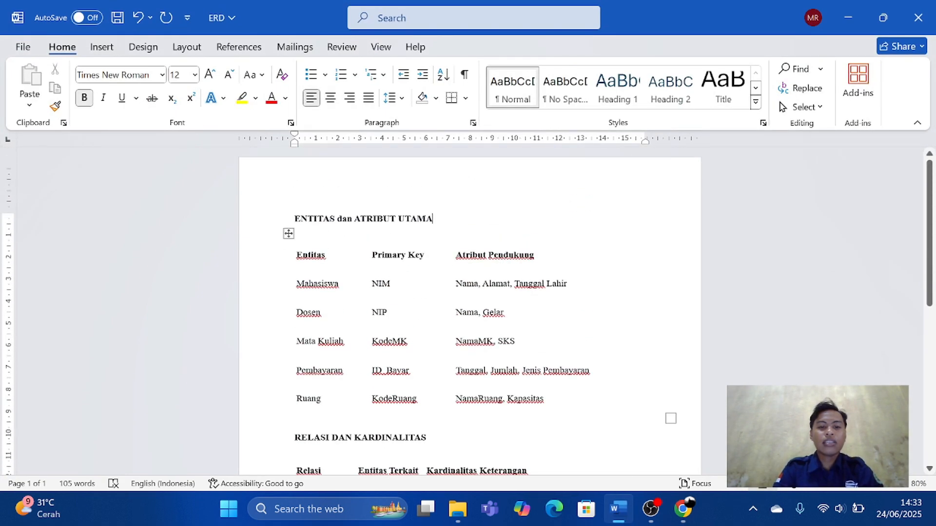
scroll(469, 312, down, 3)
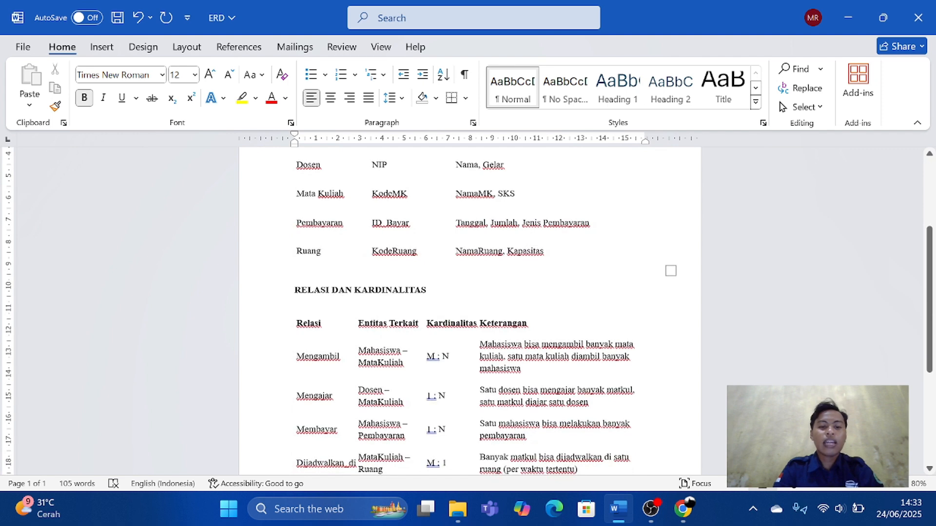
scroll(549, 273, down, 3)
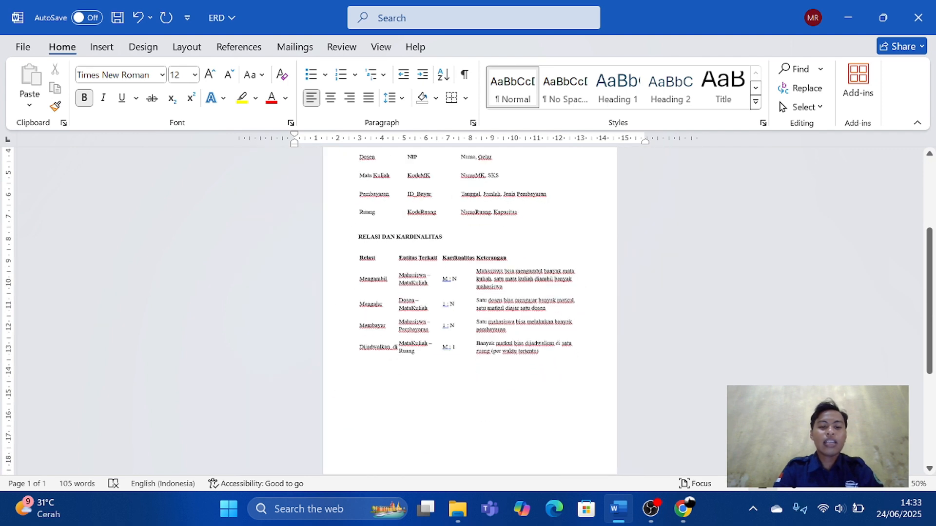
scroll(548, 273, up, 1)
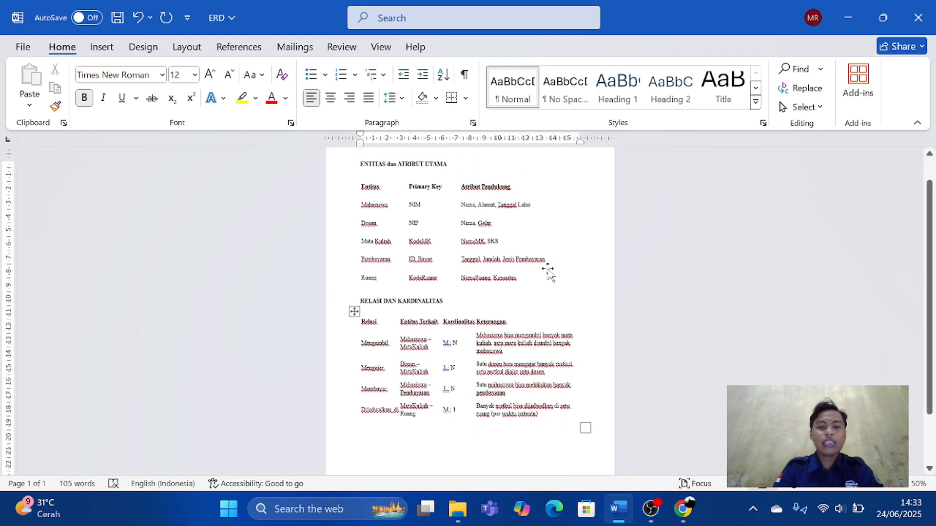
scroll(548, 273, up, 2)
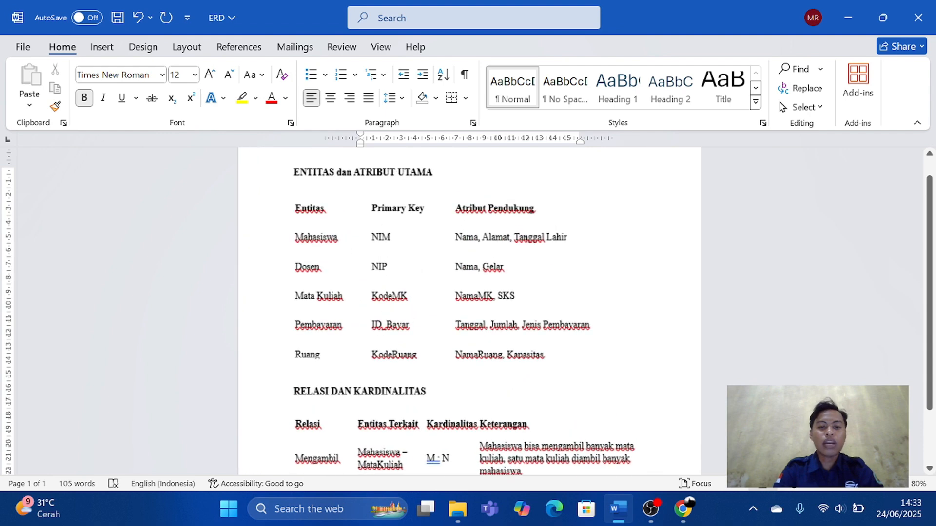
scroll(548, 273, down, 1)
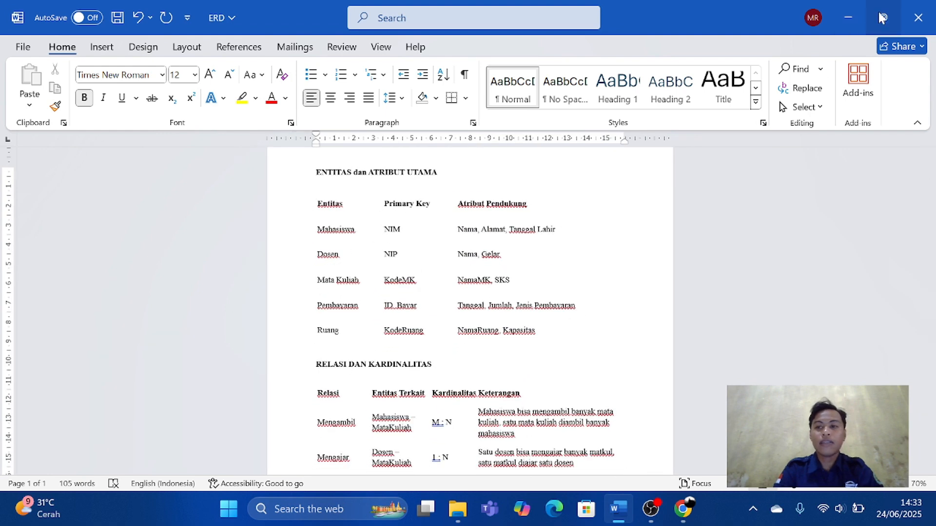
Arrange Word and the browser side by side, narrow the shape library, show the diagram's title header, and give the browser about two thirds of the width.
mouse_move(882, 17)
click(794, 54)
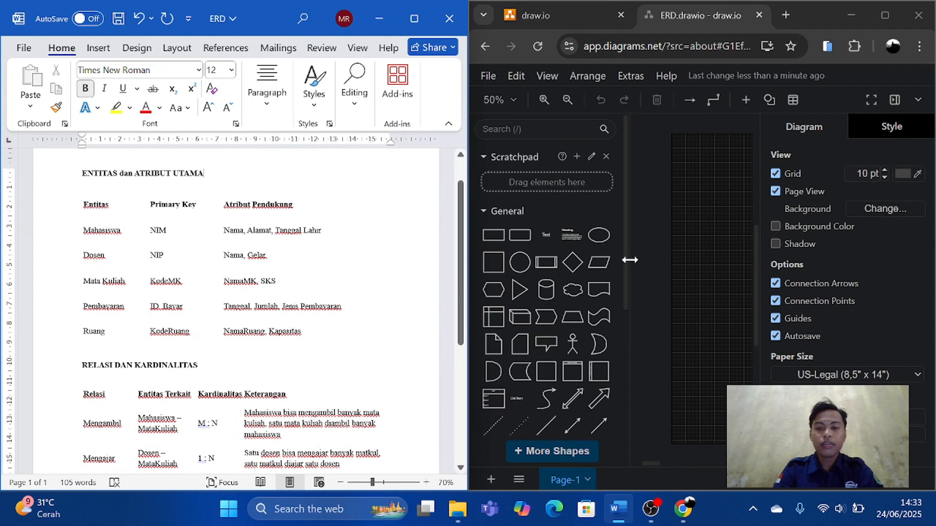
drag(629, 261, 589, 273)
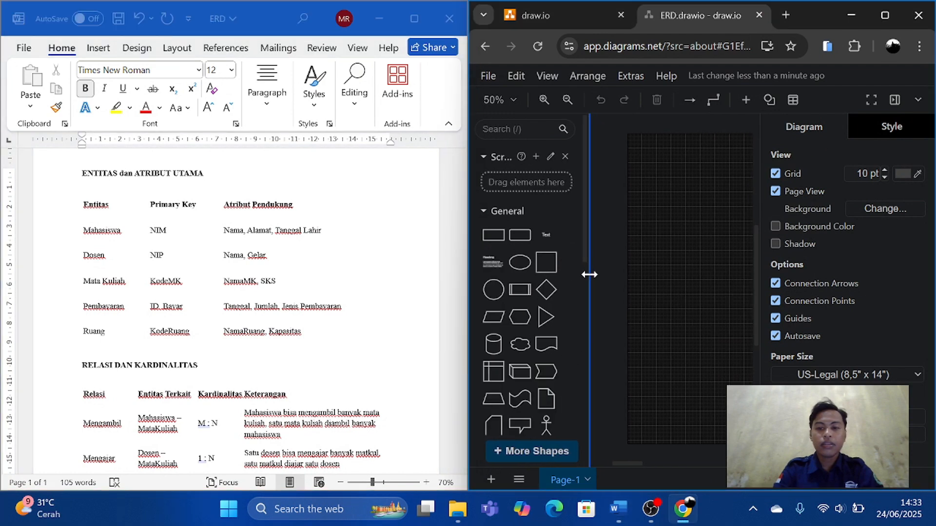
click(918, 101)
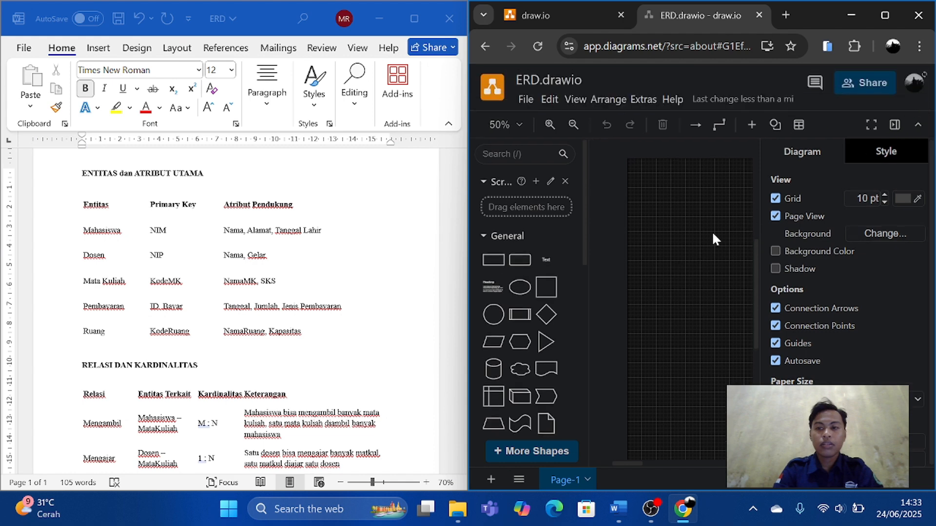
mouse_move(464, 281)
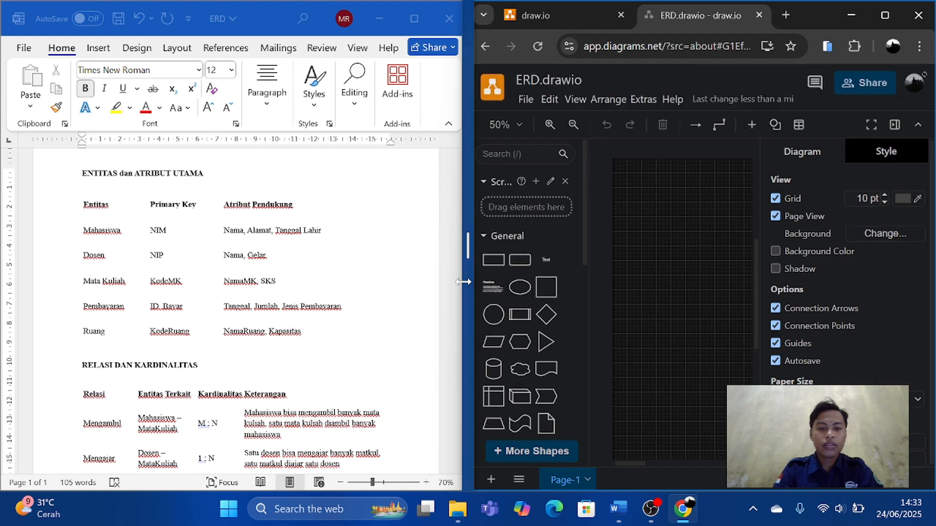
drag(463, 282, 283, 290)
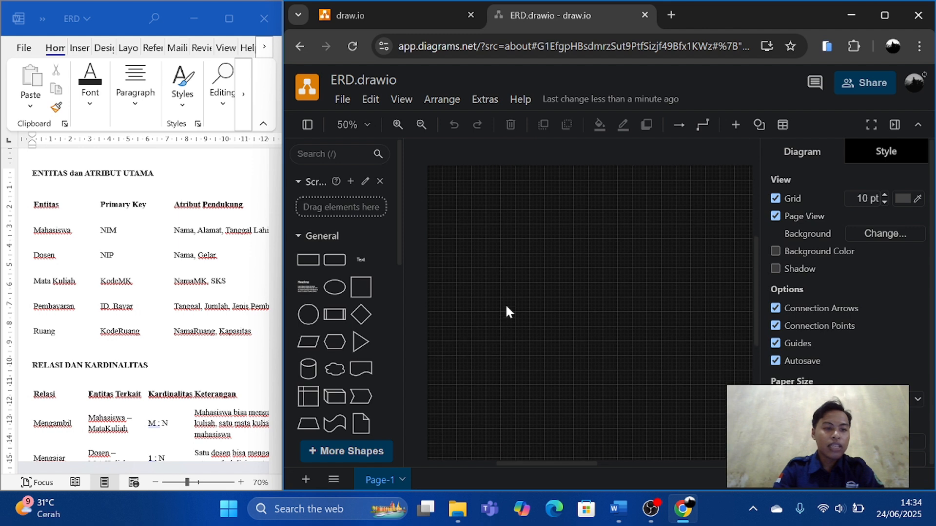
Add a rectangle near the middle of the canvas for the entity and label it Mahasiswa.
click(308, 259)
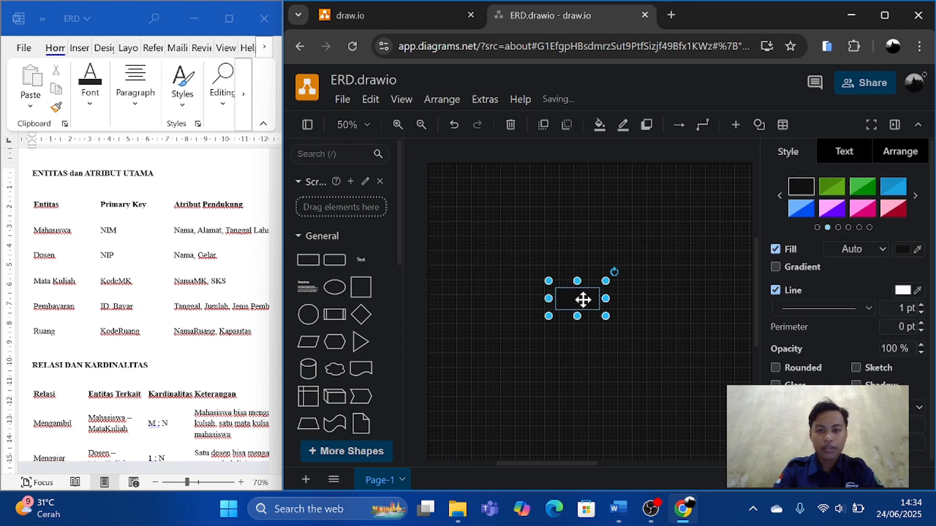
drag(585, 299, 540, 286)
double_click(540, 286)
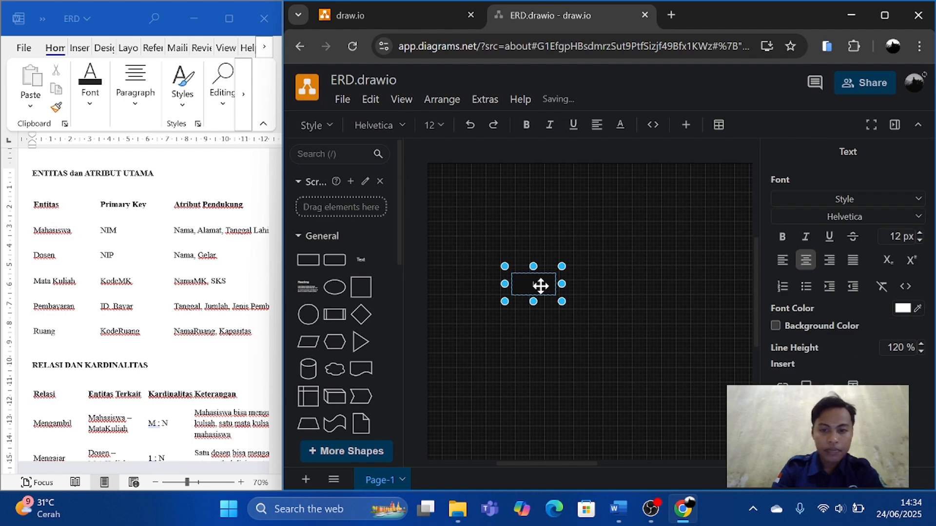
text(Mahasiswa)
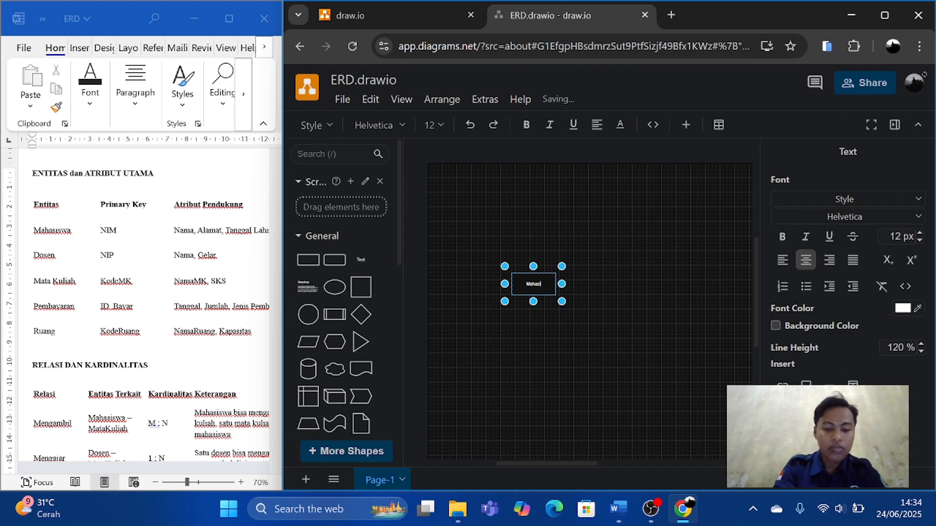
click(542, 337)
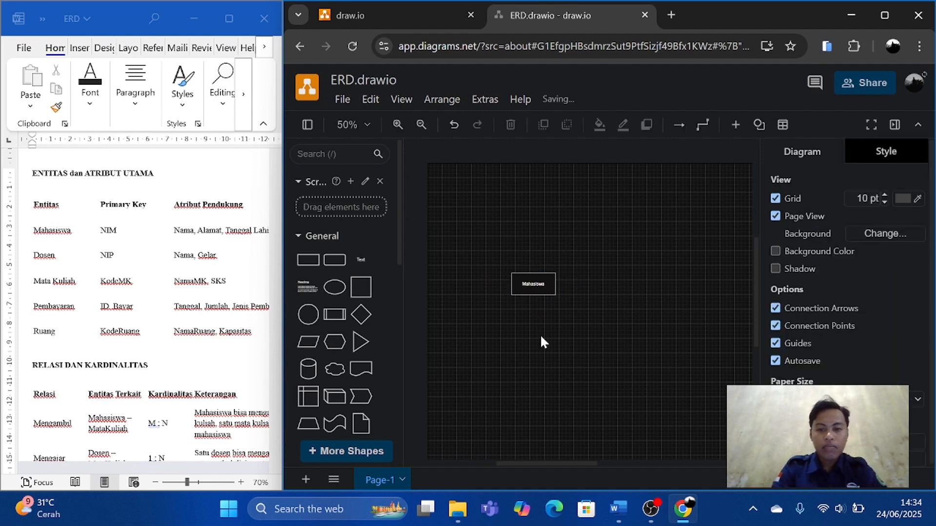
scroll(215, 273, right, 1)
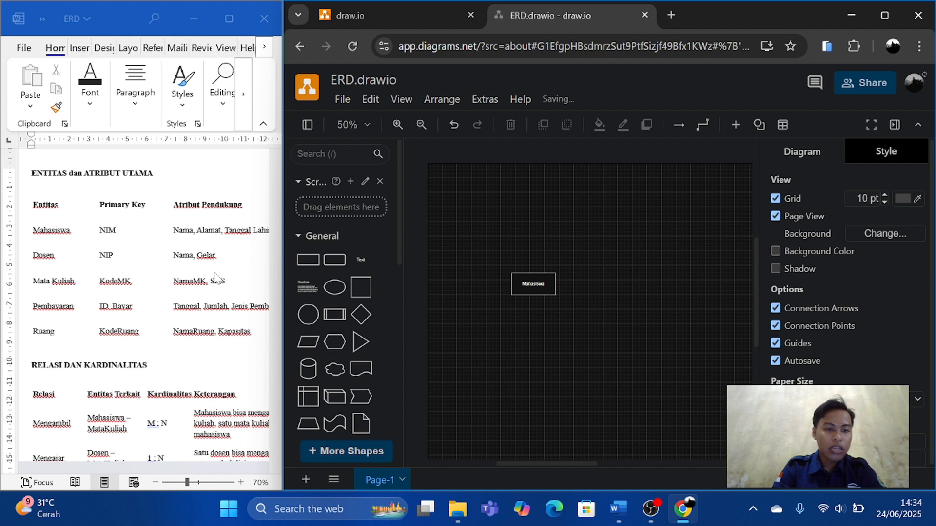
scroll(214, 273, right, 1)
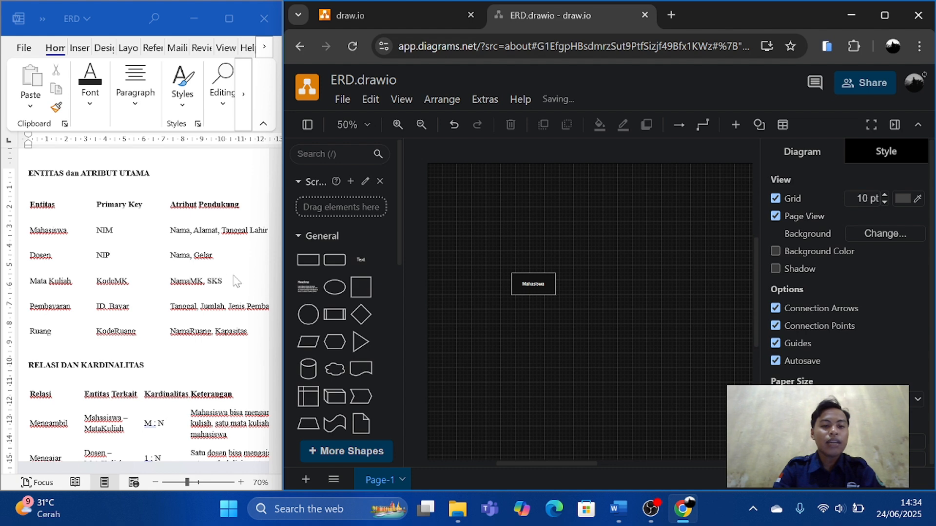
scroll(246, 277, right, 3)
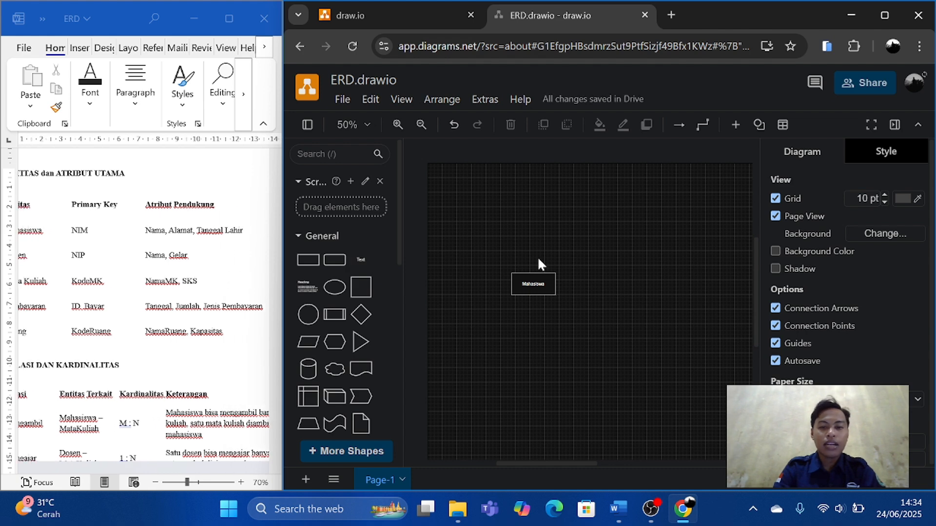
click(342, 285)
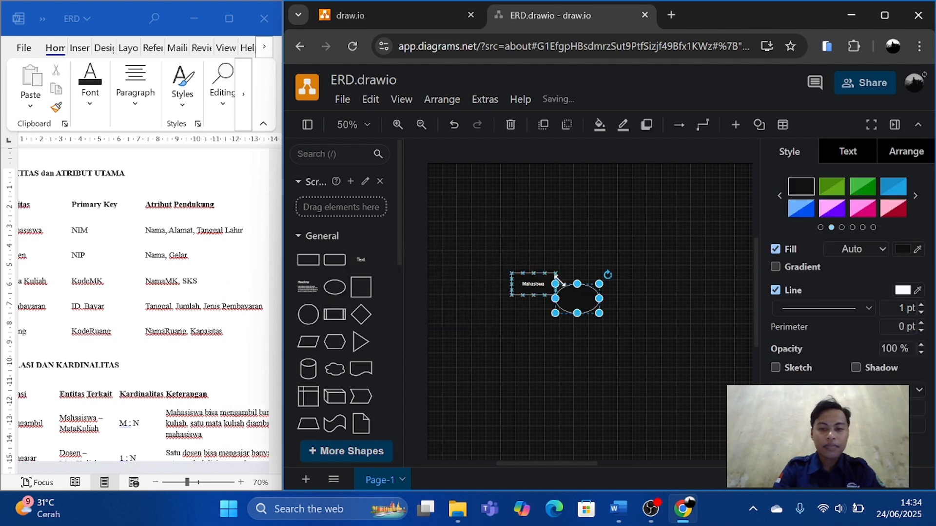
drag(579, 291, 525, 250)
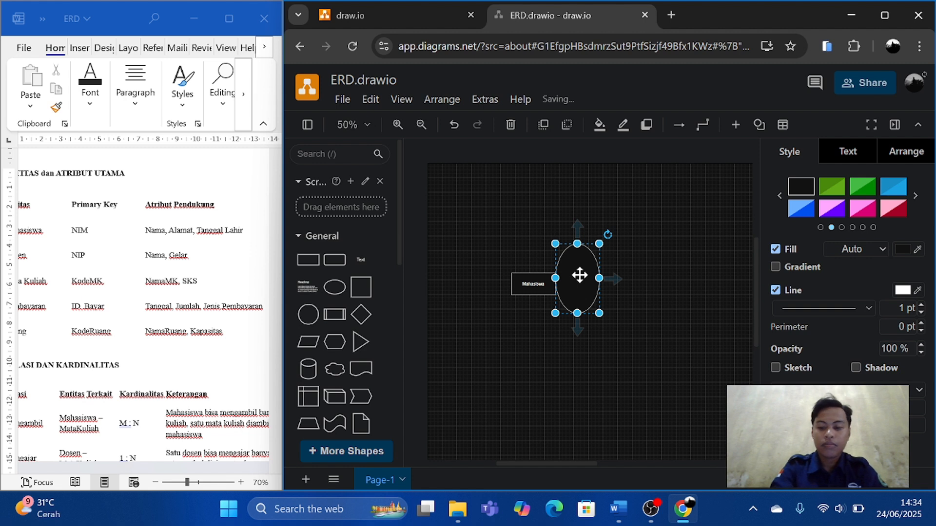
key(Delete)
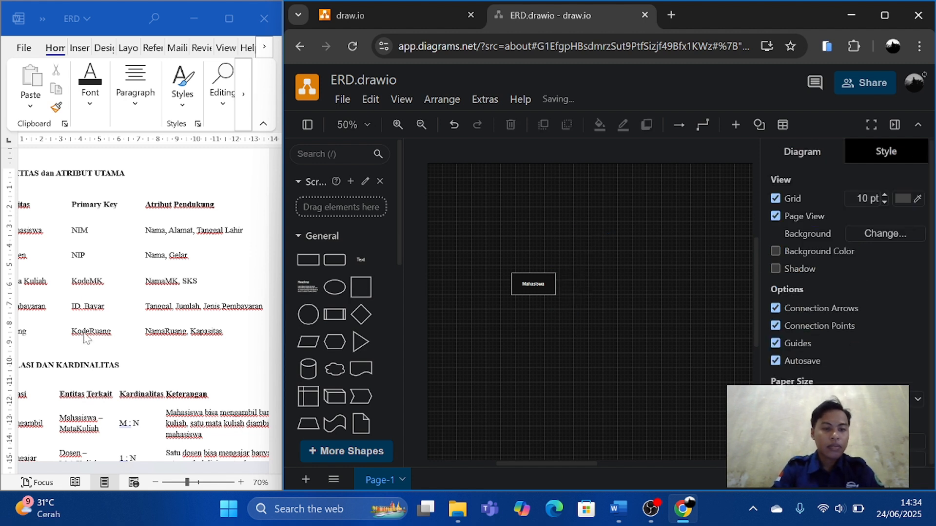
Add an ellipse above the Mahasiswa rectangle, shrink it to slightly narrower than the rectangle, and label it NIM.
click(334, 287)
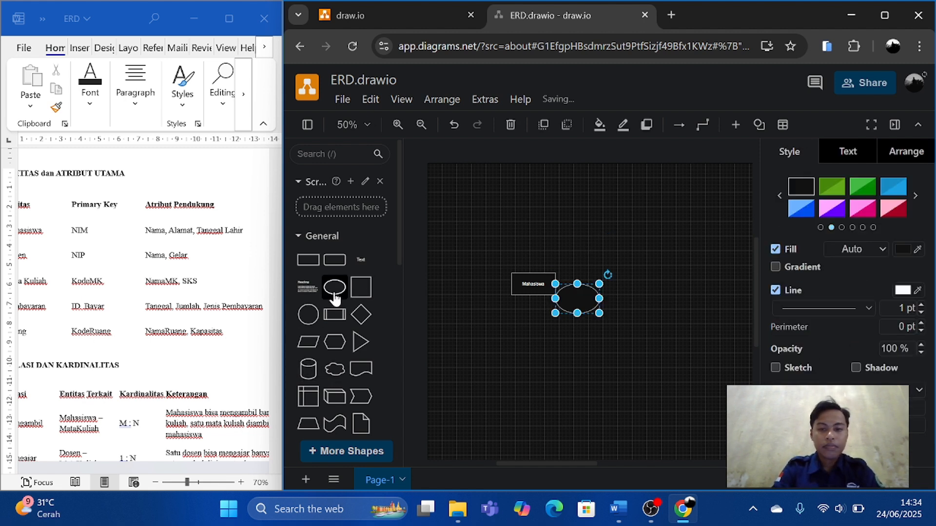
drag(580, 298, 530, 243)
double_click(514, 231)
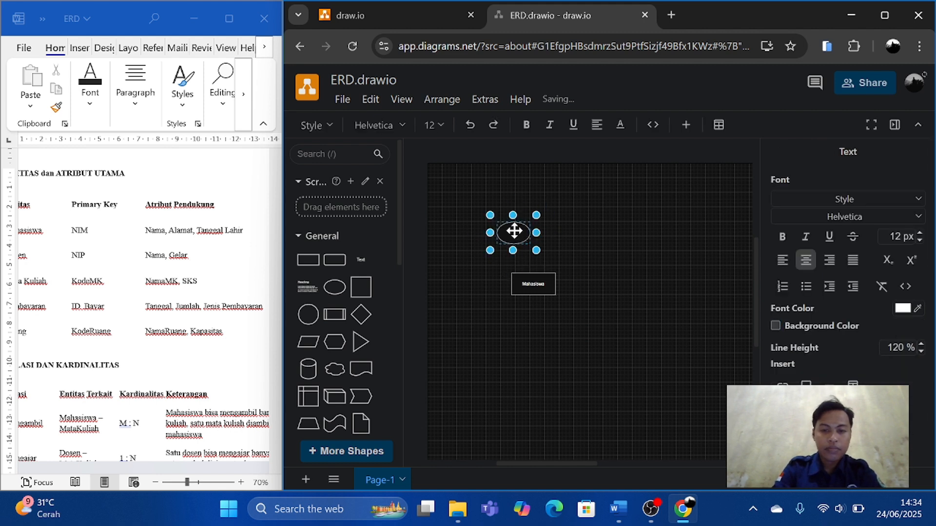
scroll(128, 286, left, 2)
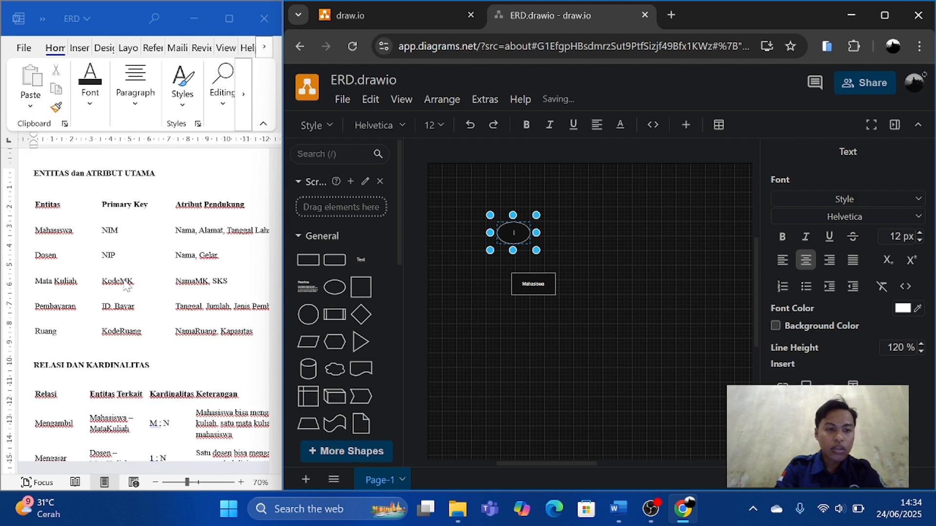
scroll(190, 290, right, 3)
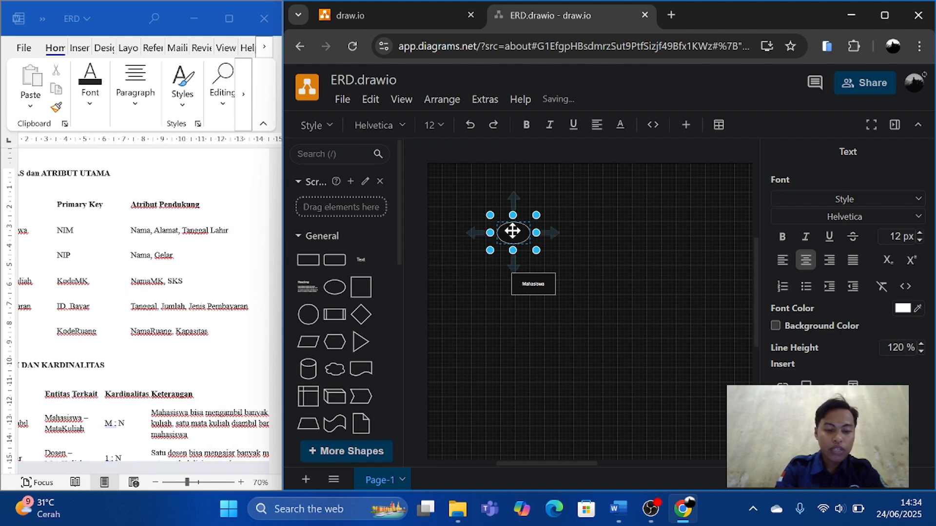
text(N)
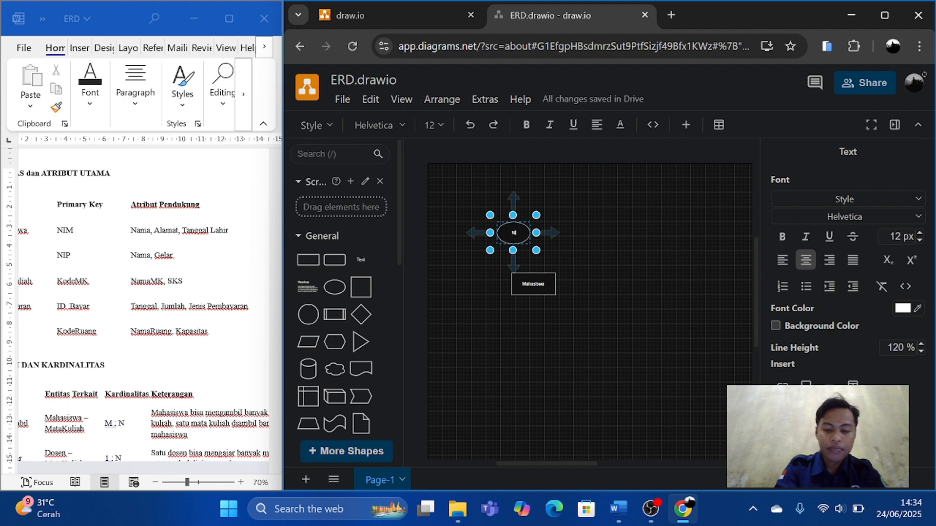
text(im)
key(BackSpace)
key(BackSpace)
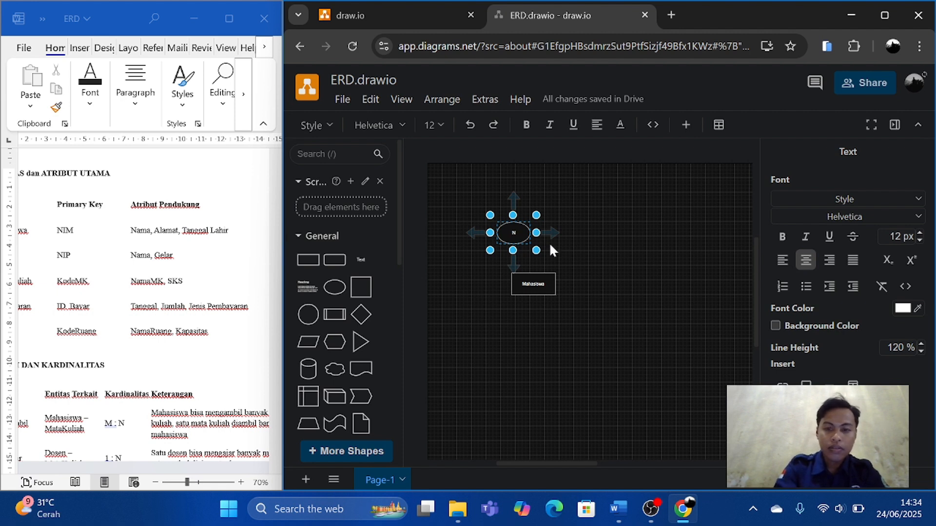
text(IM)
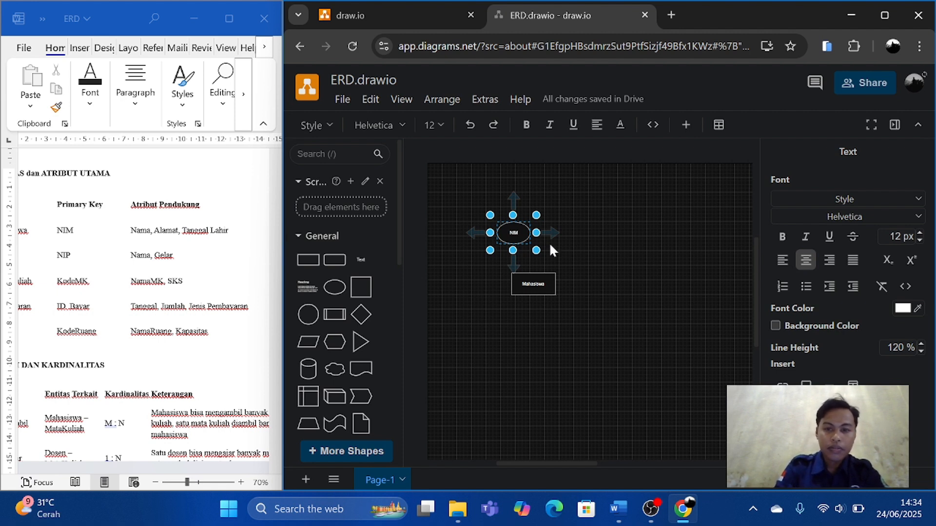
click(551, 246)
Duplicate the NIM ellipse, place the copy to its right above Mahasiswa, and label it Nama.
click(514, 229)
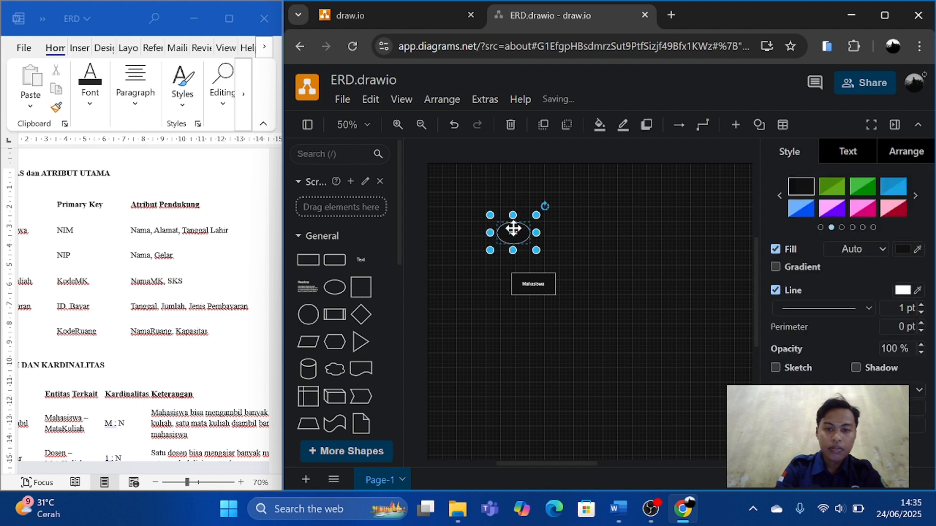
drag(513, 229, 556, 234)
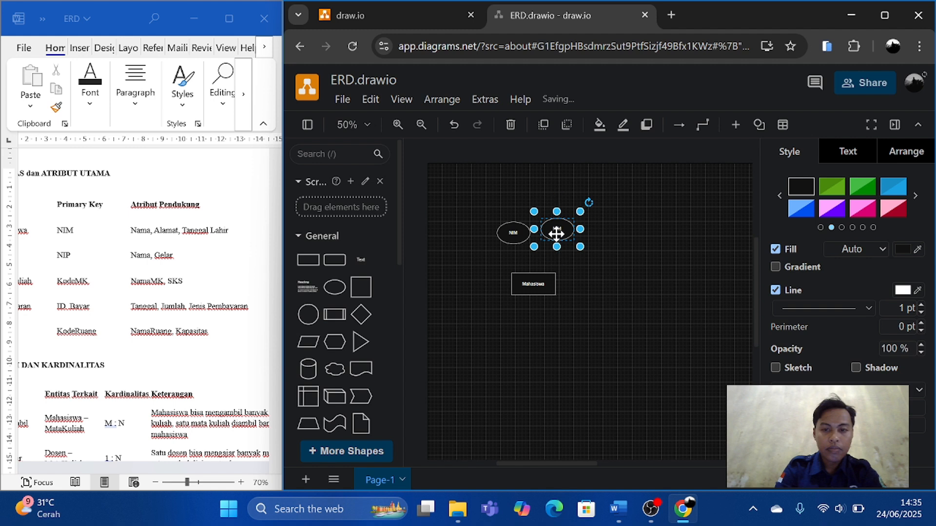
double_click(560, 228)
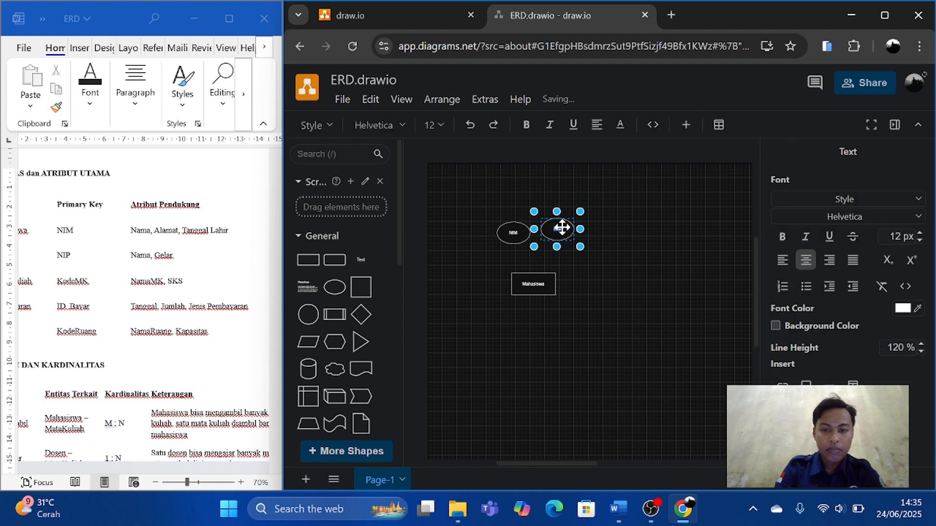
text(Nama)
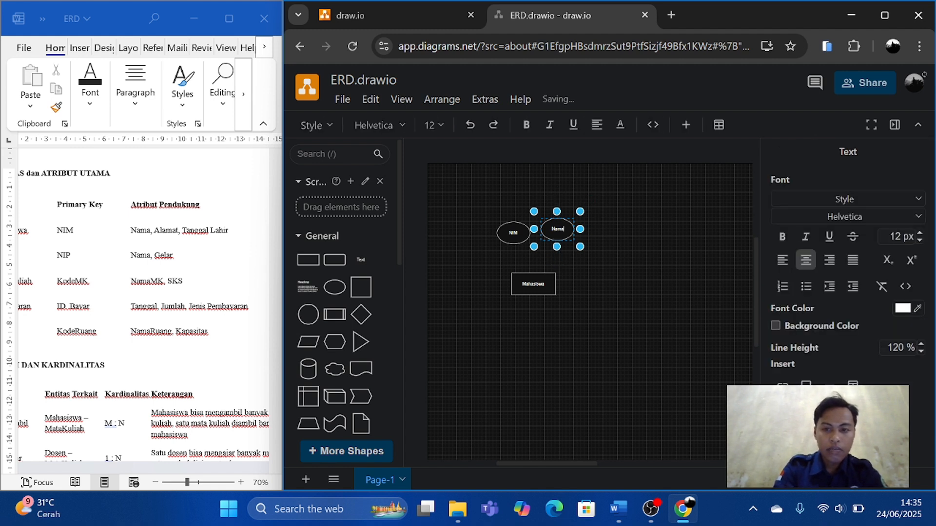
click(610, 284)
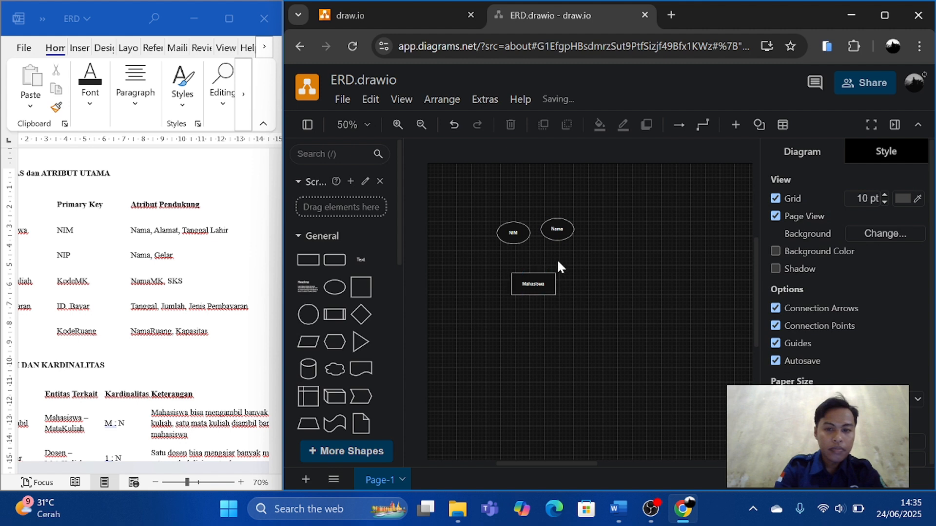
Duplicate the Nama ellipse, place the copy just below and to its right, and label it Alamat.
click(560, 233)
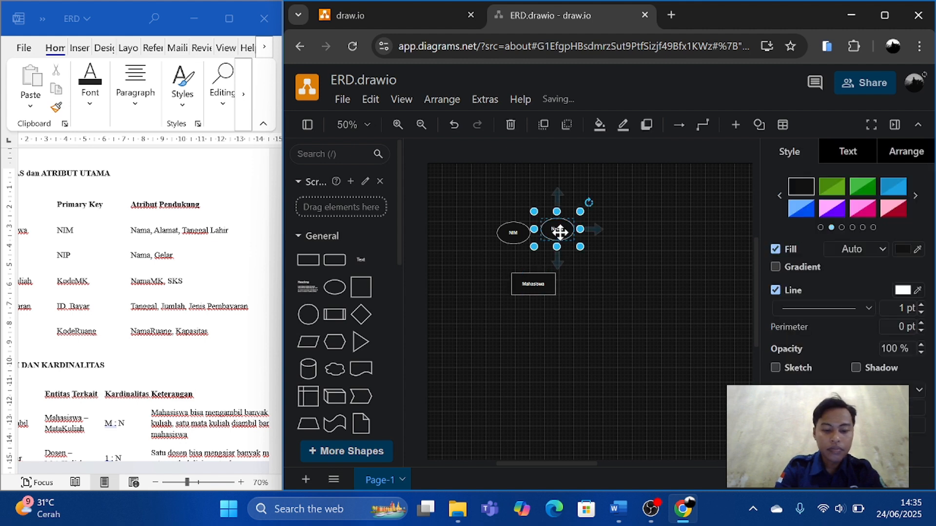
drag(560, 233, 580, 263)
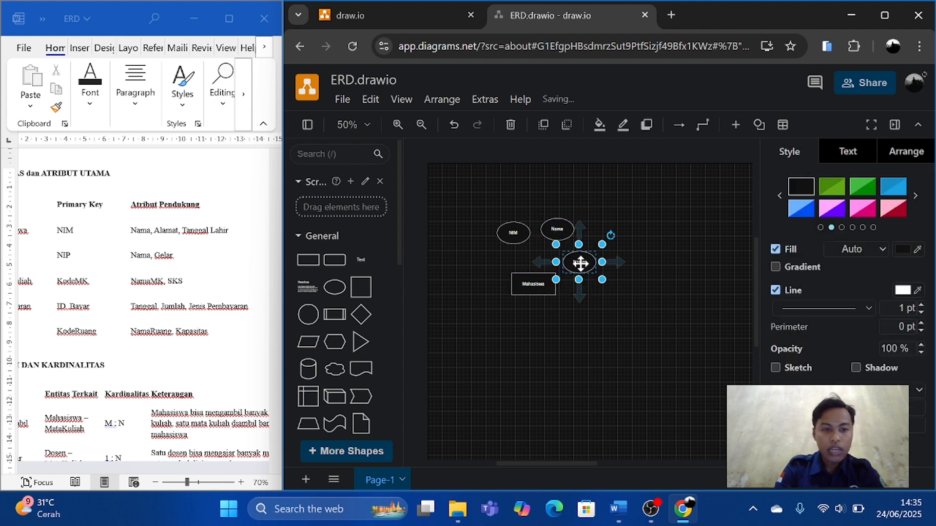
double_click(580, 264)
text(Alamat)
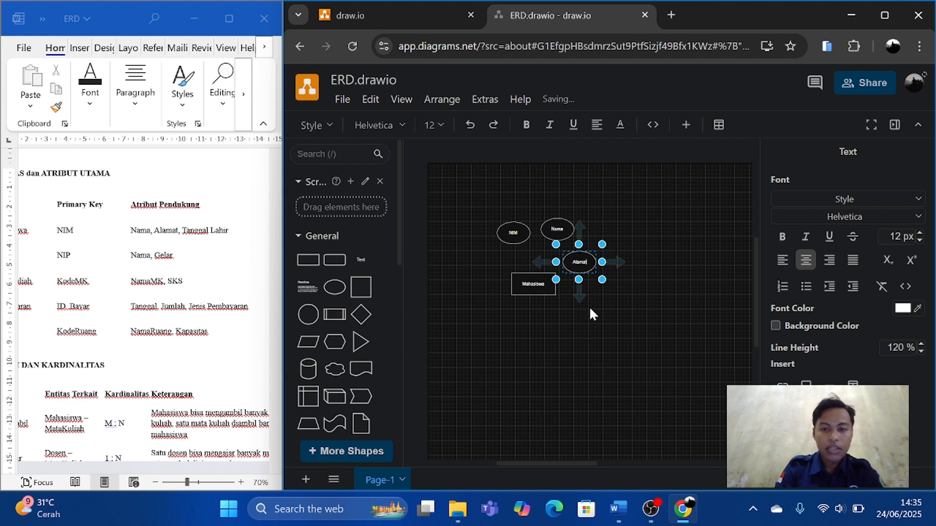
click(593, 343)
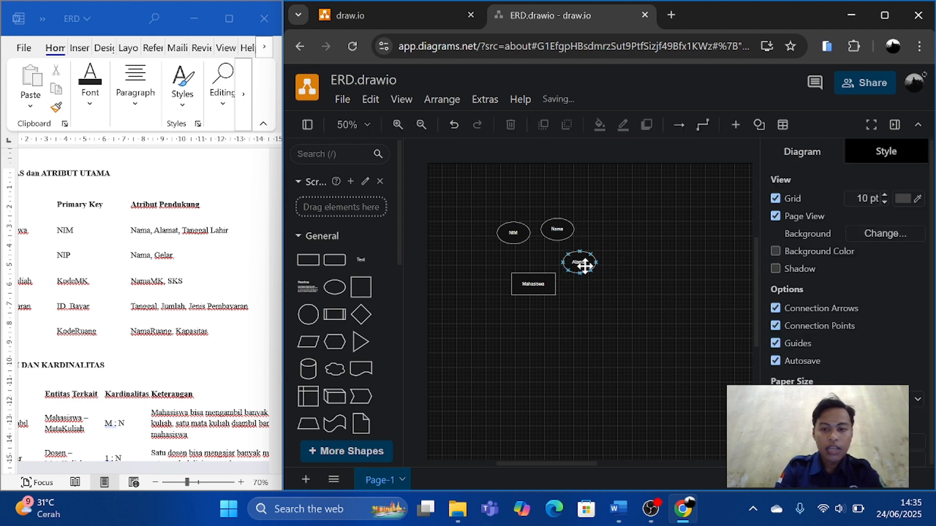
Move Alamat to the right of Mahasiswa, then add a copy of it labelled Tanggal Lahir on two lines.
drag(580, 263, 611, 305)
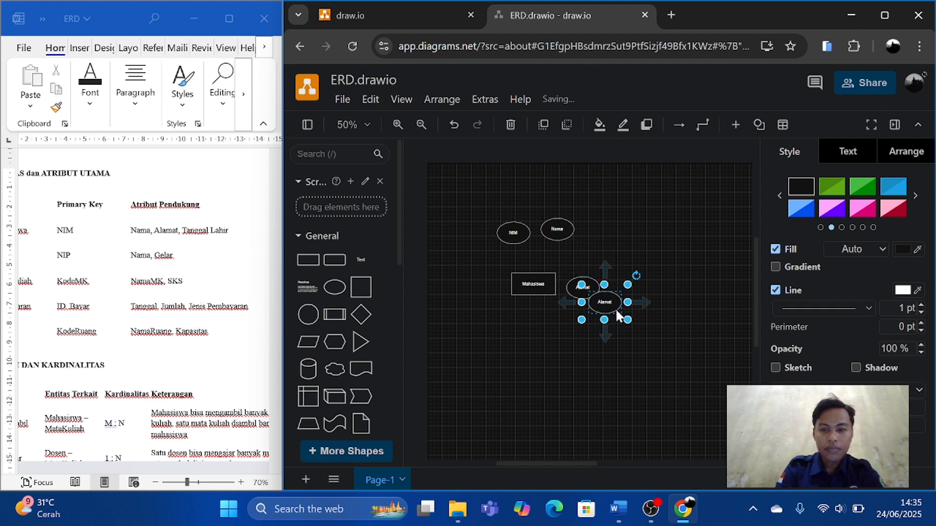
double_click(604, 301)
text(Tanggal)
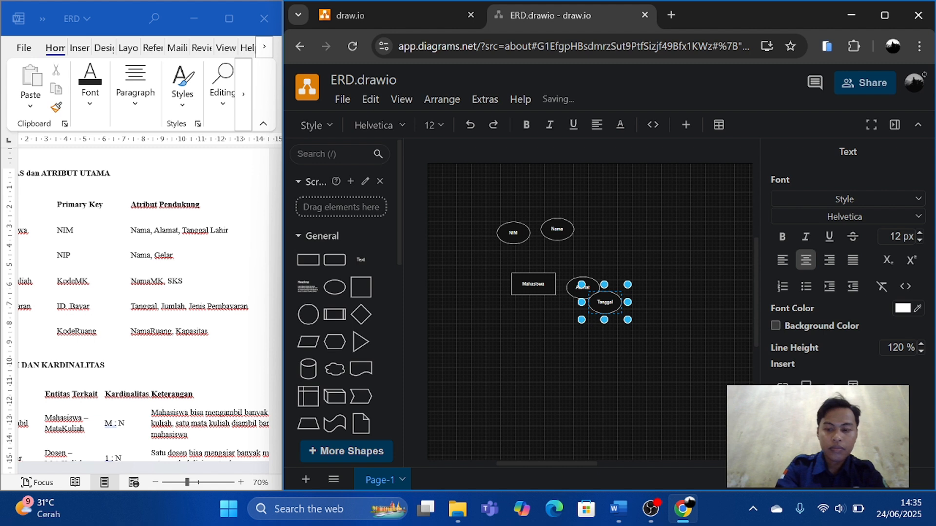
key(Return)
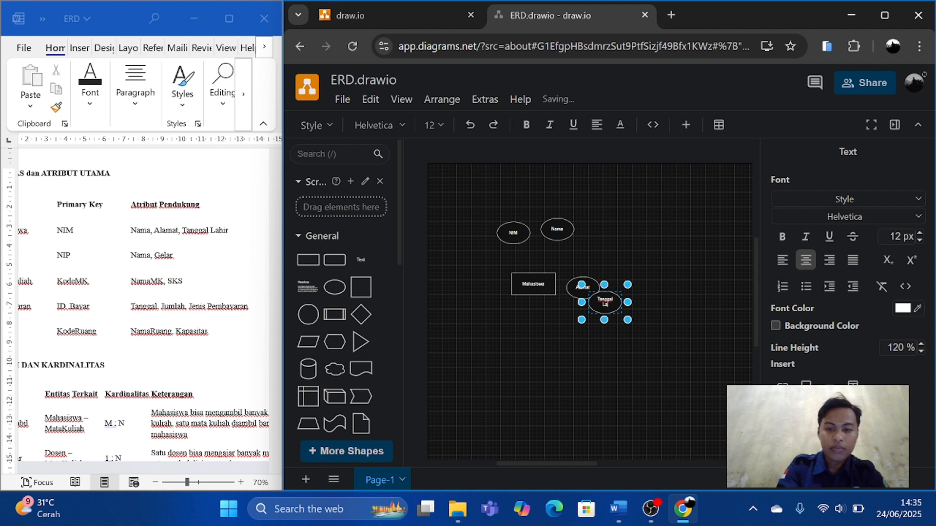
text(r)
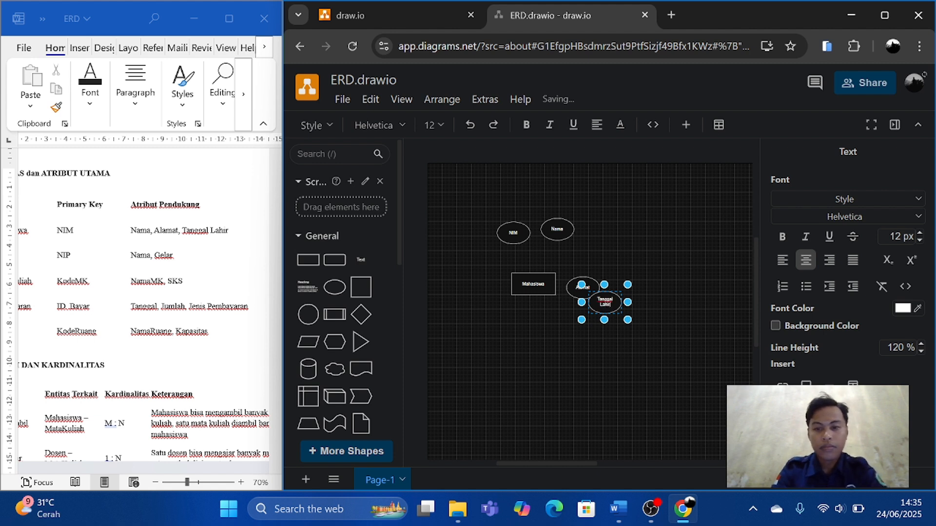
click(633, 387)
click(633, 387)
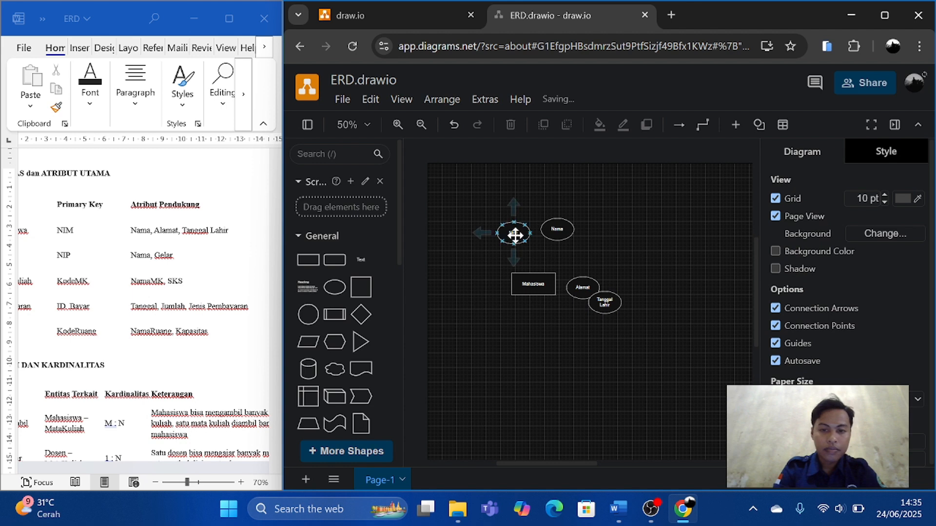
Arrange the NIM, Nama, Alamat and Tanggal Lahir ellipses from left to right in an arc above the Mahasiswa rectangle.
drag(512, 234, 478, 251)
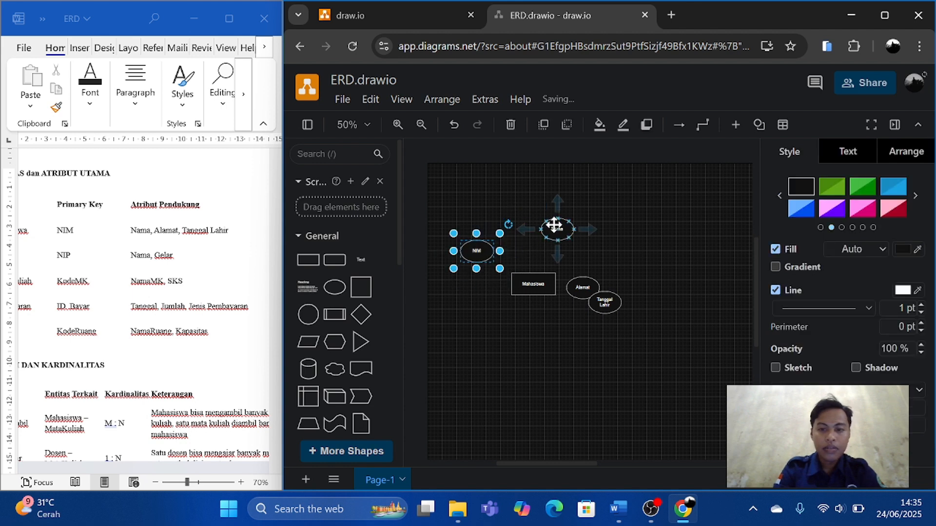
drag(550, 226, 510, 227)
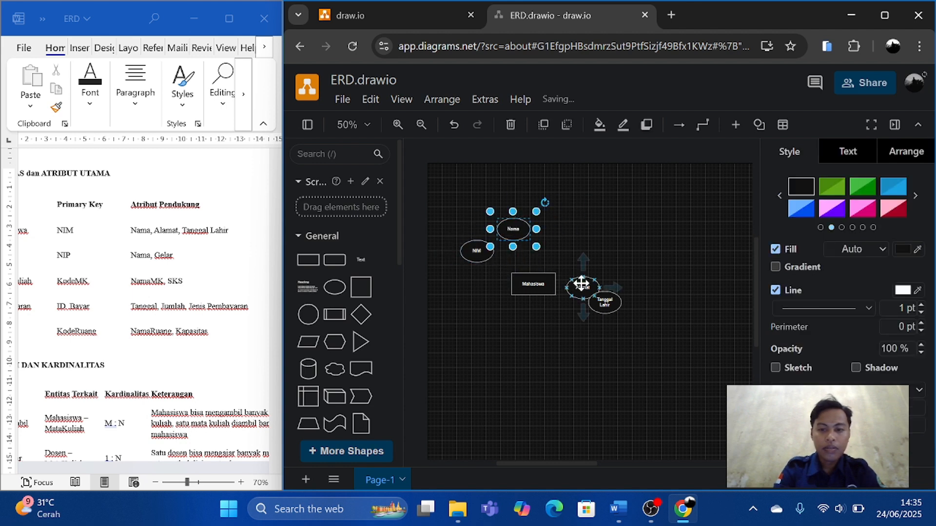
drag(581, 286, 555, 226)
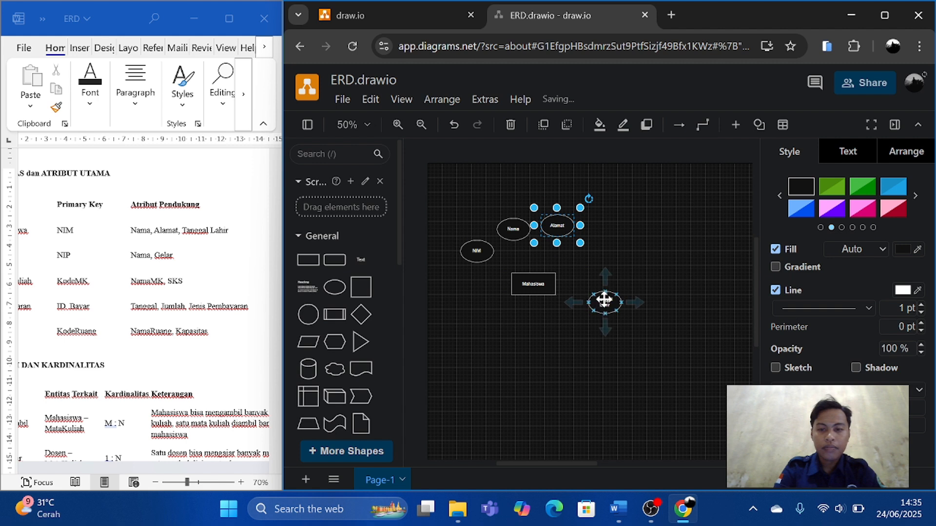
drag(605, 301, 593, 248)
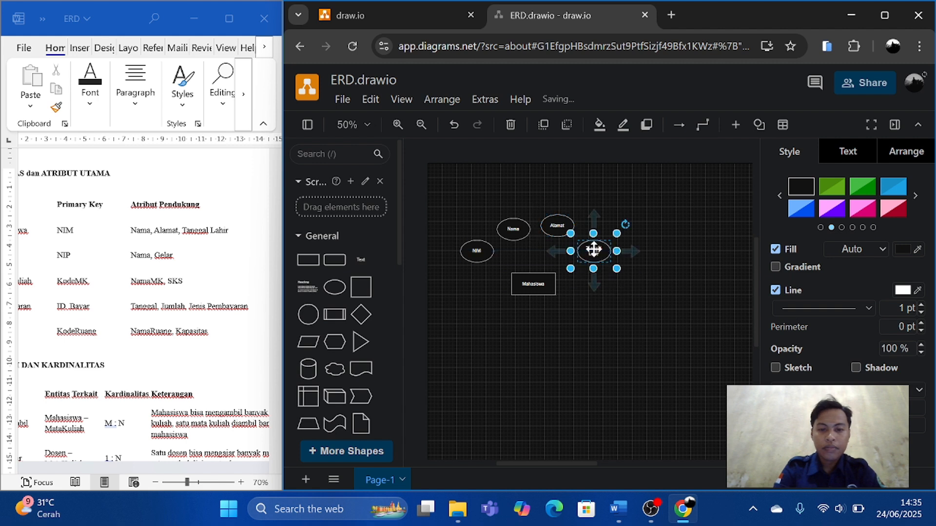
Add a plain straight line connecting the bottom of the NIM ellipse to the top edge of the Mahasiswa rectangle.
scroll(360, 384, down, 5)
click(360, 379)
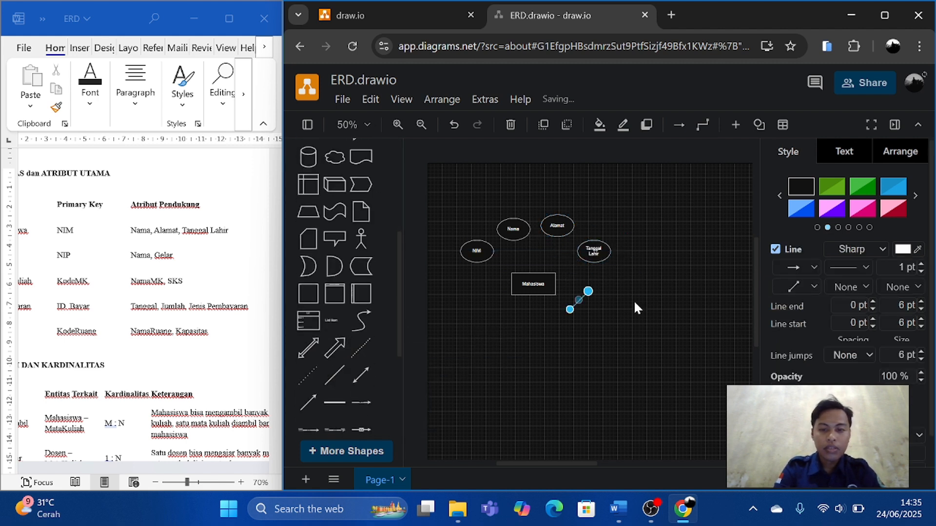
drag(584, 294, 481, 267)
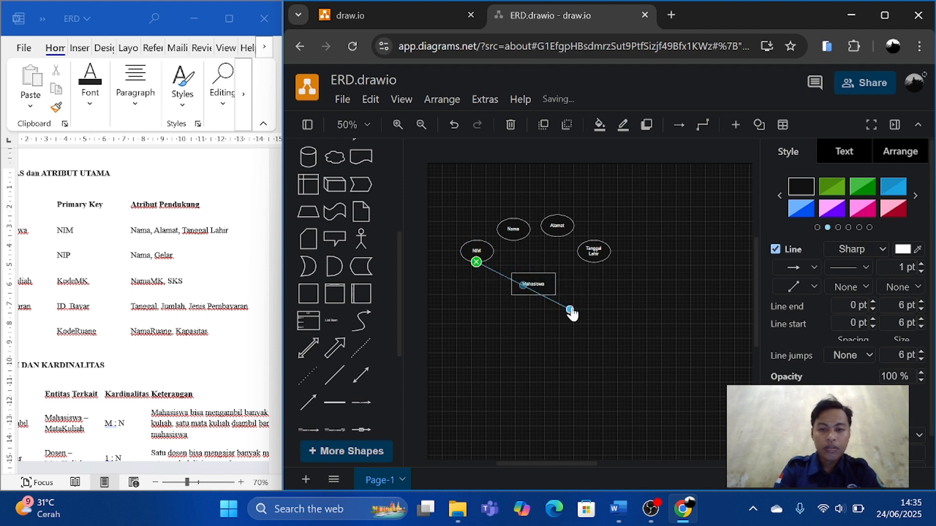
drag(570, 310, 535, 274)
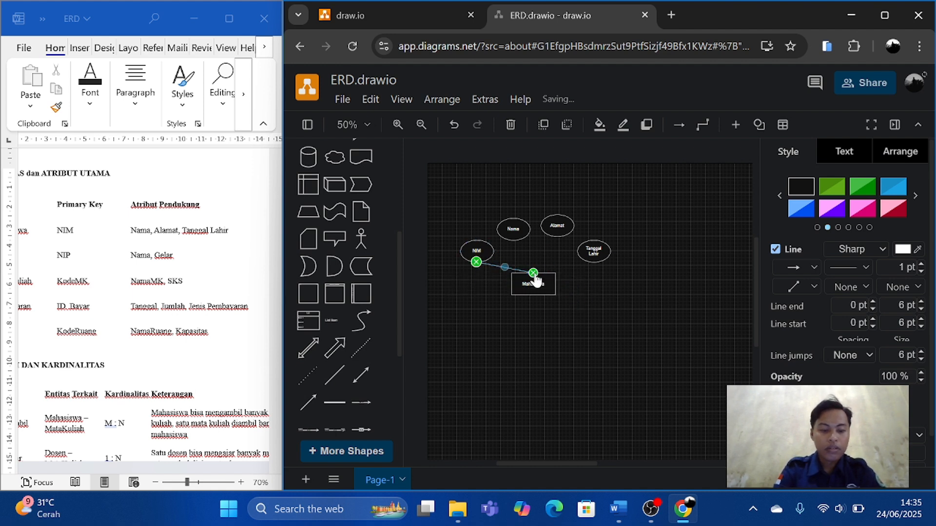
Add copies of the straight line connecting the Nama and Alamat ellipses to the top edge of the Mahasiswa rectangle.
key(ctrl+v)
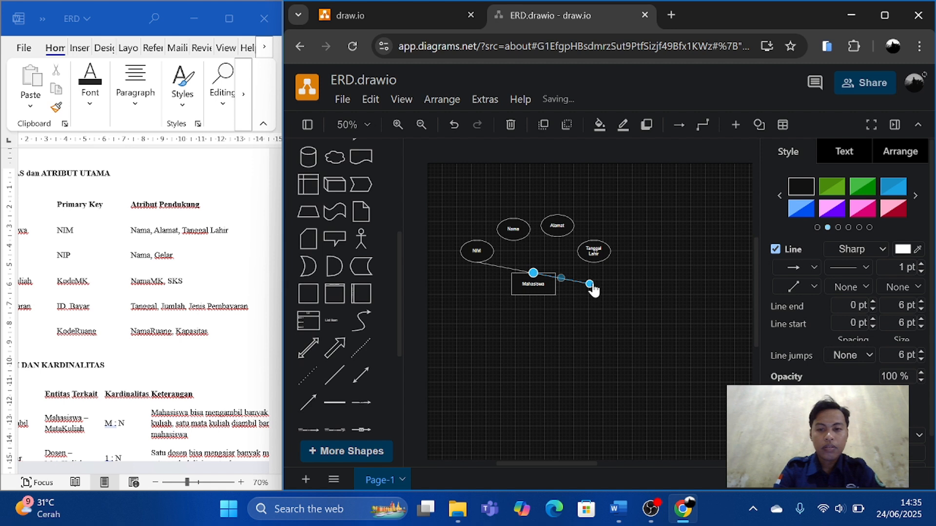
drag(589, 285, 513, 240)
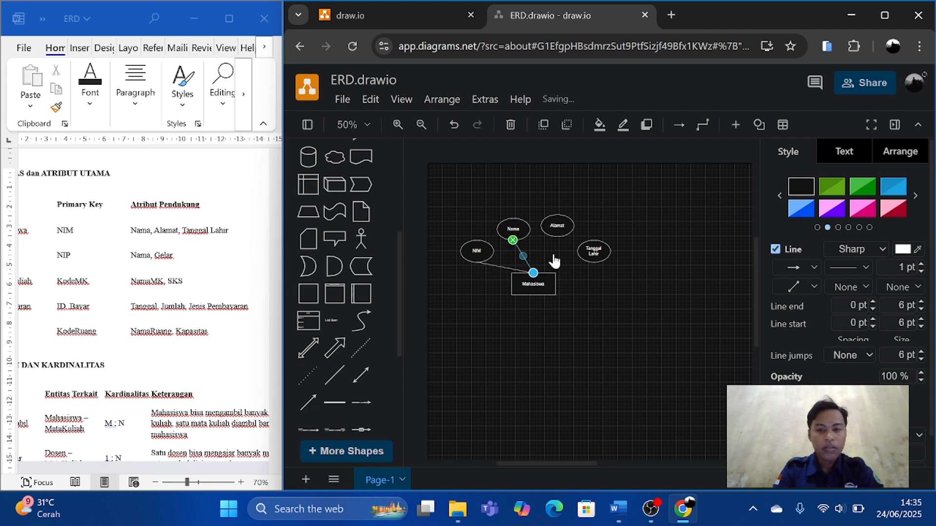
key(ctrl+v)
drag(551, 251, 559, 229)
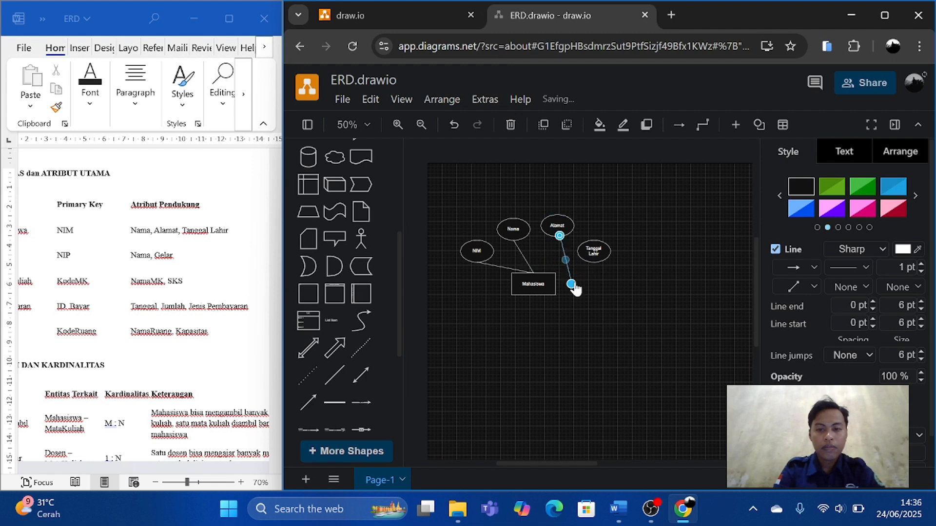
drag(571, 283, 534, 274)
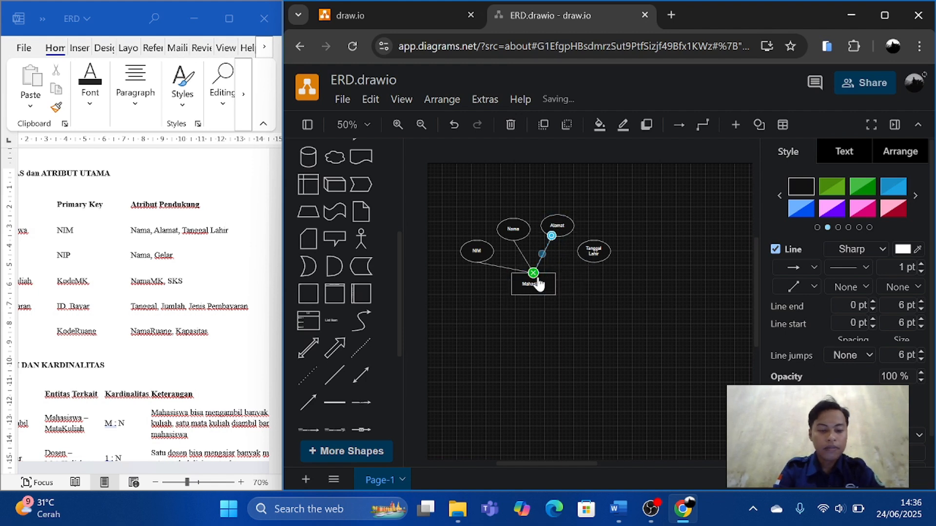
Add another copy of the line connecting the bottom of the Tanggal Lahir ellipse to the top edge of Mahasiswa.
key(ctrl+v)
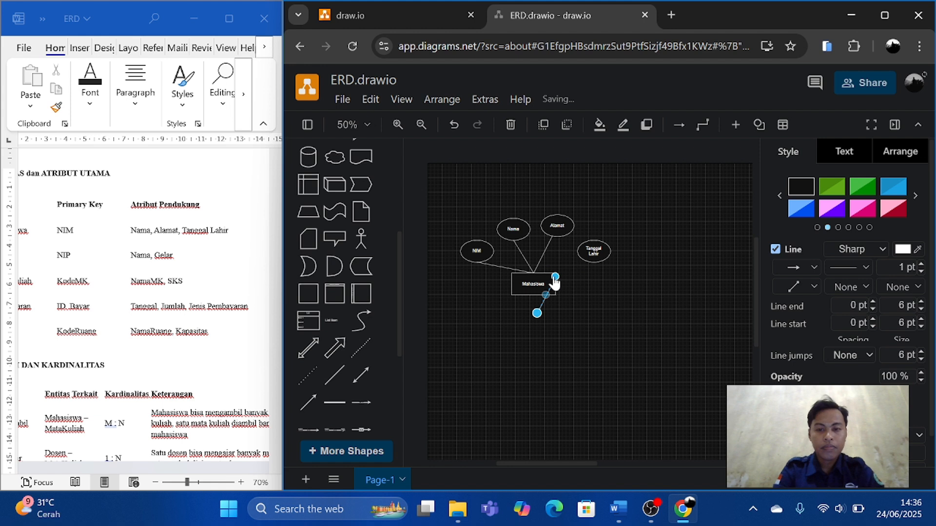
drag(555, 277, 596, 264)
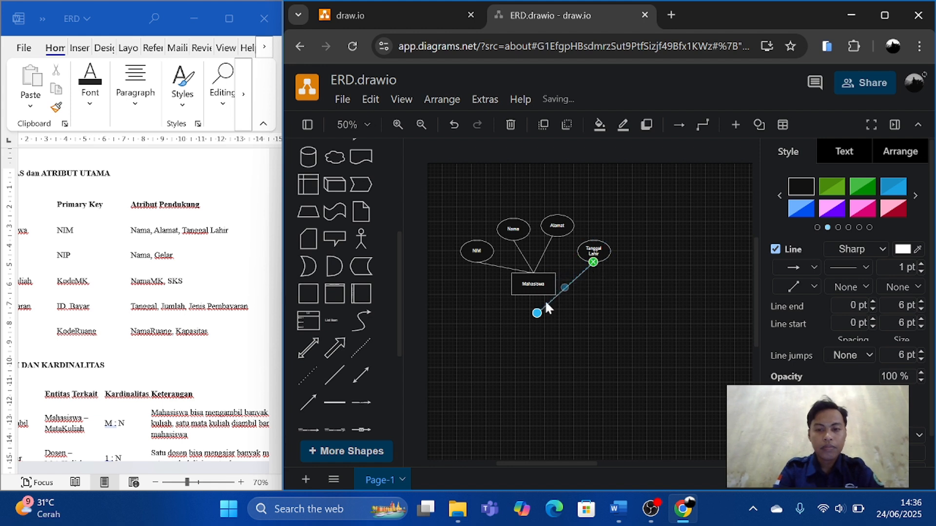
drag(537, 313, 536, 273)
Move the whole Mahasiswa group, with its four attribute ellipses and connecting lines, slightly to the left on the page.
scroll(586, 309, down, 1)
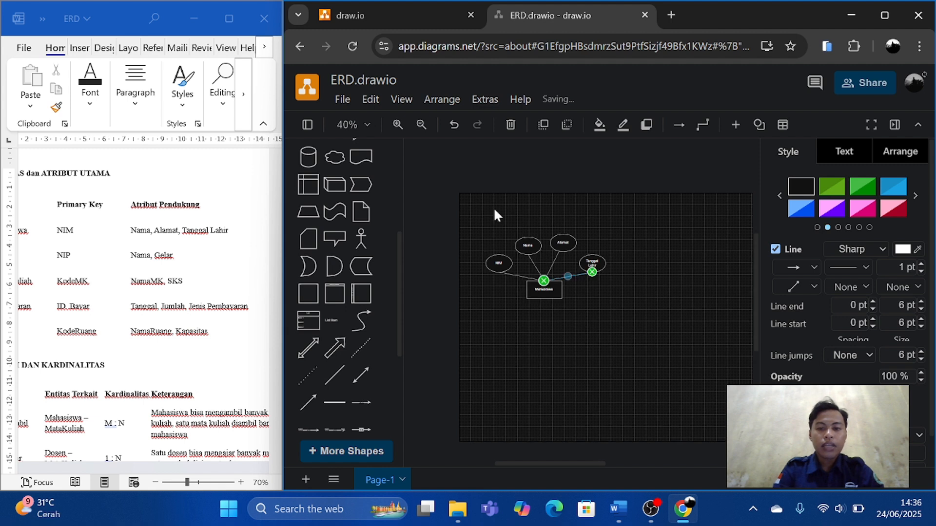
drag(483, 213, 612, 320)
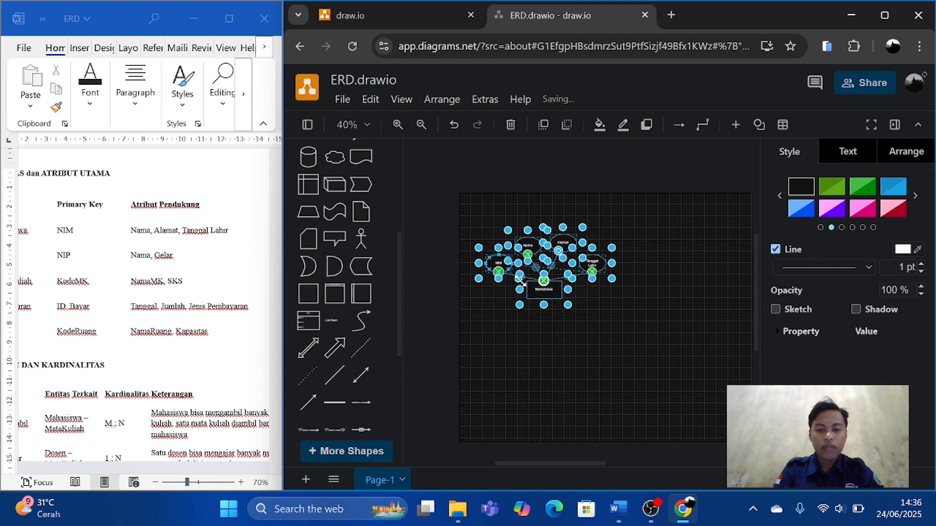
mouse_move(543, 281)
mouse_down()
mouse_move(547, 298)
mouse_move(543, 278)
mouse_move(530, 291)
mouse_up()
click(584, 378)
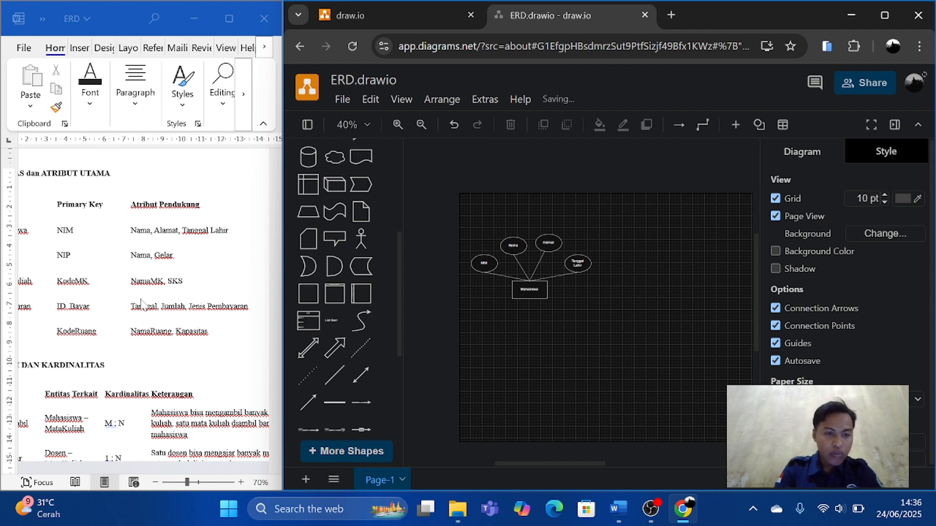
Switch to the Word document and copy the entity name Mata Kuliah from the Entitas column.
scroll(141, 300, left, 2)
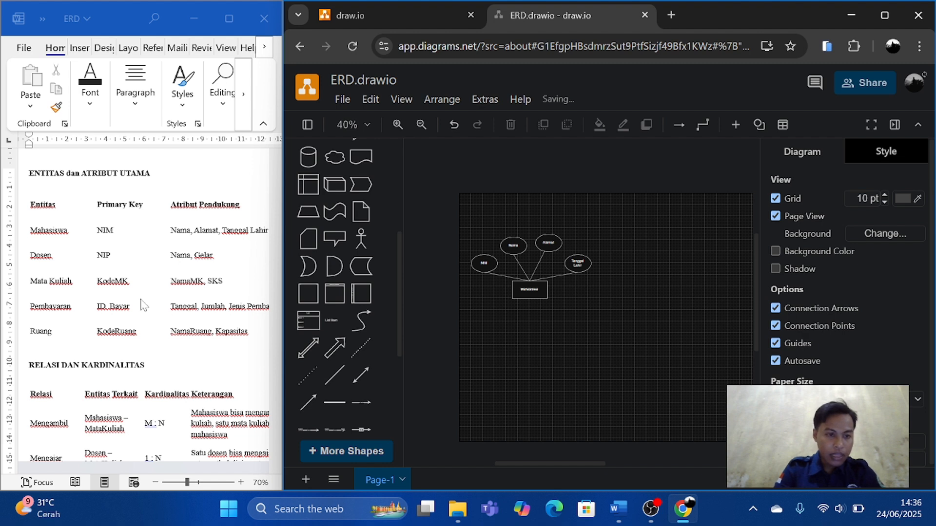
click(76, 289)
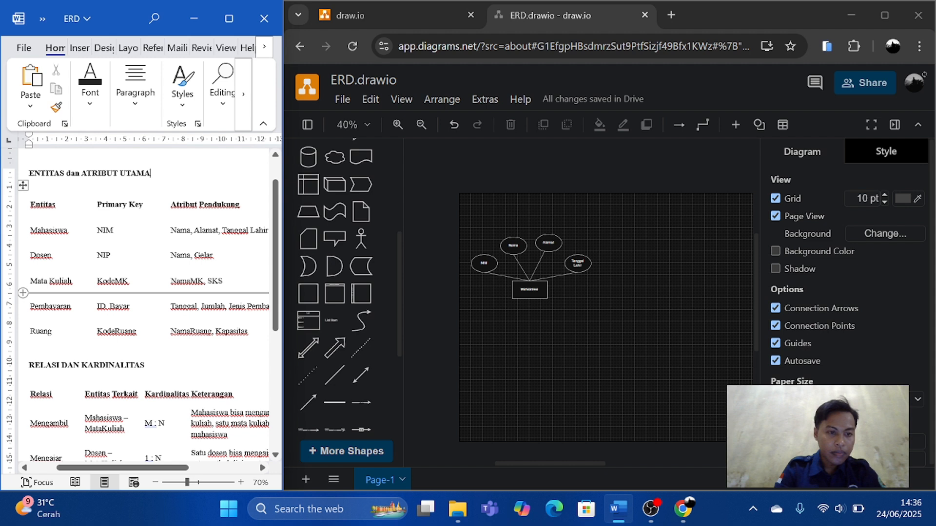
drag(29, 282, 72, 281)
key(ctrl+c)
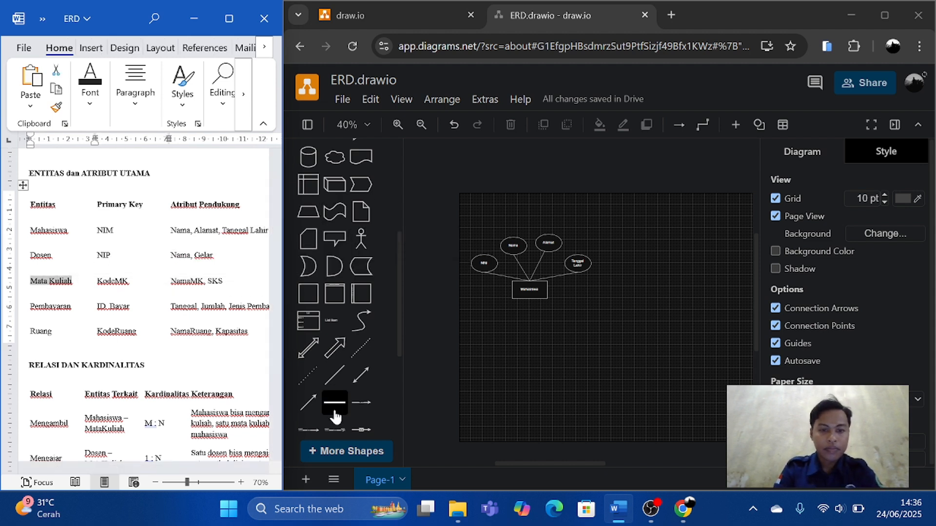
Switch back to draw.io, add a rectangle to the diagram and paste Mata Kuliah as its label.
scroll(335, 417, up, 3)
scroll(335, 417, up, 4)
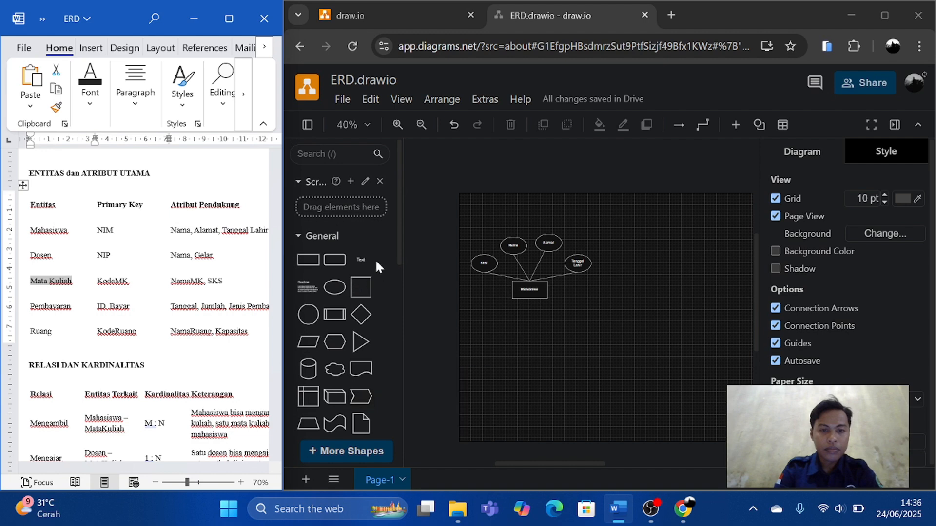
click(306, 262)
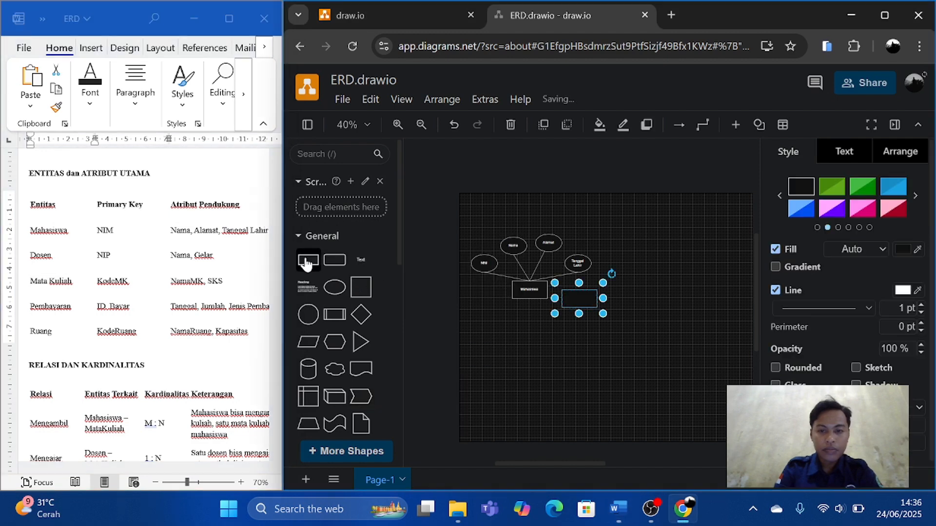
double_click(582, 298)
key(ctrl+v)
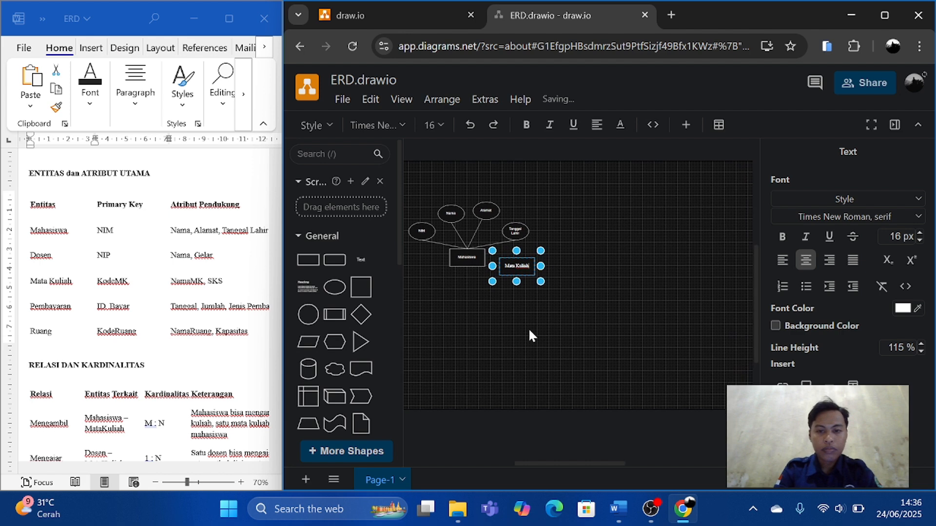
Move the Mata Kuliah rectangle well to the right of Mahasiswa, level with it.
click(529, 294)
drag(521, 273, 606, 264)
click(504, 324)
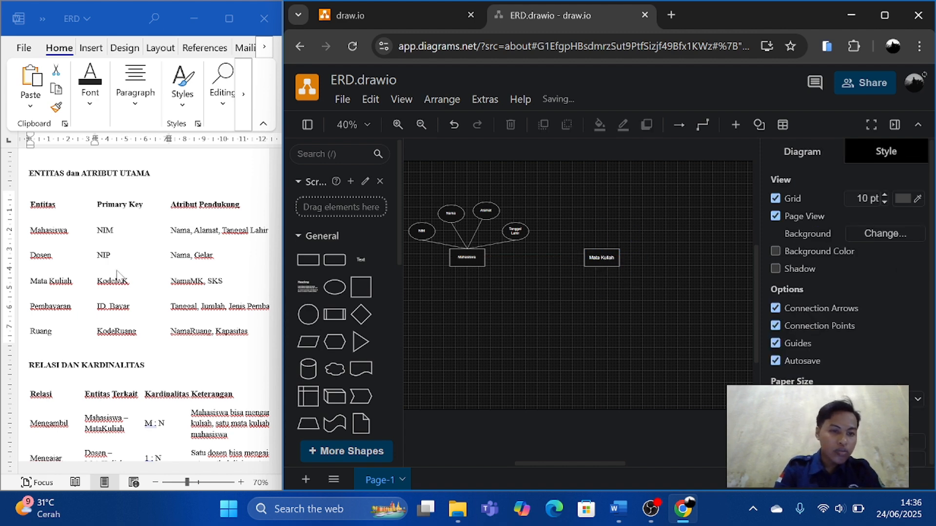
Place three copies of the Tanggal Lahir ellipse around the upper side of the Mata Kuliah rectangle.
scroll(149, 310, up, 1)
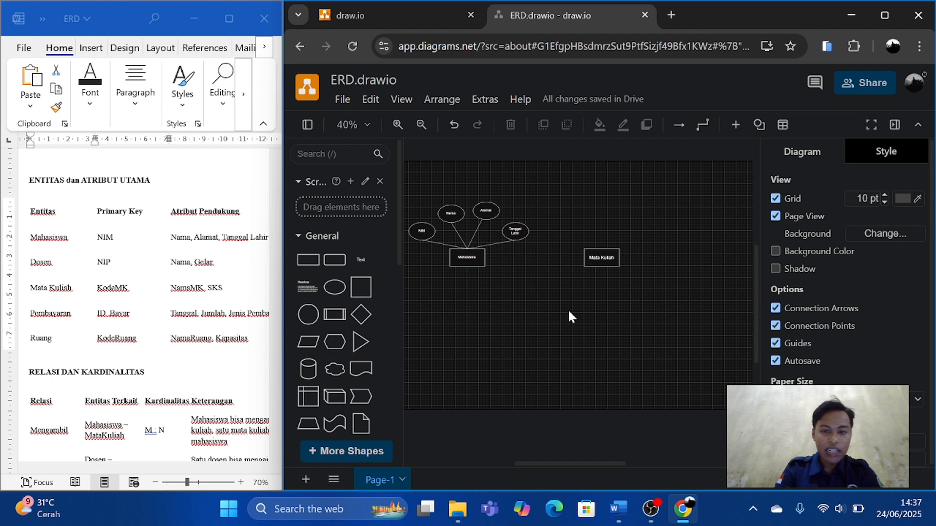
click(518, 234)
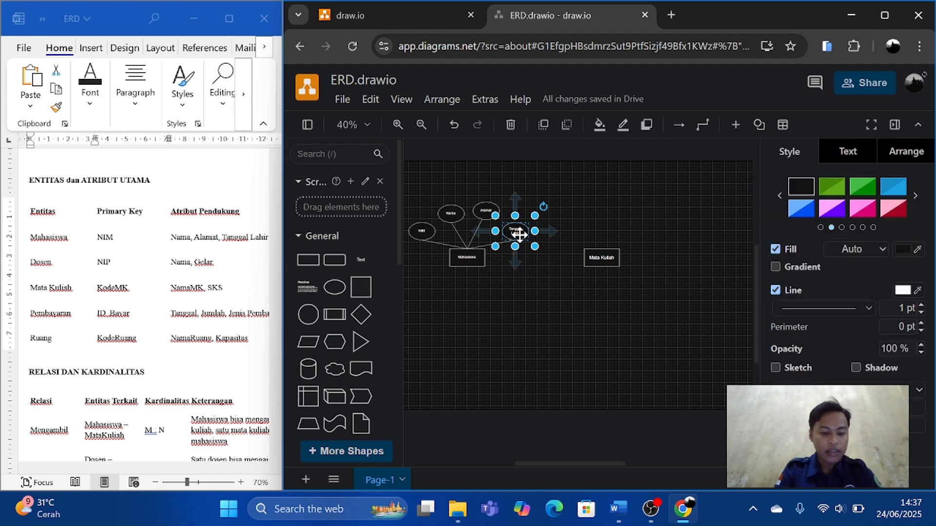
key(ctrl+v)
drag(533, 244, 574, 207)
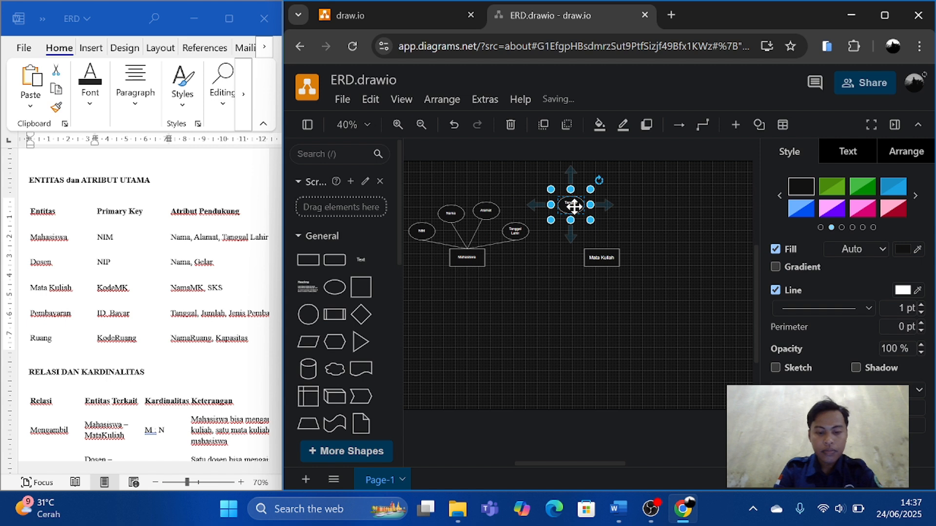
key(ctrl+v)
drag(589, 213, 640, 230)
key(ctrl+v)
Relabel the leftmost ellipse above Mata Kuliah as Kode Matakuliah, split over two lines.
click(570, 205)
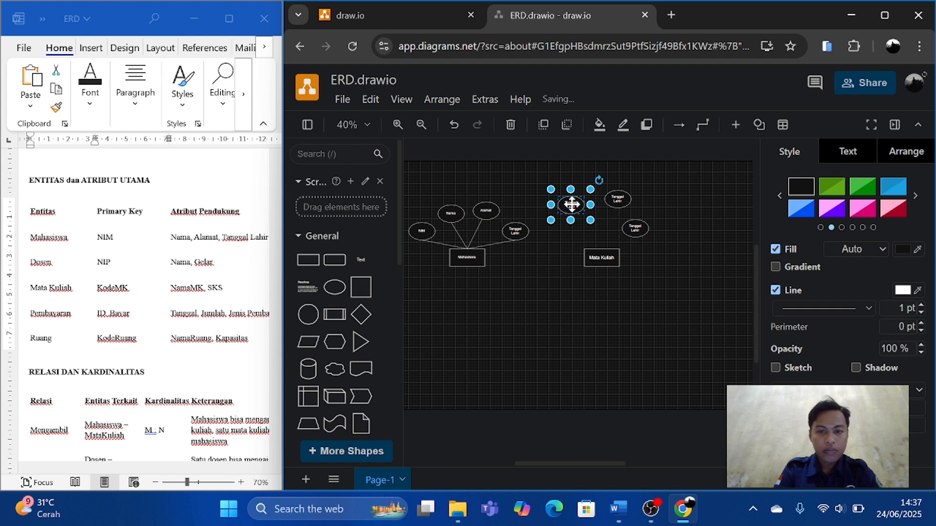
double_click(570, 204)
text(Kod)
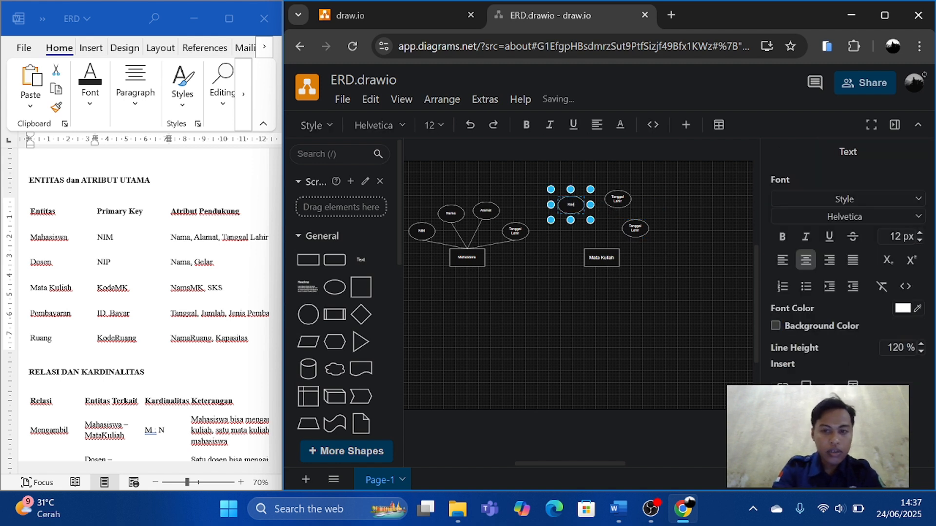
text(eM)
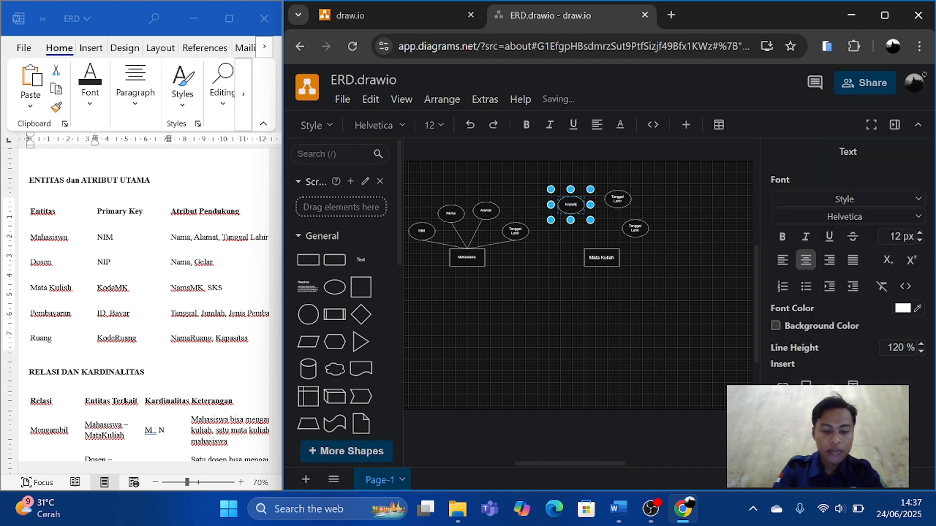
text(Ktaku)
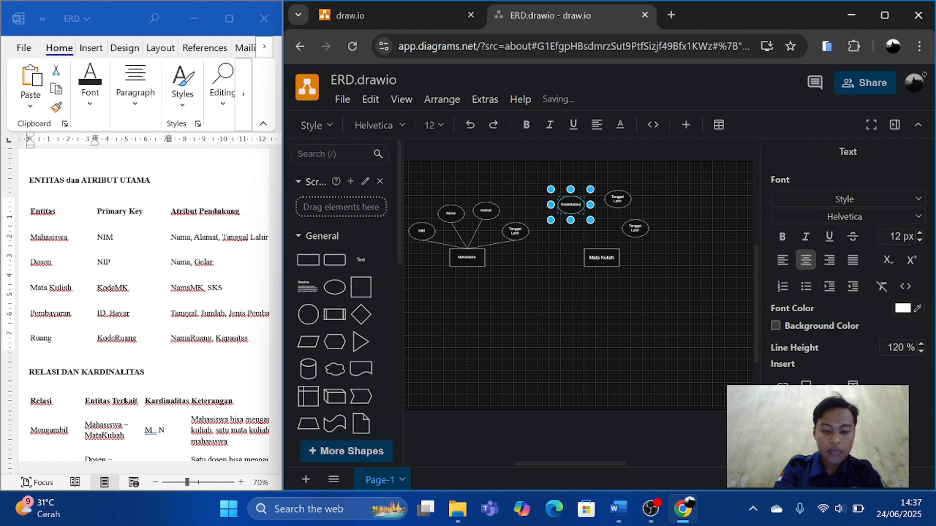
text(liah)
scroll(572, 204, up, 4)
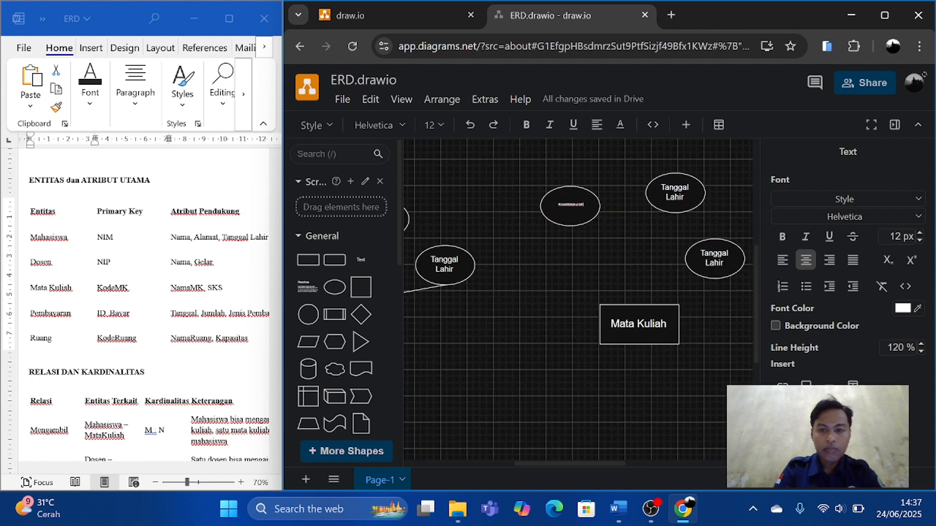
scroll(591, 274, right, 2)
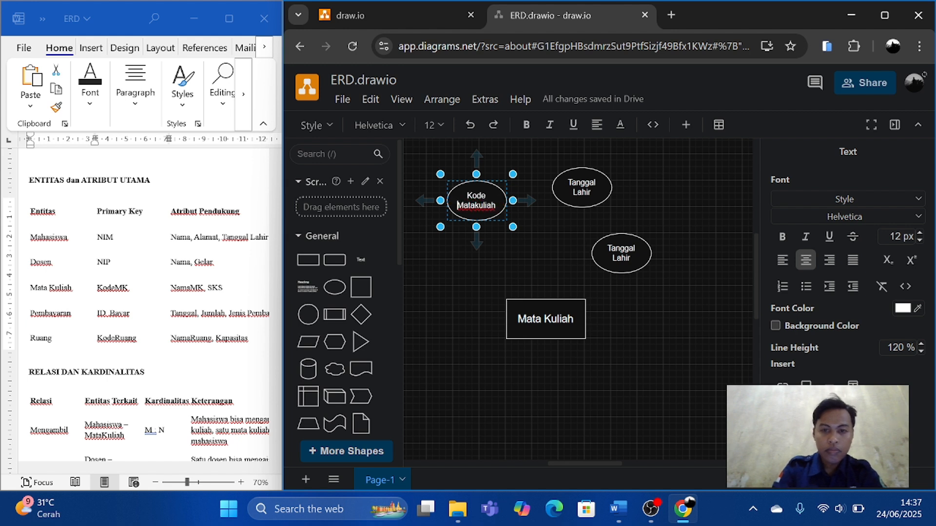
Relabel the other two ellipses near Mata Kuliah as Nama Mk for the upper one and SKS for the lower one.
click(581, 190)
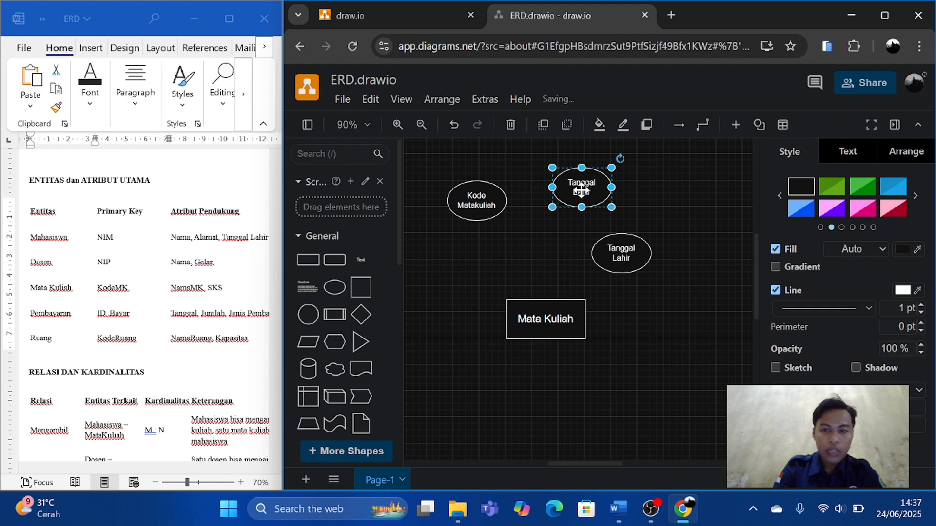
double_click(581, 189)
text(Nama MK)
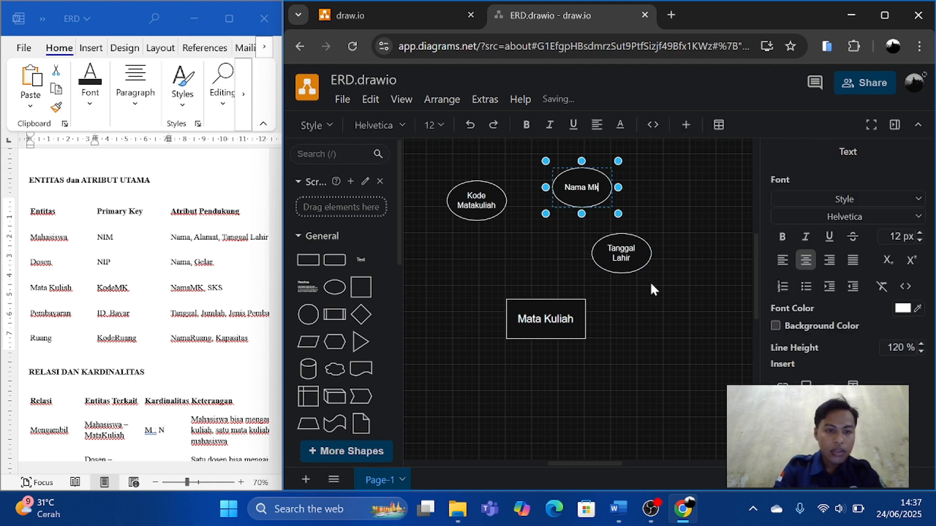
double_click(622, 252)
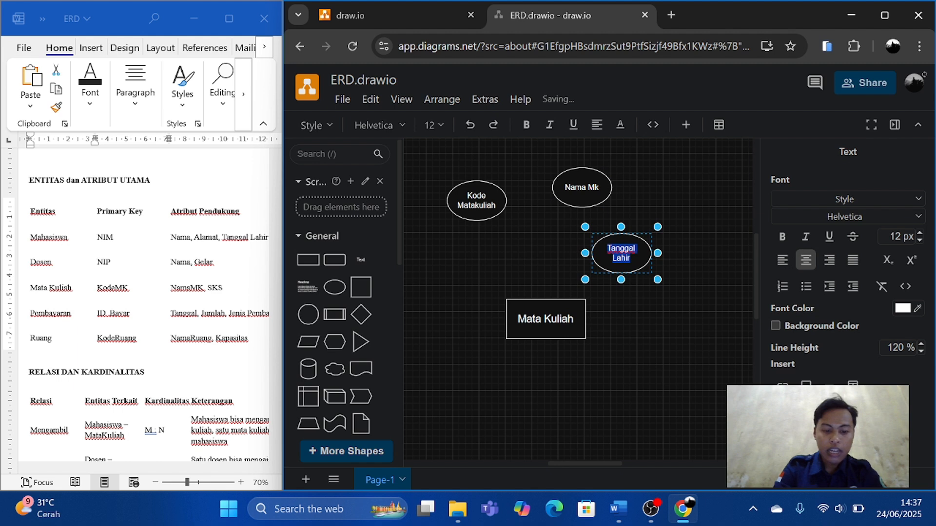
text(SKS)
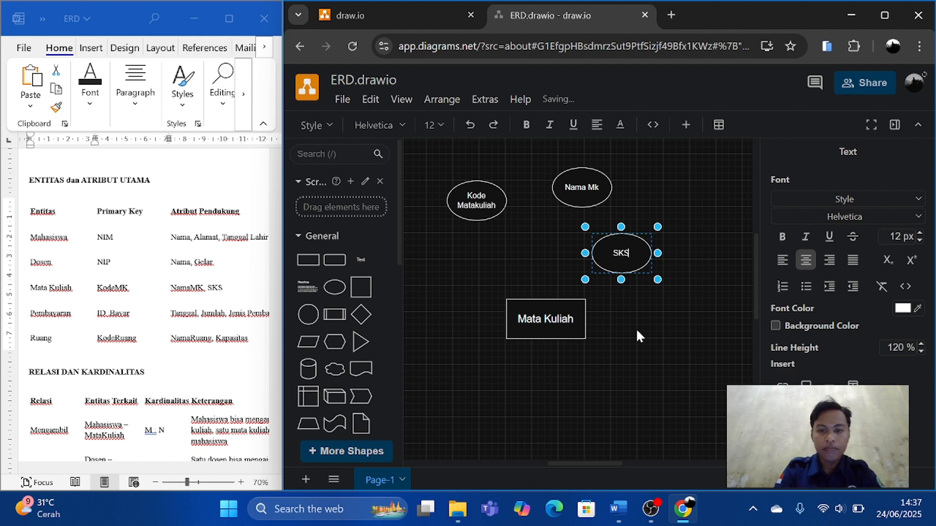
click(638, 332)
Arrange the Kode Matakuliah, Nama Mk and SKS ellipses from left to right in a compact arc above Mata Kuliah.
drag(478, 198, 478, 238)
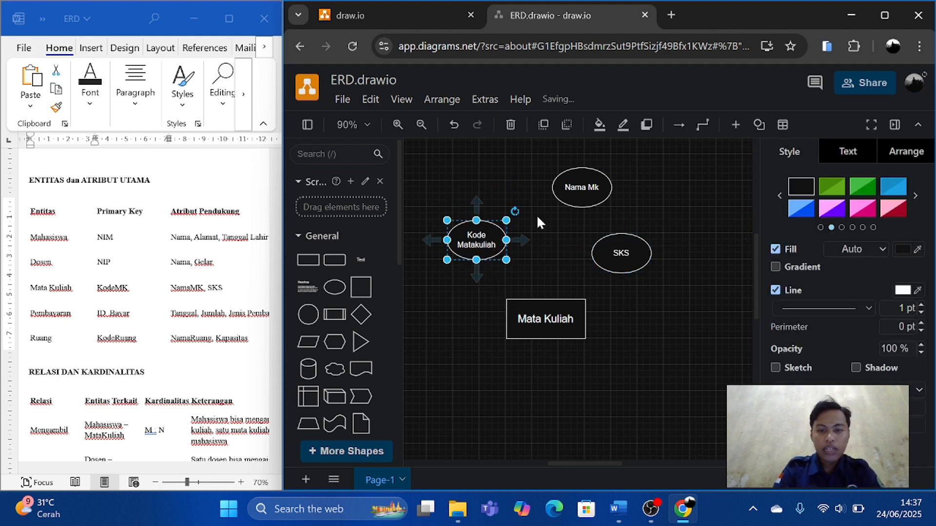
drag(573, 184, 537, 211)
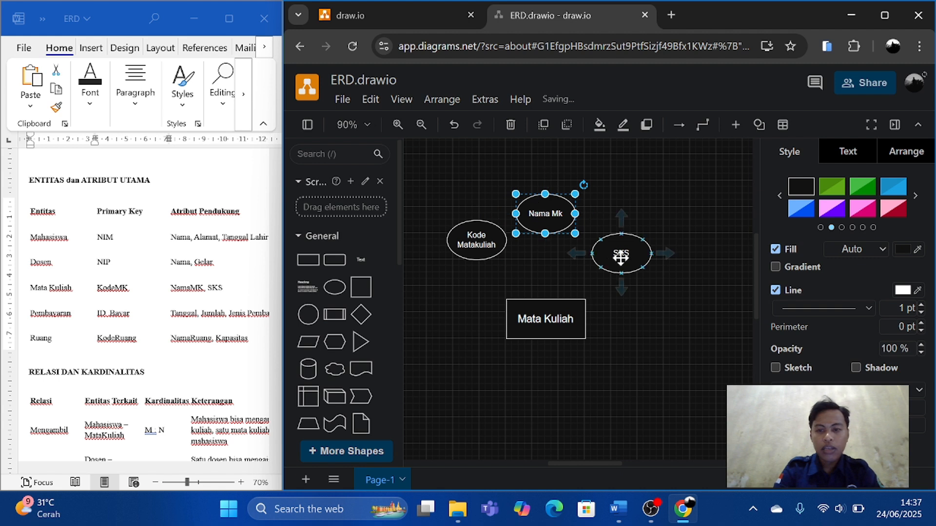
drag(621, 258, 605, 230)
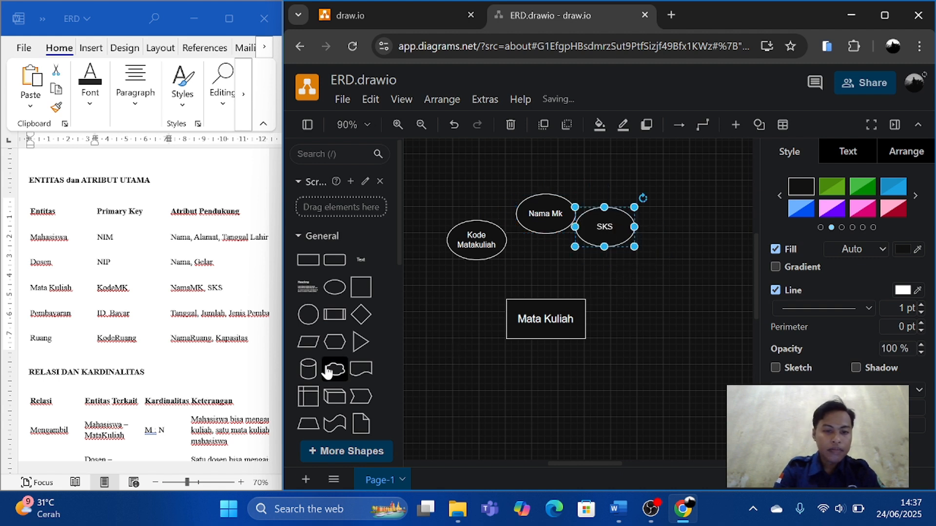
Connect the bottom of the Kode Matakuliah ellipse to the top edge of Mata Kuliah with a plain straight line, and duplicate that line.
scroll(327, 372, down, 5)
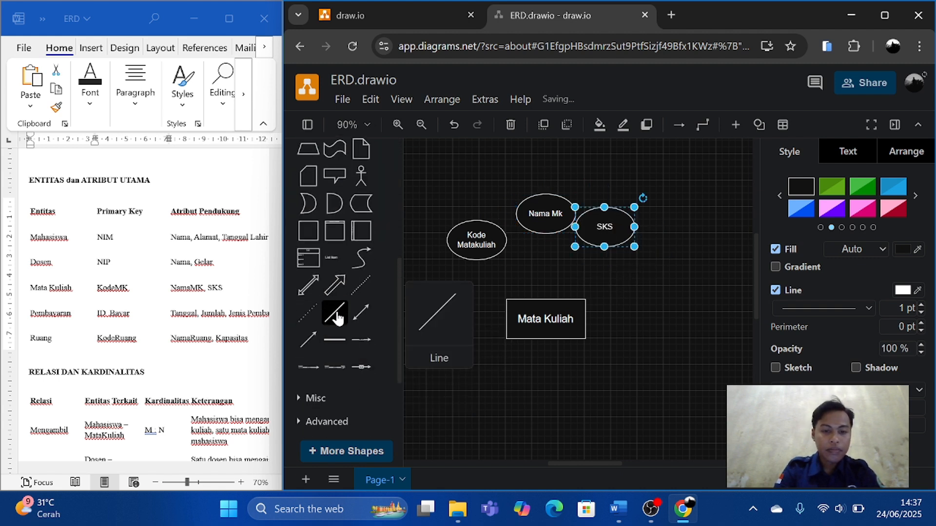
click(338, 318)
drag(580, 297, 482, 266)
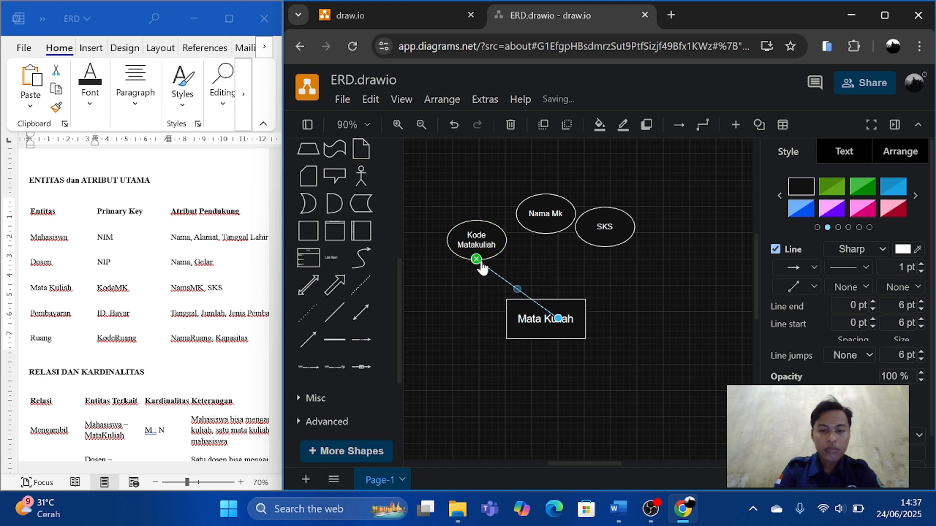
drag(558, 318, 545, 299)
key(ctrl+v)
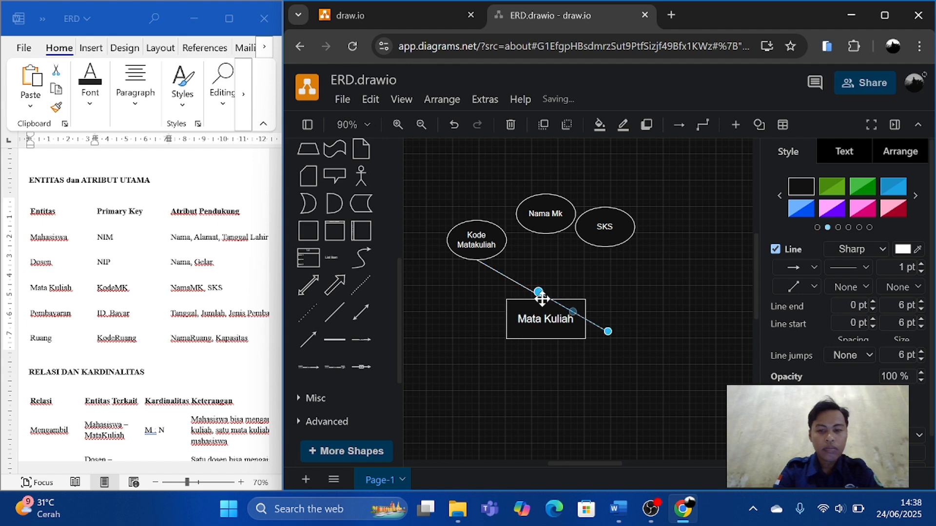
Connect the Nama Mk and SKS ellipses to the top edge of Mata Kuliah with plain straight lines and nudge Nama Mk slightly left.
drag(539, 292, 546, 233)
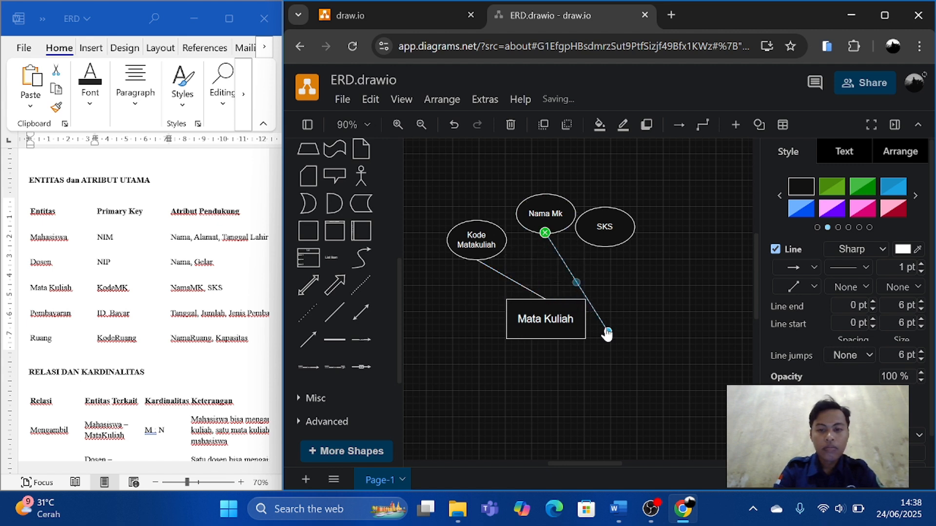
drag(607, 333, 545, 299)
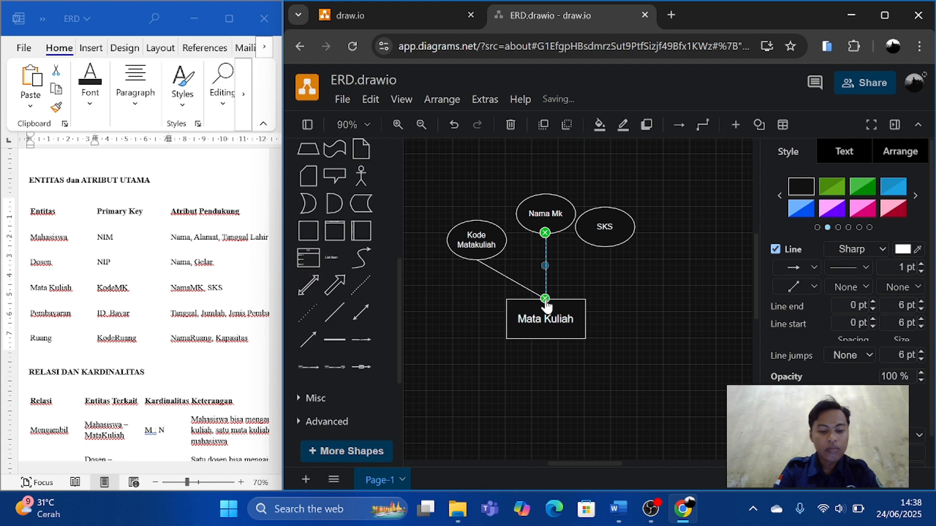
key(ctrl+v)
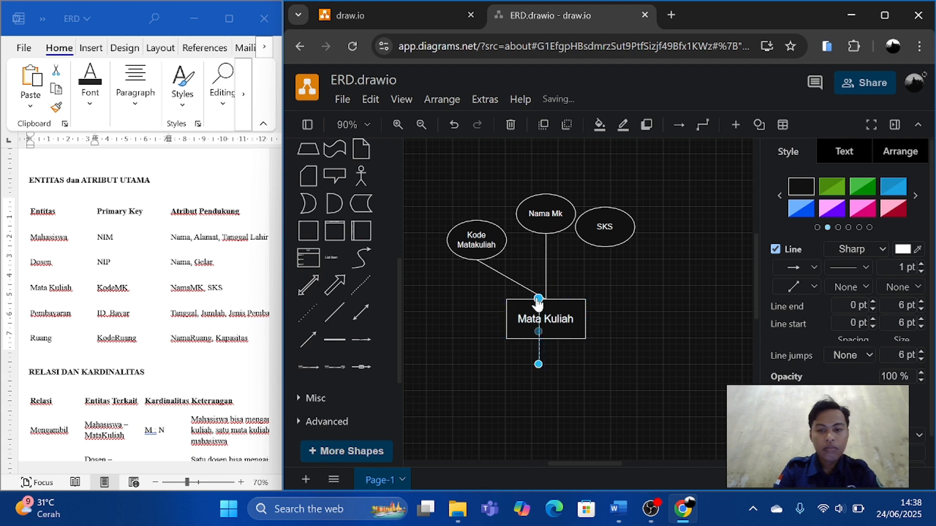
drag(538, 299, 604, 245)
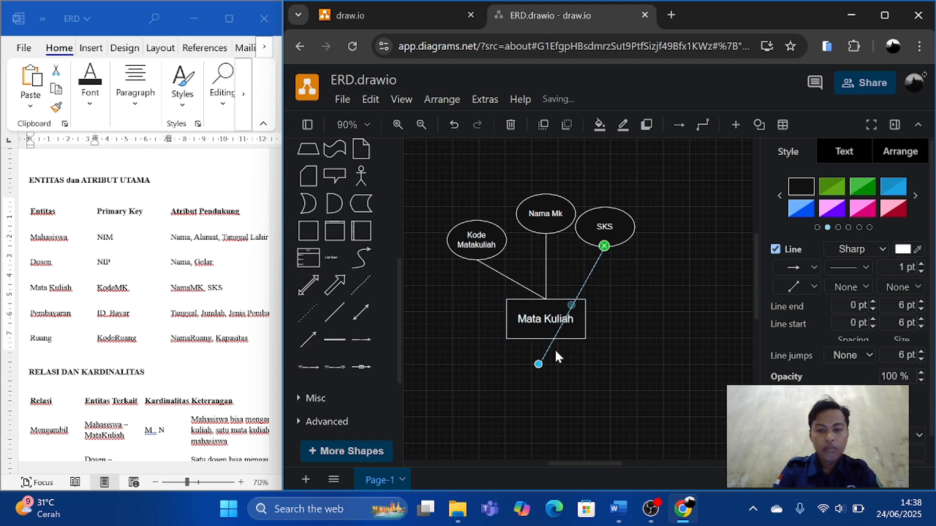
drag(539, 365, 545, 300)
click(558, 215)
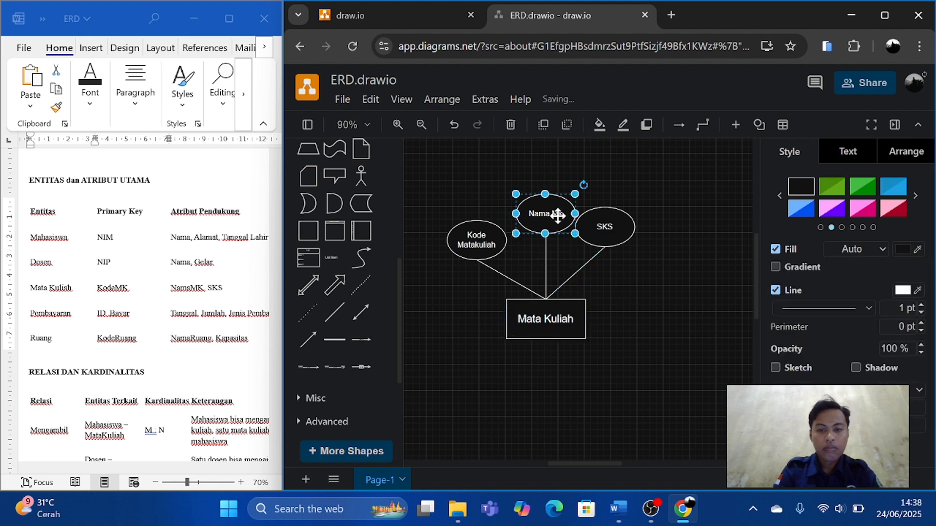
drag(558, 216, 545, 215)
Mark the Dosen entity in the Word document's table, and place a duplicate of the Mata Kuliah rectangle well to the right on the same level.
ctrl+scroll(625, 305, down, 2)
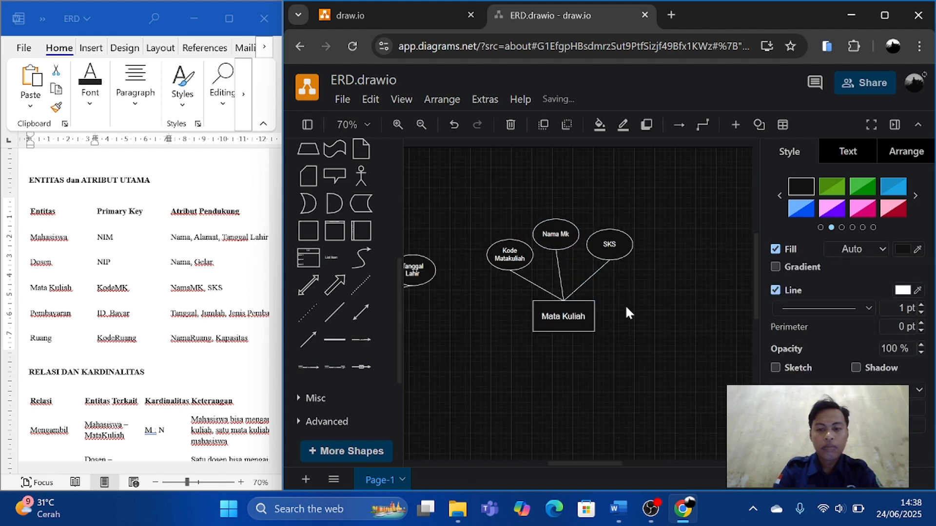
ctrl+scroll(625, 305, down, 1)
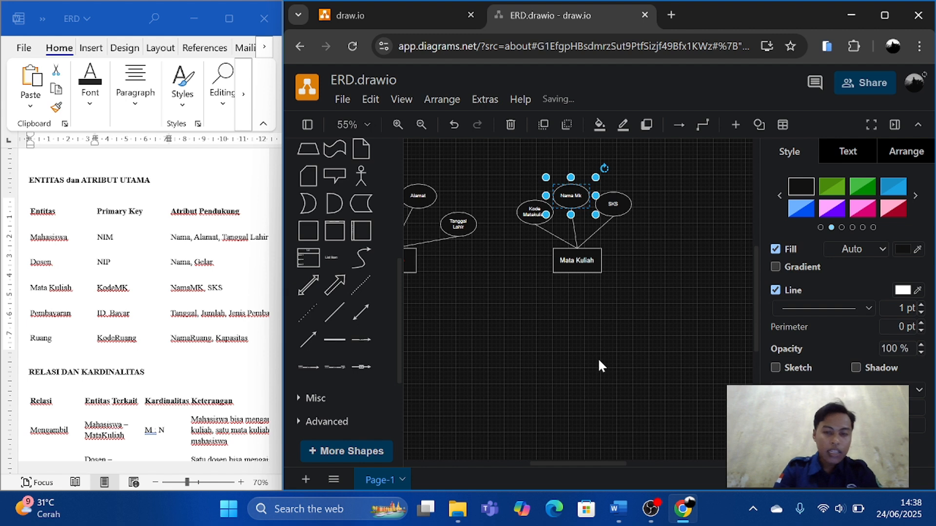
scroll(599, 361, right, 1)
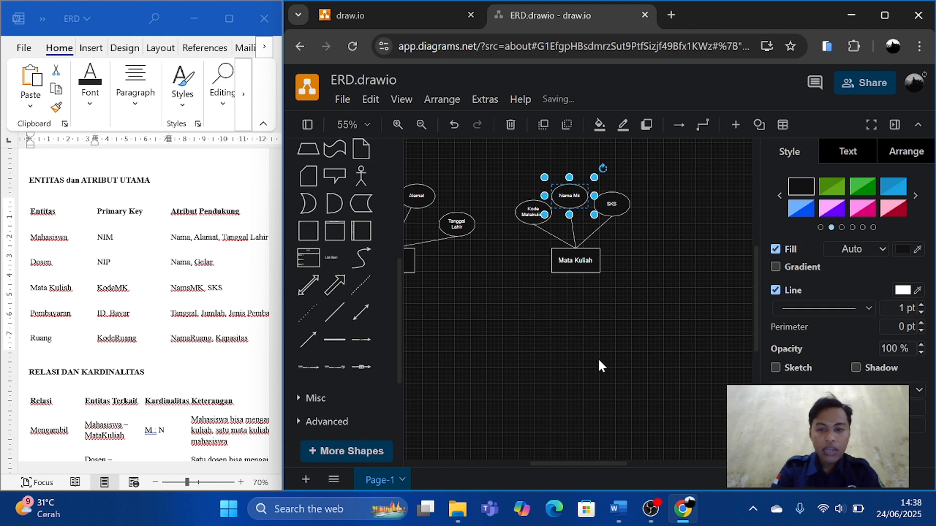
scroll(599, 362, left, 3)
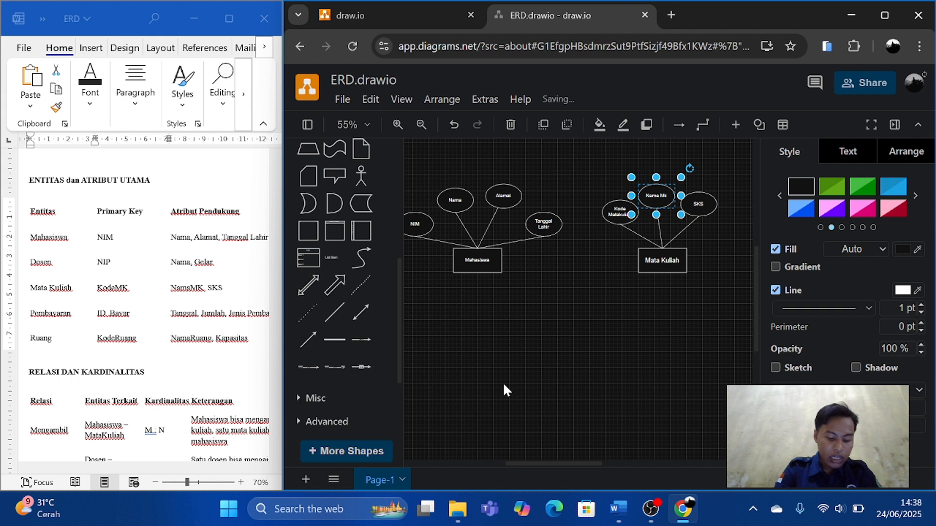
click(51, 266)
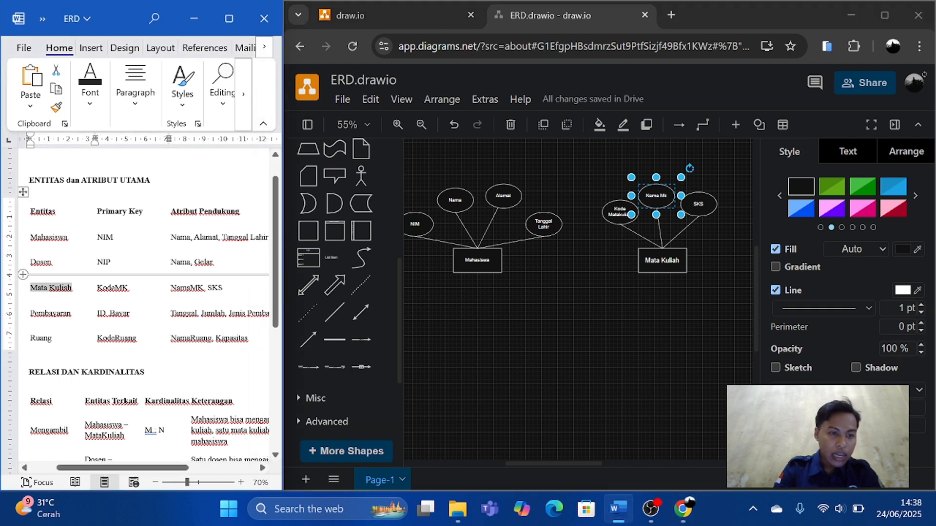
double_click(41, 262)
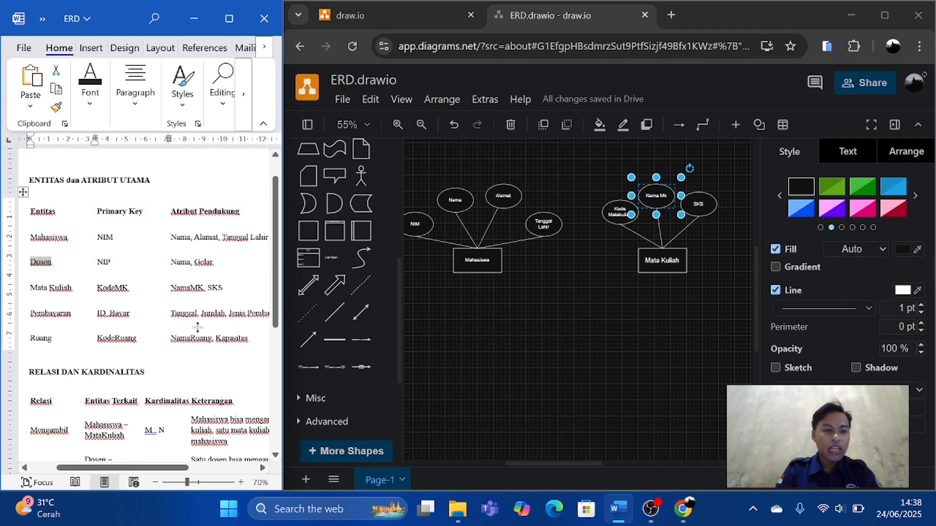
scroll(197, 327, right, 1)
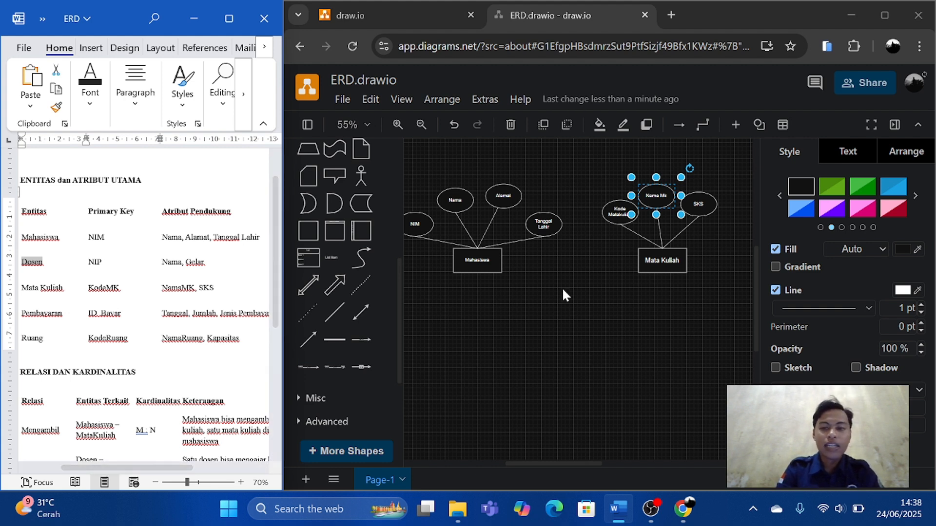
scroll(547, 283, right, 4)
click(550, 265)
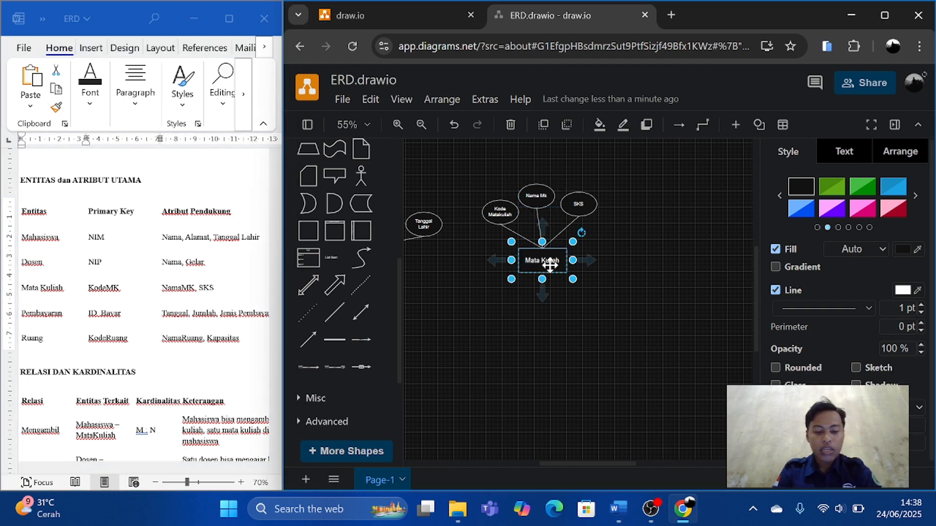
drag(549, 263, 708, 262)
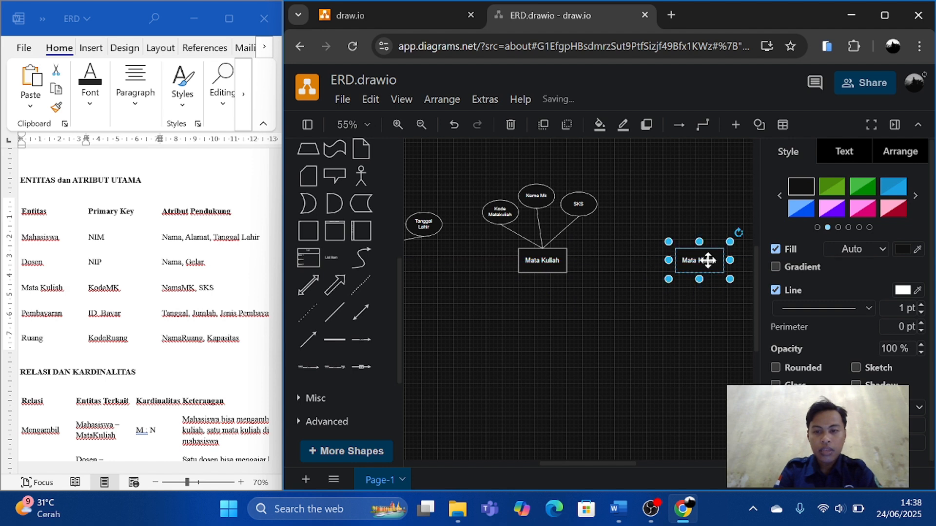
double_click(708, 260)
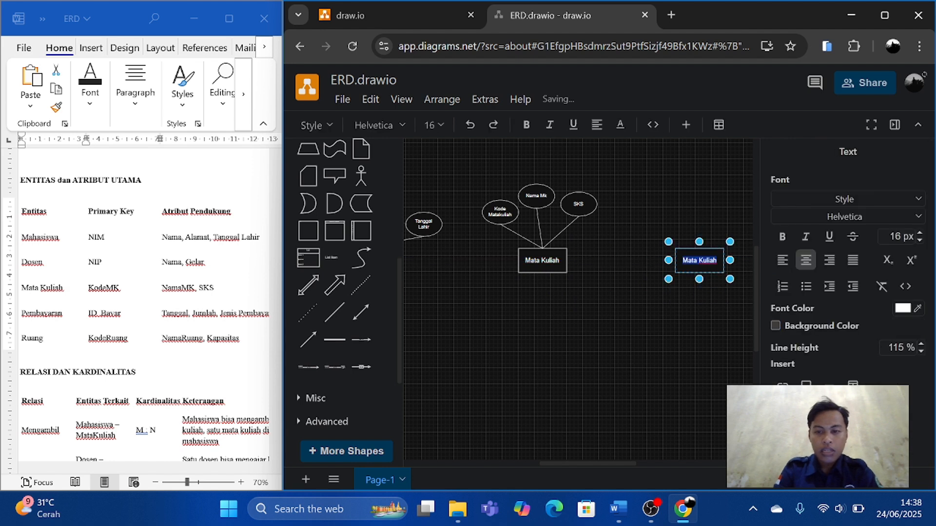
click(706, 265)
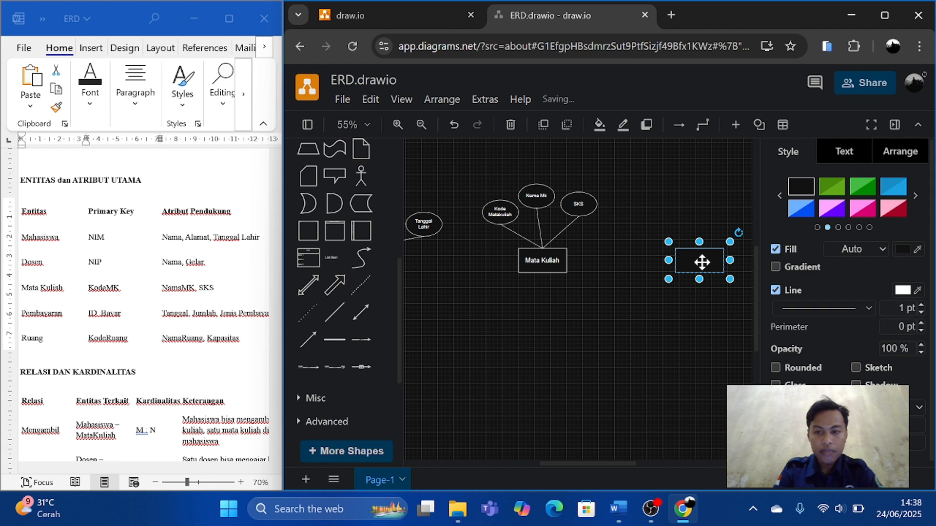
double_click(702, 263)
click(702, 262)
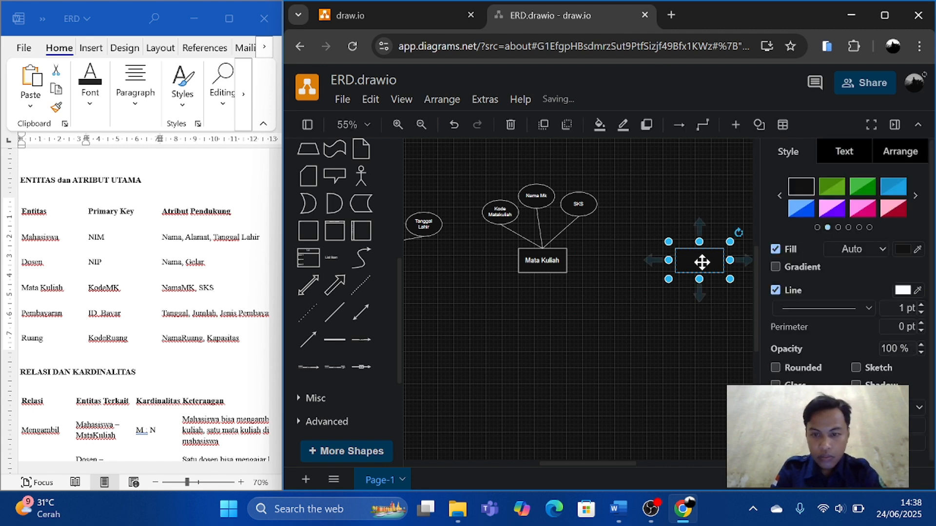
double_click(702, 262)
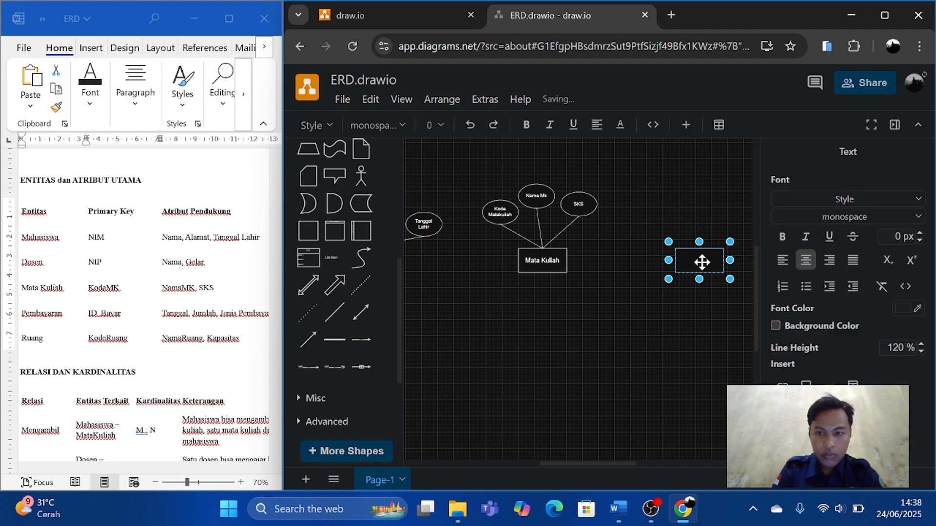
click(690, 361)
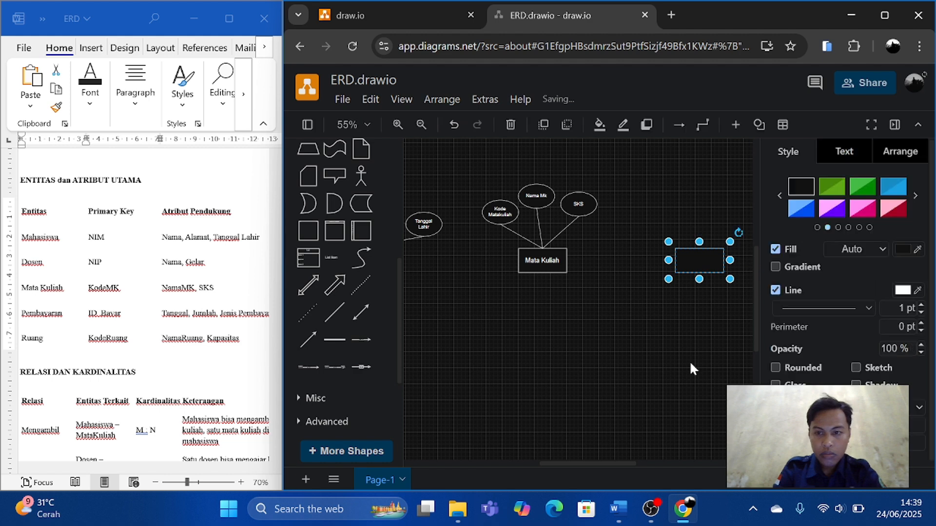
click(690, 360)
click(699, 264)
double_click(699, 263)
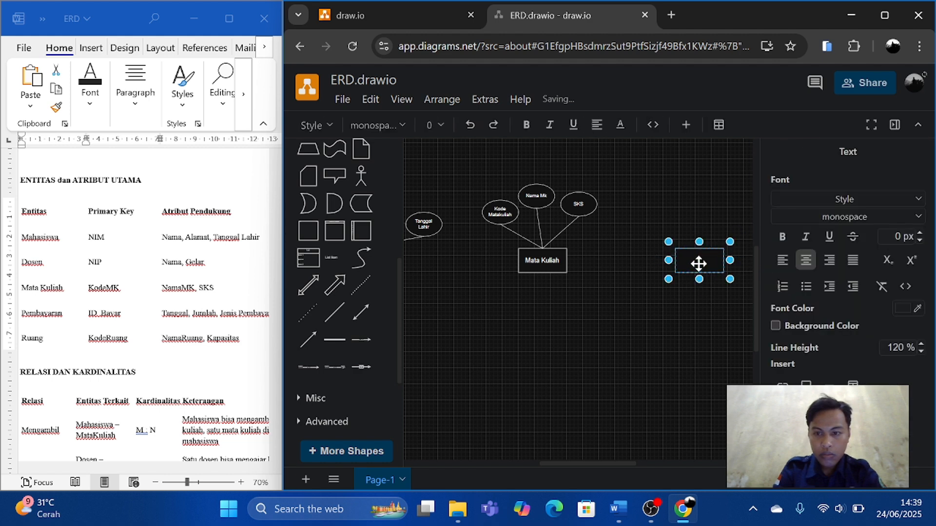
double_click(699, 263)
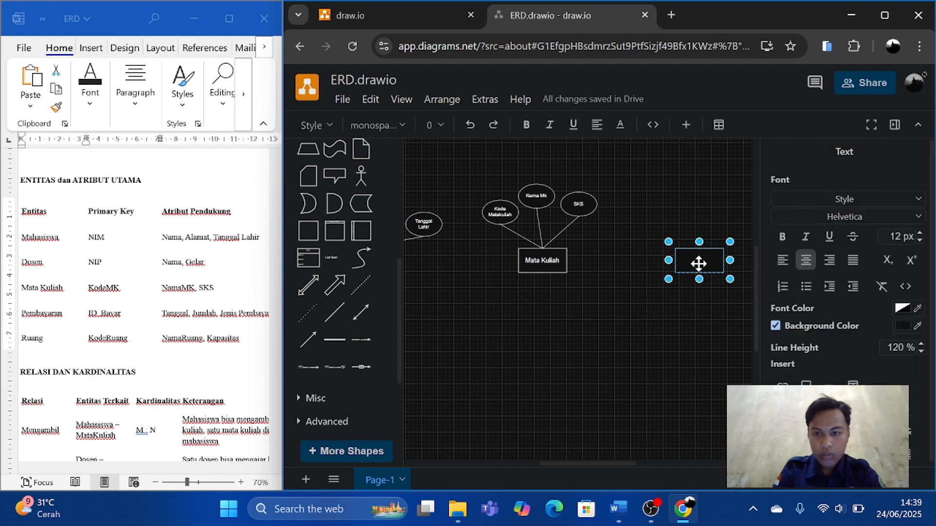
click(698, 264)
double_click(706, 259)
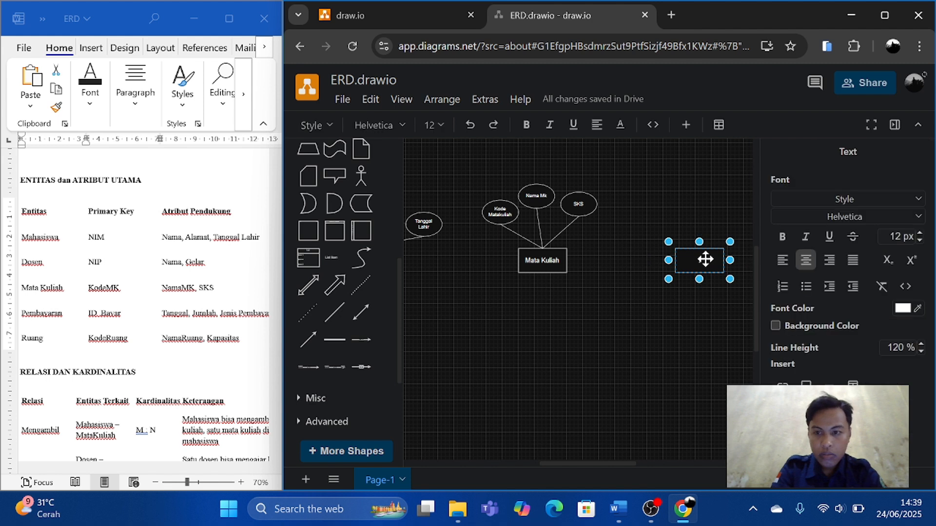
click(706, 259)
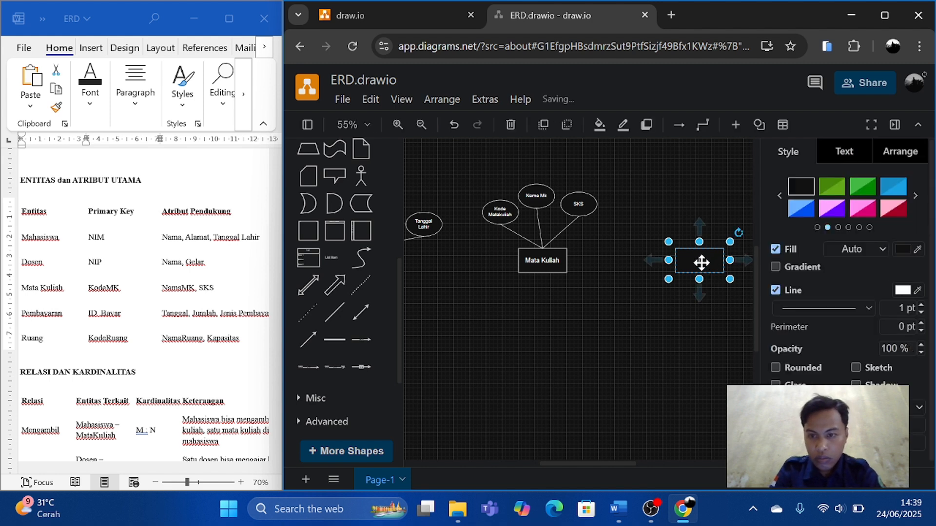
Label the blank duplicated rectangle Dosen.
double_click(701, 263)
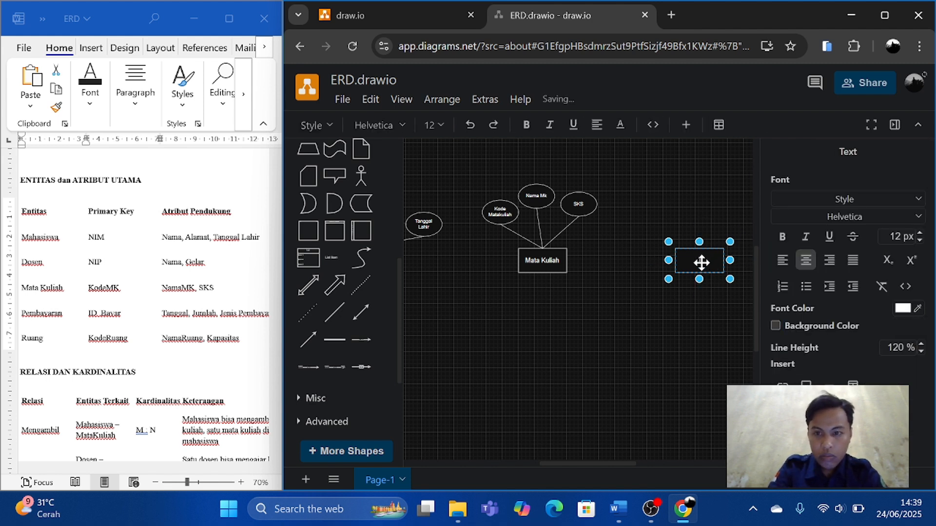
text(q)
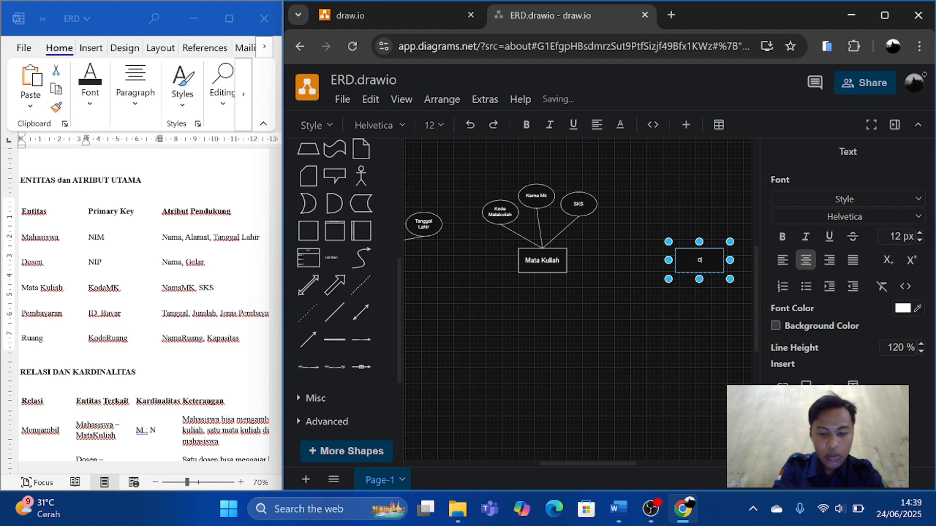
text(en)
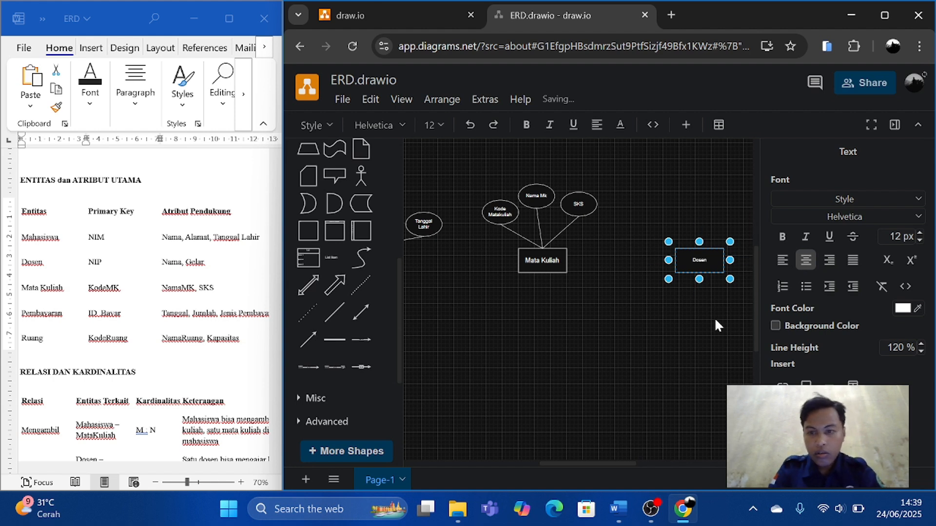
click(715, 317)
Shift the Dosen rectangle slightly towards Mata Kuliah and replace its label with the word Dosen copied from the Word document.
drag(703, 259, 683, 262)
double_click(683, 261)
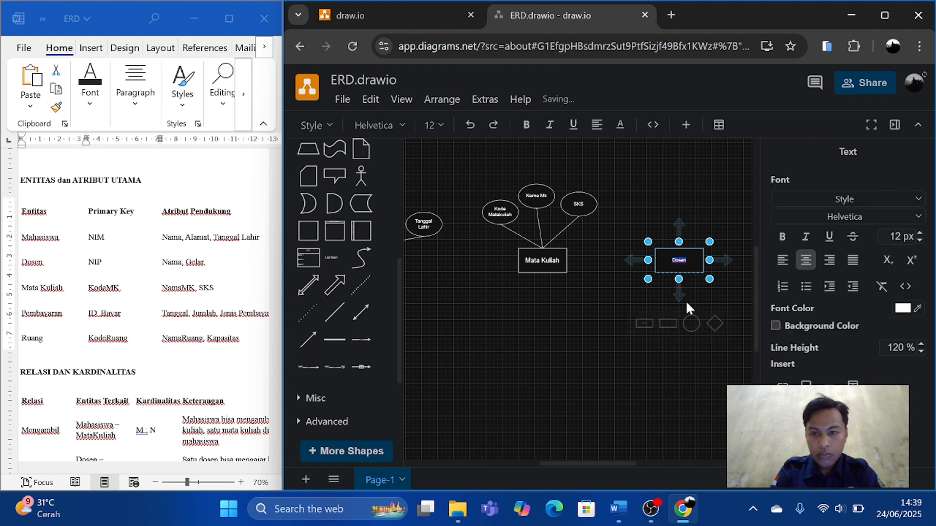
click(678, 329)
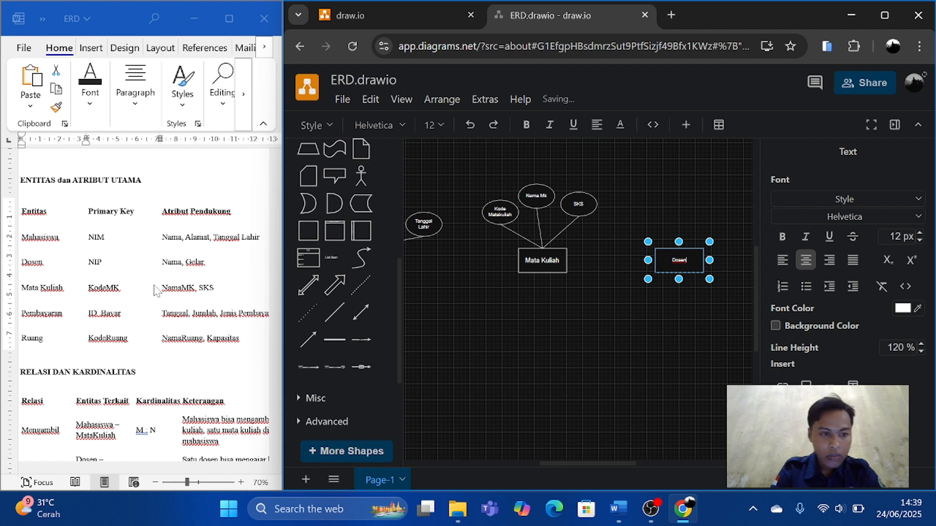
double_click(32, 261)
key(ctrl+c)
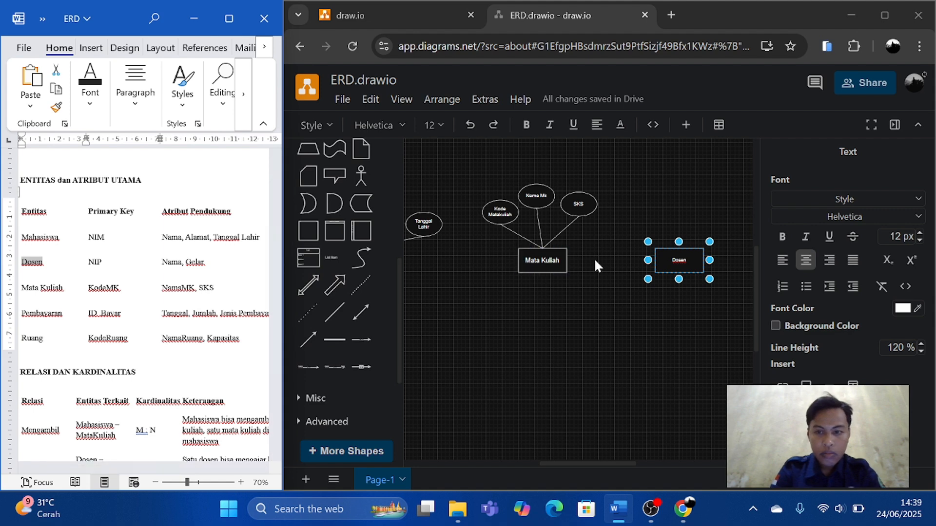
click(677, 266)
double_click(680, 266)
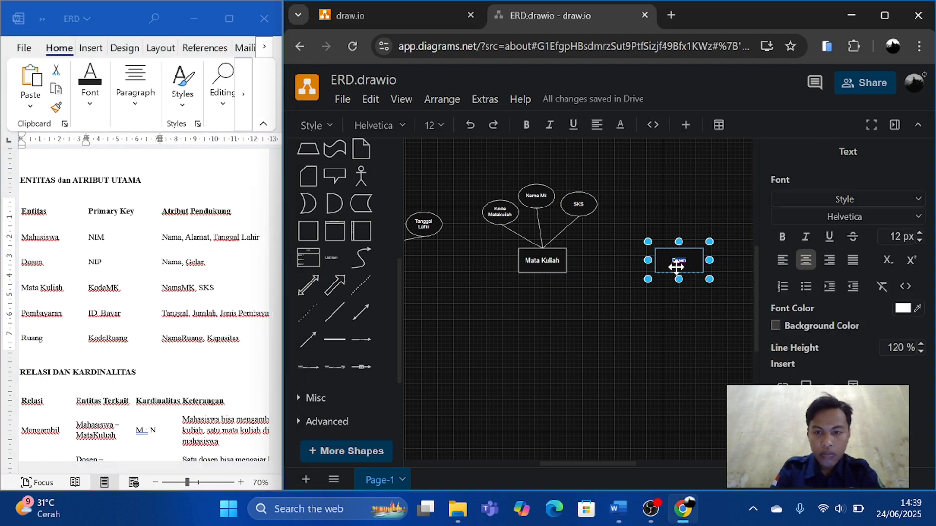
key(ctrl+v)
click(674, 334)
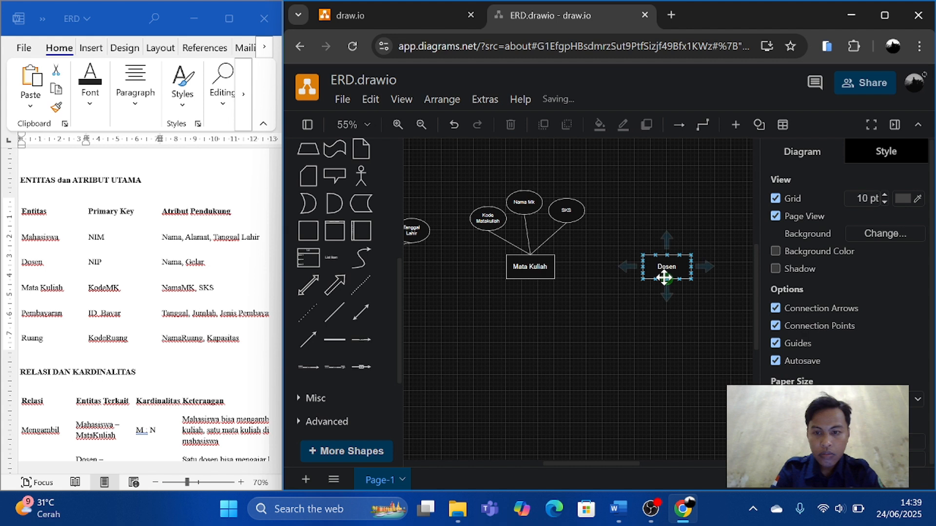
Duplicate the SKS ellipse three times and place the copies above the Dosen rectangle.
click(565, 212)
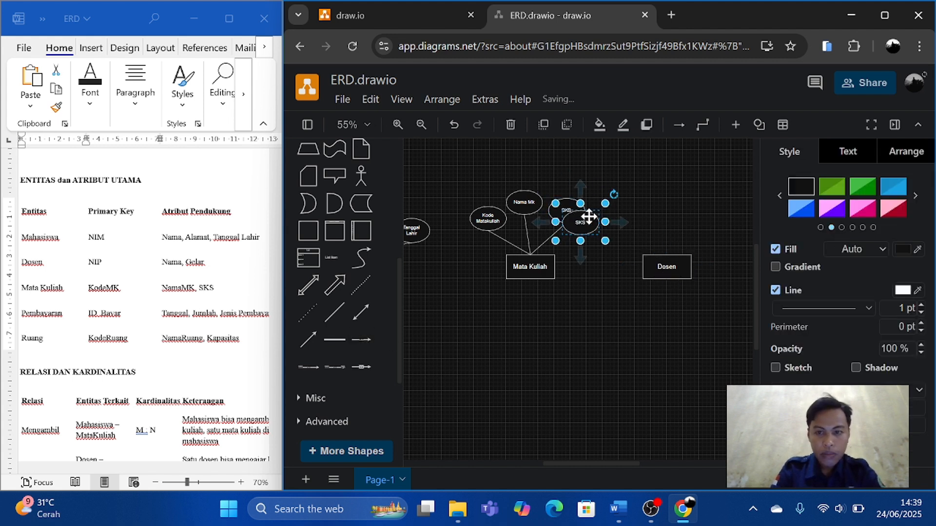
drag(578, 221, 632, 197)
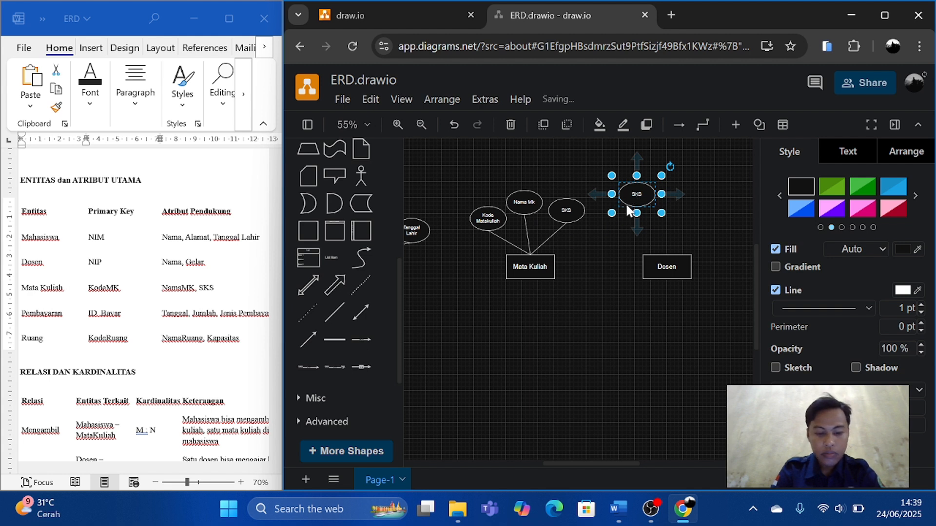
key(ctrl+v)
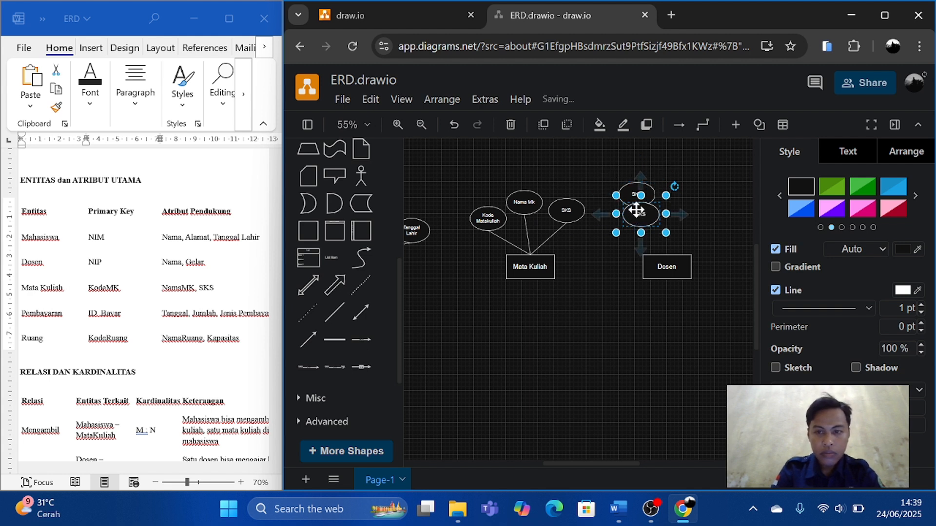
drag(635, 210, 708, 210)
drag(641, 212, 701, 185)
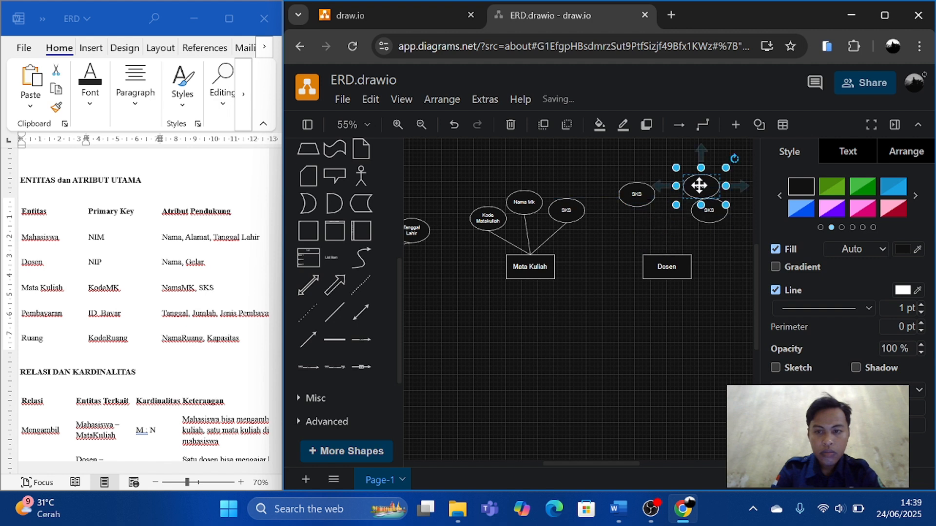
Relabel the three ellipses above the Dosen rectangle as NIP, Nama and Gelar.
click(637, 192)
double_click(638, 191)
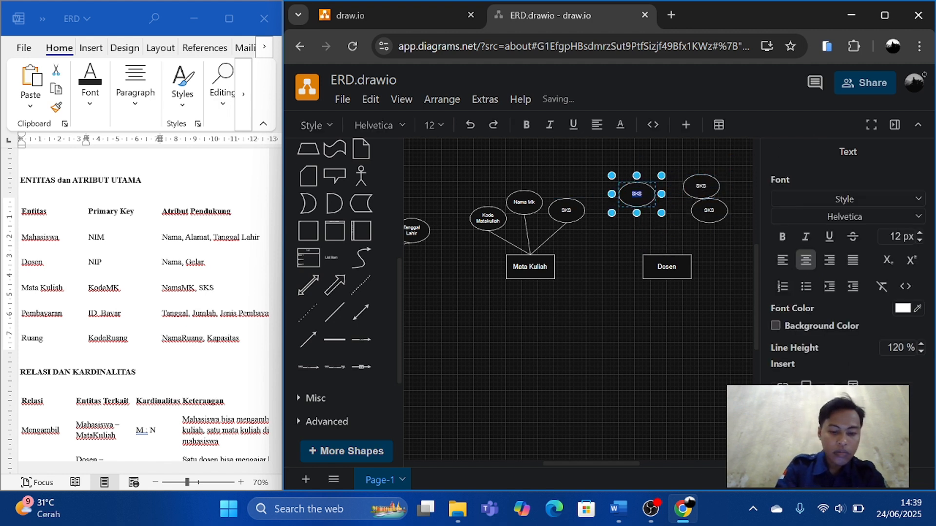
text(NIP)
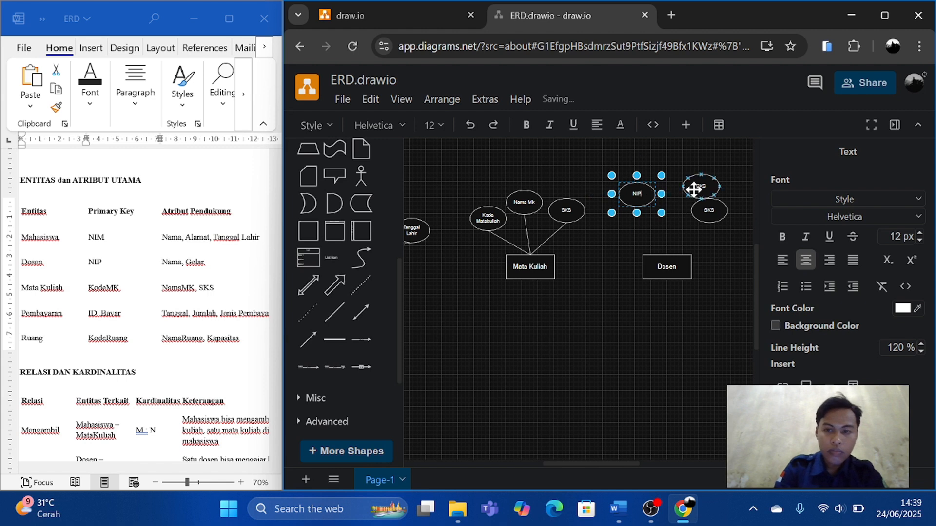
click(693, 189)
double_click(693, 189)
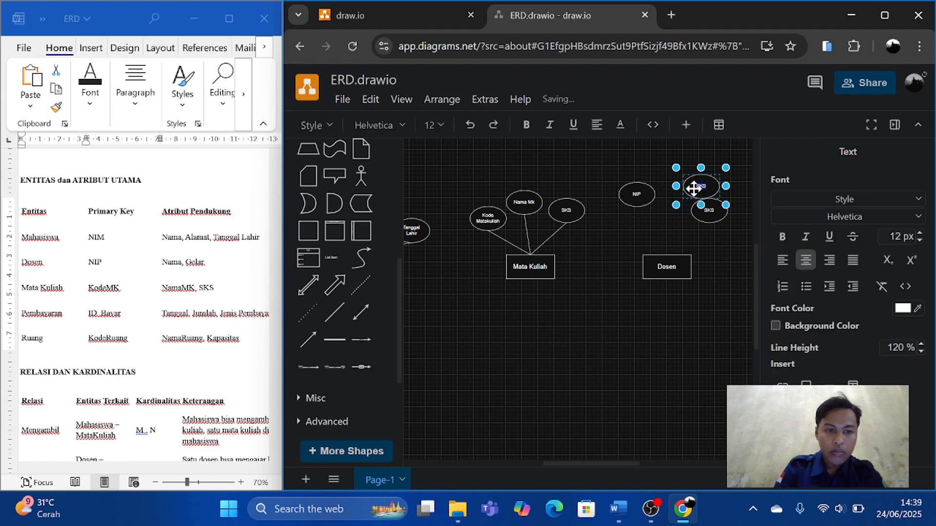
text(Nama)
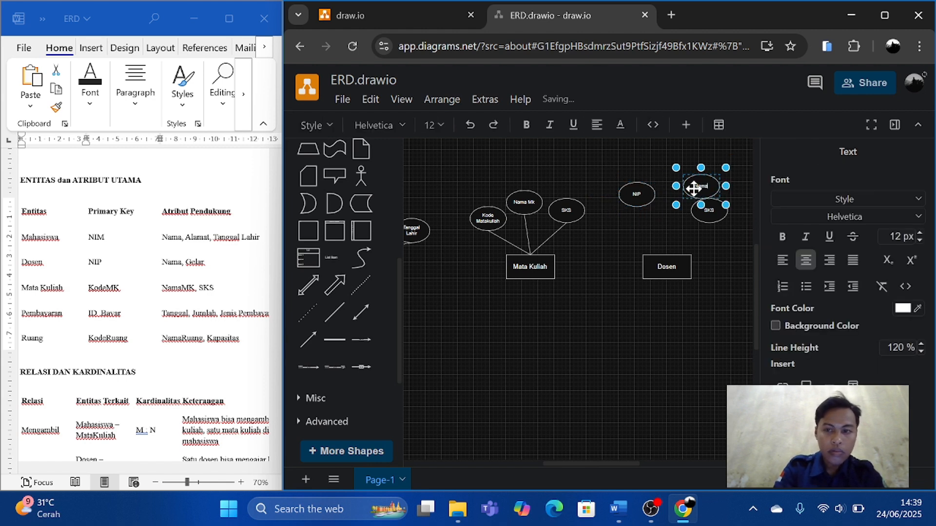
double_click(710, 210)
text(d)
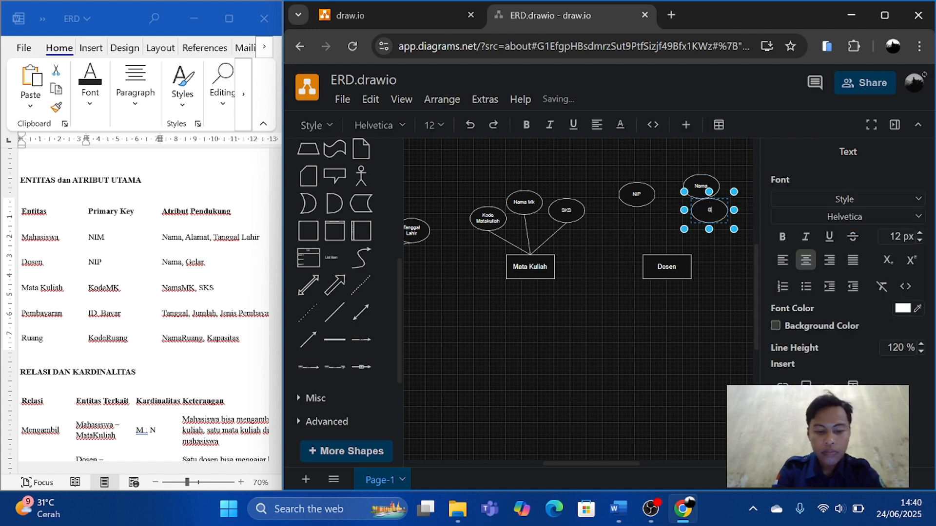
text(elar)
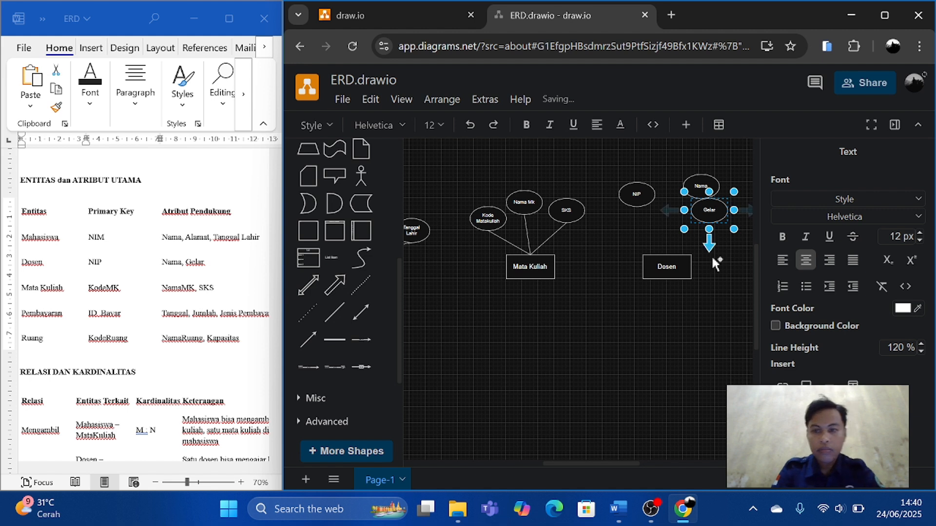
Arrange the NIP, Nama and Gelar ellipses in a fan closely above the Dosen rectangle.
click(704, 302)
click(705, 305)
drag(636, 195, 628, 221)
drag(702, 186, 686, 214)
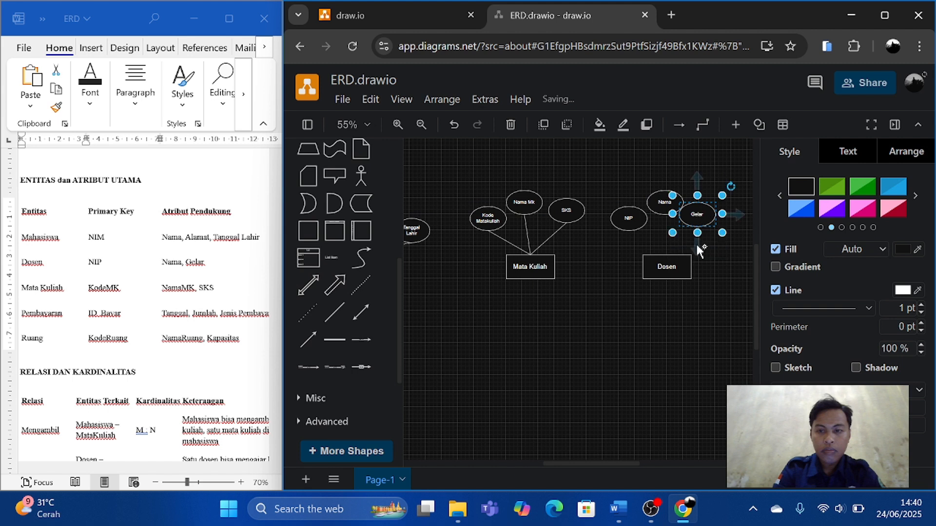
Connect the NIP, Nama and Gelar ellipses to the top centre of the Dosen rectangle with plain lines.
click(334, 312)
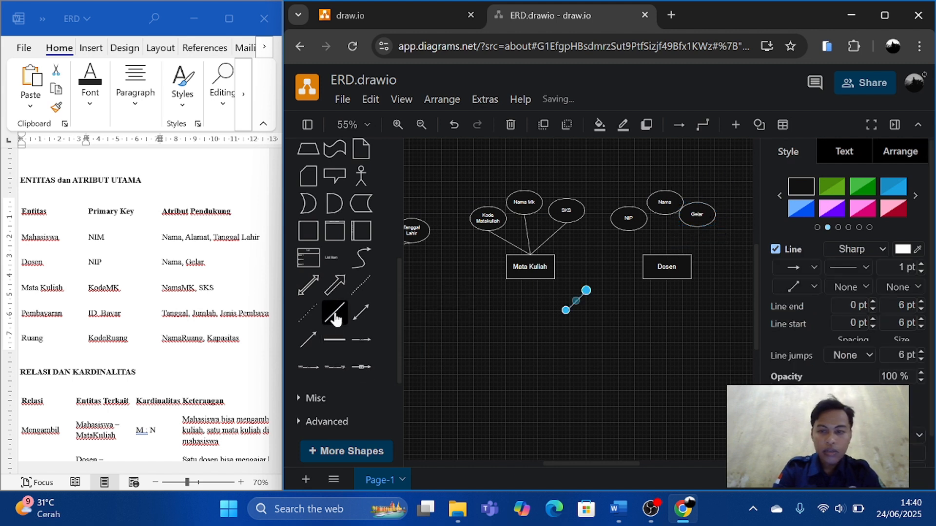
drag(587, 290, 628, 230)
mouse_move(566, 311)
mouse_down()
mouse_move(664, 261)
mouse_move(707, 276)
mouse_move(665, 214)
mouse_move(696, 230)
mouse_move(666, 258)
mouse_move(687, 263)
mouse_move(667, 253)
mouse_up()
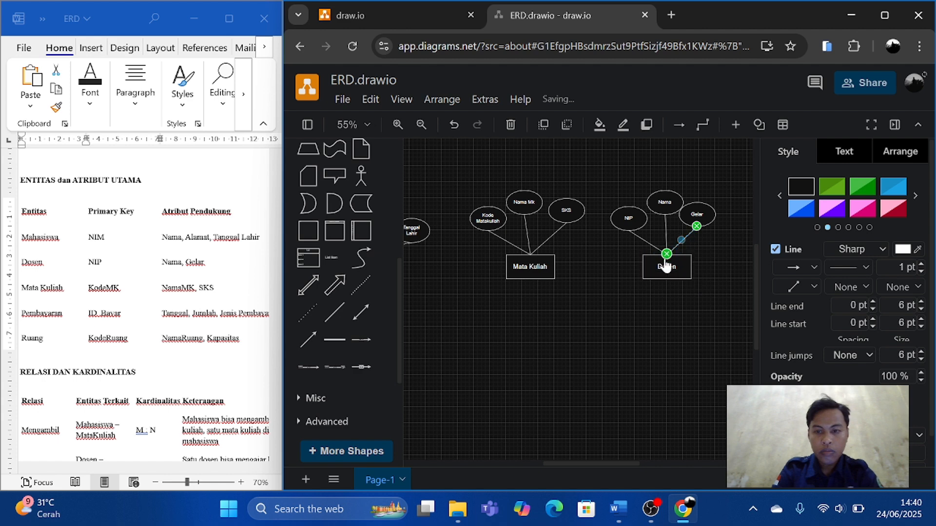
click(627, 313)
Mark Pembayaran in the Word table, and place a copy of the Mahasiswa rectangle well below, between Mahasiswa and Mata Kuliah.
scroll(590, 331, down, 2)
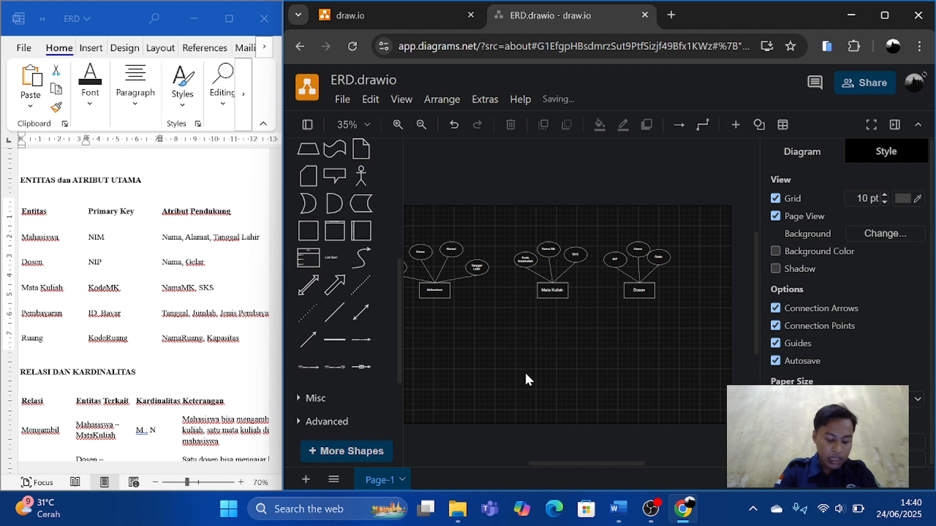
scroll(58, 319, left, 1)
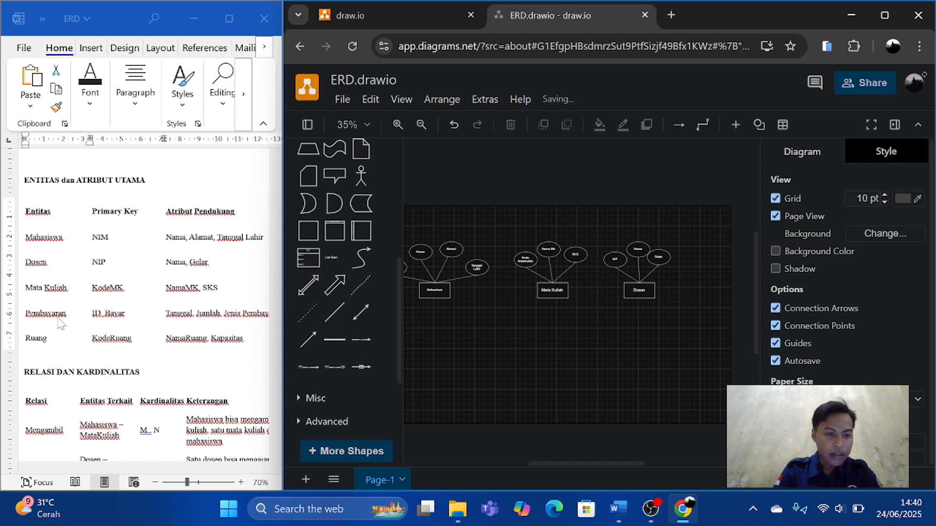
click(73, 314)
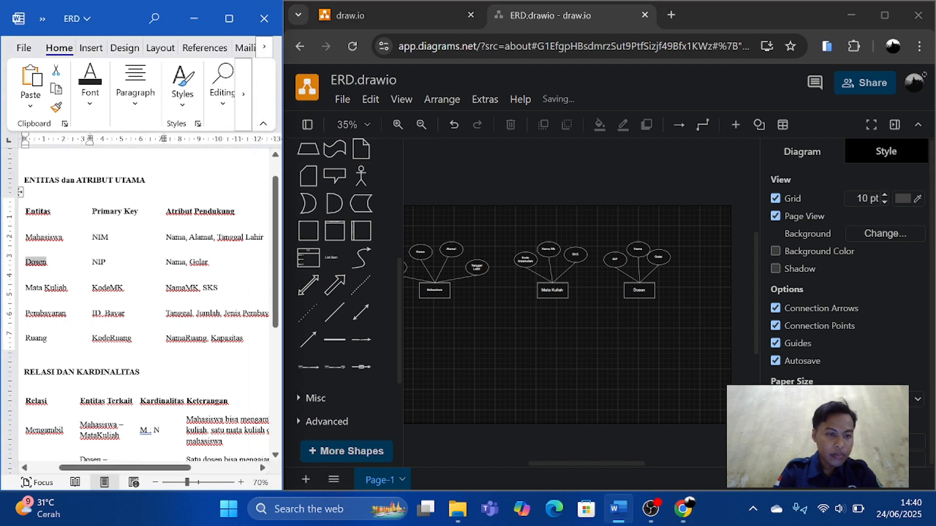
double_click(46, 313)
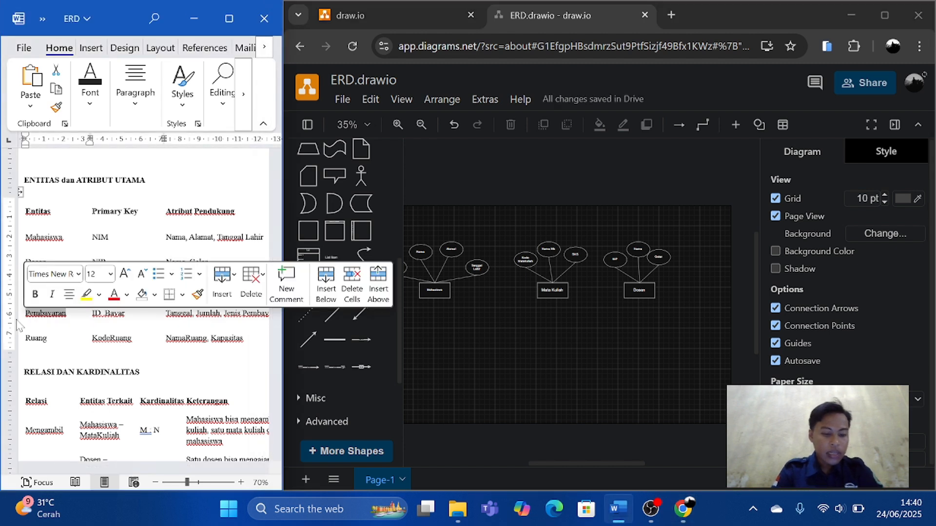
click(432, 290)
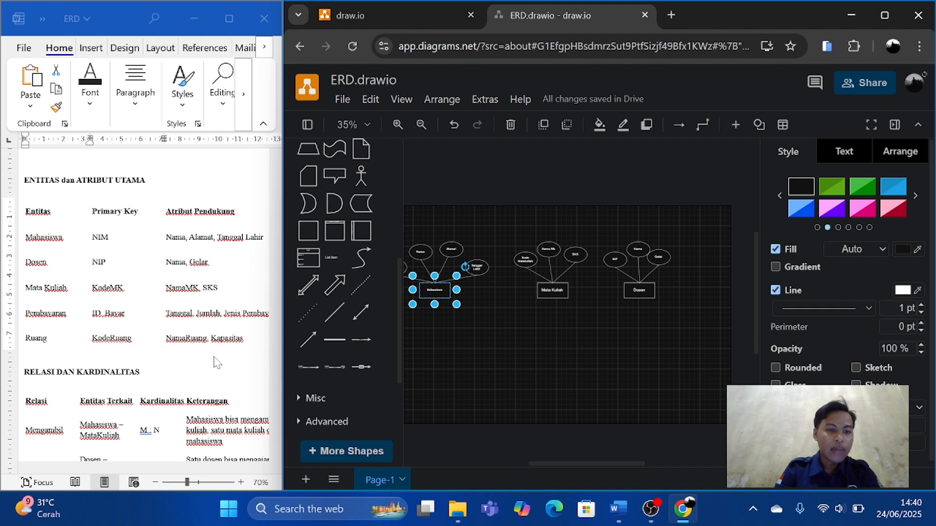
scroll(217, 363, right, 3)
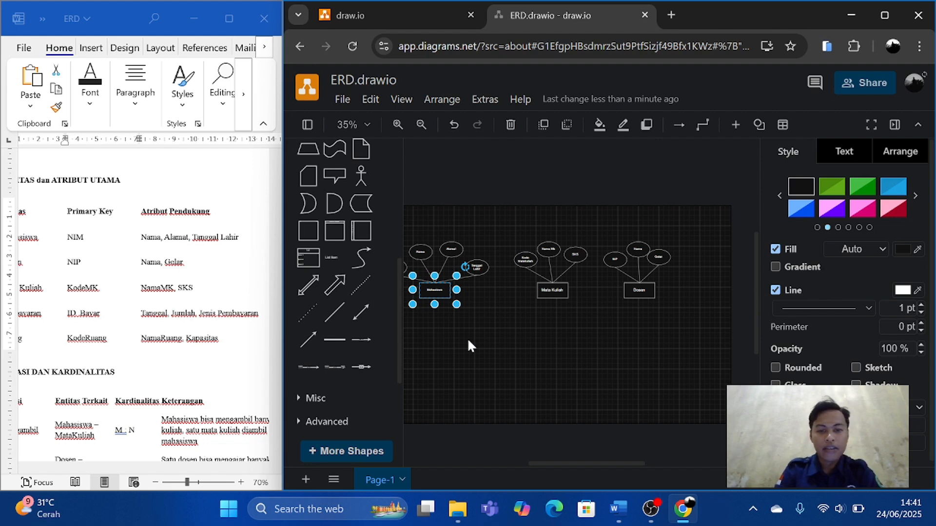
key(ctrl+v)
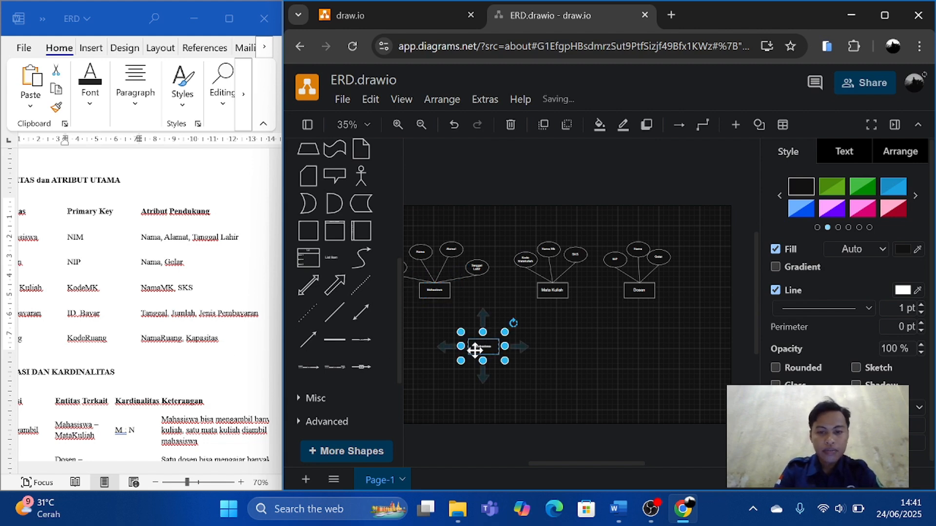
drag(482, 350, 497, 396)
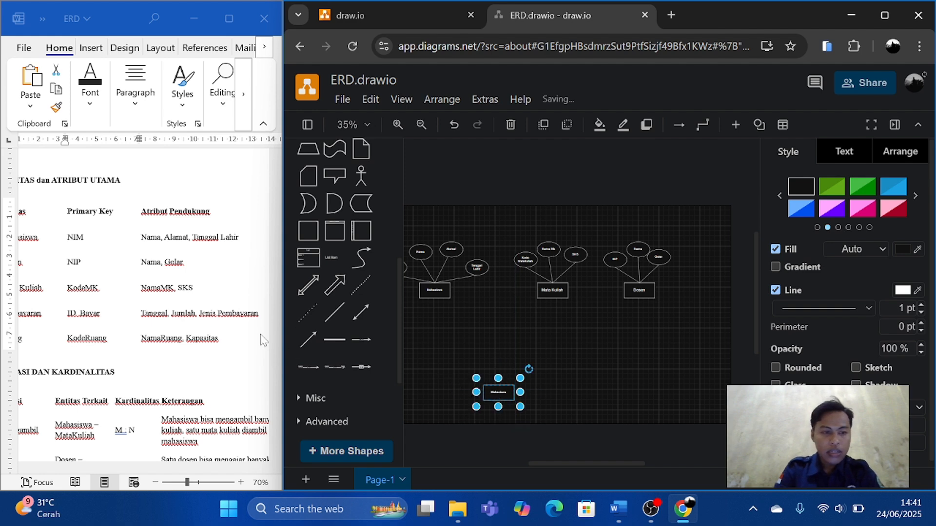
Replace the copied Mahasiswa rectangle's label with the word Pembayaran copied from the Word document.
scroll(129, 303, left, 3)
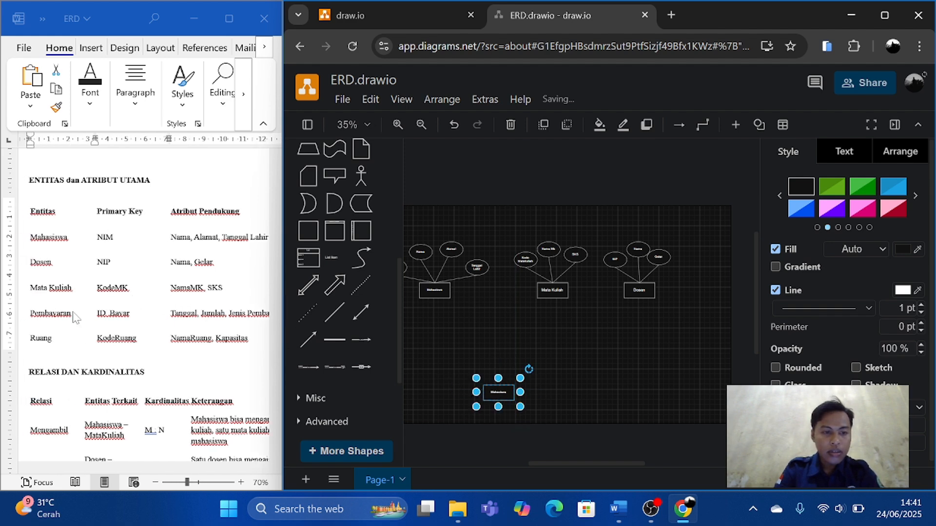
drag(72, 316, 26, 316)
key(ctrl+c)
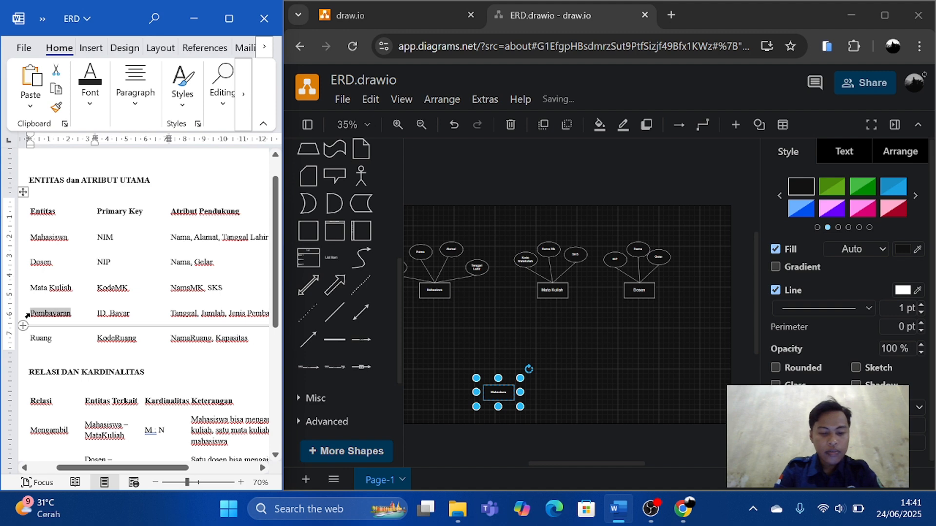
scroll(495, 391, up, 2)
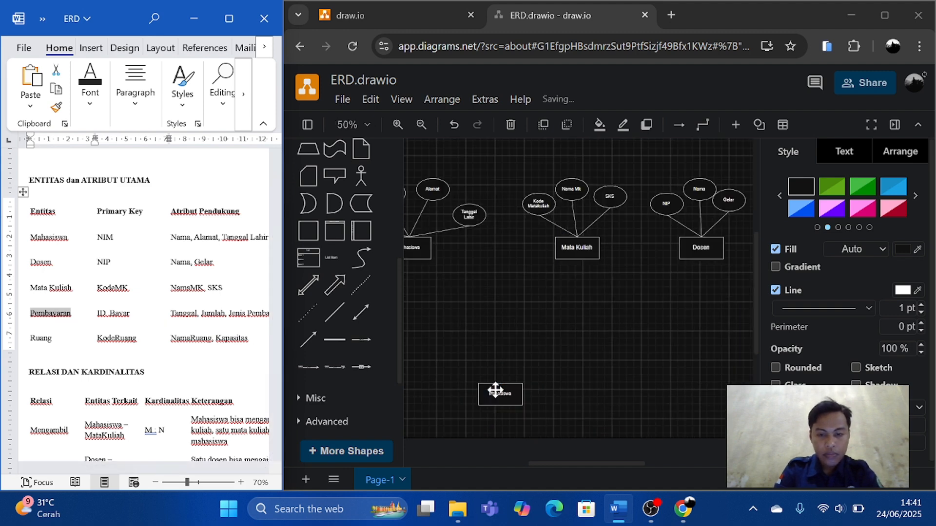
scroll(496, 390, up, 2)
scroll(495, 389, down, 1)
click(494, 369)
double_click(496, 370)
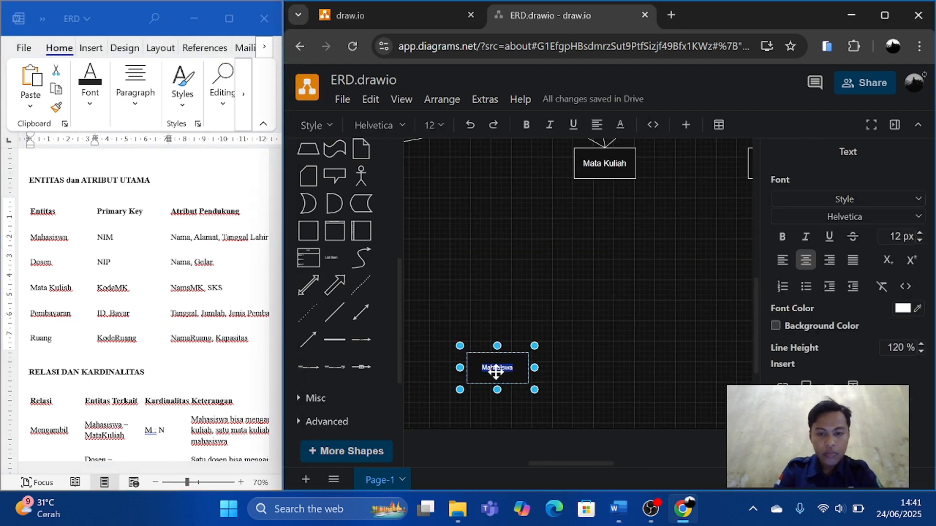
key(ctrl+v)
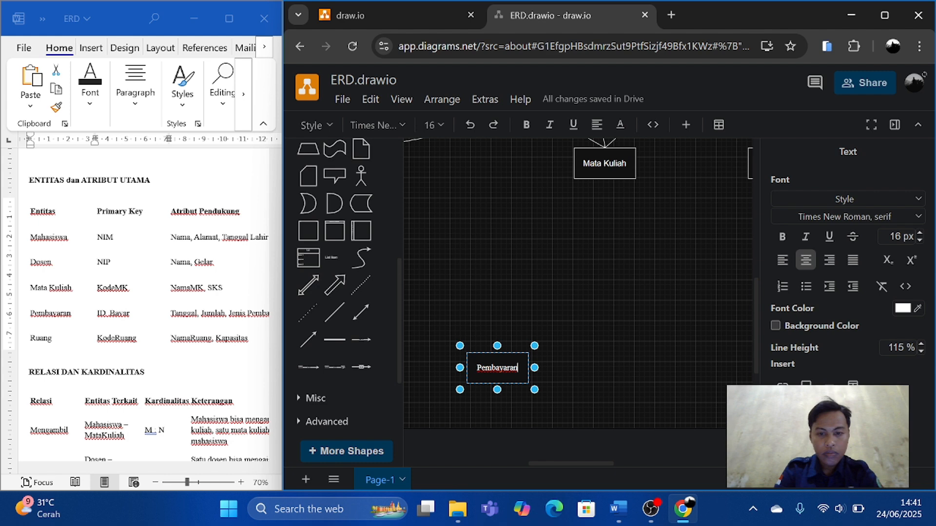
click(591, 361)
Duplicate the Tanggal Lahir ellipse four times and place the copies above the Pembayaran rectangle.
scroll(591, 366, up, 2)
scroll(592, 366, down, 2)
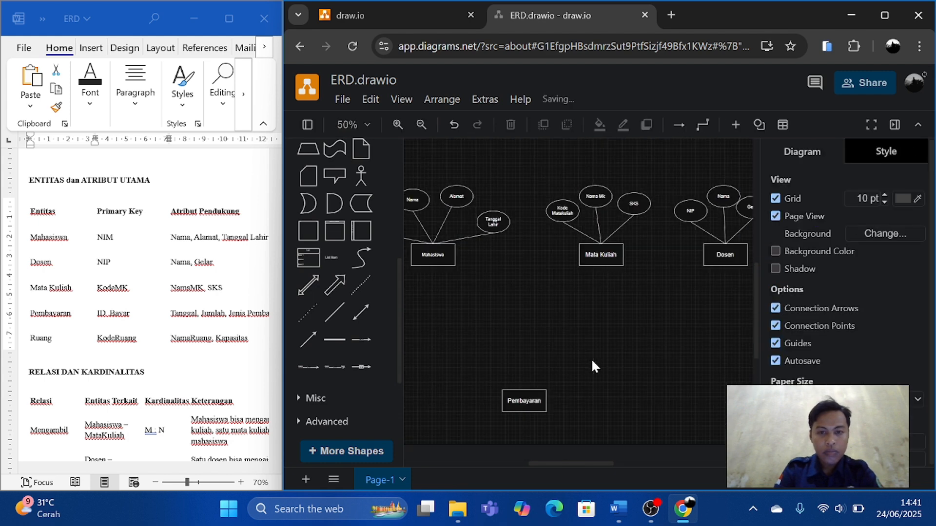
click(489, 221)
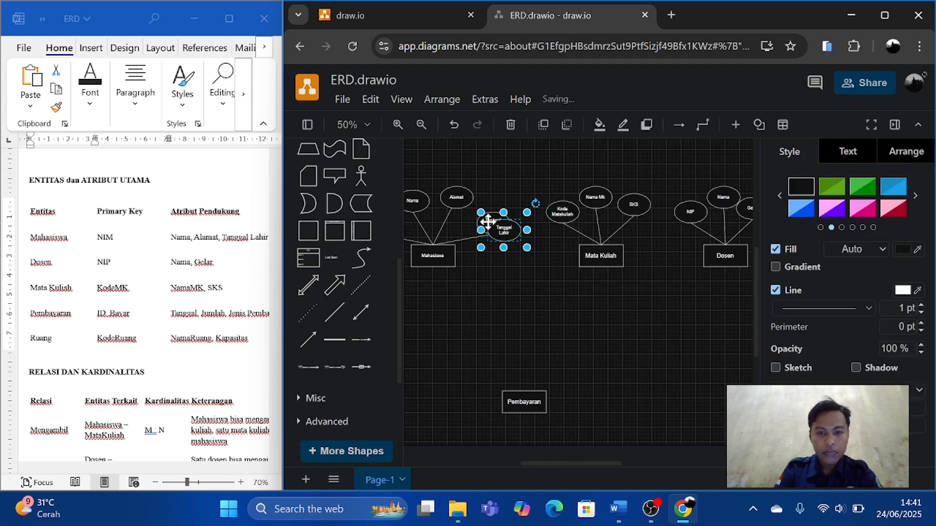
drag(488, 223, 487, 333)
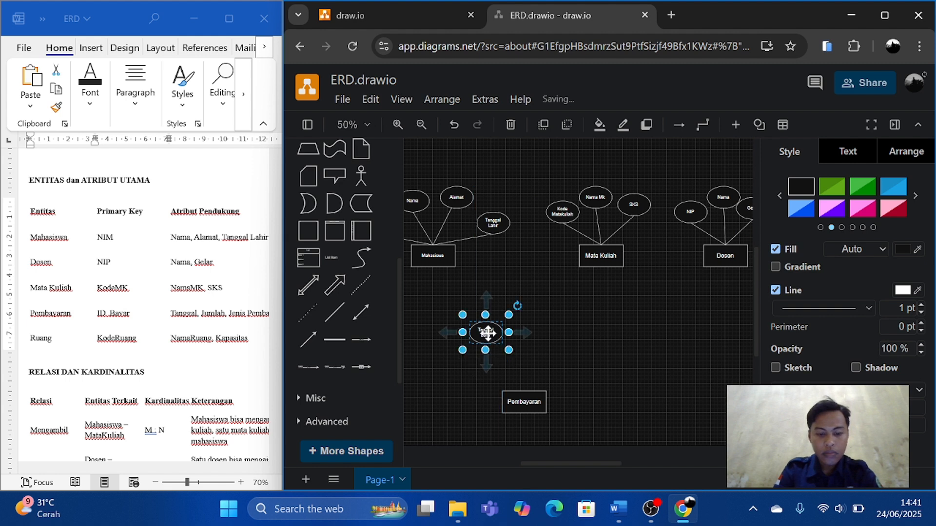
key(ctrl+d)
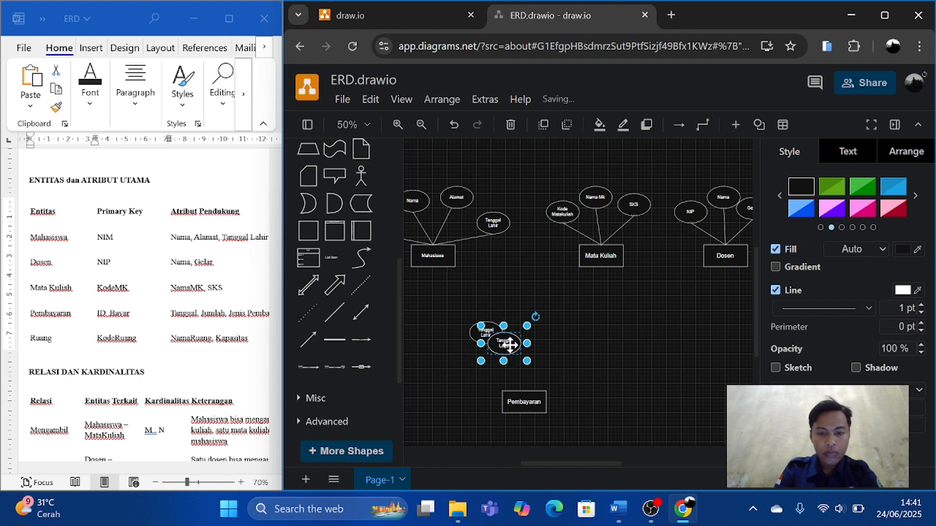
drag(508, 345, 533, 367)
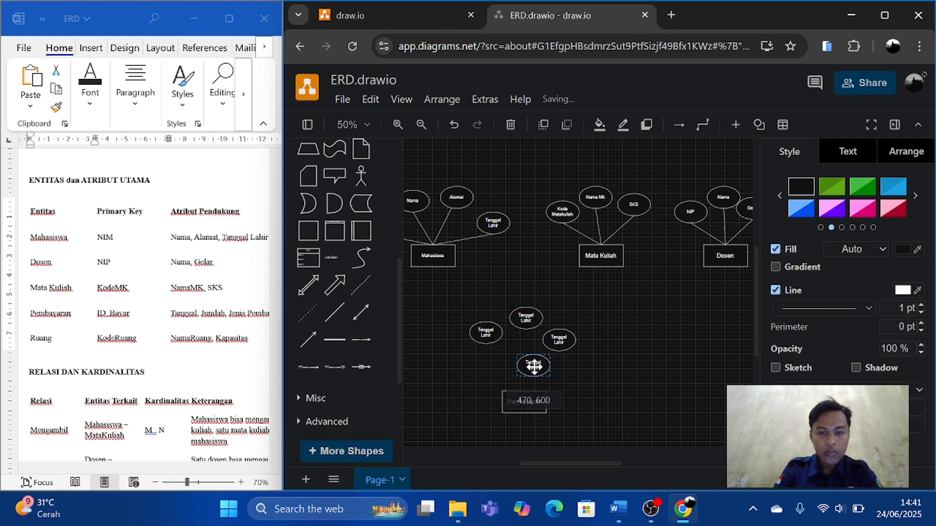
Replace the label of the leftmost ellipse above Pembayaran with ID_Bayar copied from the Word document's primary keys.
double_click(486, 333)
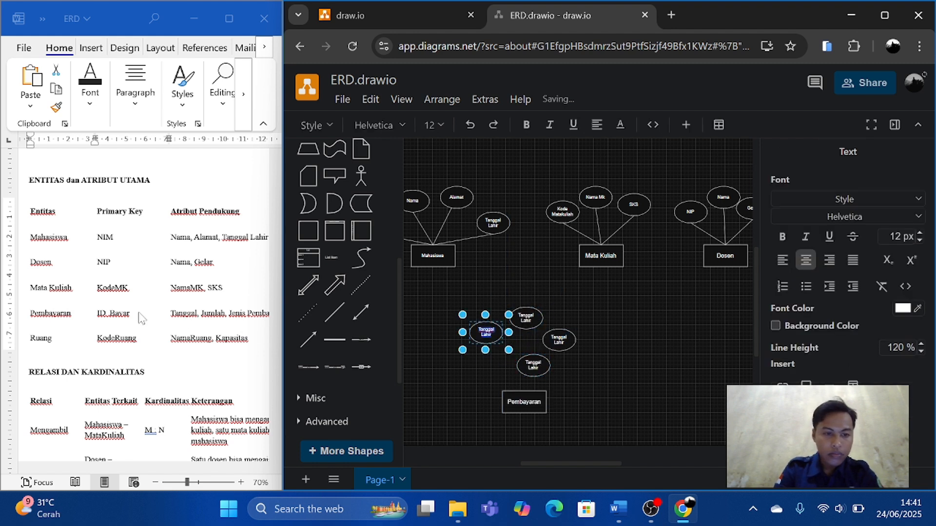
double_click(50, 313)
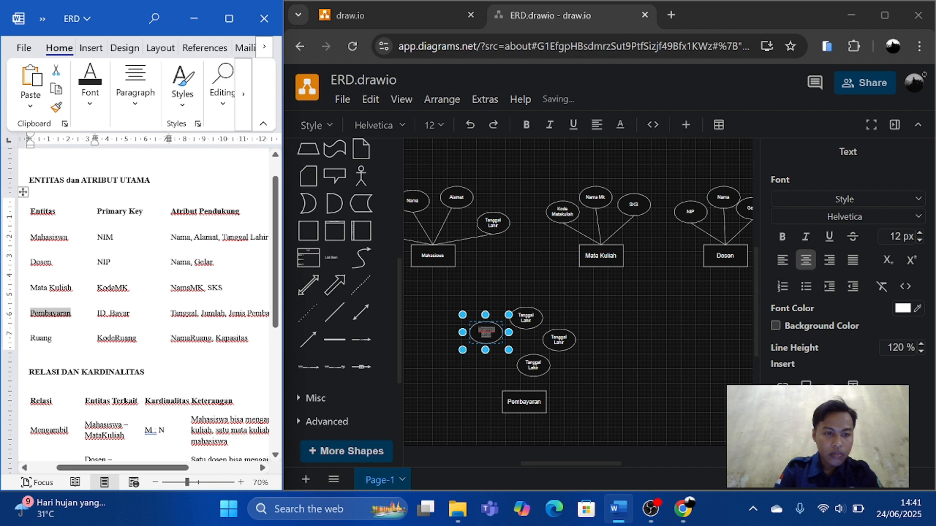
drag(130, 314, 92, 313)
click(104, 317)
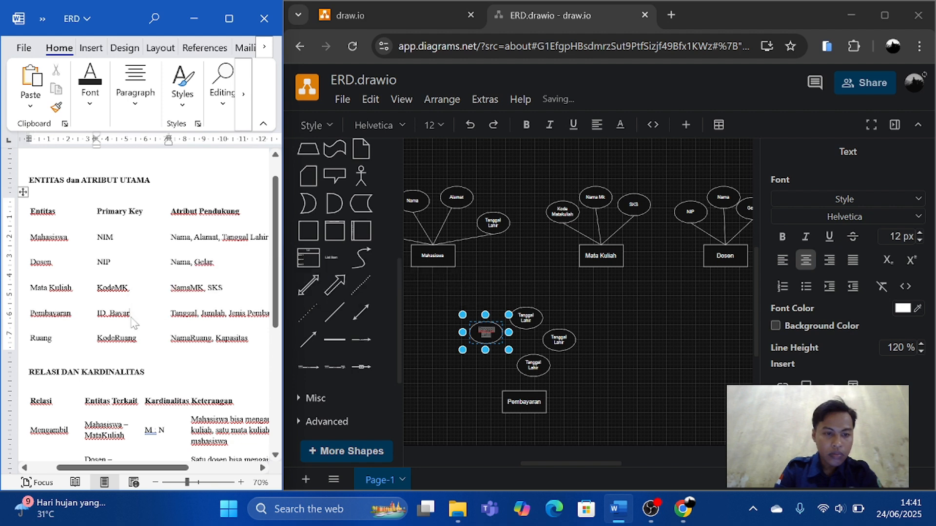
double_click(104, 316)
key(ctrl+c)
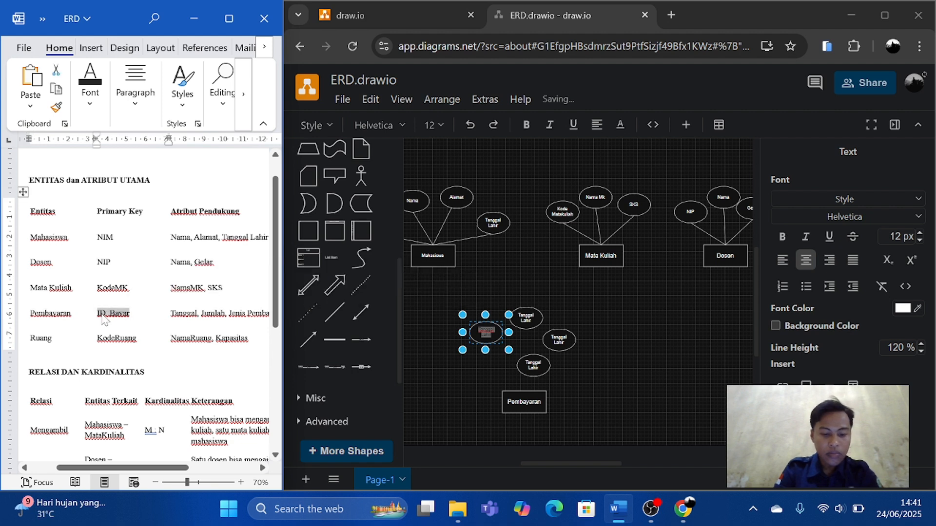
click(102, 315)
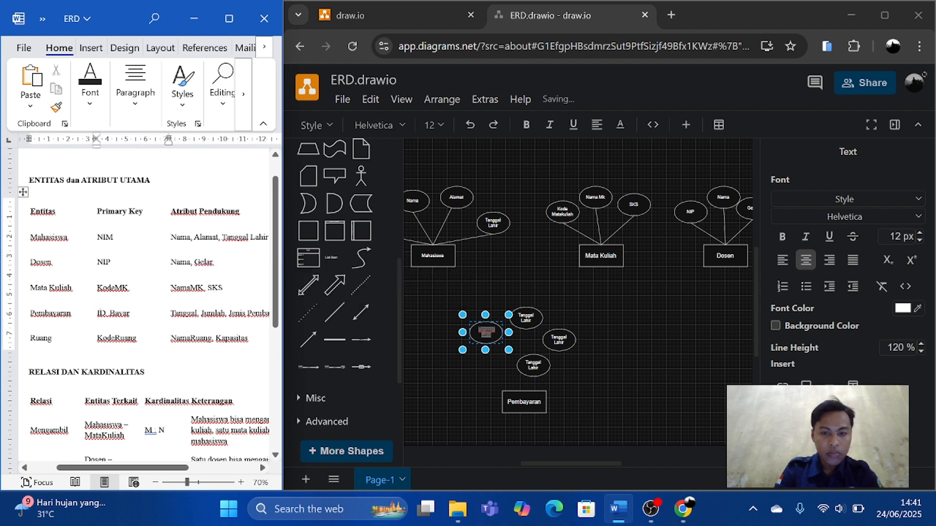
click(501, 337)
double_click(493, 335)
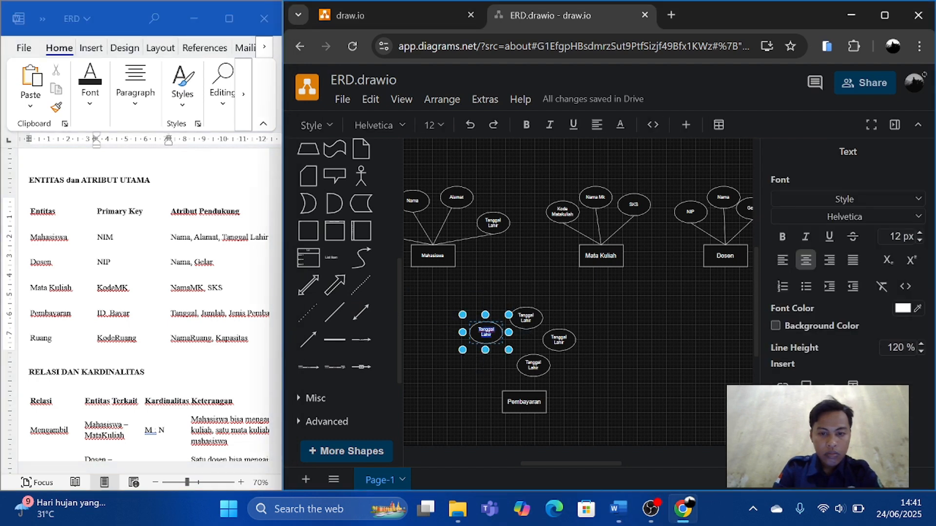
key(ctrl+v)
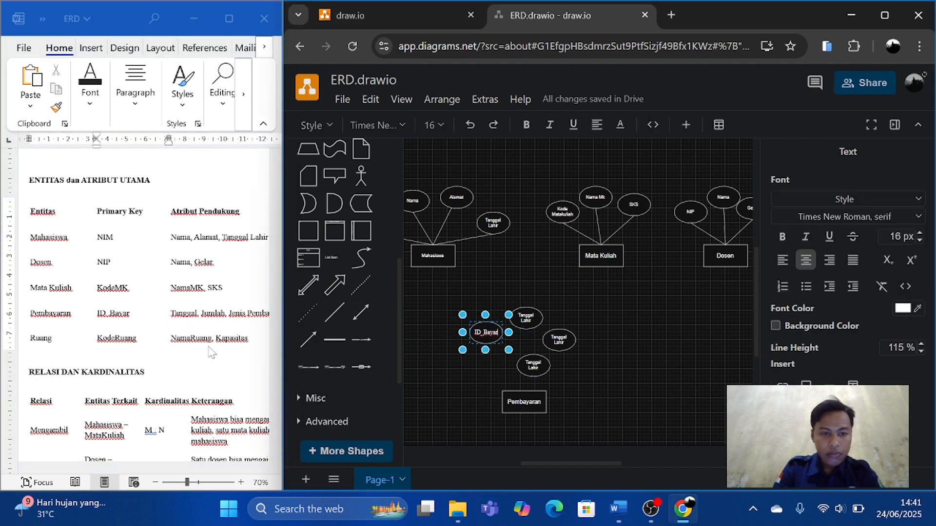
click(200, 321)
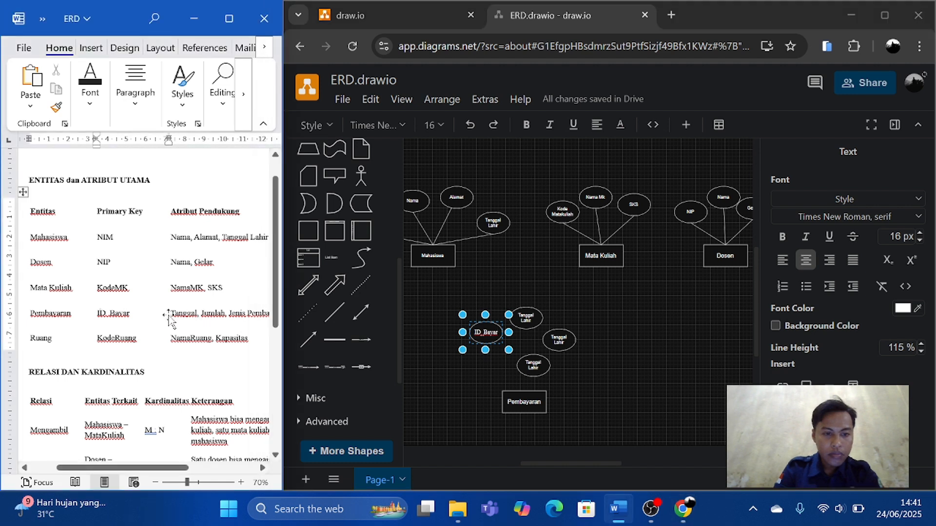
Replace the label of the upper middle ellipse above Pembayaran with Tanggal copied from the Word document's supporting attributes.
drag(171, 314, 195, 313)
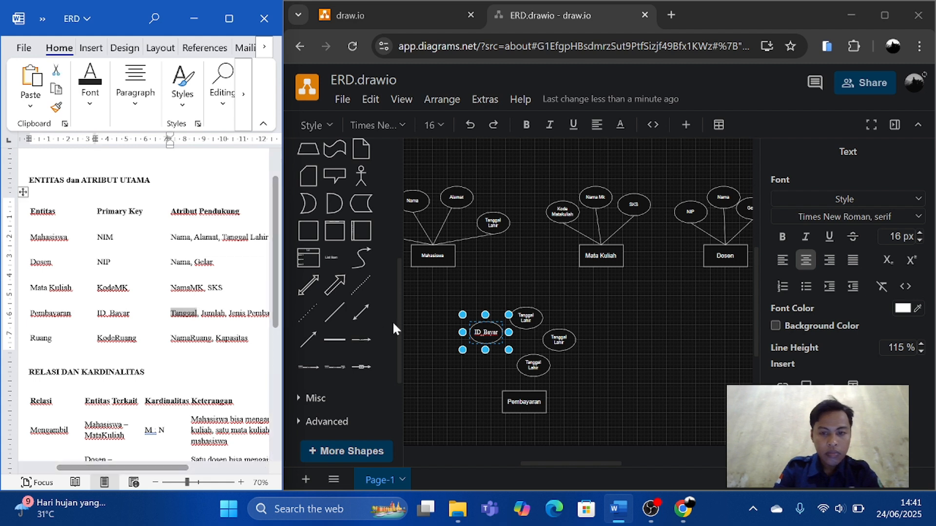
double_click(530, 315)
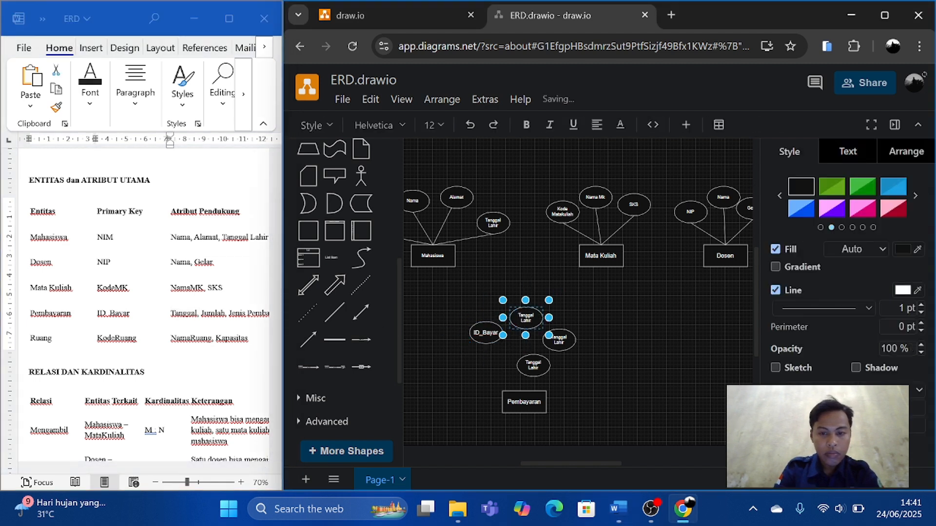
text(Tanggal)
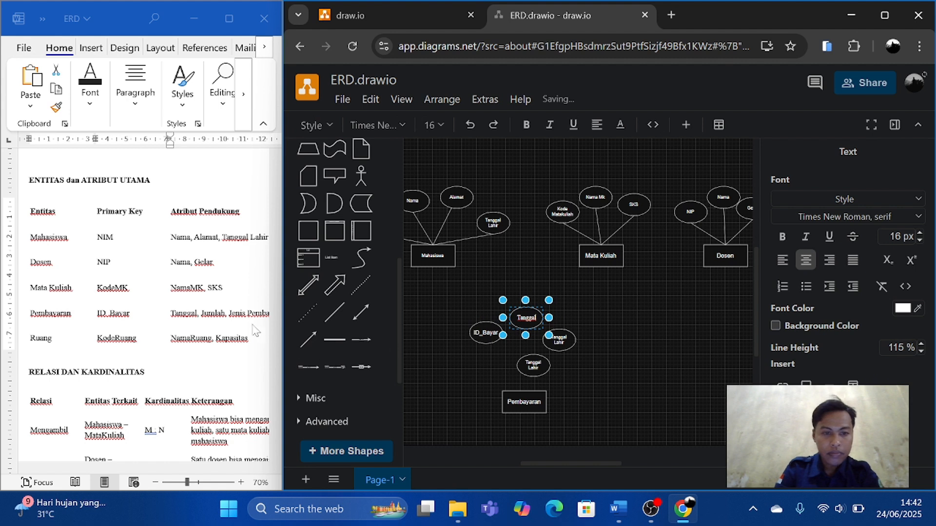
Replace the label of the ellipse to the right of Tanggal with Jumlah copied from the Word document.
click(203, 318)
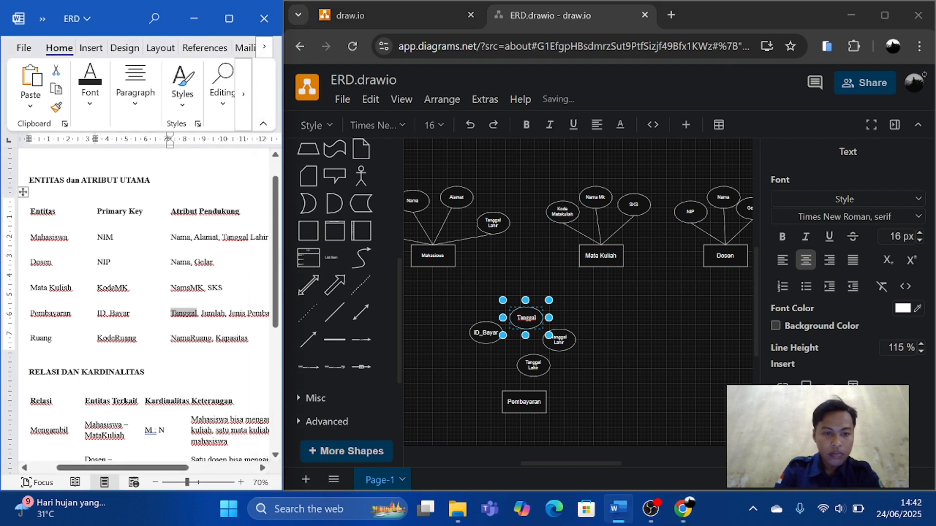
drag(201, 313, 224, 314)
key(ctrl+c)
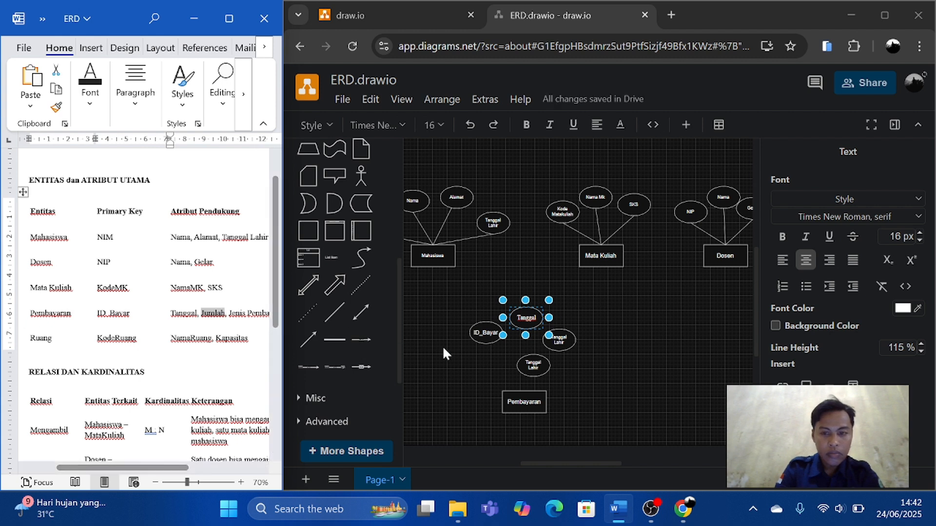
click(560, 339)
double_click(560, 339)
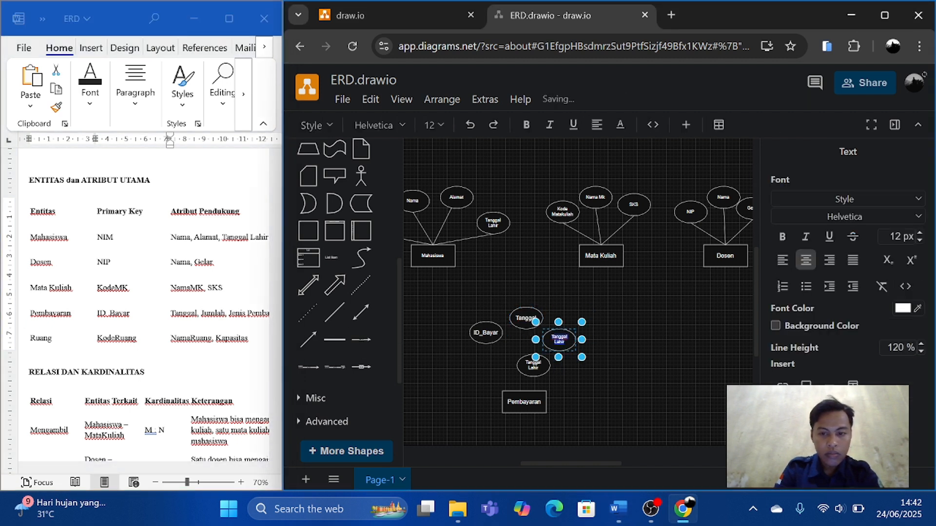
key(ctrl+v)
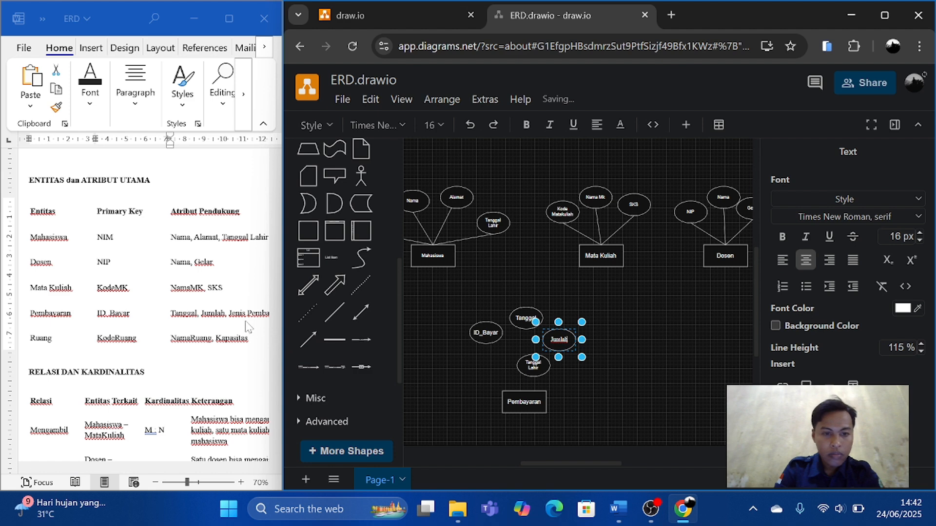
Replace the label of the ellipse directly above the Pembayaran rectangle with Jenis Pembayaran copied from the Word document.
scroll(246, 326, right, 3)
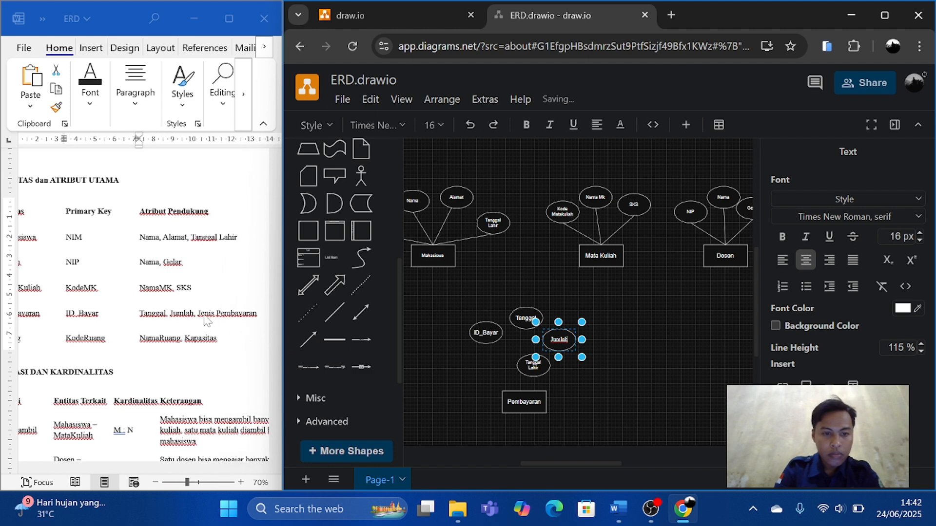
double_click(181, 313)
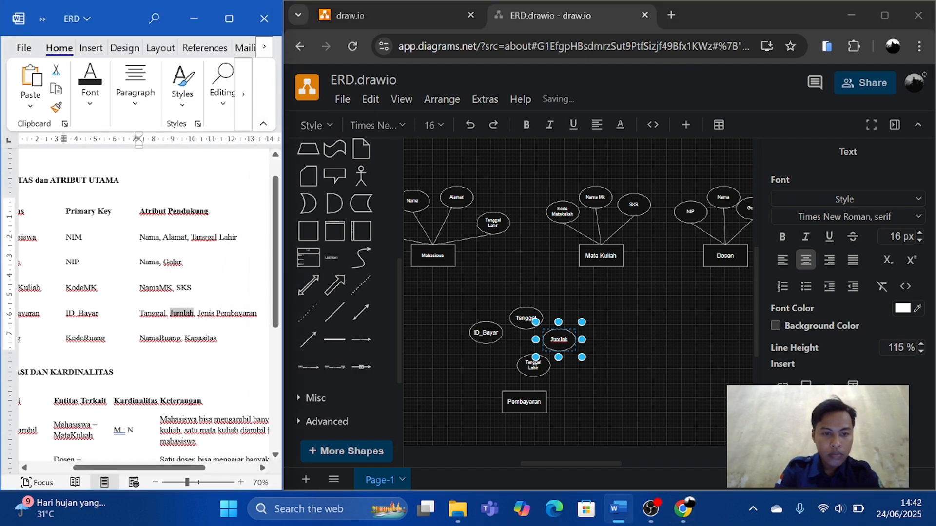
drag(140, 314, 198, 323)
key(ctrl+c)
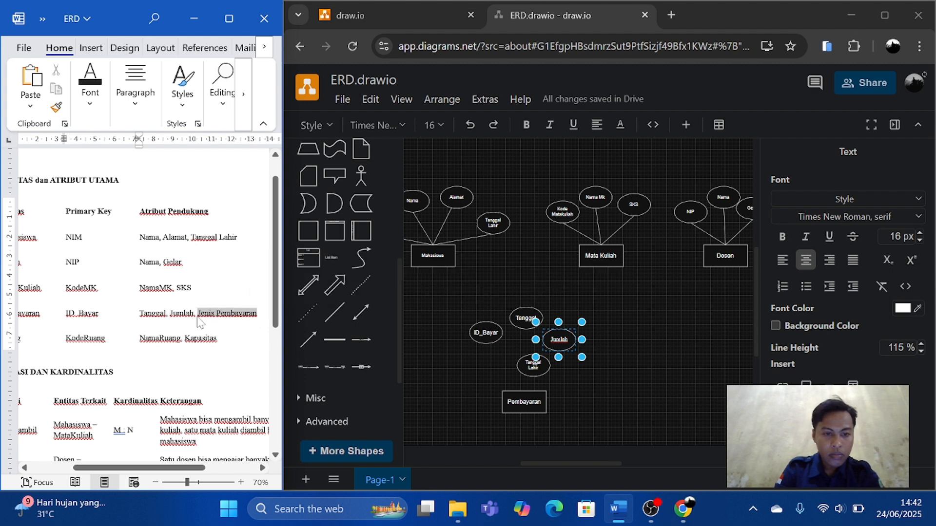
right_click(198, 323)
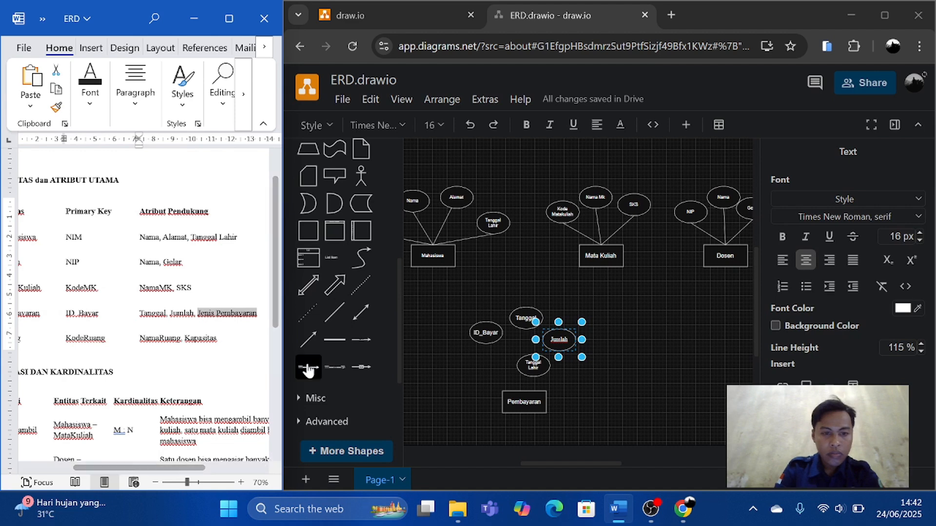
click(533, 370)
double_click(533, 371)
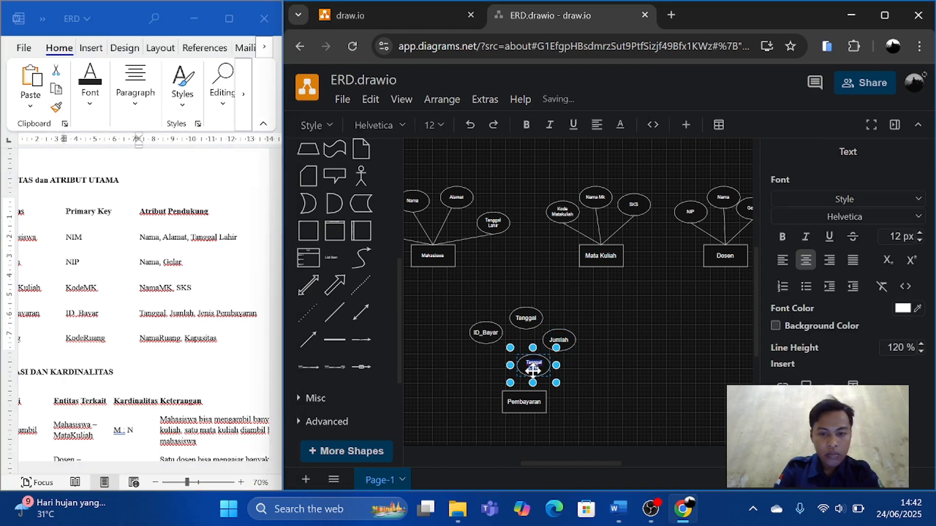
key(ctrl+v)
click(618, 383)
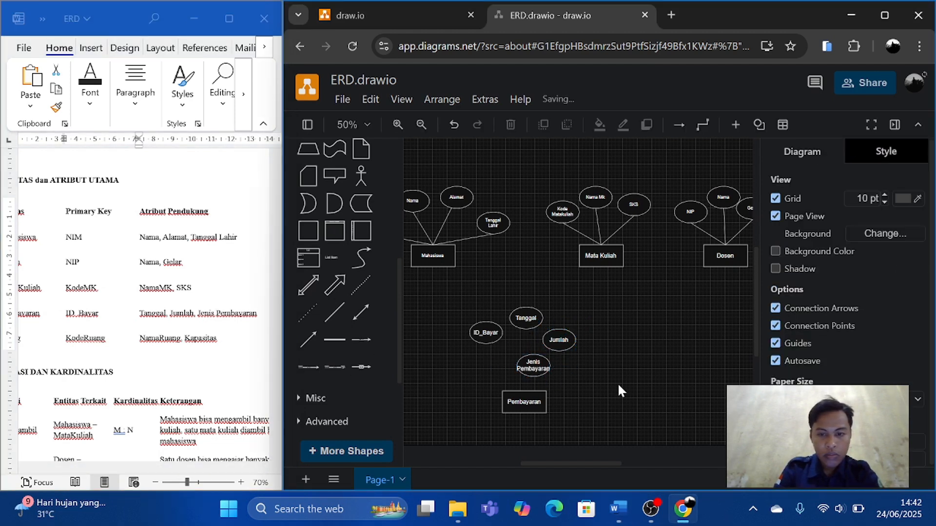
Enlarge the Jenis Pembayaran ellipse to fit its two-line label and move it to the lower right of Jumlah.
scroll(581, 382, up, 1)
click(523, 369)
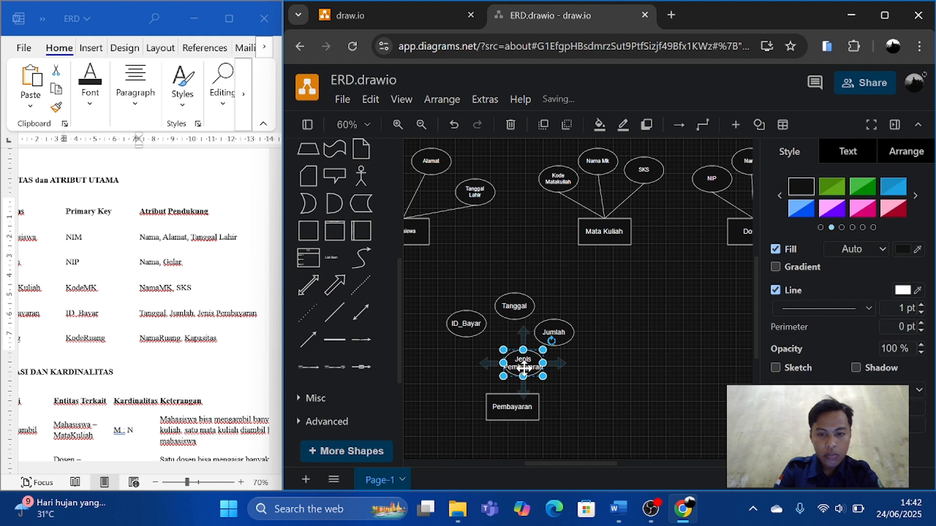
drag(545, 377, 552, 378)
double_click(545, 369)
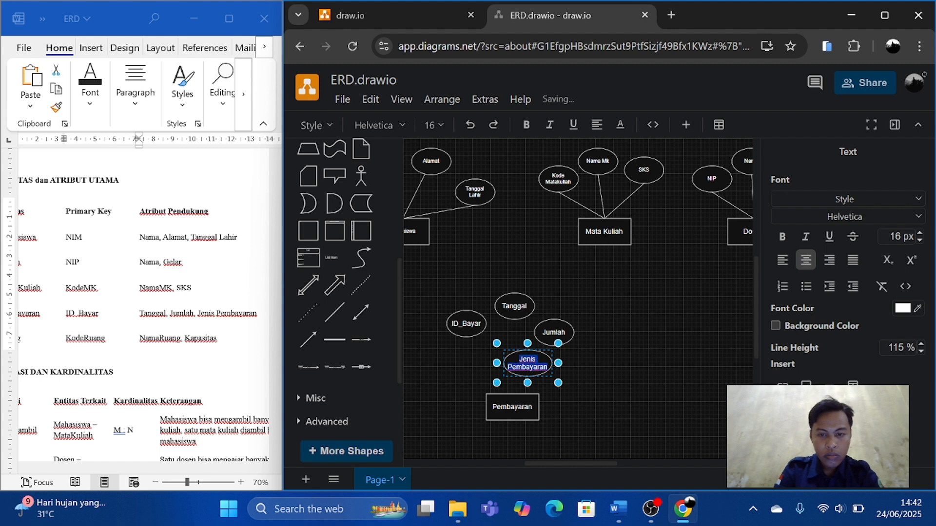
click(536, 359)
key(Return)
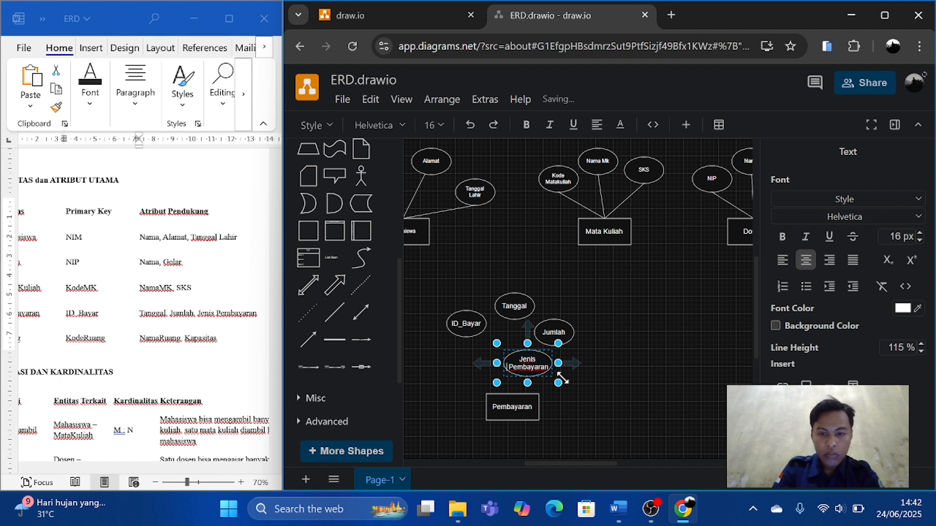
drag(555, 381, 604, 370)
click(596, 382)
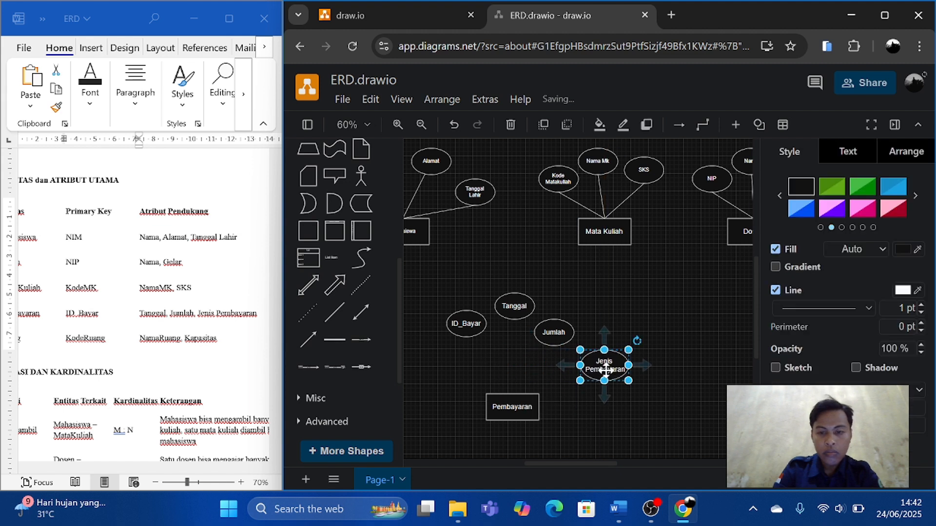
Connect the ID_Bayar, Tanggal and Jumlah ellipses to the top centre of the Pembayaran rectangle with straight lines.
click(331, 311)
drag(591, 288, 467, 336)
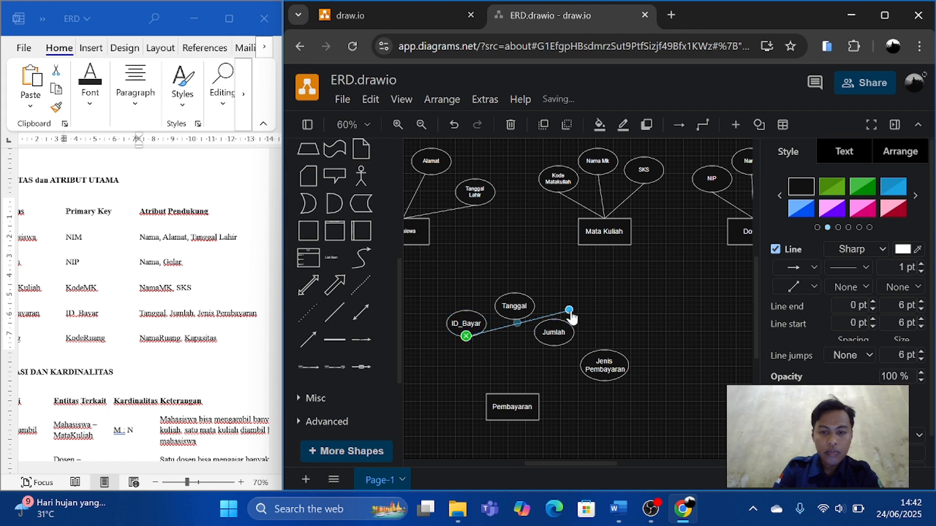
drag(569, 310, 514, 319)
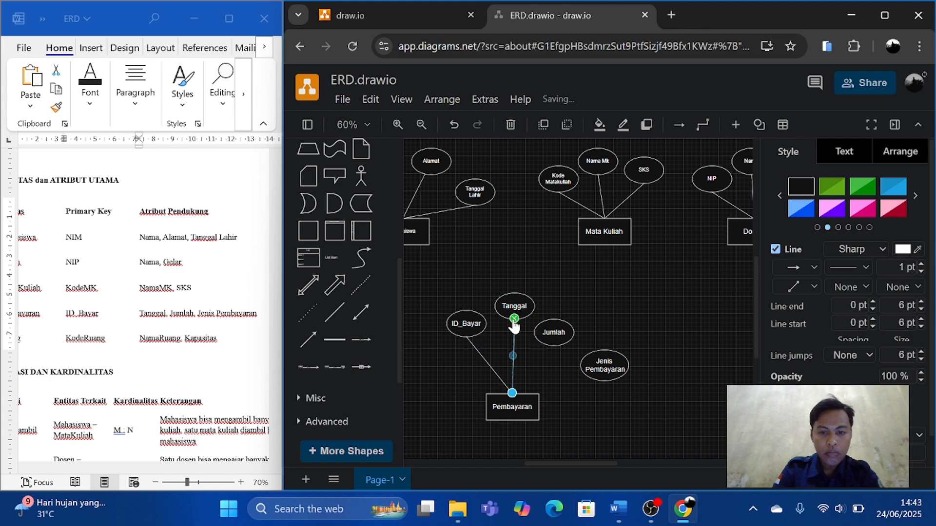
key(ctrl+v)
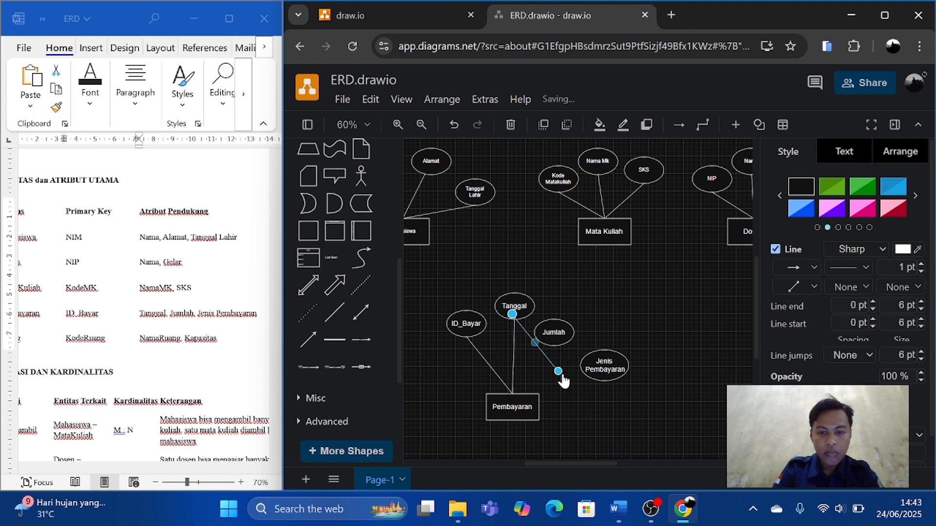
drag(557, 373, 512, 393)
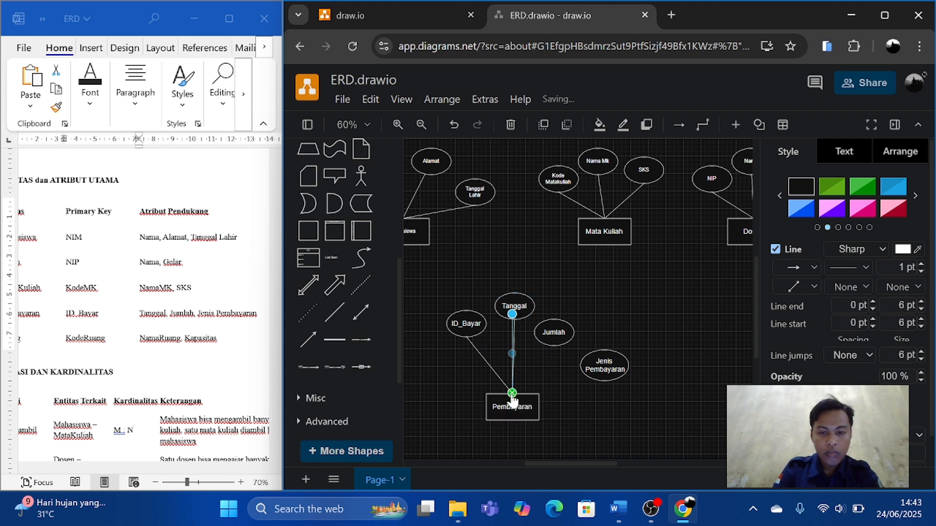
drag(512, 315, 551, 350)
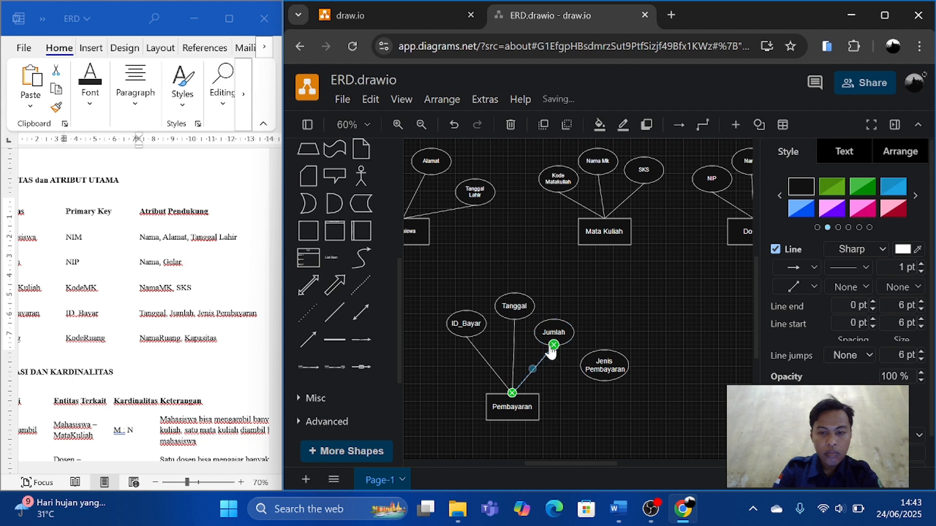
Duplicate the Jumlah connecting line and attach the copy between the Jenis Pembayaran ellipse and the top of Pembayaran.
key(ctrl+c)
key(ctrl+v)
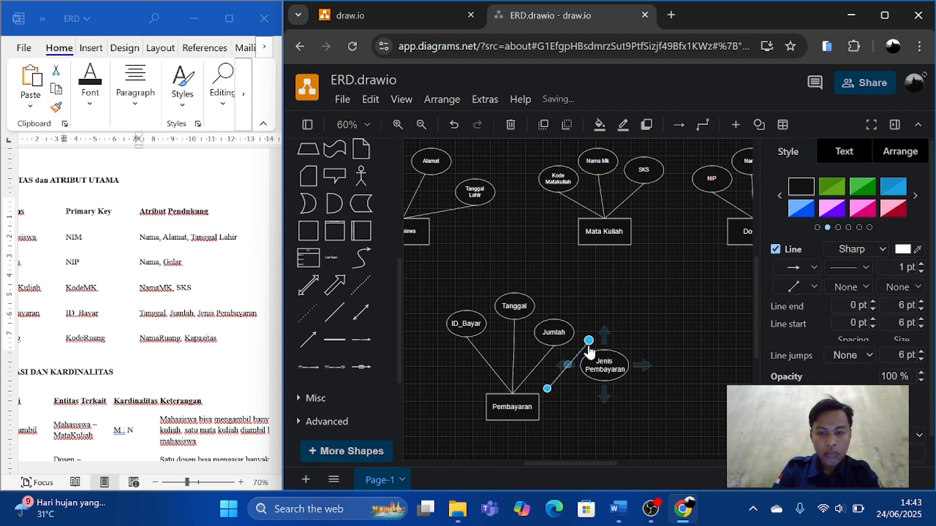
drag(590, 341, 604, 380)
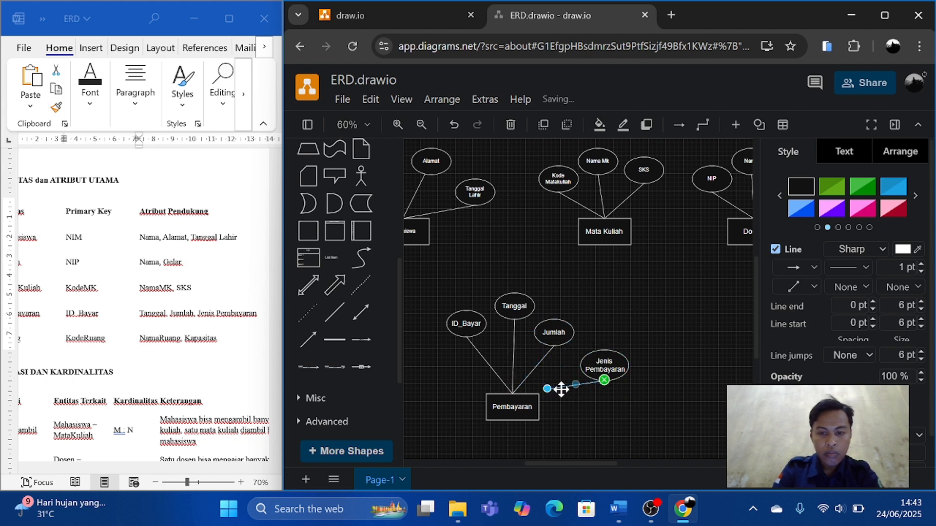
drag(547, 390, 513, 393)
click(598, 408)
Mark Ruang in the Word document's entity column and review its primary key and supporting attributes.
scroll(597, 408, down, 1)
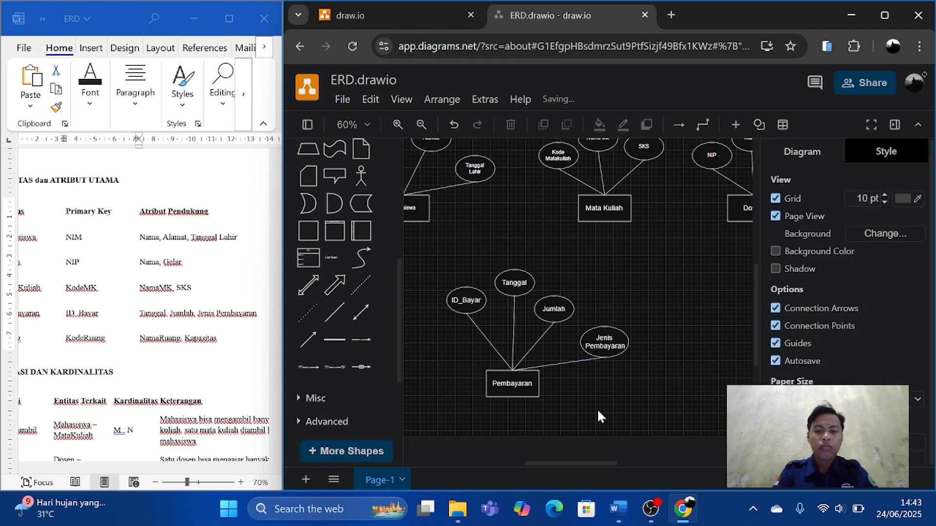
scroll(598, 409, down, 2)
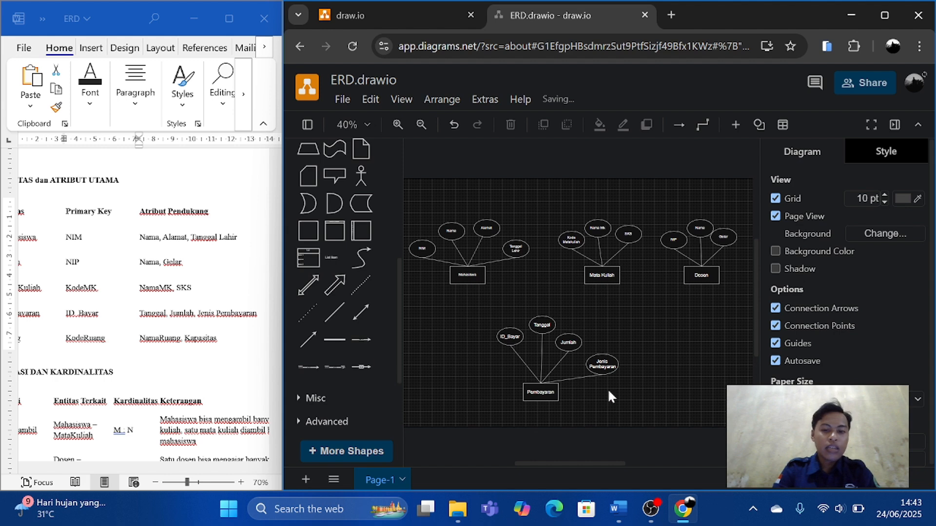
scroll(633, 390, down, 2)
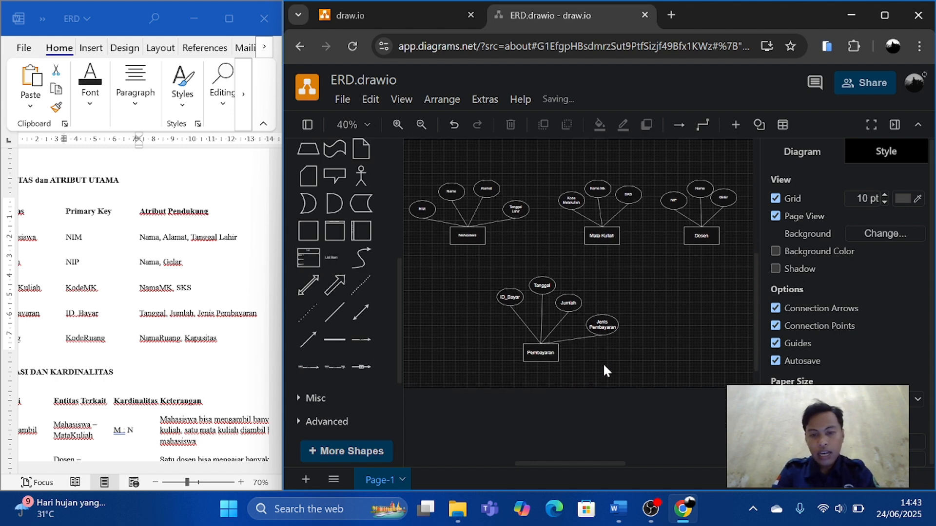
scroll(603, 363, down, 1)
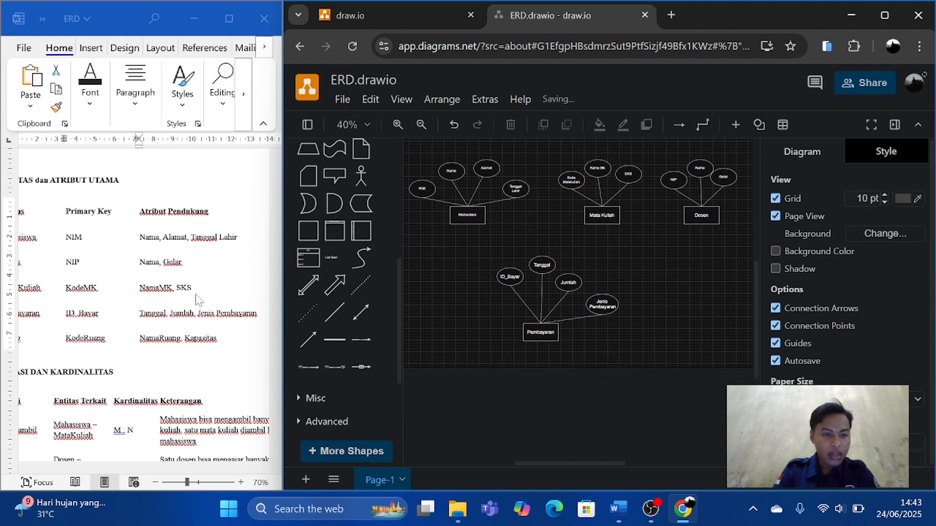
scroll(197, 299, left, 3)
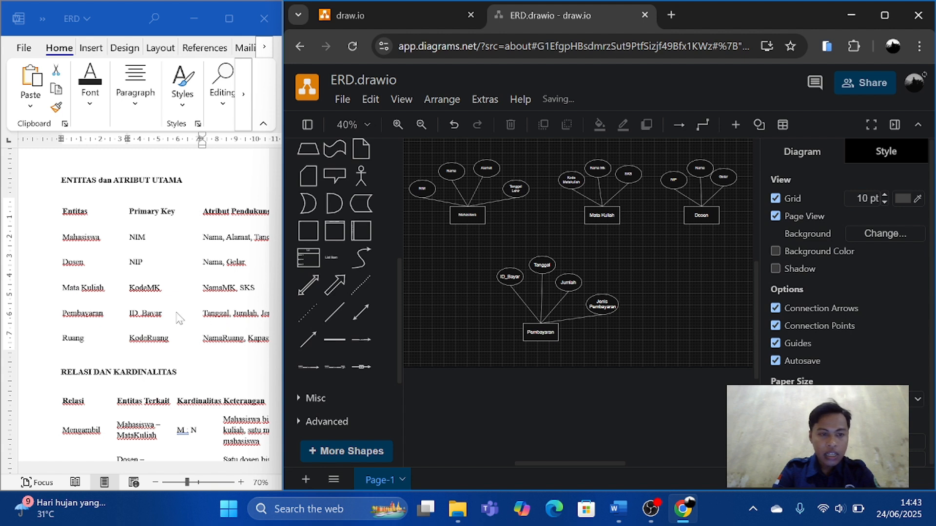
click(87, 347)
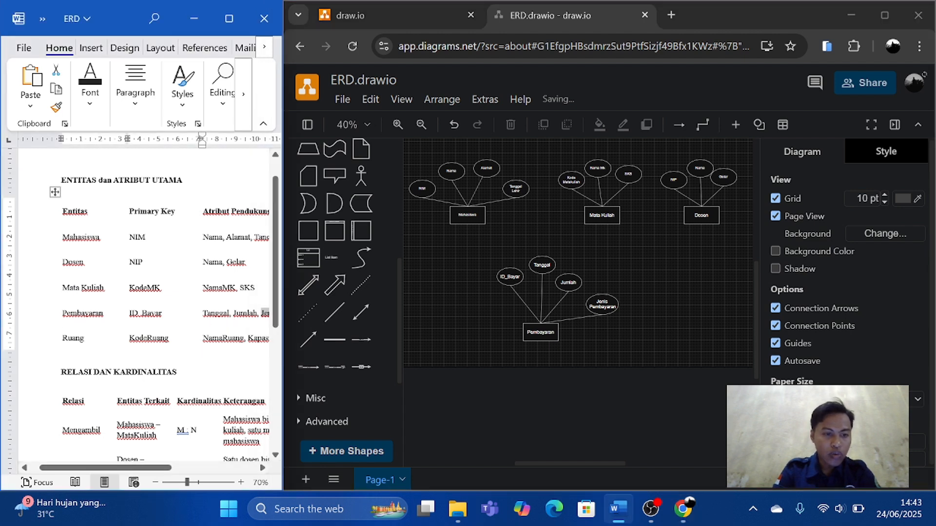
double_click(73, 338)
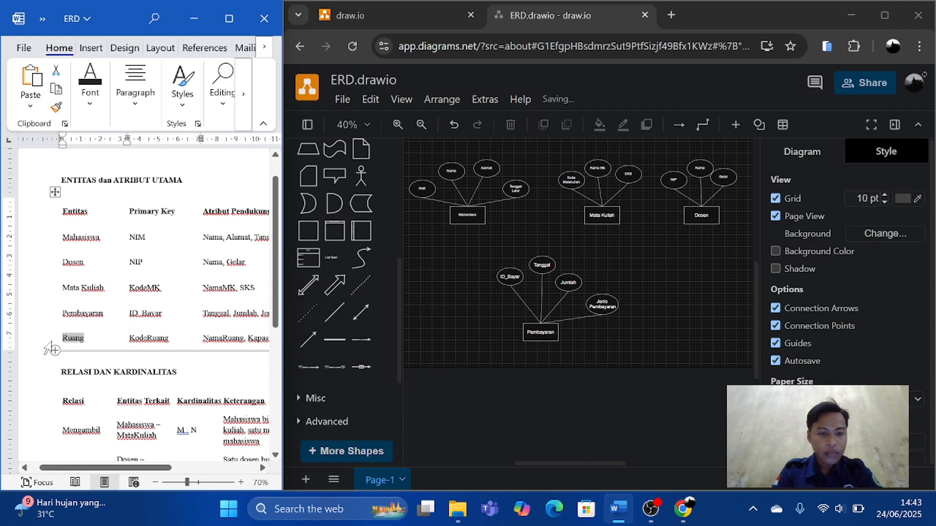
click(551, 332)
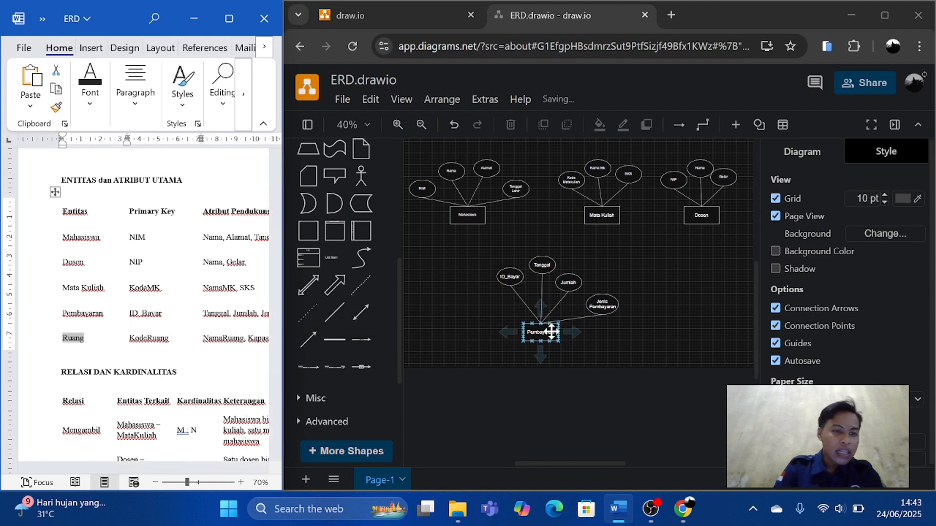
scroll(275, 347, right, 1)
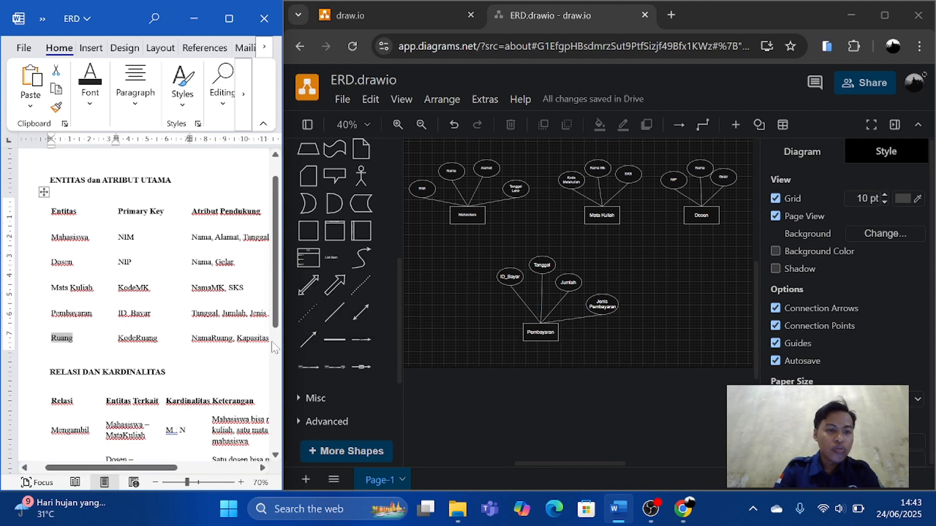
scroll(142, 314, down, 1)
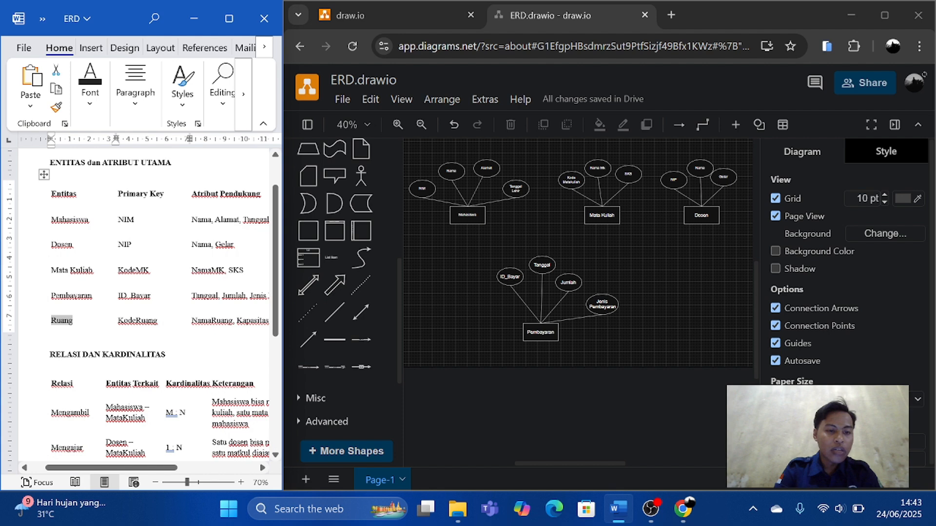
scroll(146, 312, right, 1)
scroll(146, 312, right, 3)
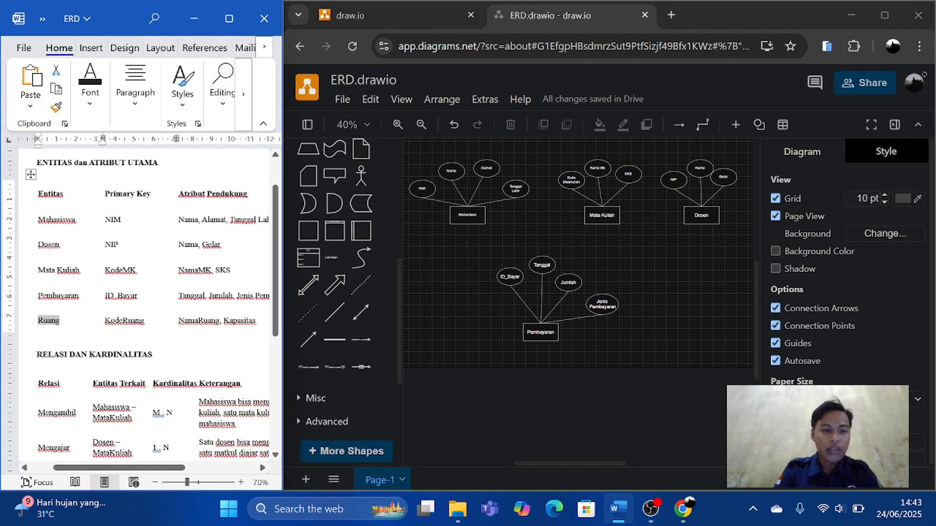
Duplicate the Pembayaran rectangle and move the copy to the right of the Pembayaran group for the Ruang entity.
scroll(141, 312, right, 1)
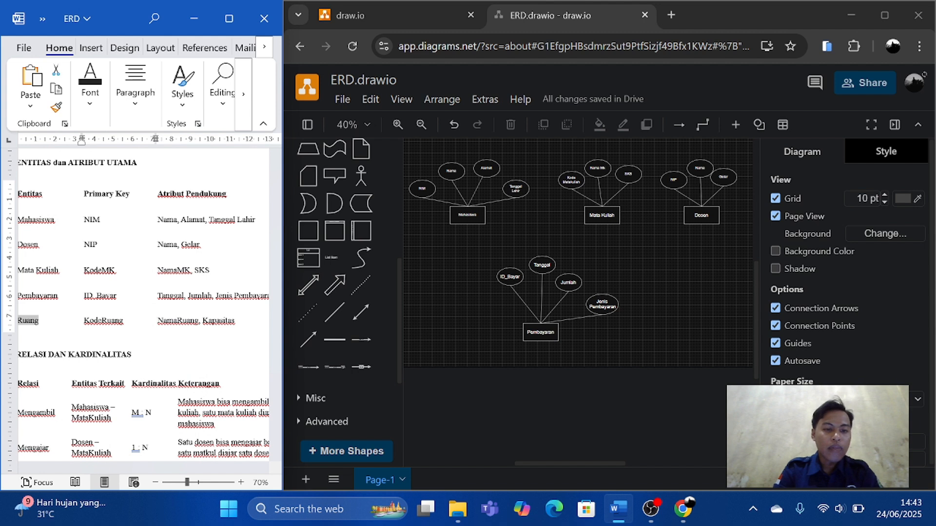
click(545, 330)
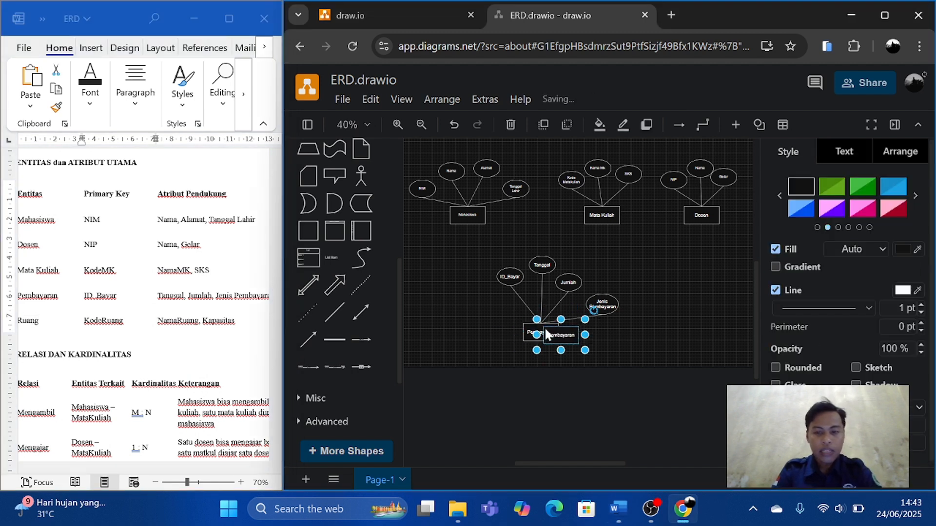
drag(564, 334, 674, 325)
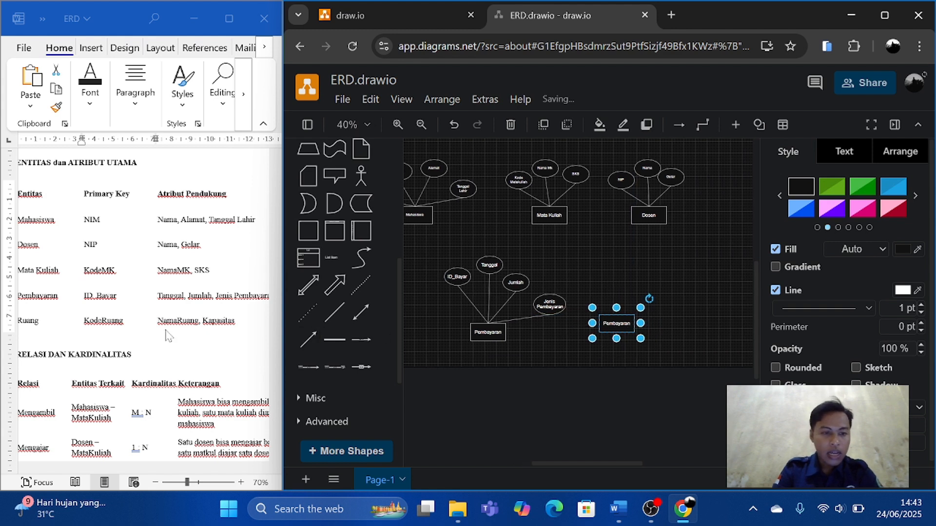
Make three copies of the Jenis Pembayaran ellipse and arrange them in an arc above the duplicated rectangle.
click(552, 300)
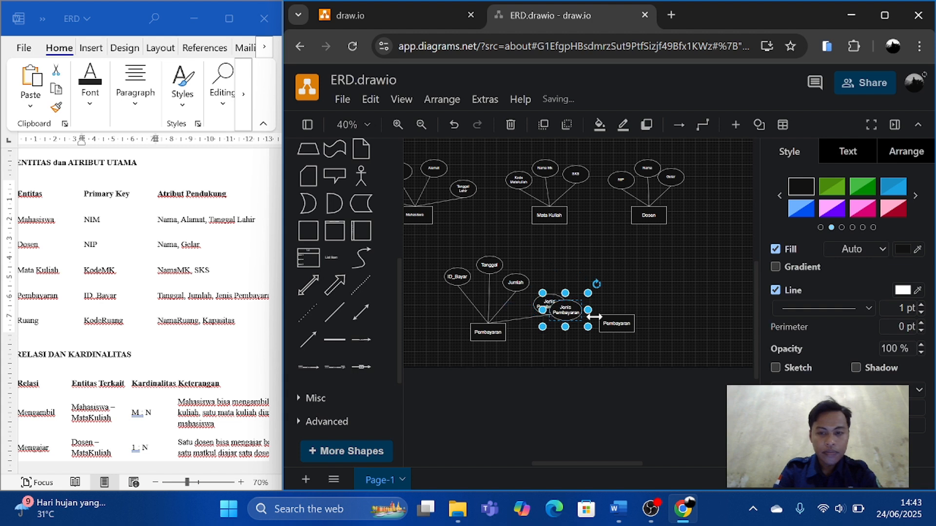
drag(556, 306, 603, 273)
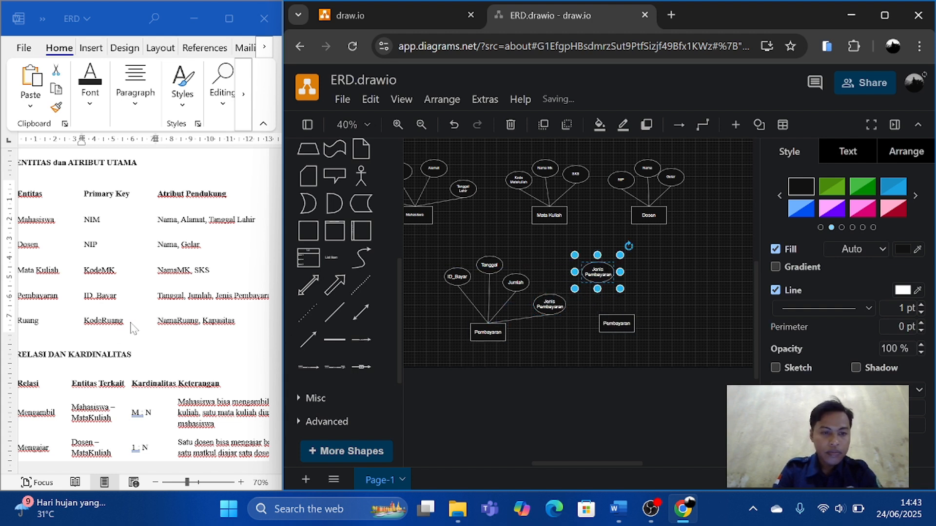
key(ctrl+v)
key(ctrl+v)
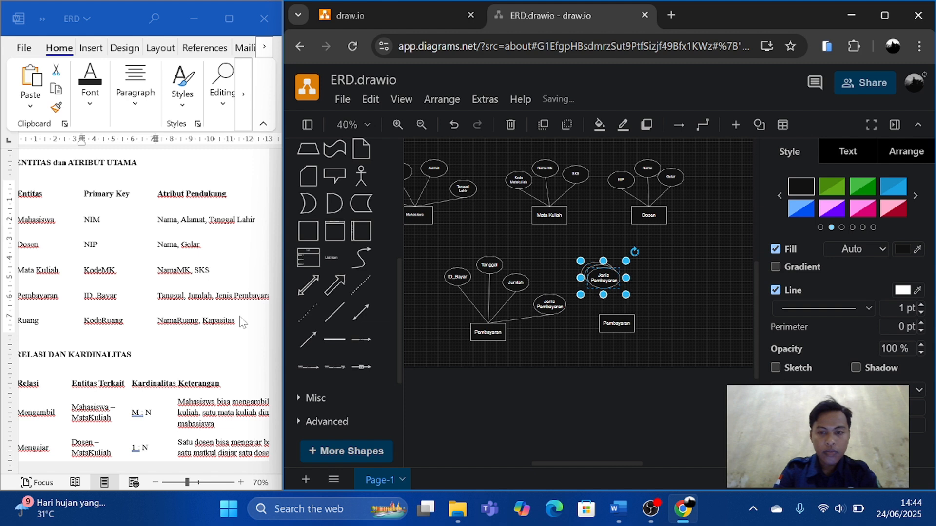
drag(606, 278, 683, 272)
drag(602, 274, 640, 262)
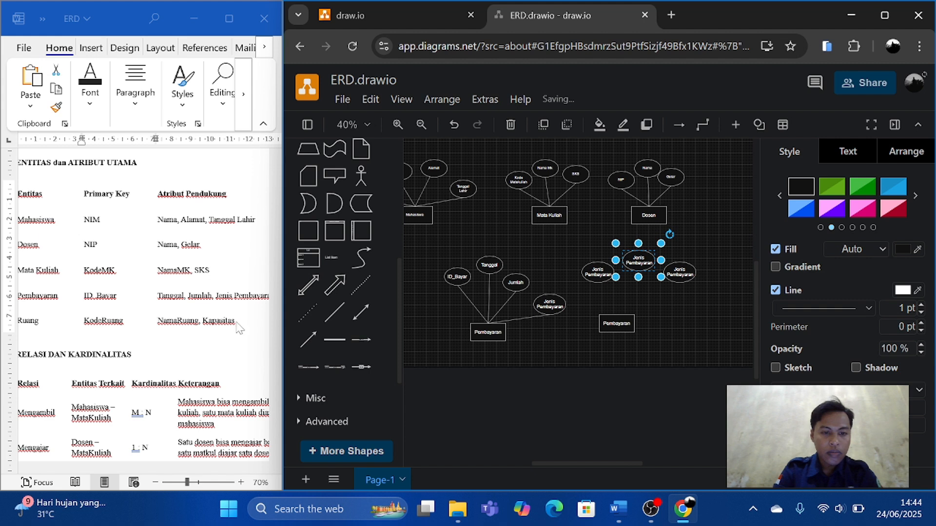
Relabel the right copied ellipse Kapasitas and the middle one NamaRuang, using the Ruang attributes copied from the Word document.
double_click(28, 321)
drag(202, 322, 228, 322)
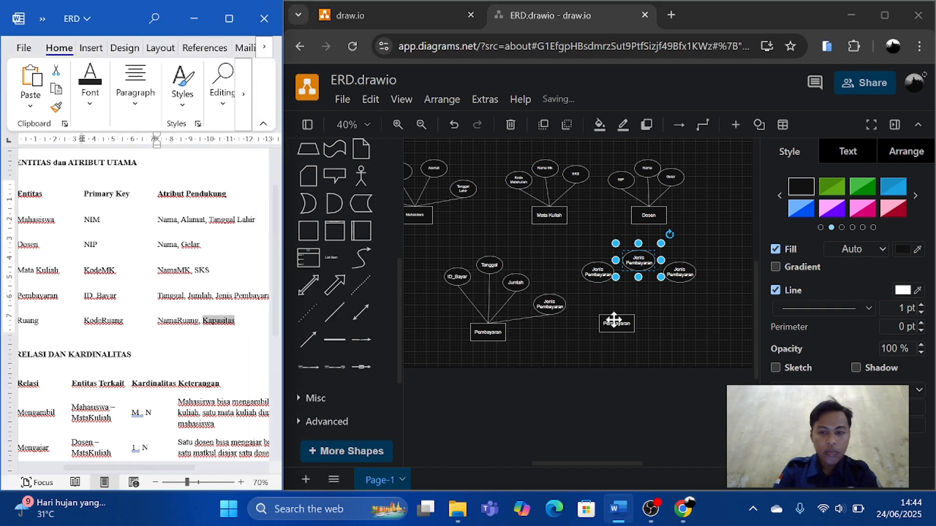
double_click(679, 272)
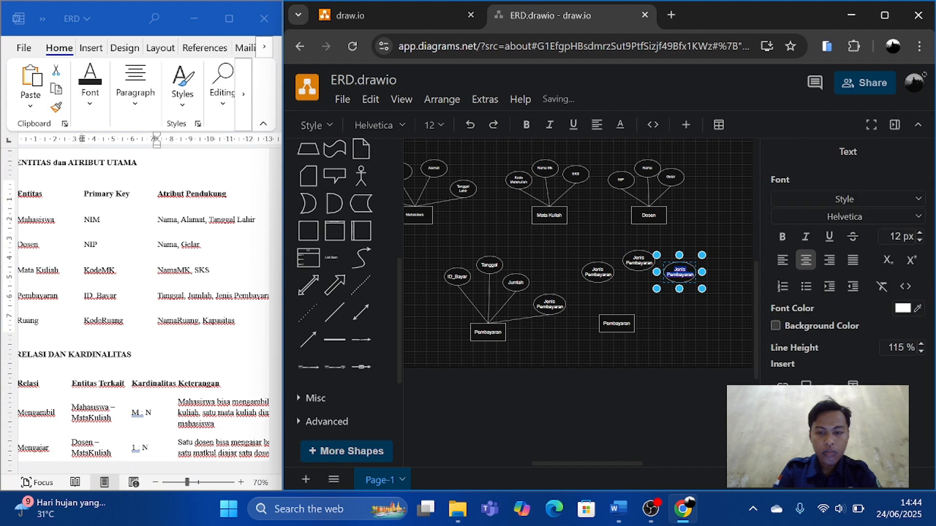
text(Kapasitas)
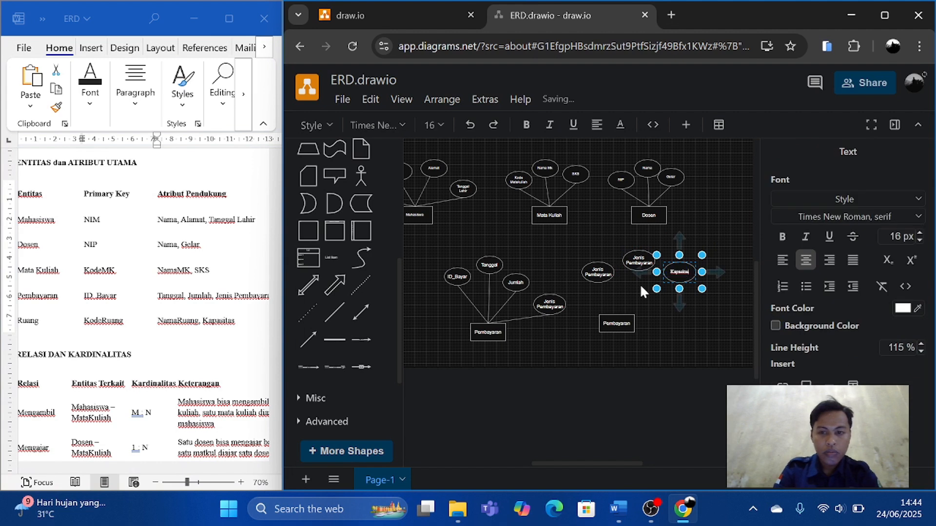
click(156, 319)
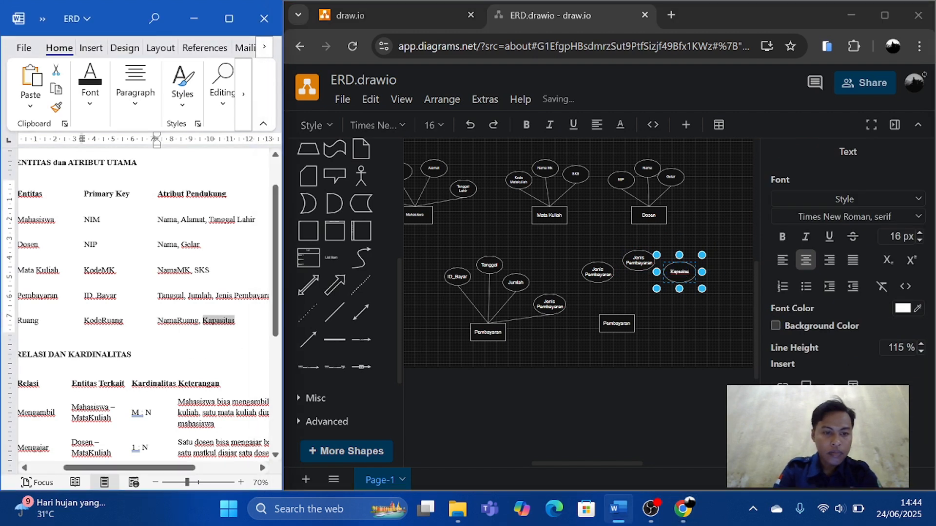
drag(199, 321, 158, 324)
key(ctrl+c)
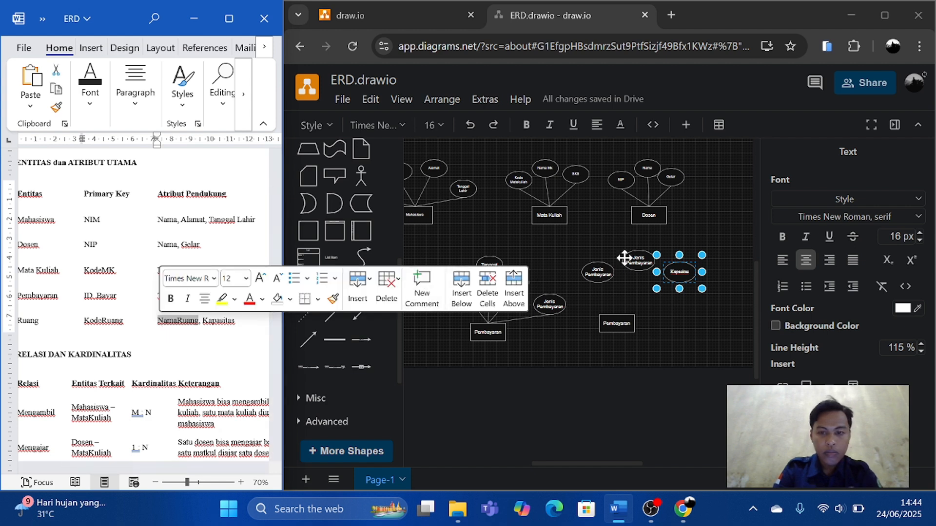
click(634, 259)
key(ctrl+v)
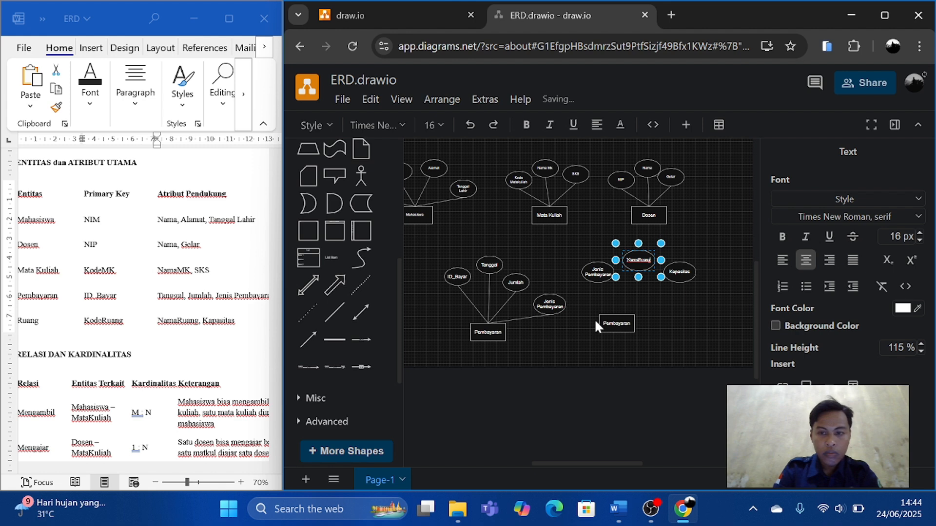
Copy the KodeRuang primary key from the Word document and use it as the left copied ellipse's label.
scroll(197, 319, left, 3)
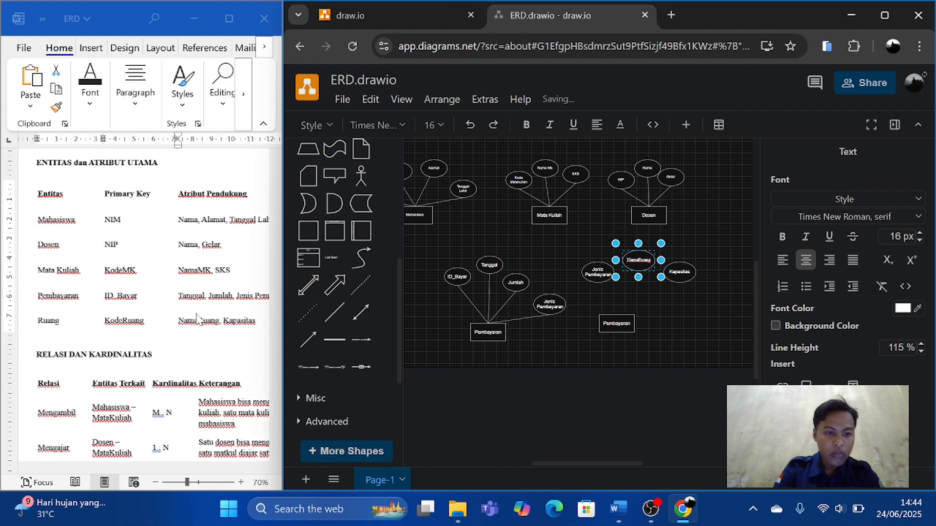
click(147, 327)
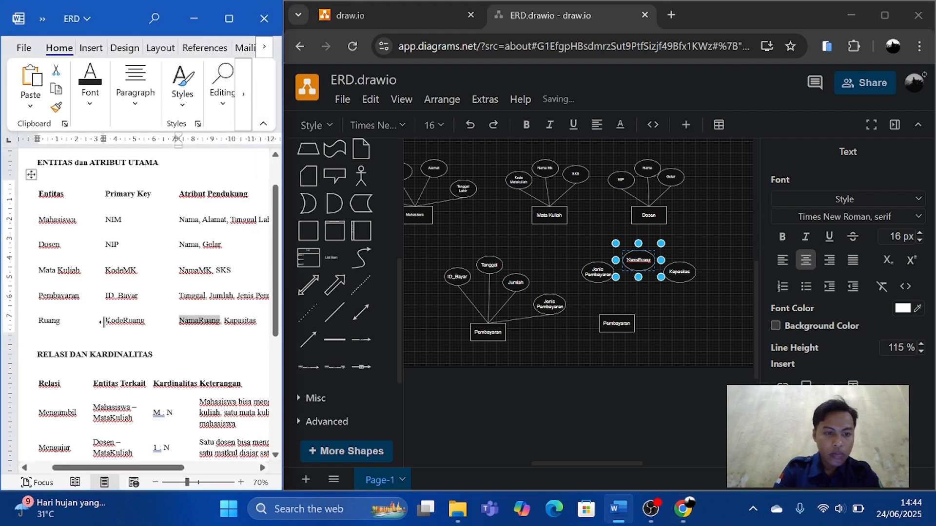
drag(106, 321, 129, 321)
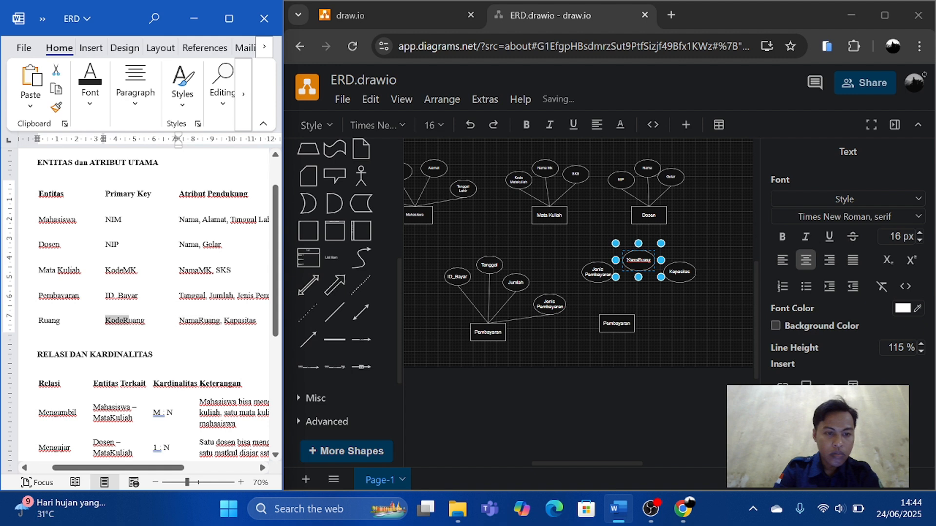
key(ctrl+c)
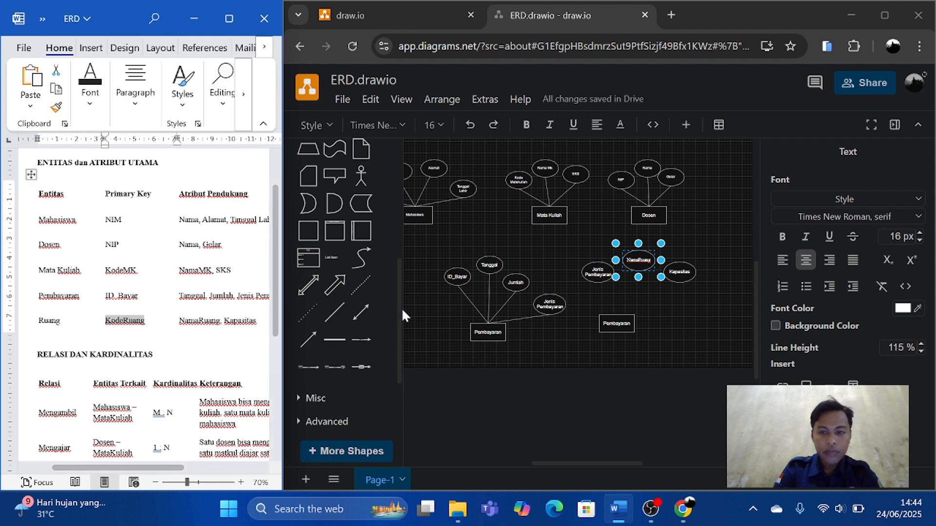
click(598, 272)
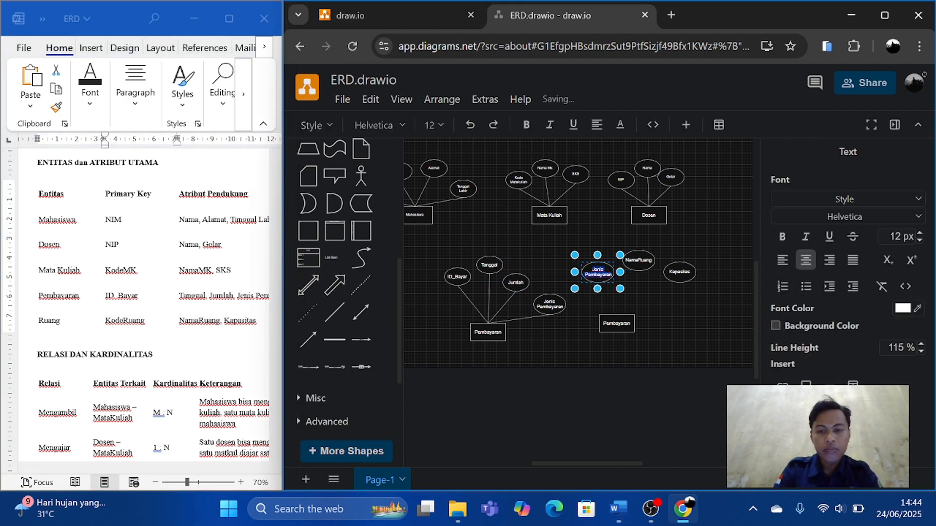
key(ctrl+v)
click(672, 301)
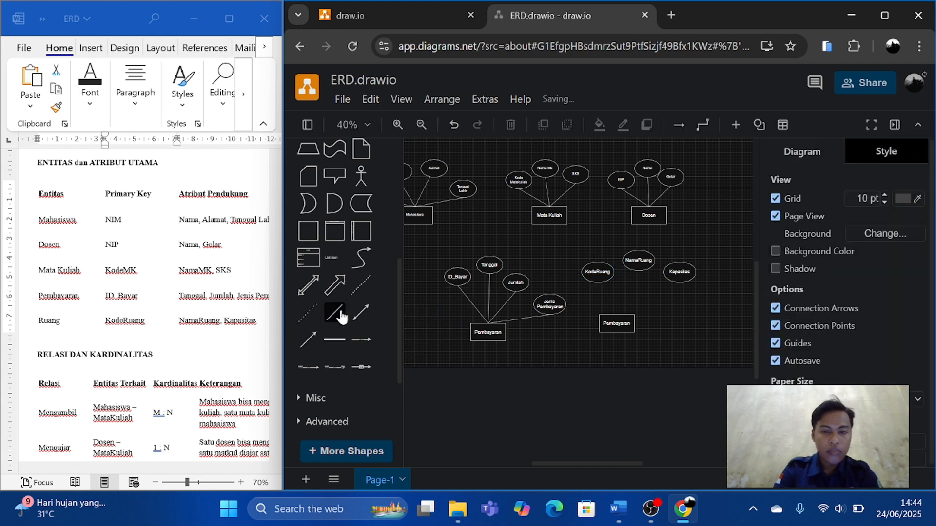
Connect the KodeRuang, NamaRuang and Kapasitas ellipses to the top centre of the duplicated rectangle with straight lines.
drag(335, 312, 597, 276)
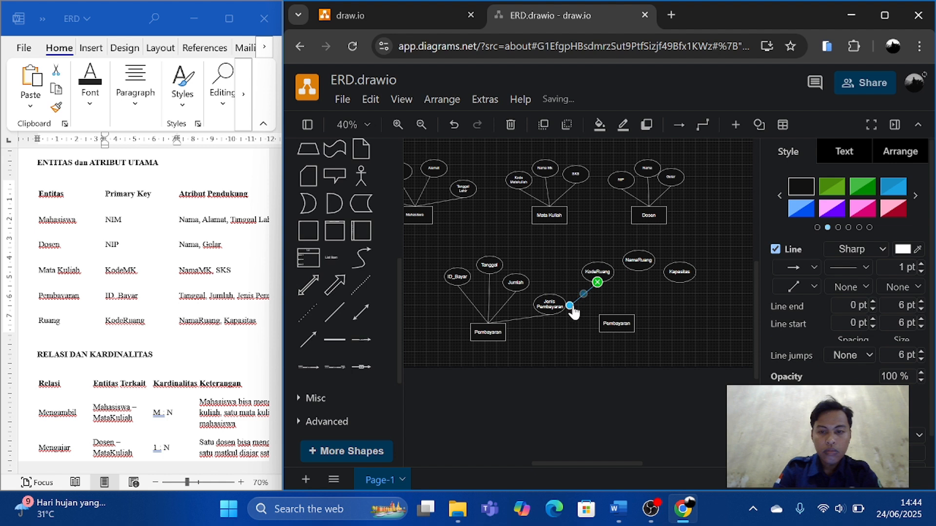
drag(570, 305, 618, 320)
key(ctrl+v)
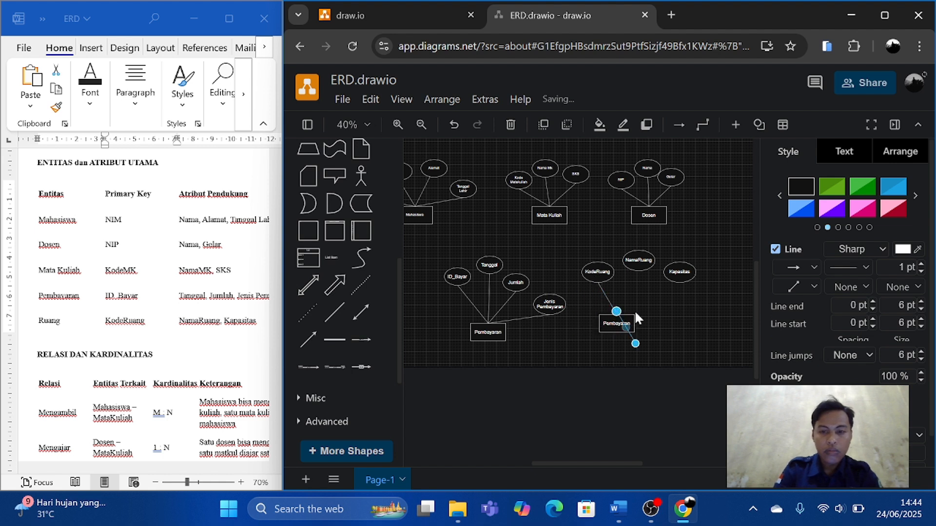
drag(616, 314, 638, 270)
drag(636, 345, 618, 322)
key(ctrl+c)
key(ctrl+v)
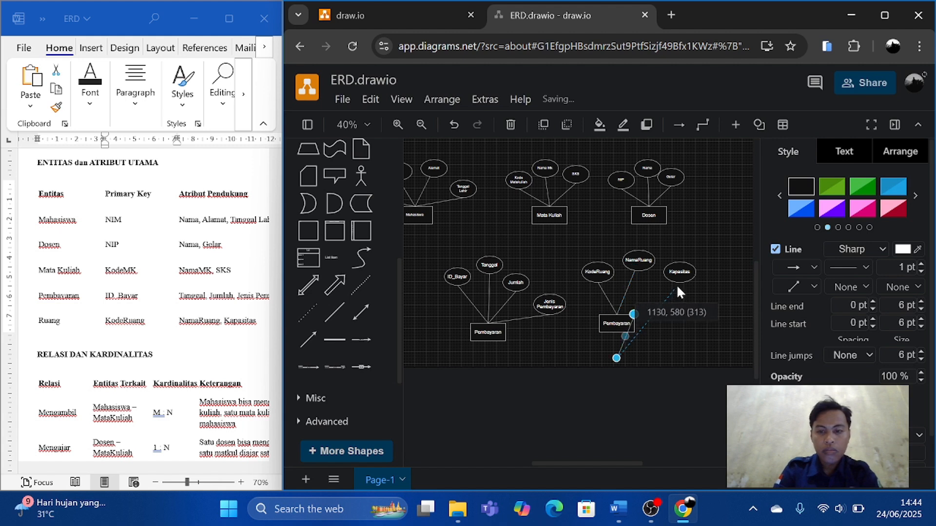
drag(678, 287, 679, 281)
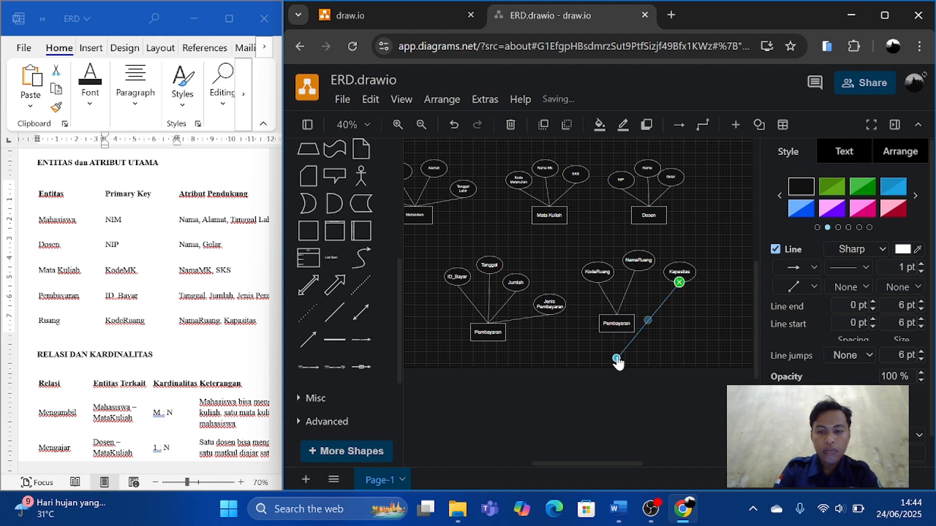
drag(617, 361, 617, 315)
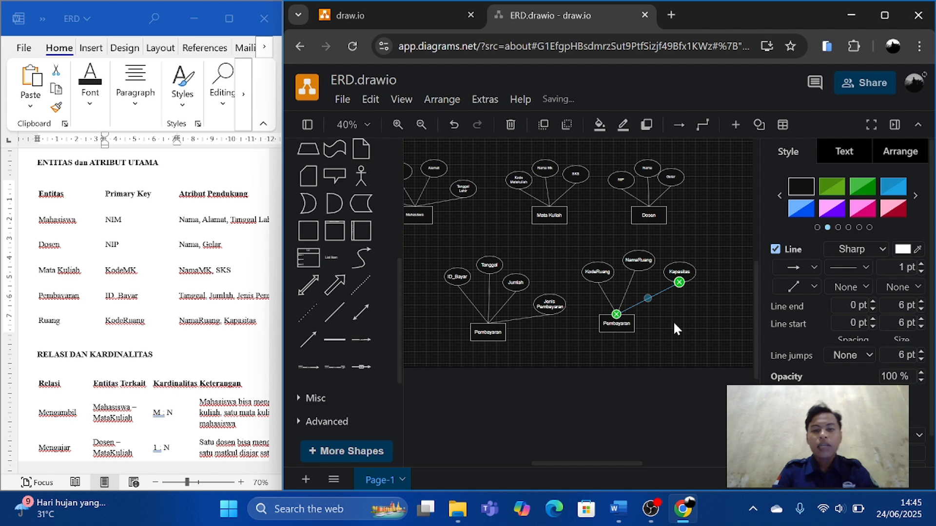
Rearrange the NIM, Nama, Alamat and Tanggal Lahir ellipses into a tighter, symmetrical arc above the Mahasiswa rectangle.
ctrl+scroll(674, 320, down, 1)
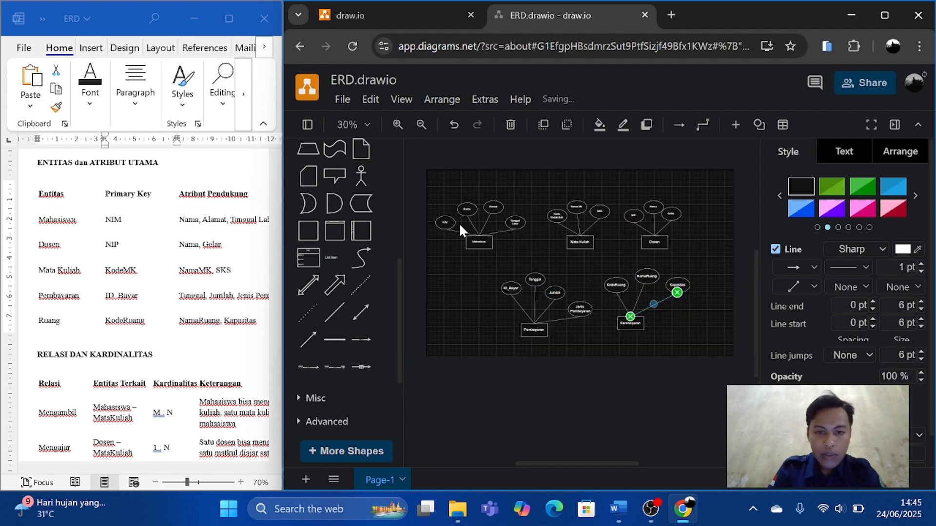
click(445, 223)
mouse_move(445, 223)
mouse_down()
mouse_move(447, 207)
mouse_move(447, 220)
mouse_up()
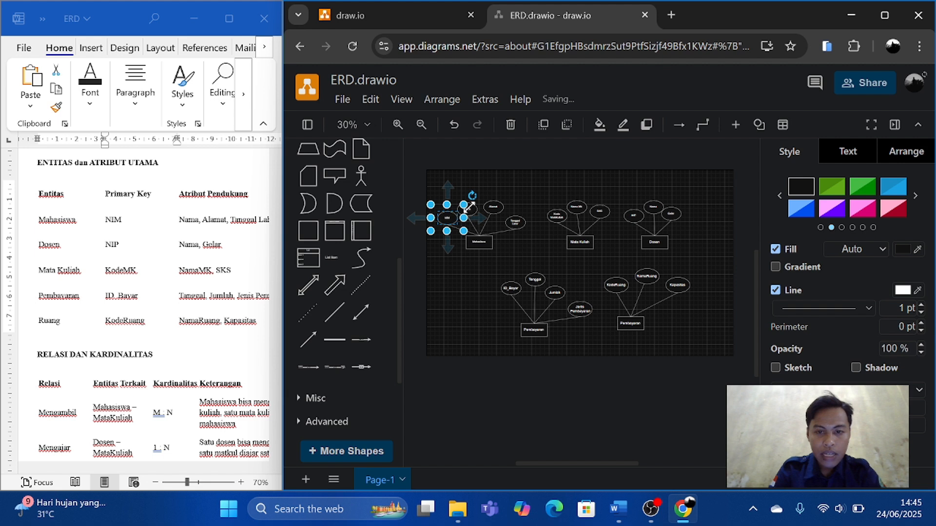
click(502, 190)
click(468, 211)
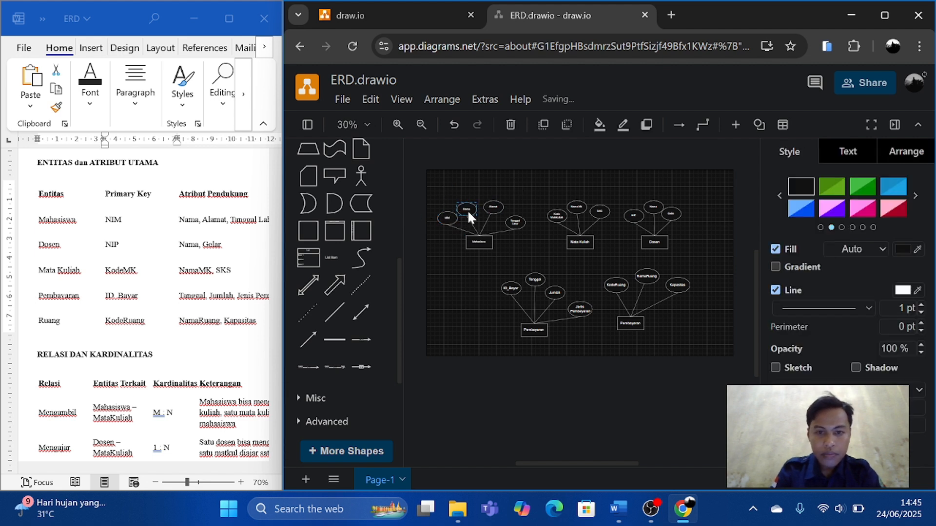
click(501, 209)
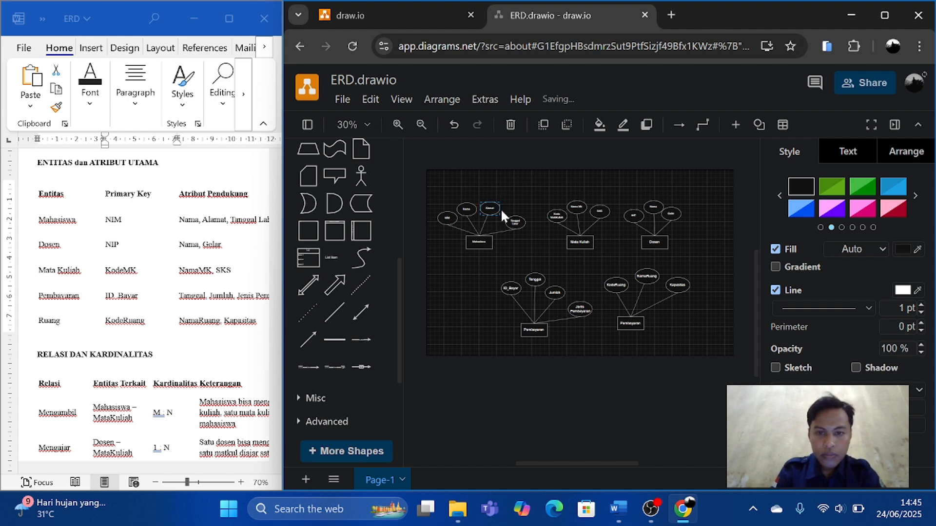
click(516, 222)
key(Left)
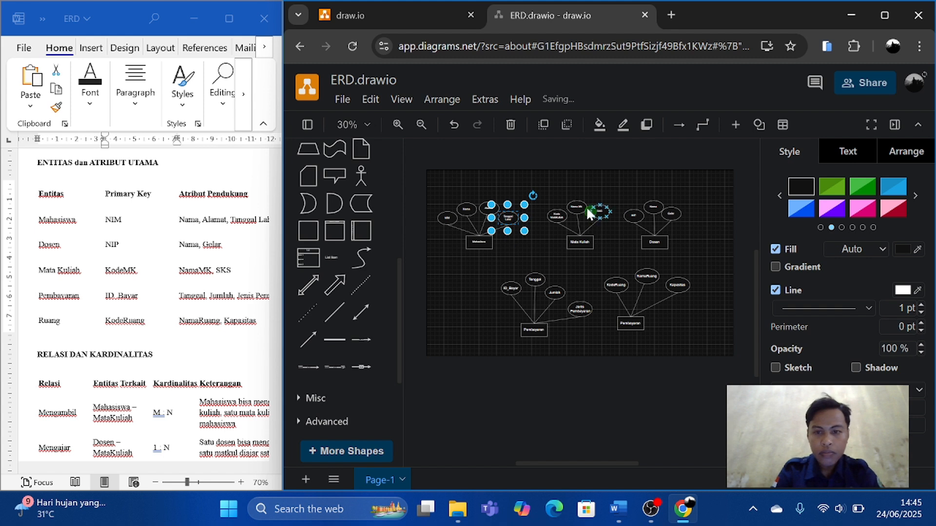
drag(544, 181, 609, 254)
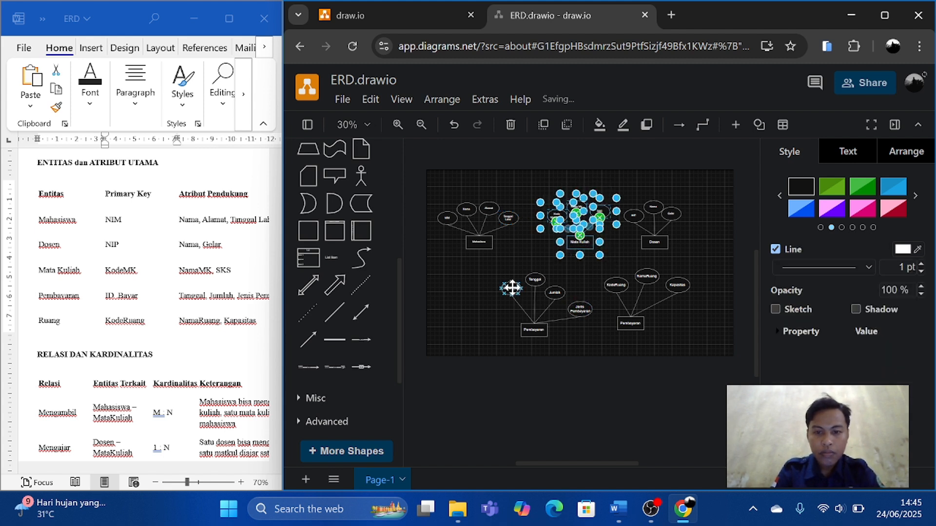
Move the ID_Bayar, Tanggal, Jumlah and Jenis Pembayaran ellipses into a compact arc close above their Pembayaran rectangle.
click(511, 283)
drag(511, 276, 504, 290)
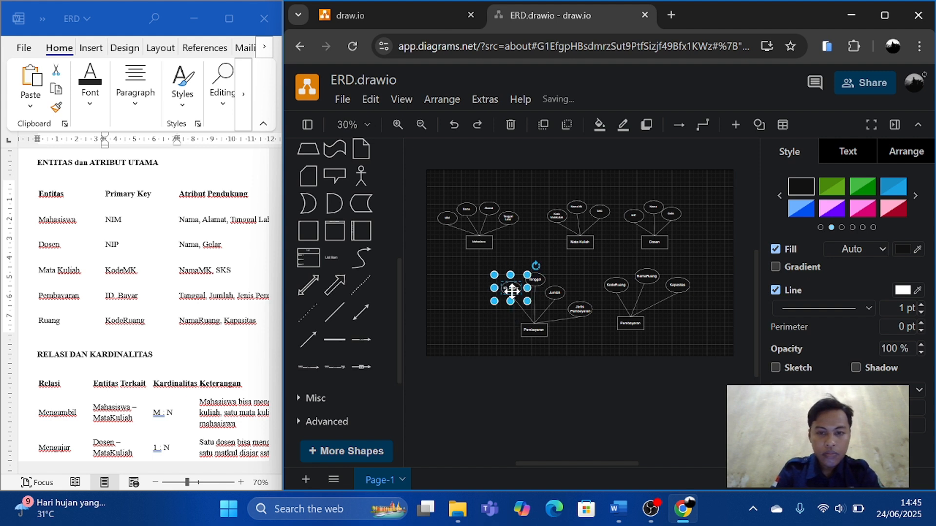
drag(503, 288, 508, 317)
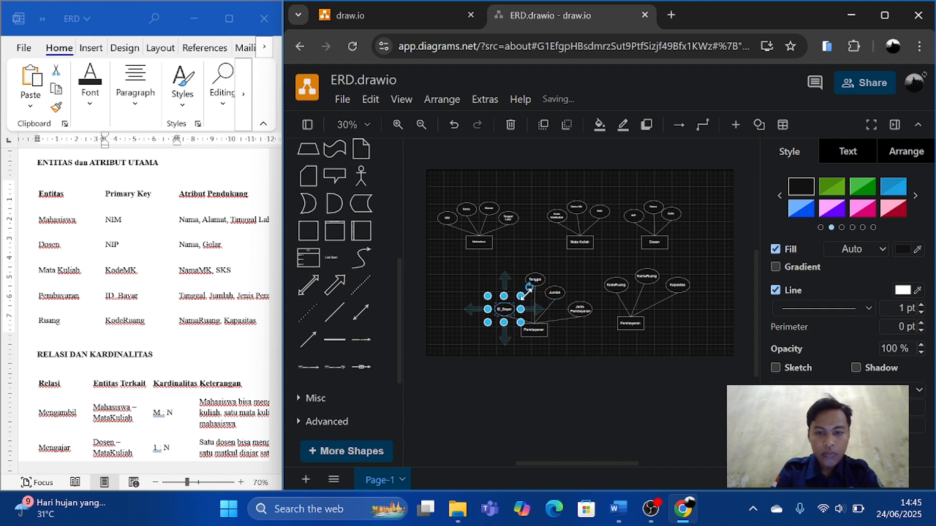
click(541, 276)
drag(540, 276, 562, 308)
click(554, 293)
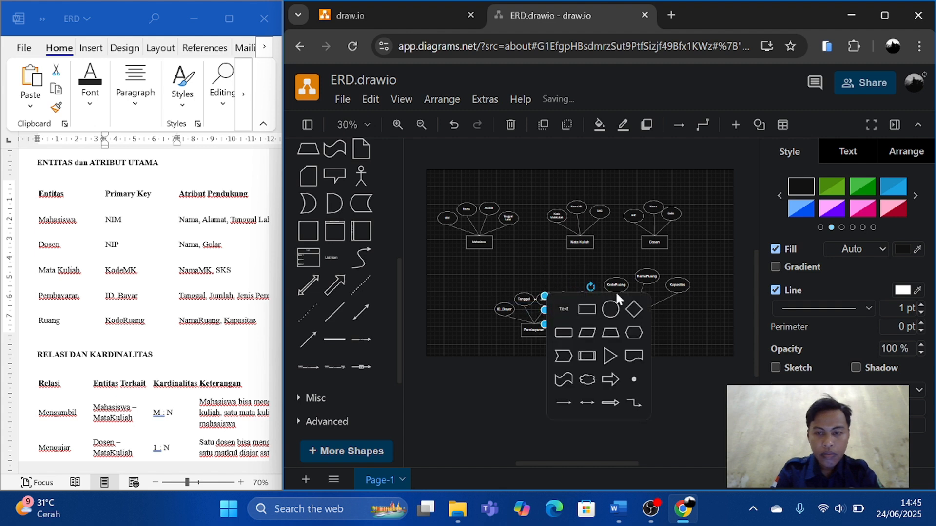
Move the KodeRuang, NamaRuang and Kapasitas ellipses into a compact arc close above the rectangle they connect to.
drag(617, 285, 654, 300)
click(647, 276)
click(610, 303)
click(648, 294)
click(691, 259)
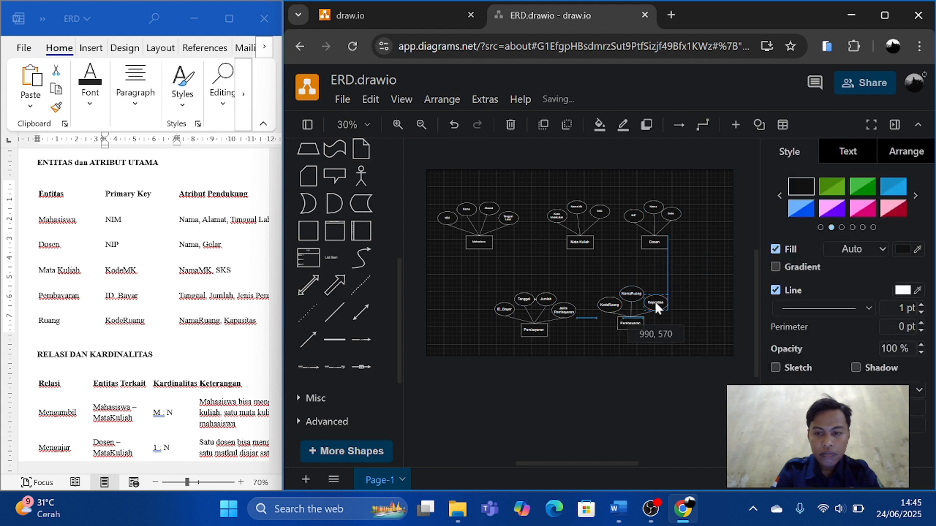
click(697, 276)
Consult the Word document's relations table, then insert a diamond and place it between the Mahasiswa and Mata Kuliah rectangles.
scroll(721, 232, down, 1)
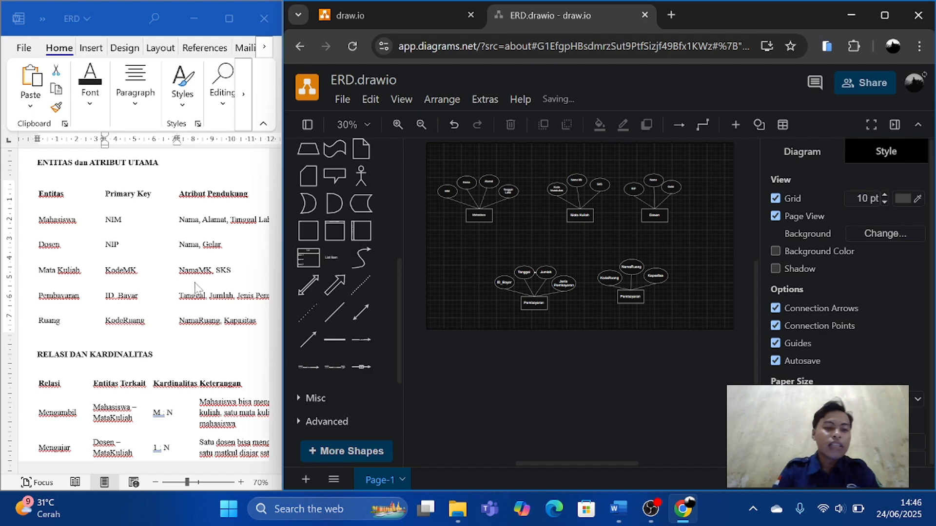
scroll(195, 287, down, 3)
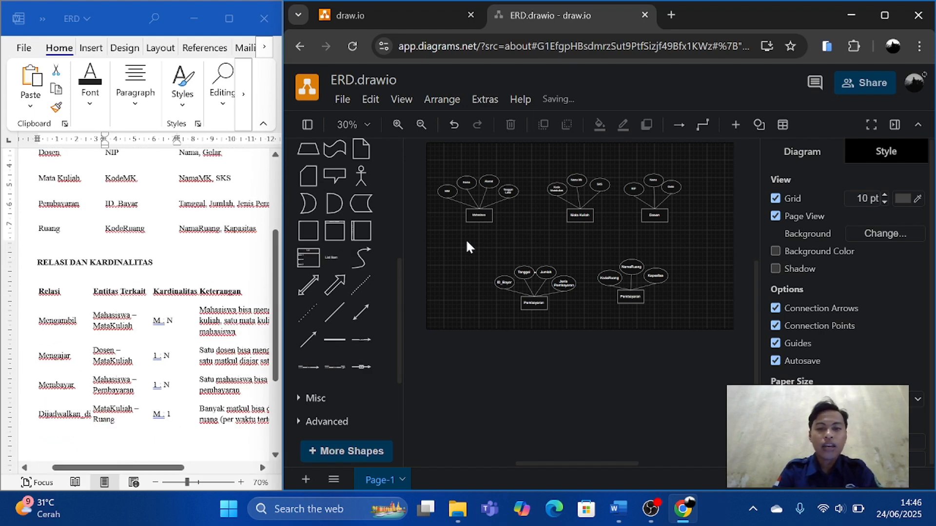
scroll(422, 237, up, 2)
scroll(344, 213, up, 3)
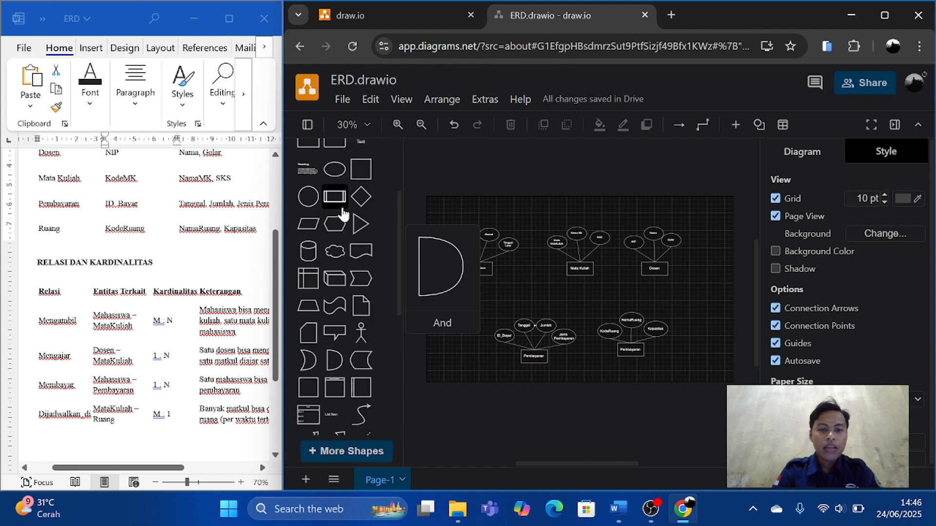
scroll(344, 209, up, 3)
scroll(360, 292, down, 1)
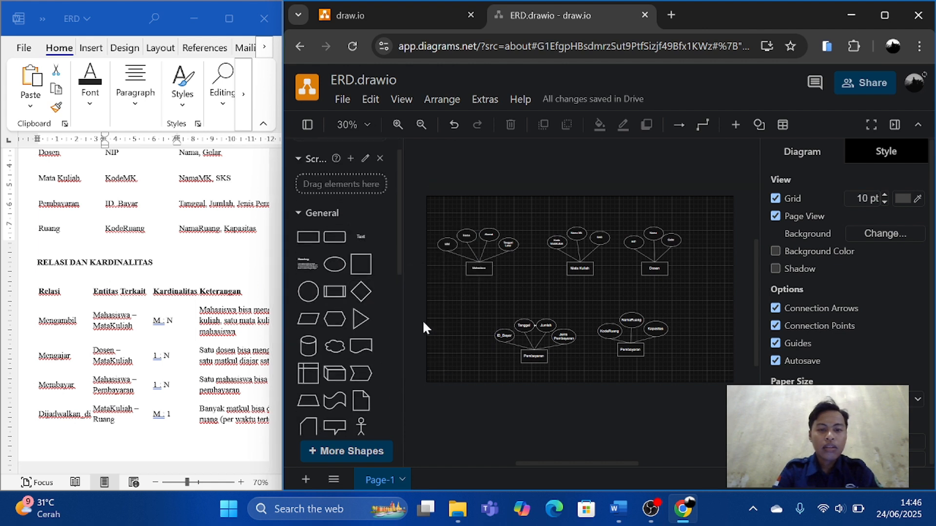
click(361, 293)
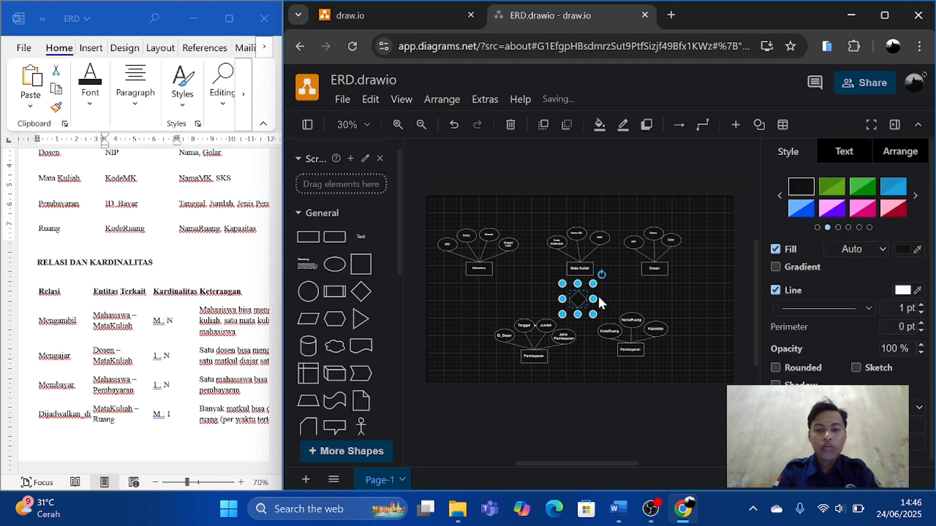
drag(579, 299, 536, 266)
scroll(536, 268, up, 3)
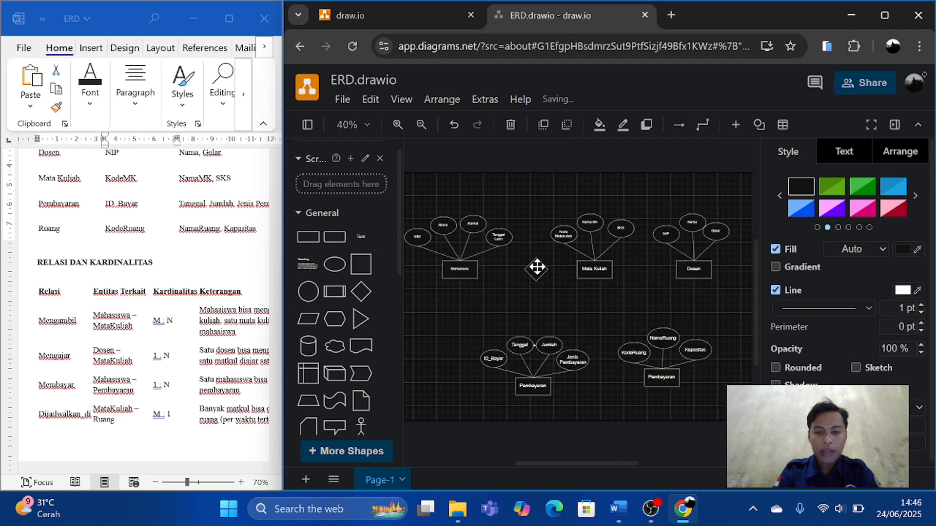
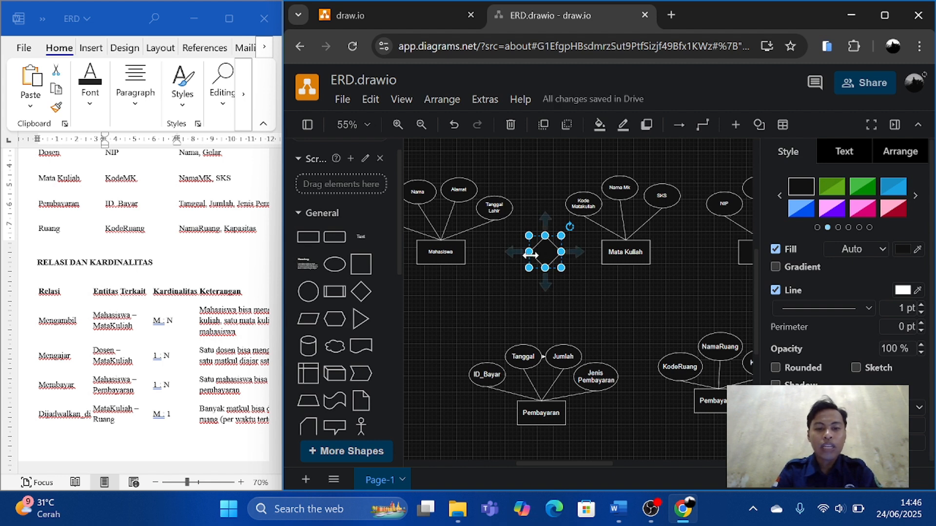
drag(529, 251, 539, 273)
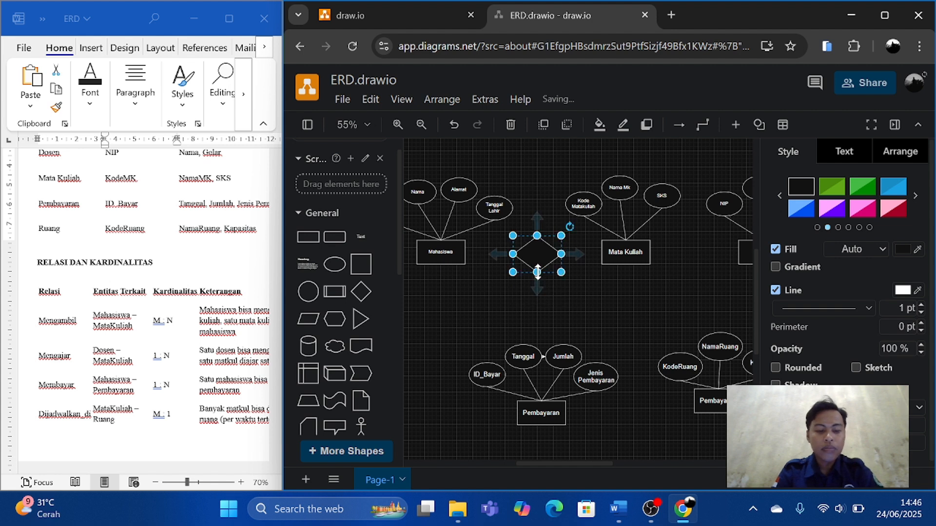
key(ctrl+z)
key(ctrl+z)
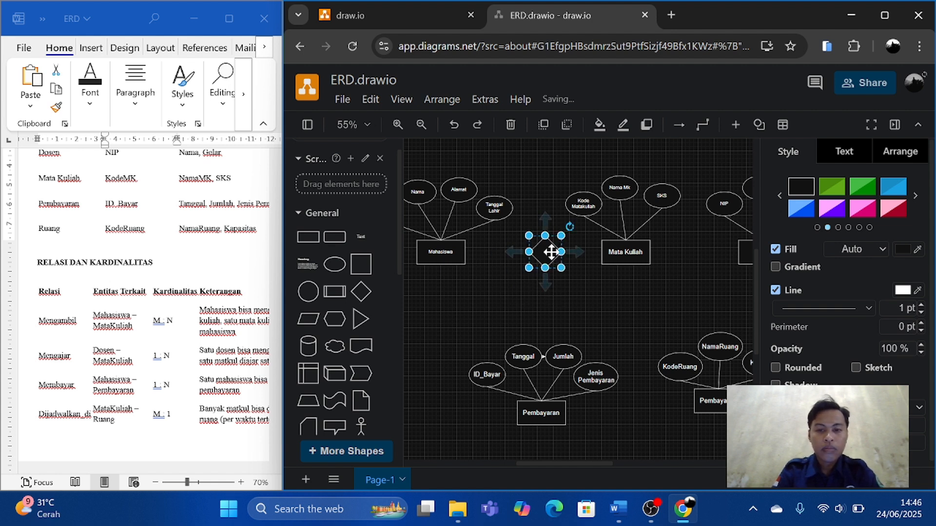
Label the relation diamond "Mengambil" and center it between the Mahasiswa and Mata Kuliah rectangles.
double_click(551, 252)
text(M)
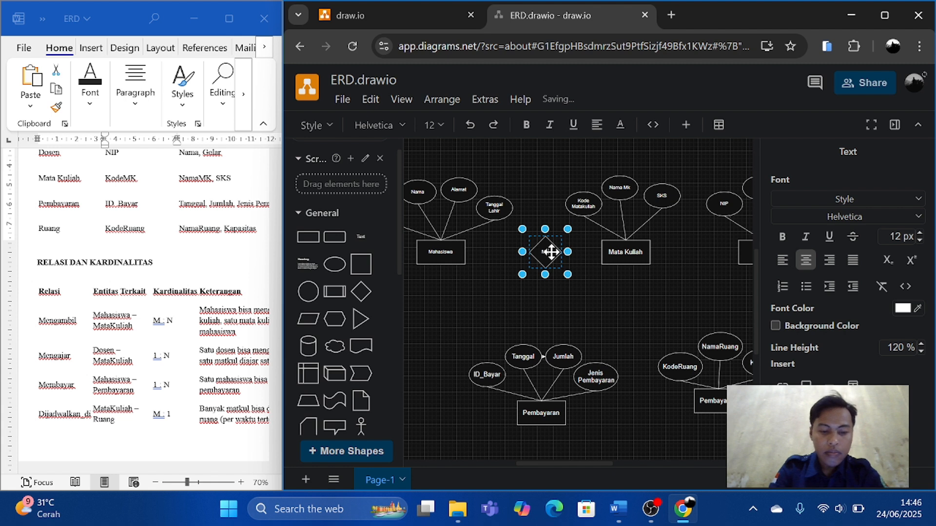
text(en)
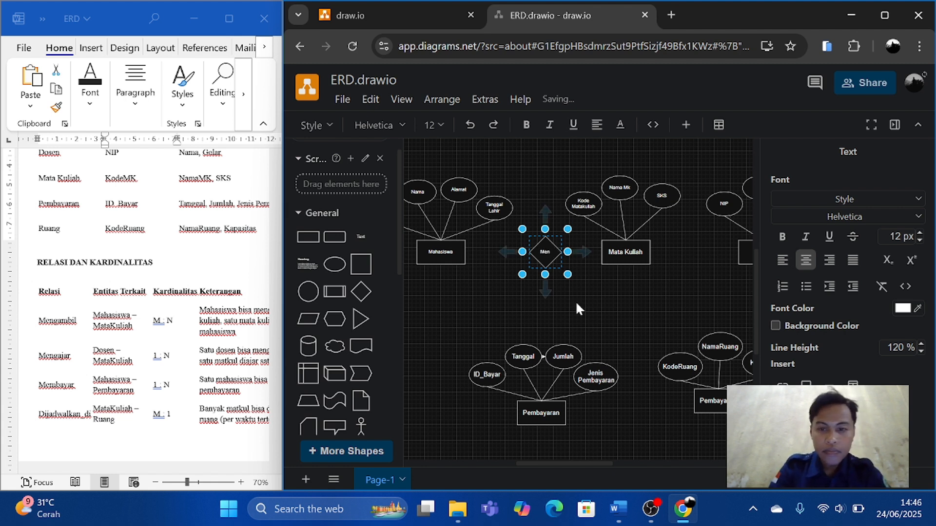
text(ga)
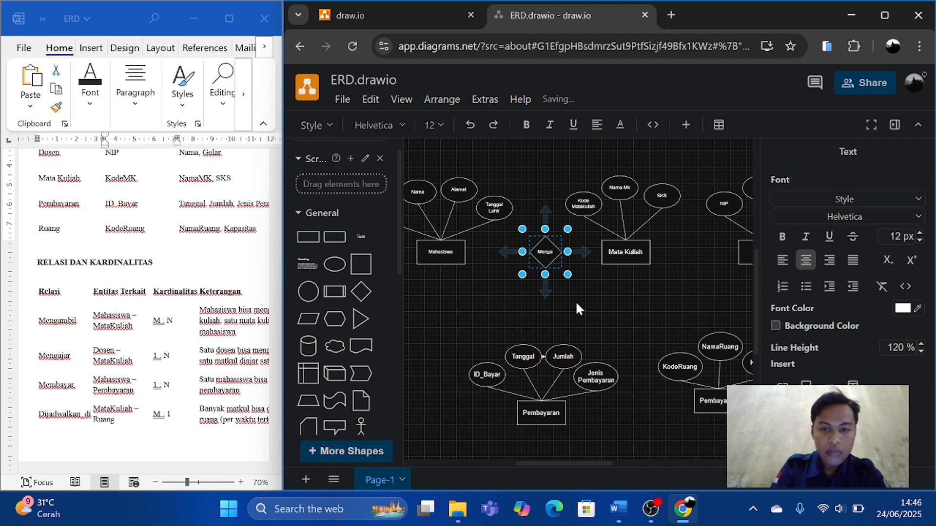
text(mbil)
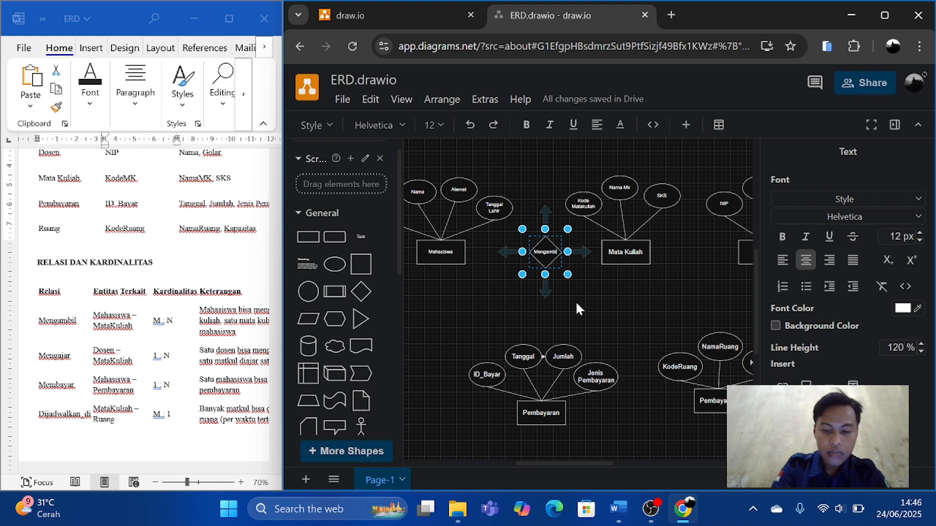
text(mbil)
click(577, 314)
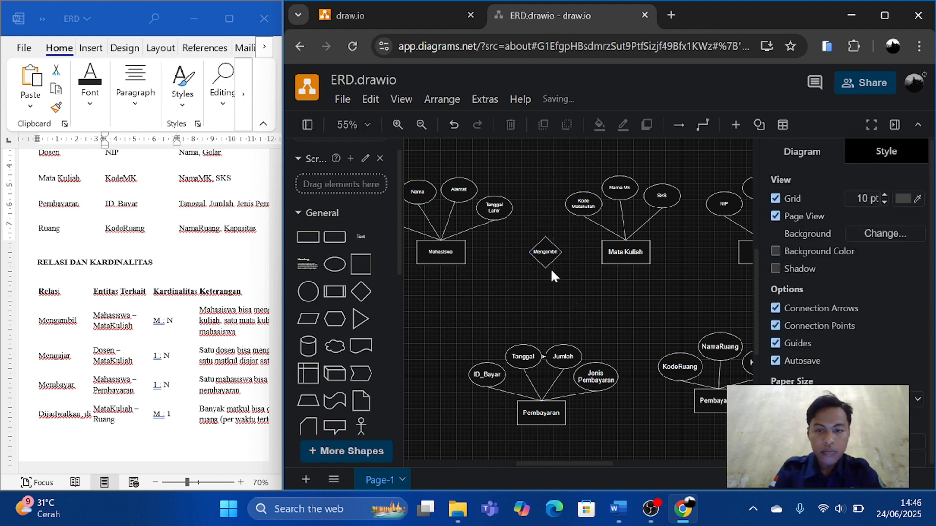
drag(546, 253, 534, 252)
click(417, 302)
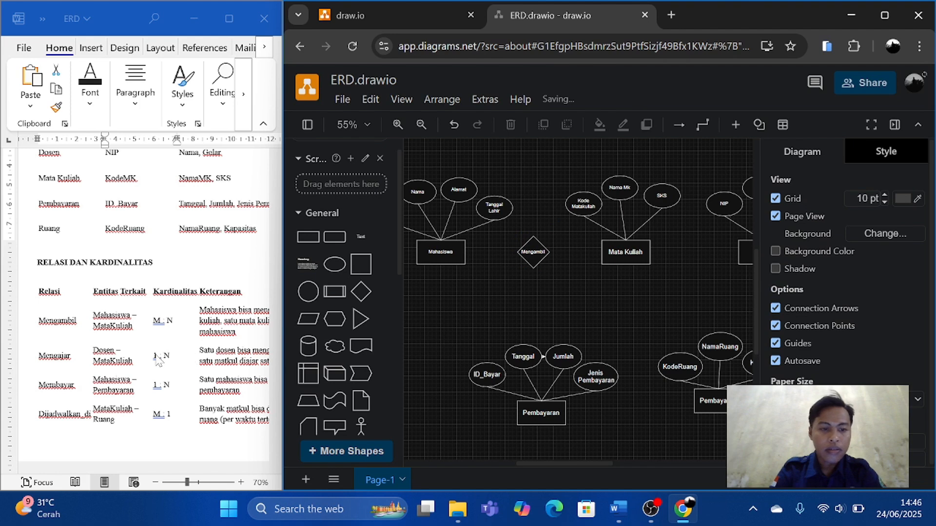
Add a plain line connecting the Mahasiswa rectangle's right side to the Mengambil diamond's left corner.
scroll(157, 360, right, 2)
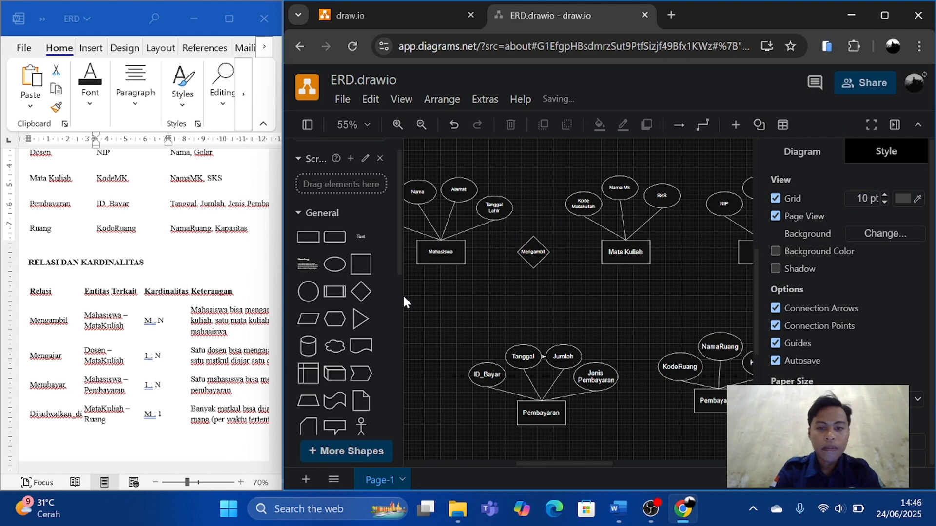
scroll(361, 341, down, 4)
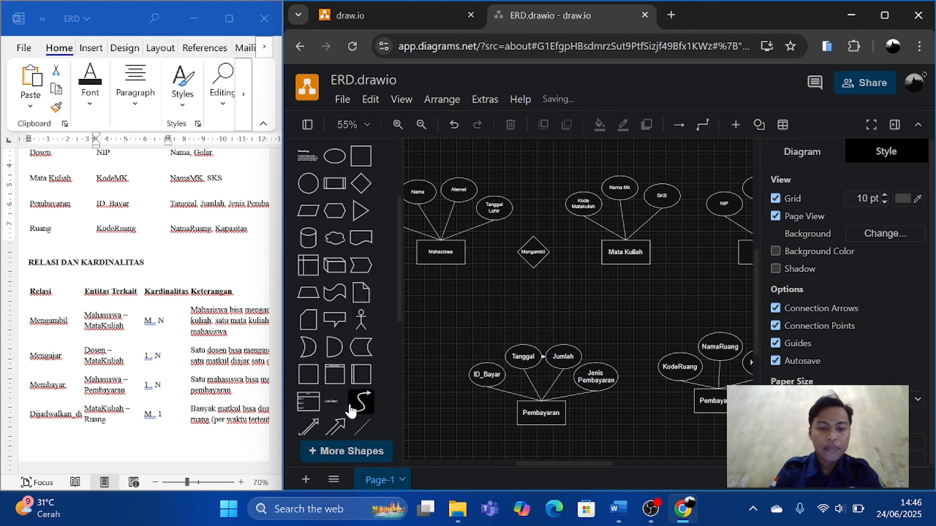
click(333, 377)
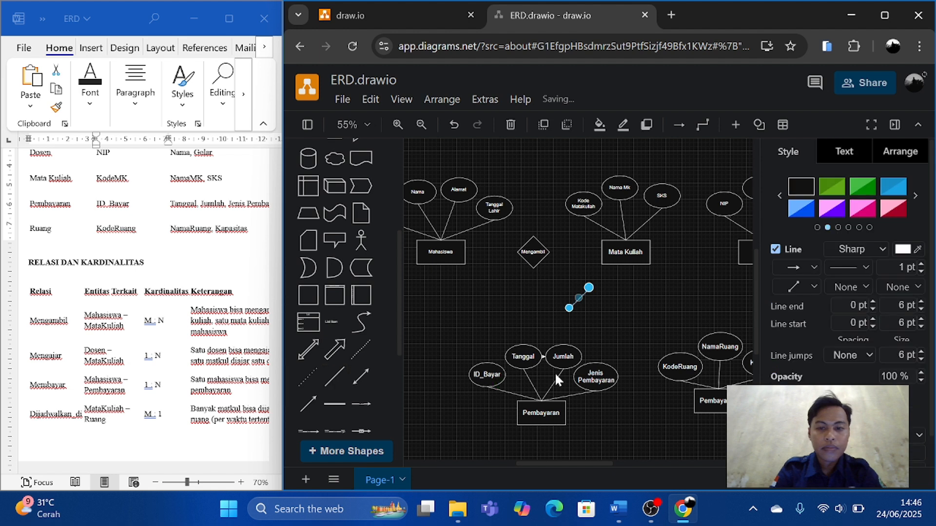
drag(569, 312, 464, 252)
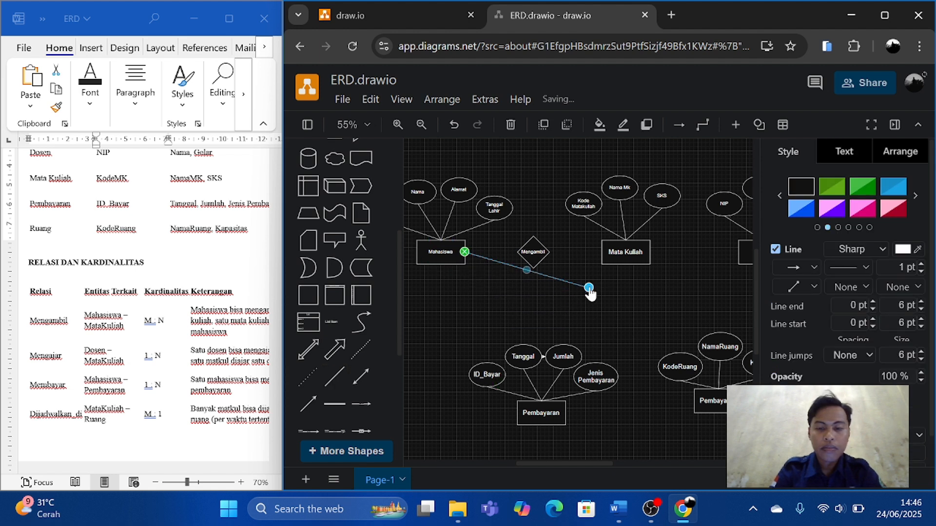
drag(590, 289, 516, 252)
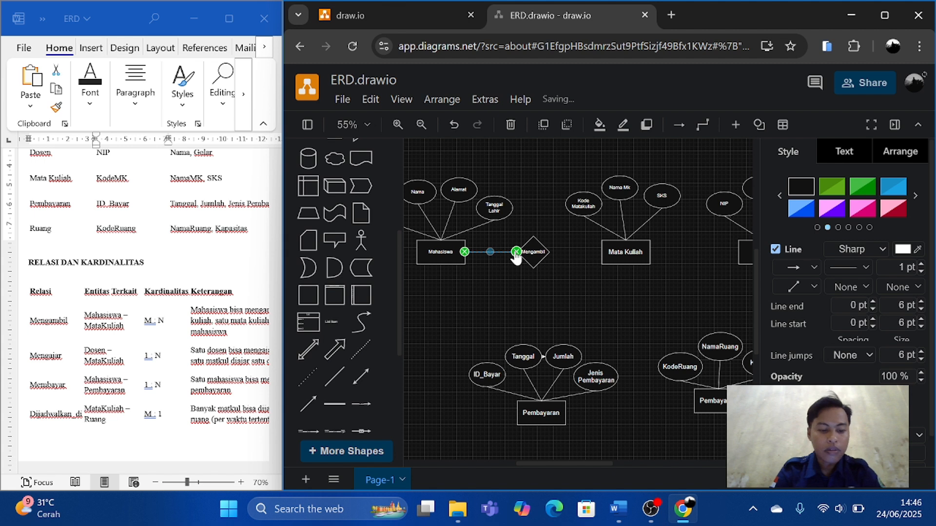
Duplicate the connecting line and attach the copy between the Mengambil diamond's right corner and the Mata Kuliah rectangle.
key(ctrl+c)
key(ctrl+v)
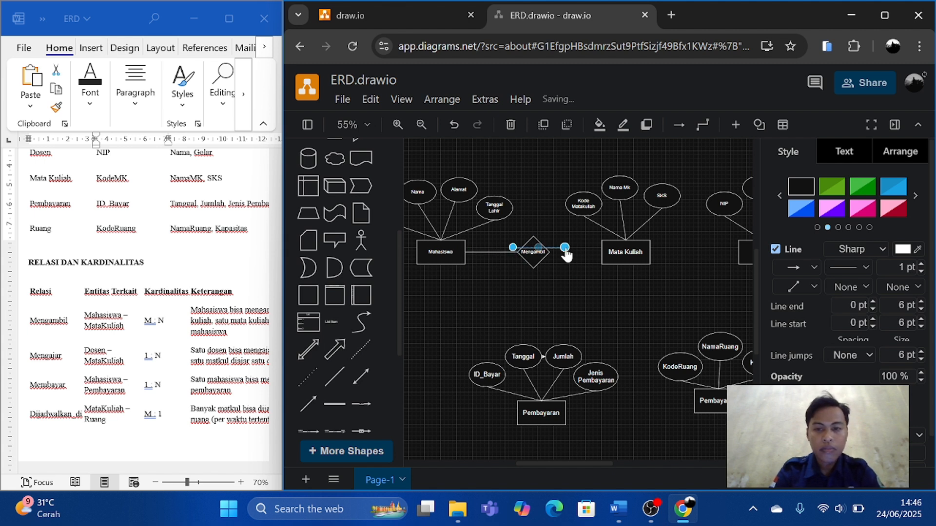
drag(565, 249, 601, 252)
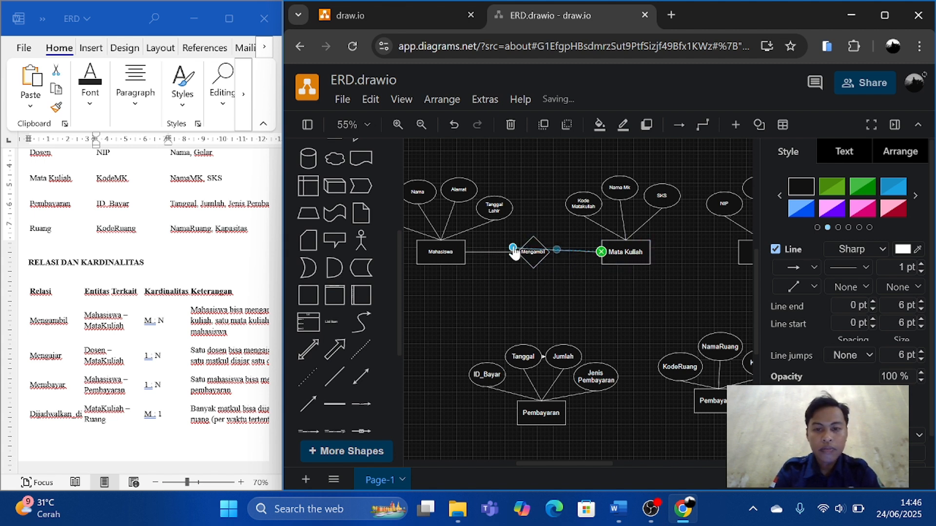
drag(530, 249, 549, 251)
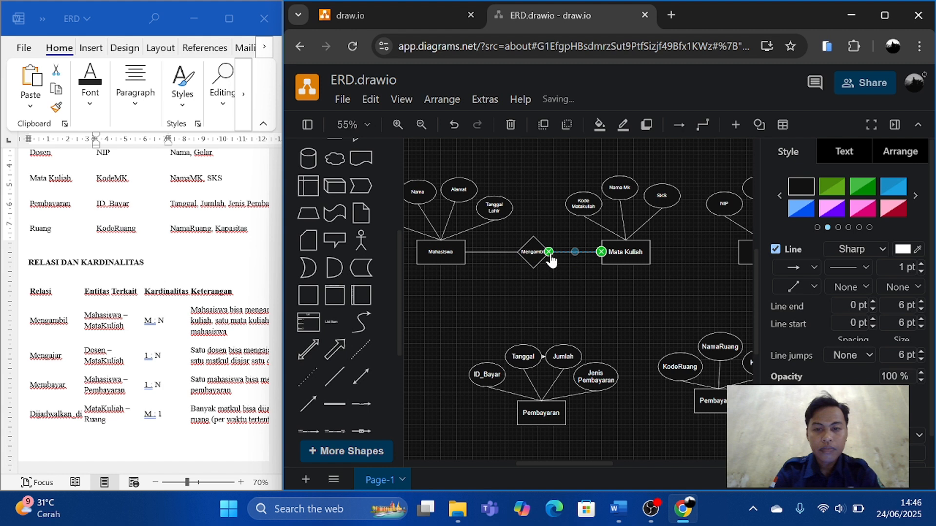
click(567, 279)
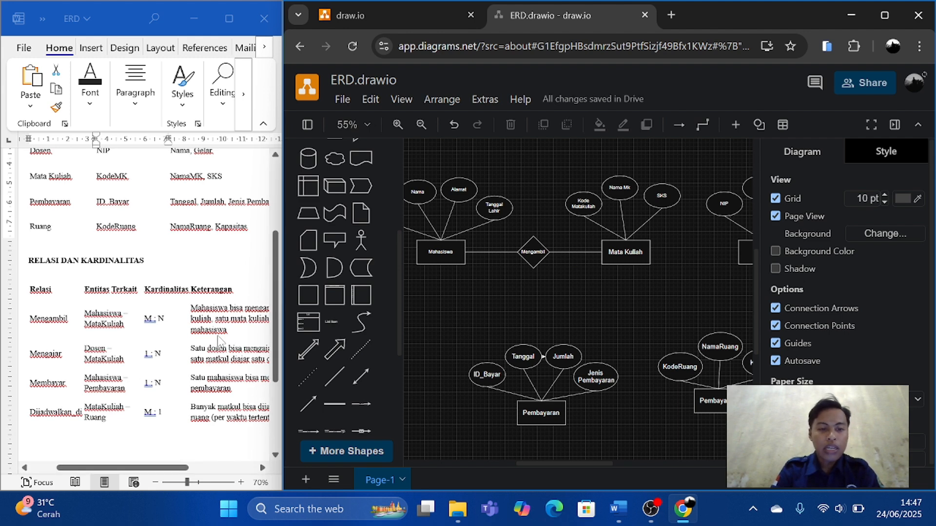
Consult the cardinality table in the Word document, then label the Mahasiswa–Mengambil line "M" and the Mengambil–Mata Kuliah line "N".
scroll(217, 335, right, 2)
scroll(217, 336, right, 5)
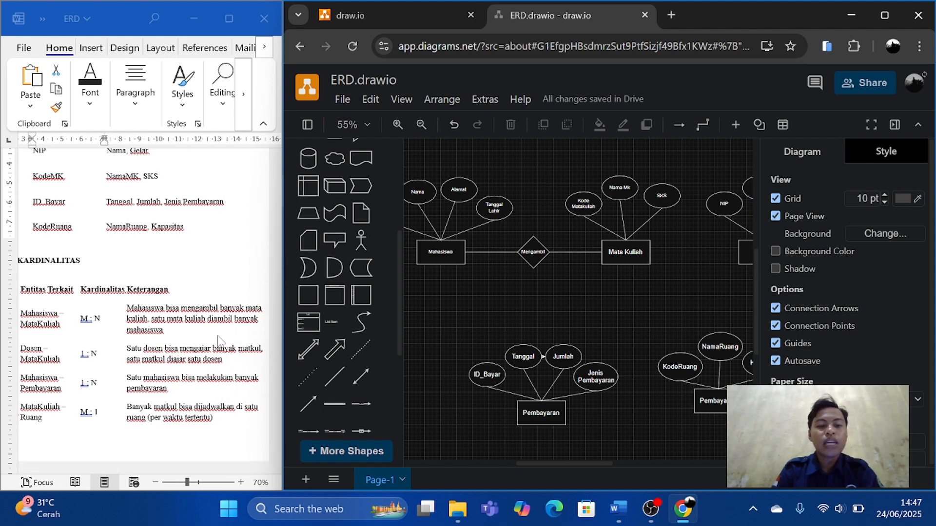
double_click(491, 252)
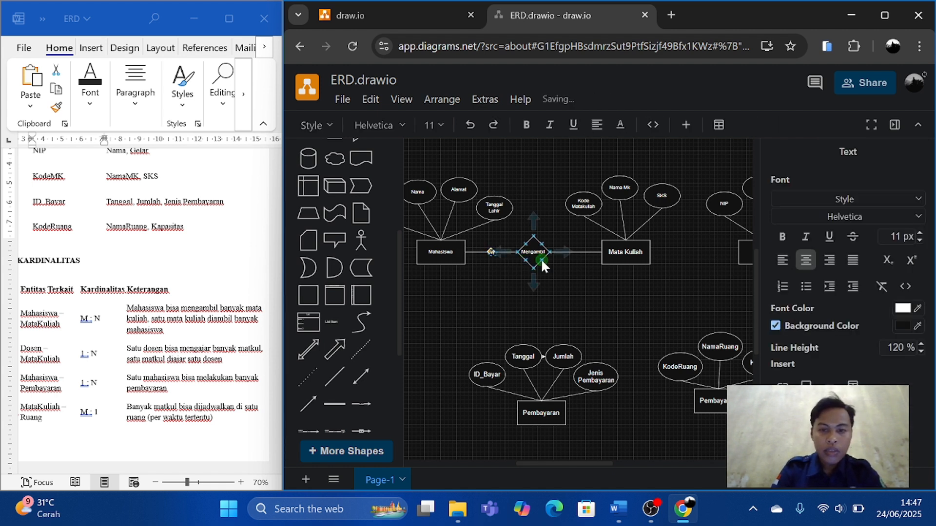
double_click(576, 252)
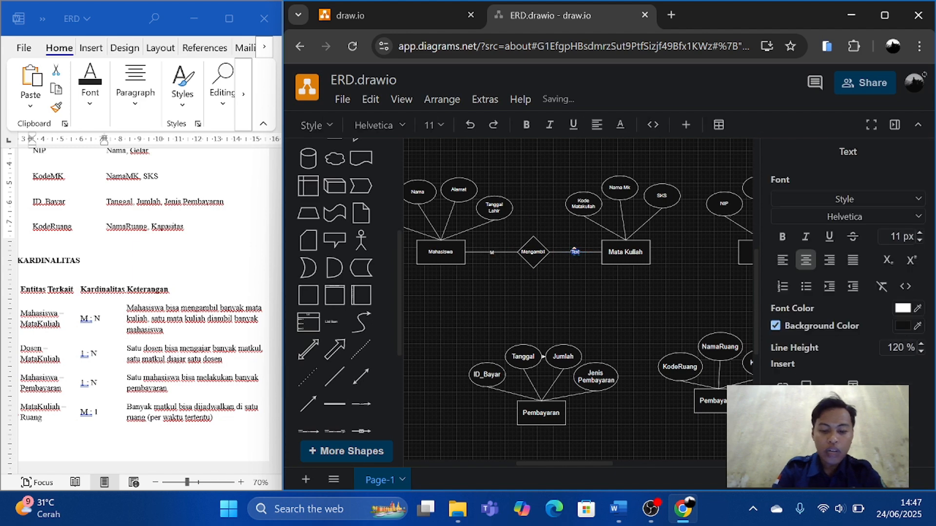
text(N)
click(578, 292)
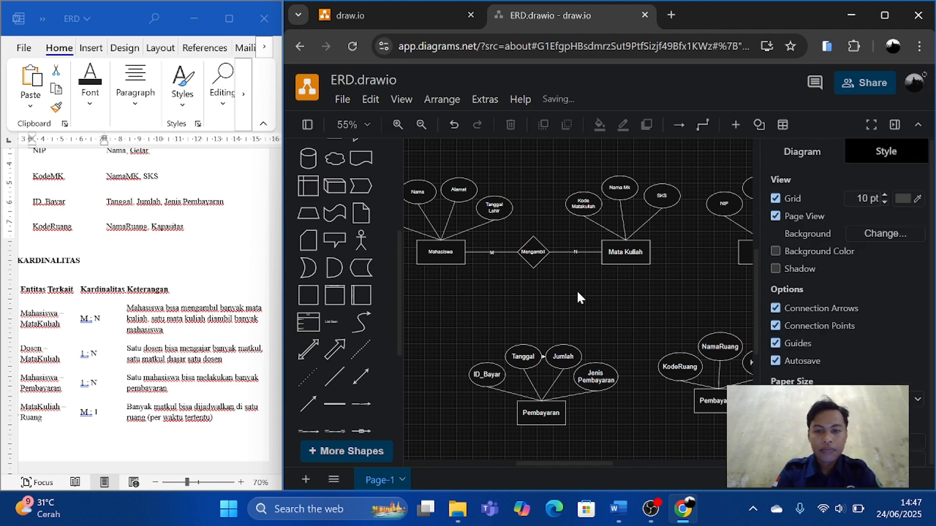
Duplicate the Mengambil diamond and place the copy midway between the Mata Kuliah and Dosen rectangles, level with them.
scroll(578, 292, right, 1)
scroll(578, 292, down, 1)
scroll(578, 292, down, 2)
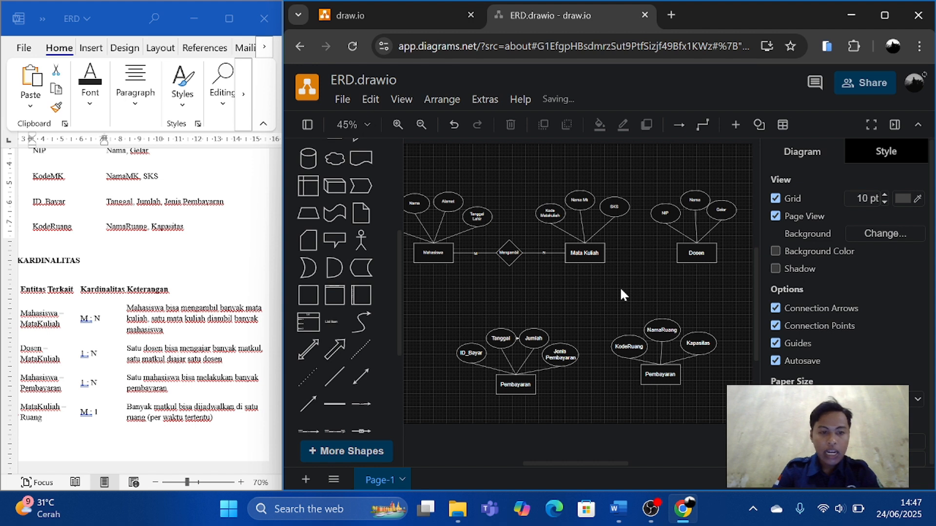
mouse_move(281, 366)
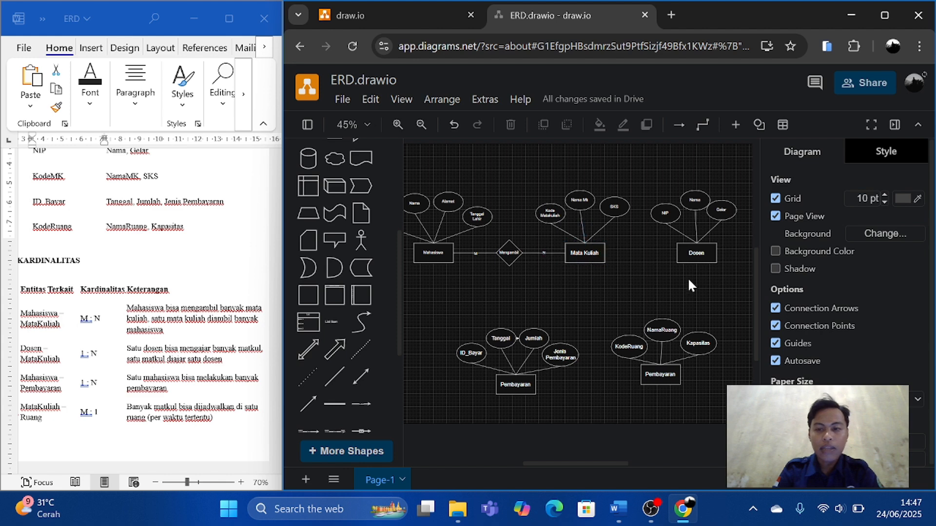
click(509, 253)
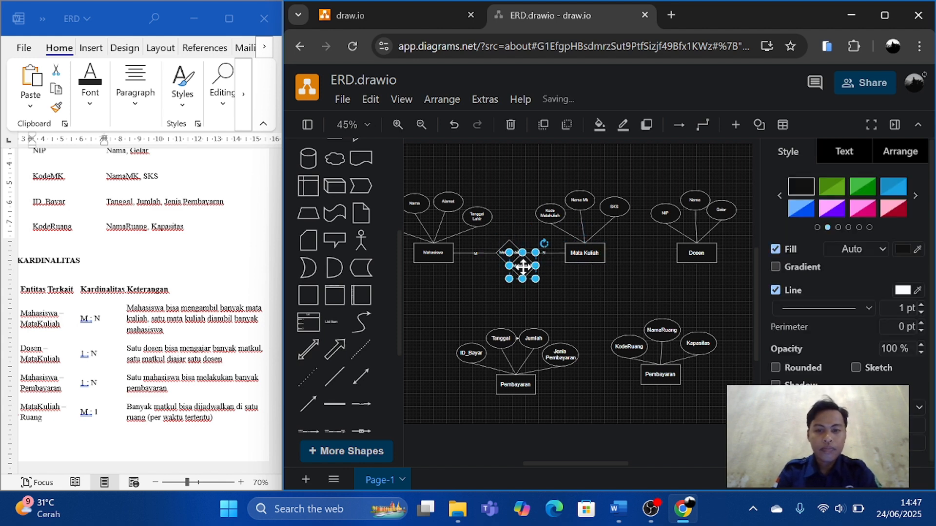
drag(509, 253, 640, 252)
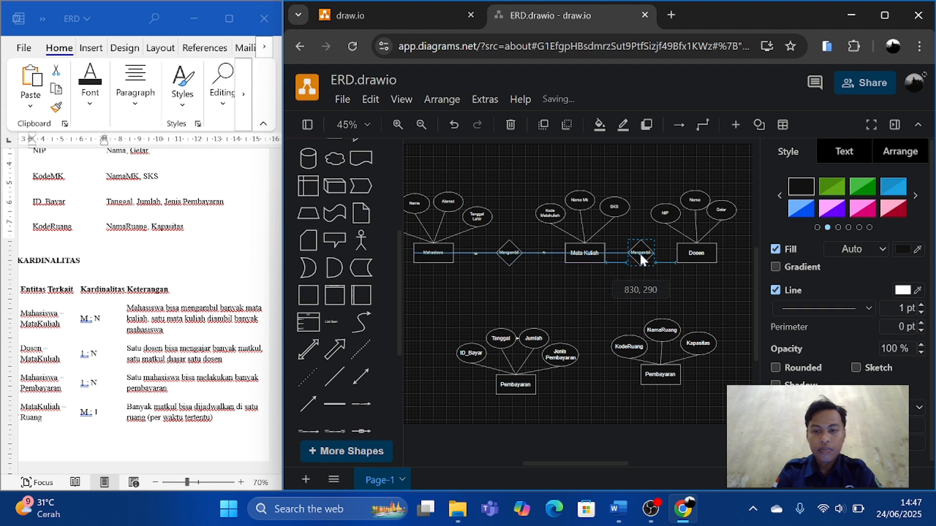
Rename the copied diamond between Mata Kuliah and Dosen as "Mengajar".
double_click(640, 253)
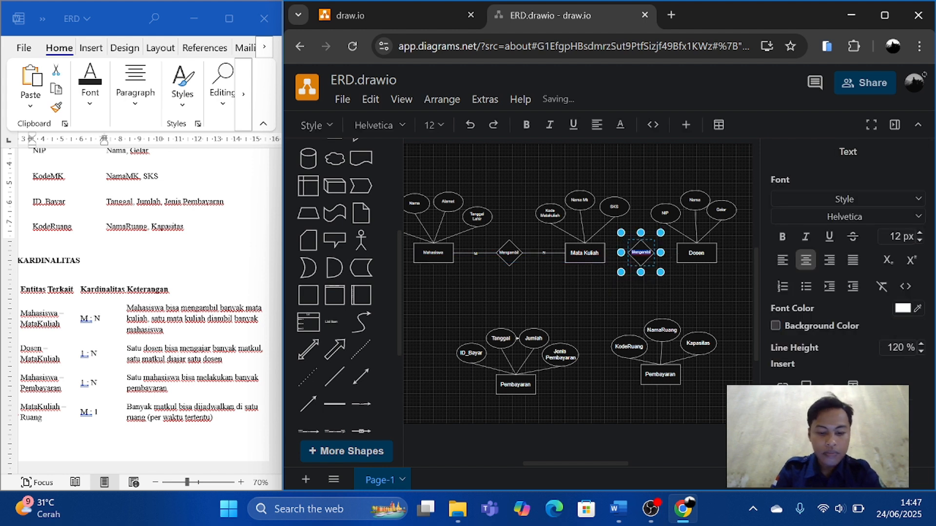
text(Men)
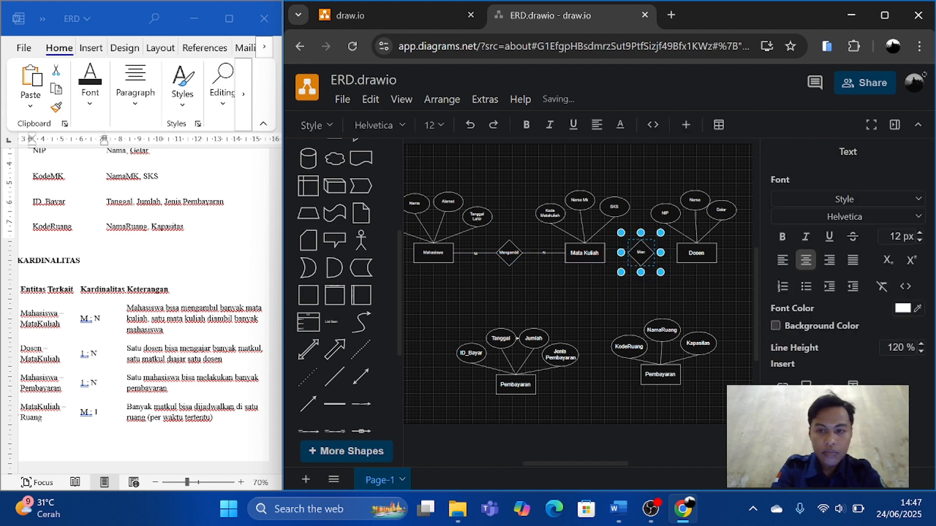
text(gajar)
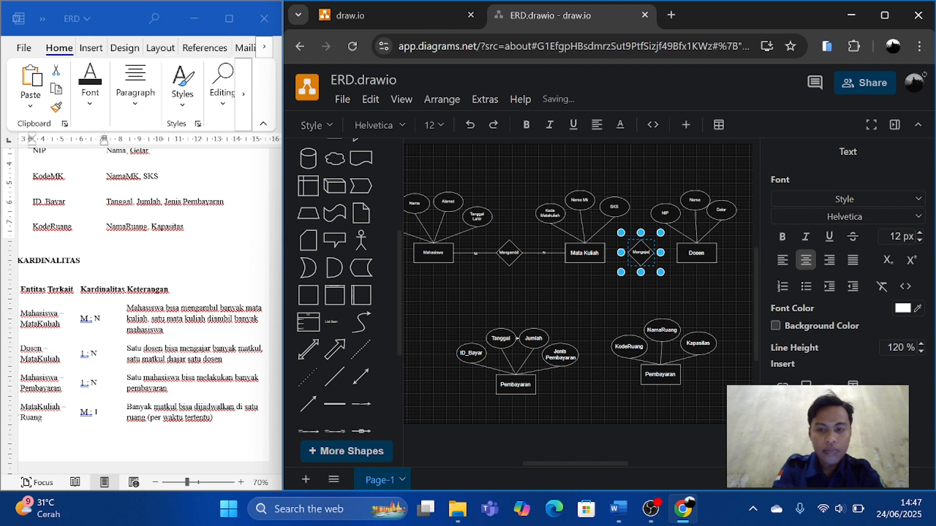
click(616, 294)
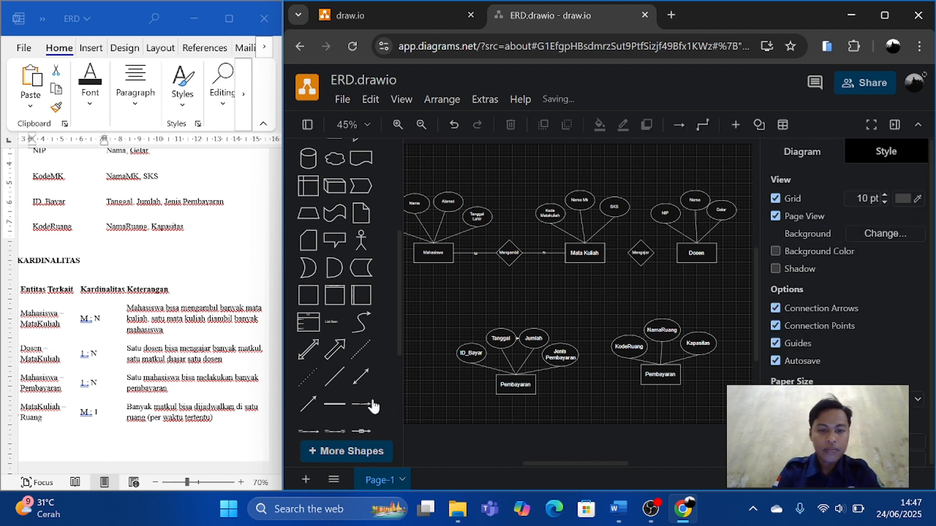
Connect the Mengajar diamond to the Dosen and Mata Kuliah rectangles with one plain line on each side.
click(332, 385)
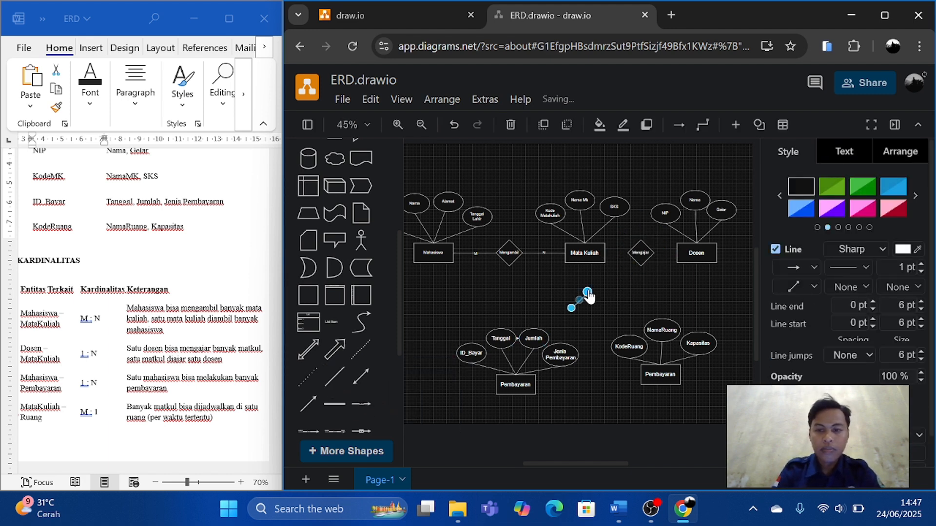
drag(588, 292, 675, 252)
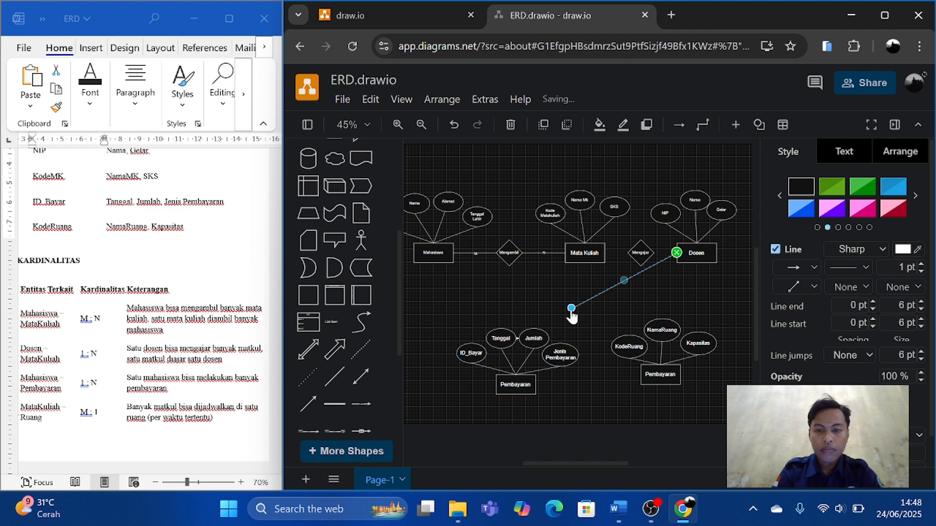
drag(572, 308, 652, 253)
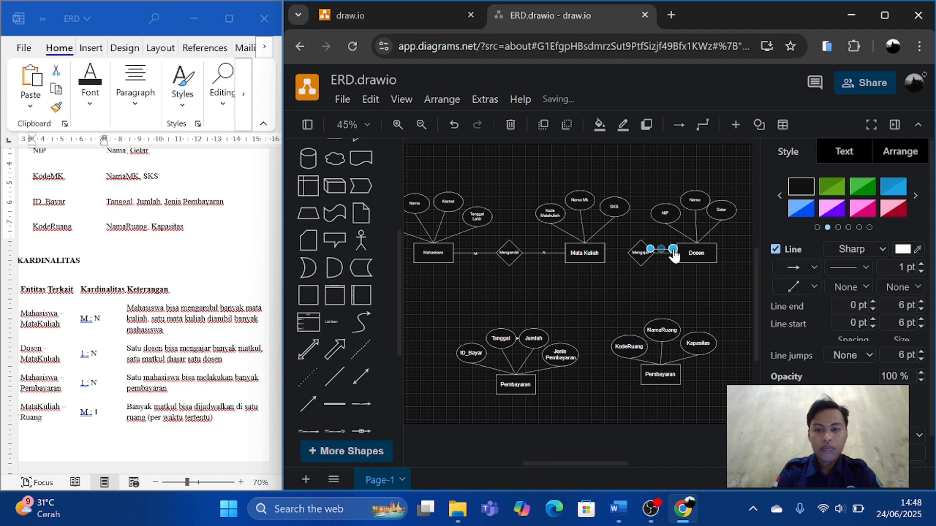
drag(653, 252, 628, 255)
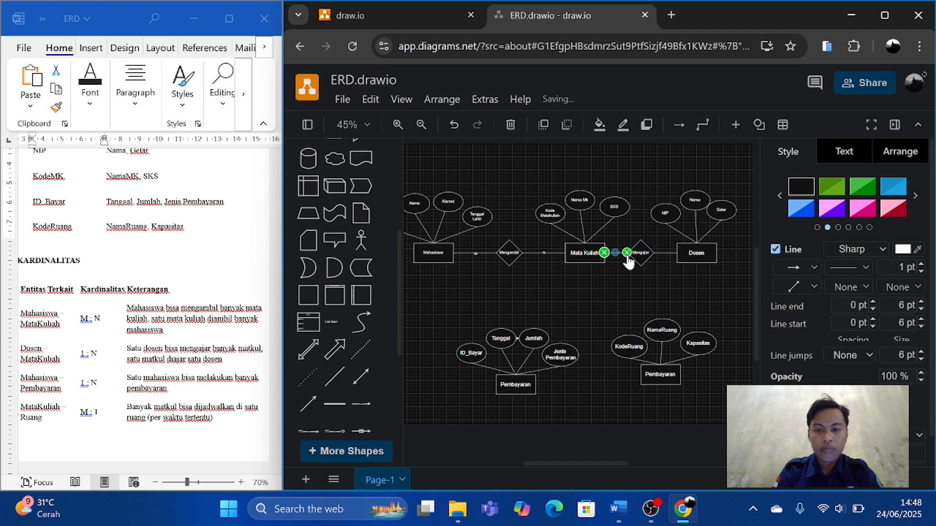
click(622, 272)
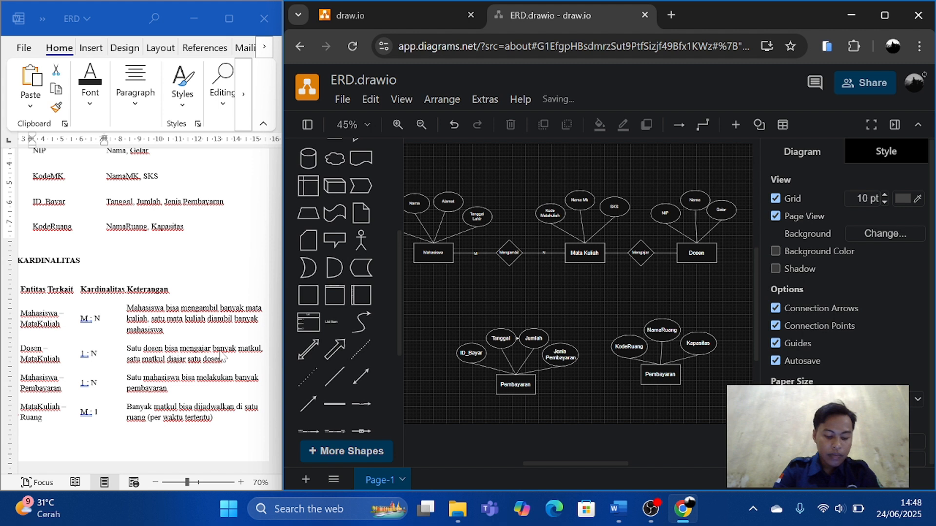
scroll(105, 361, down, 1)
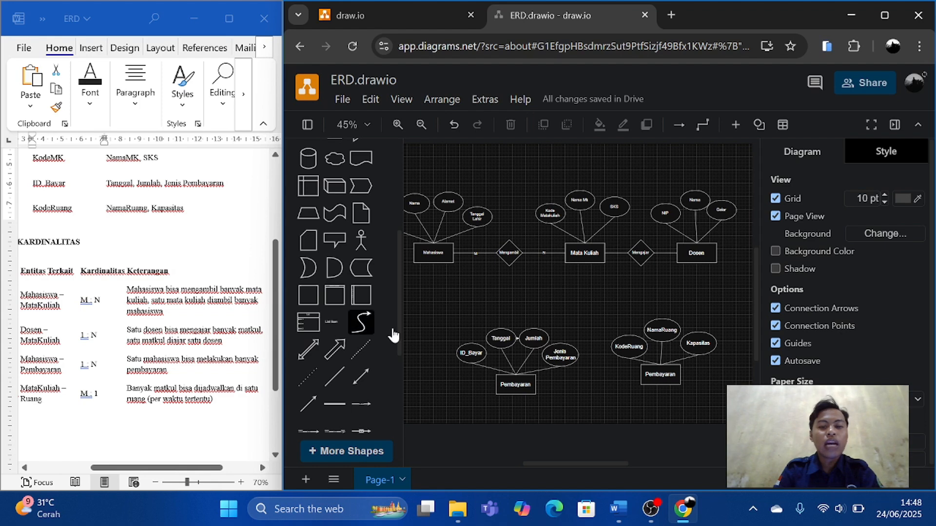
Label the Mata Kuliah–Mengajar line "1" and the Mengajar–Dosen line "N".
ctrl+scroll(580, 298, up, 3)
scroll(580, 304, right, 4)
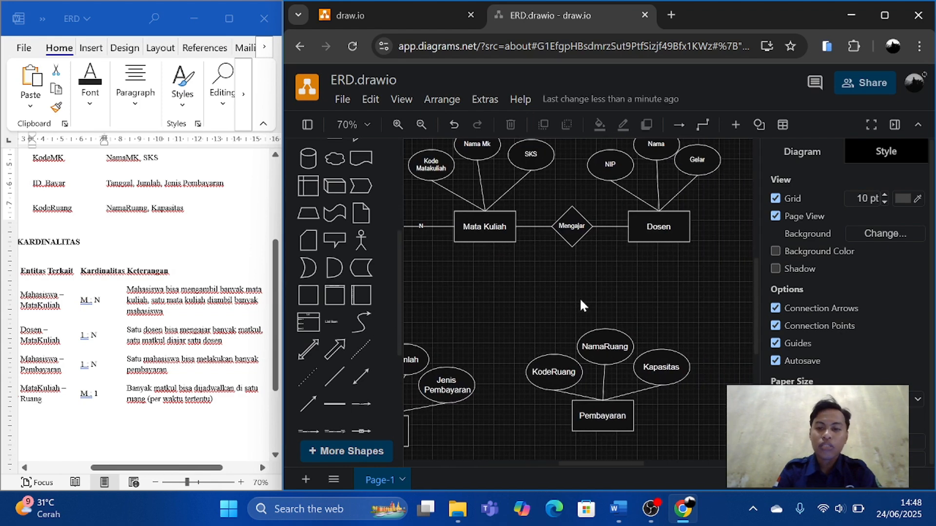
double_click(534, 225)
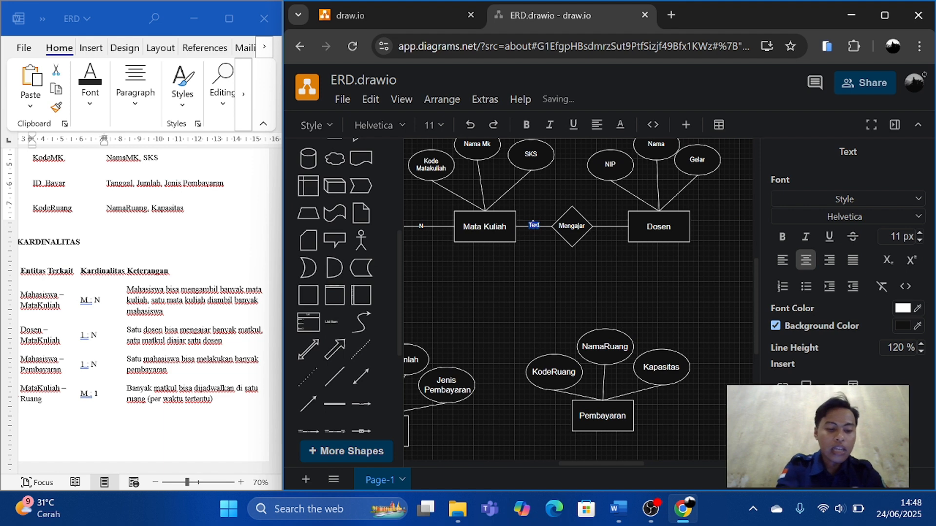
key(BackSpace)
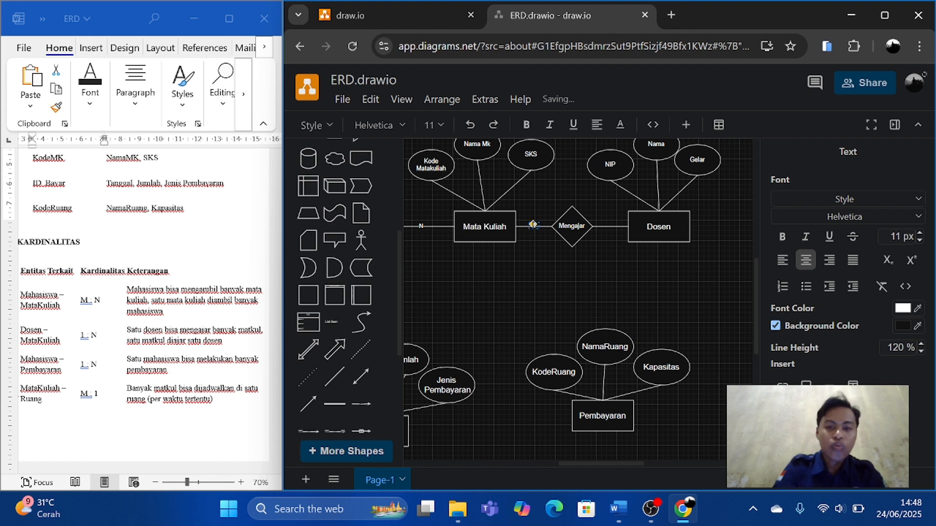
double_click(606, 227)
text(N)
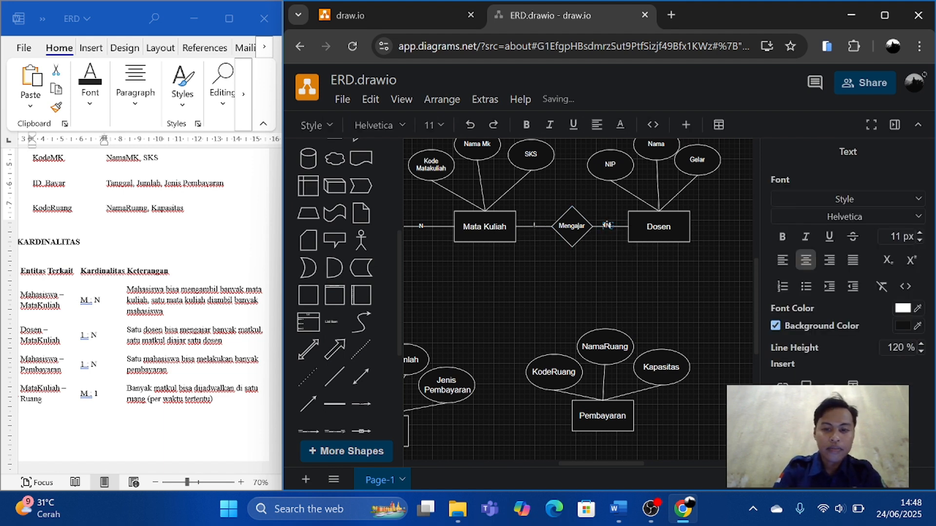
Re-enter the cardinality "1" on the line between Mata Kuliah and Mengajar and check the label up close.
scroll(602, 285, up, 4)
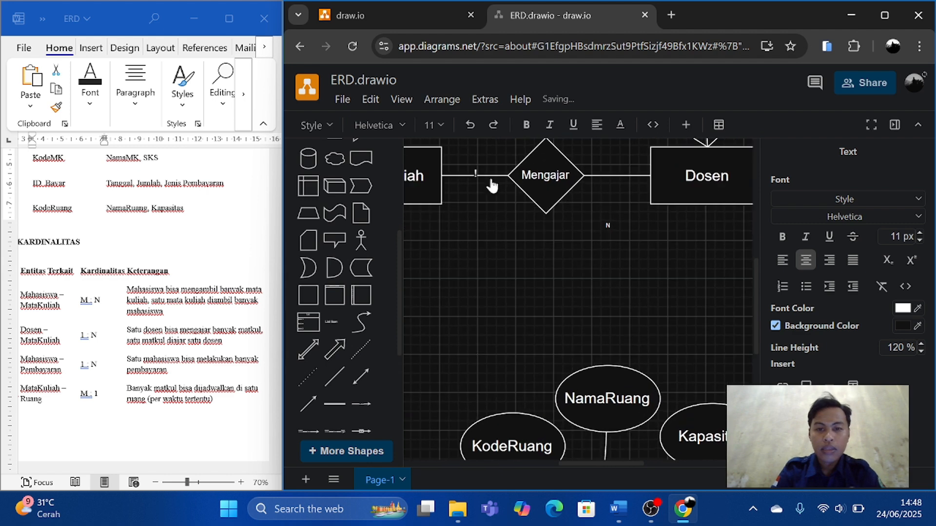
click(476, 174)
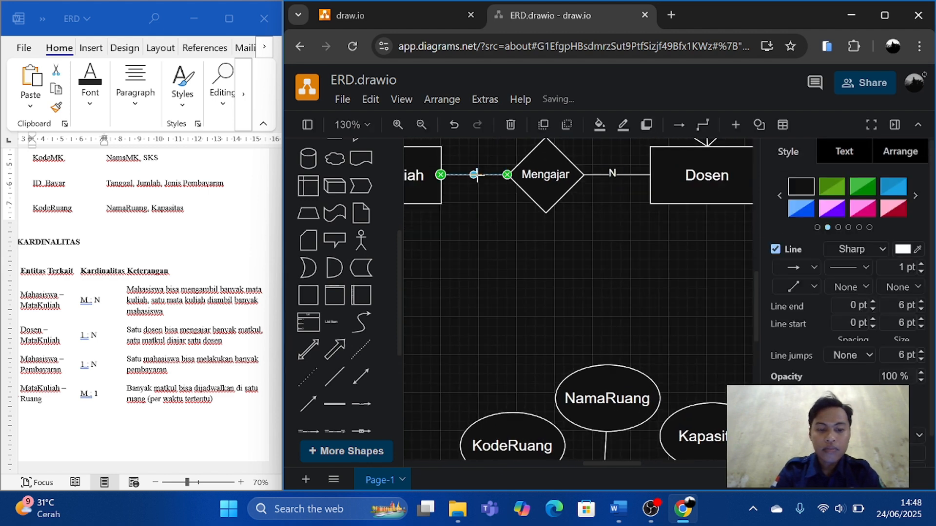
double_click(477, 176)
text(1)
click(533, 273)
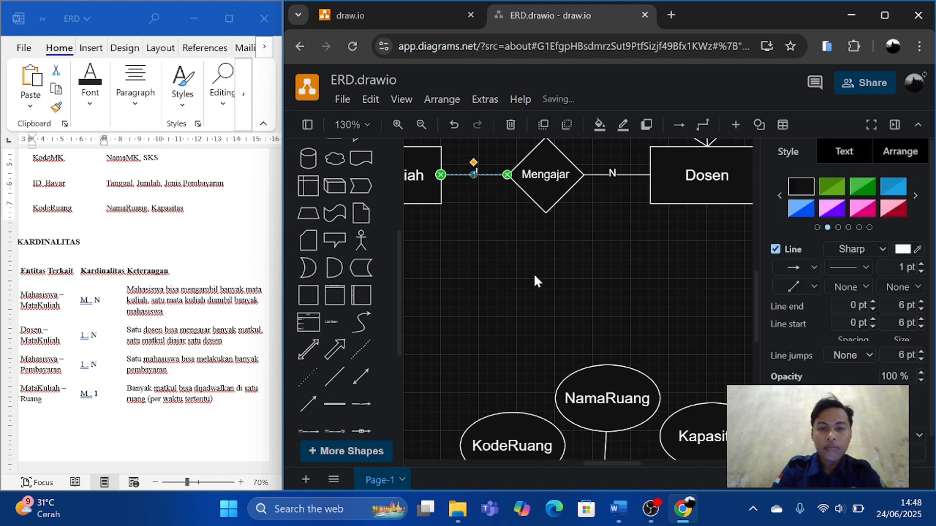
click(533, 273)
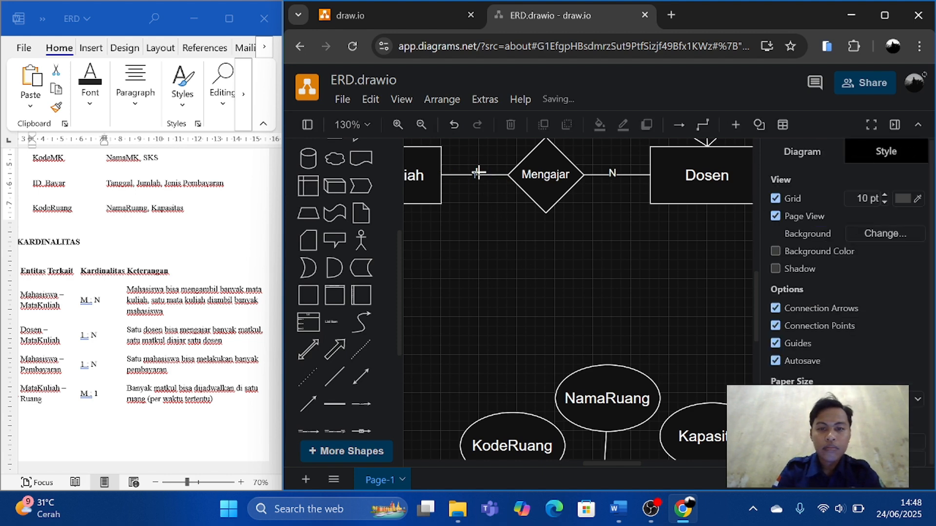
click(476, 174)
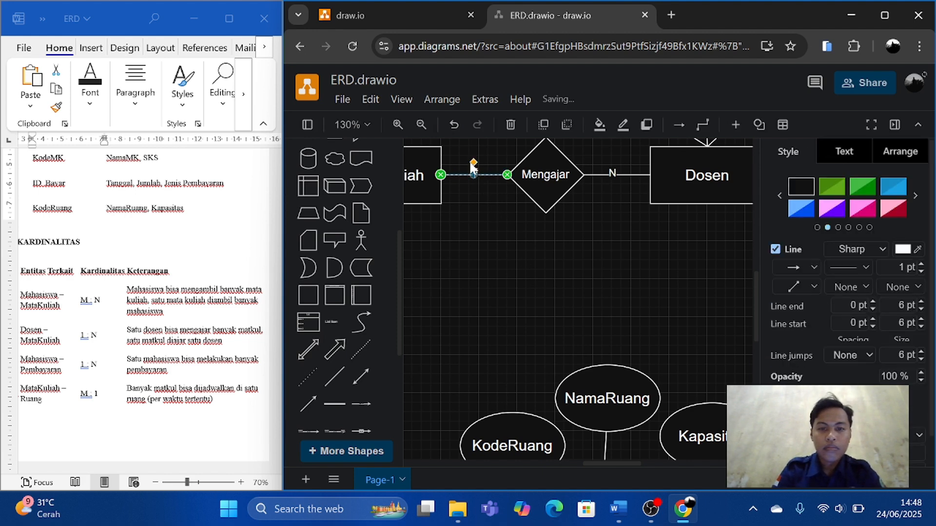
scroll(481, 213, up, 4)
scroll(481, 213, up, 4)
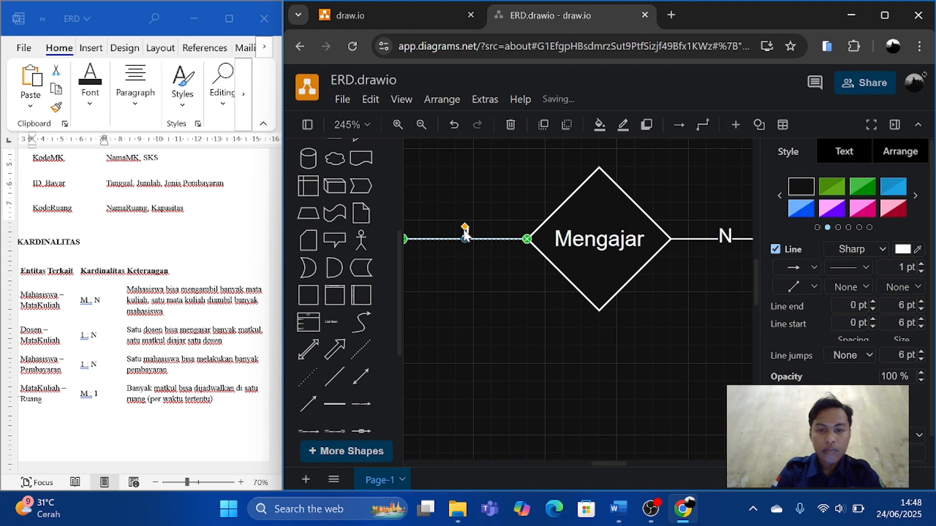
click(467, 260)
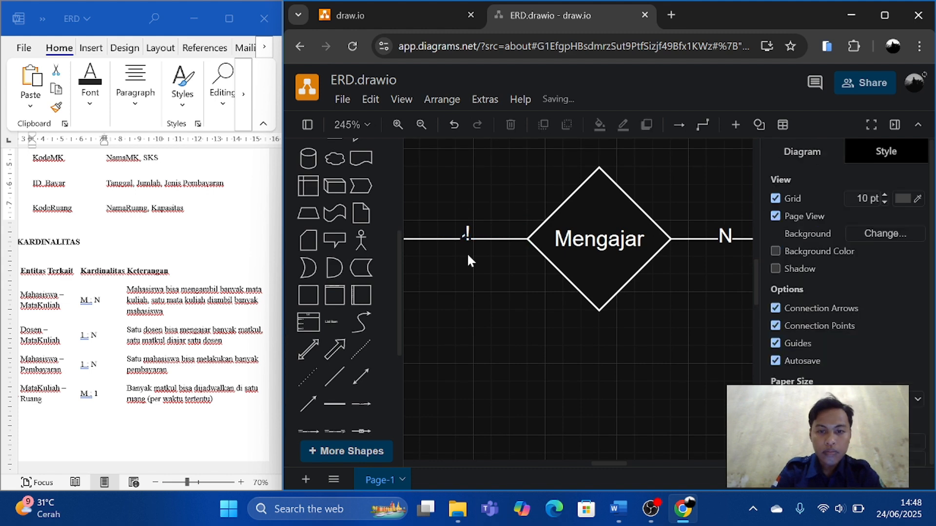
click(468, 236)
key(Escape)
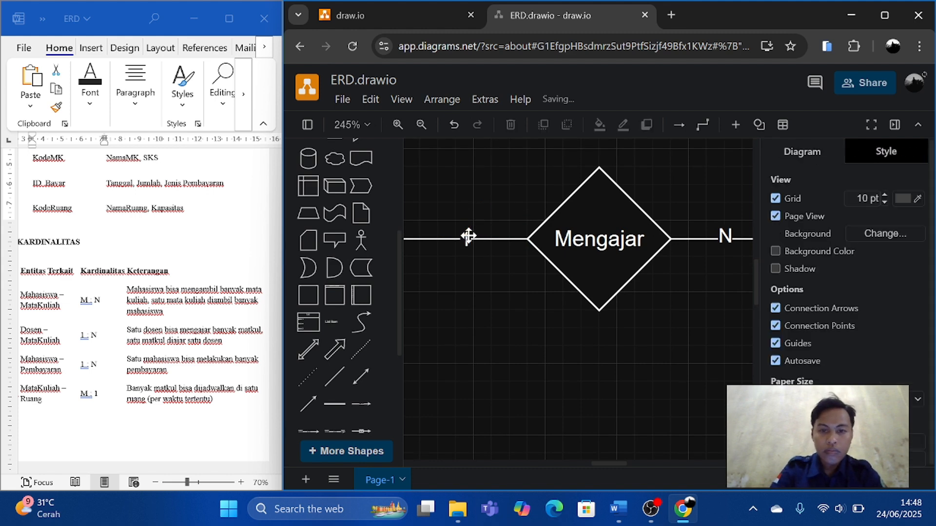
Rename the rectangle below the KodeRuang, NamaRuang and Kapasitas ovals as "Ruang".
scroll(504, 337, down, 3)
scroll(504, 337, down, 3)
scroll(504, 337, down, 4)
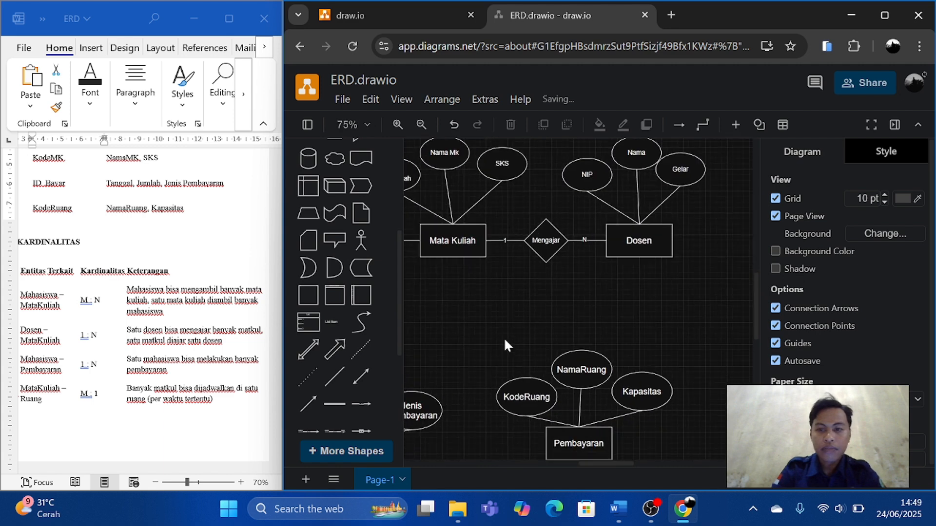
scroll(504, 338, down, 5)
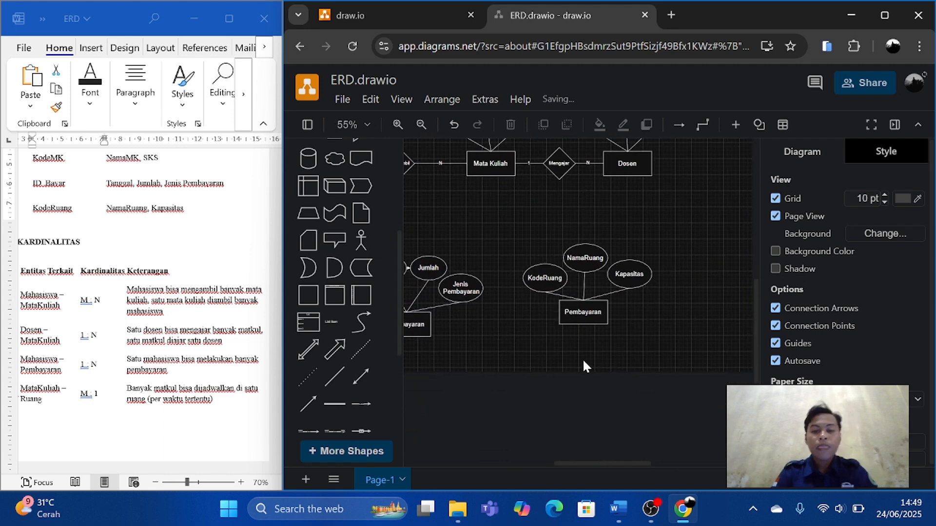
scroll(585, 367, down, 3)
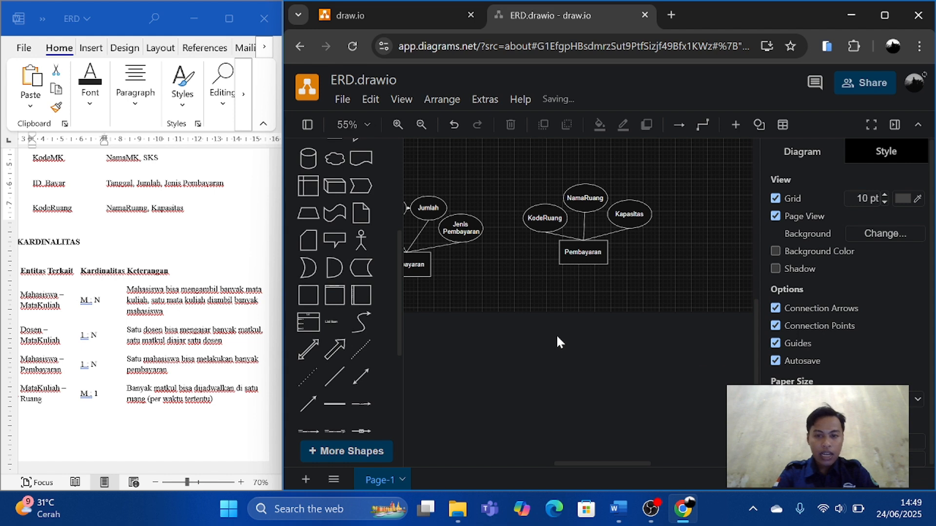
scroll(557, 335, up, 5)
scroll(557, 334, down, 3)
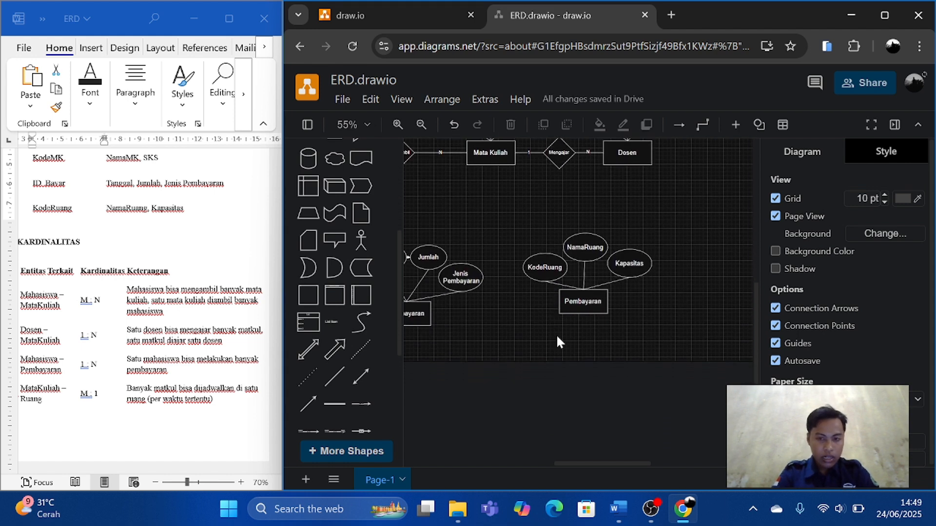
double_click(583, 307)
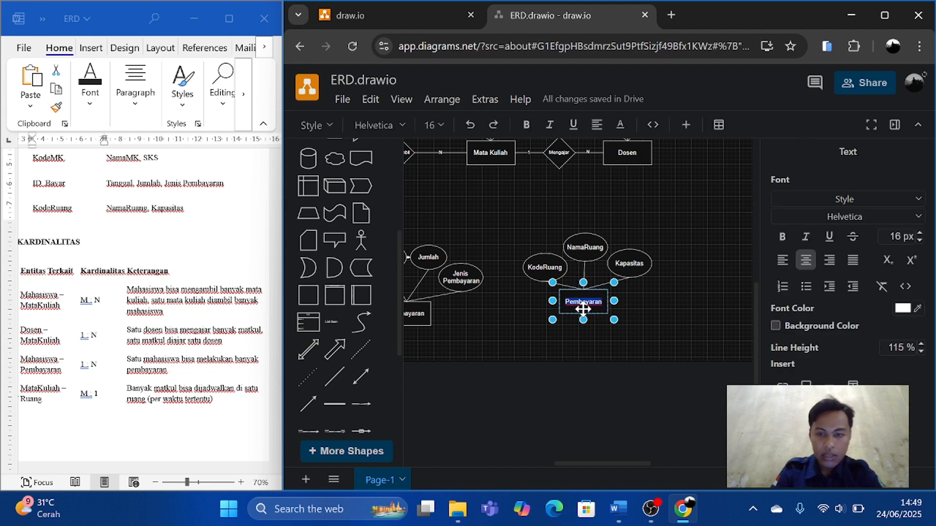
text(Ruan)
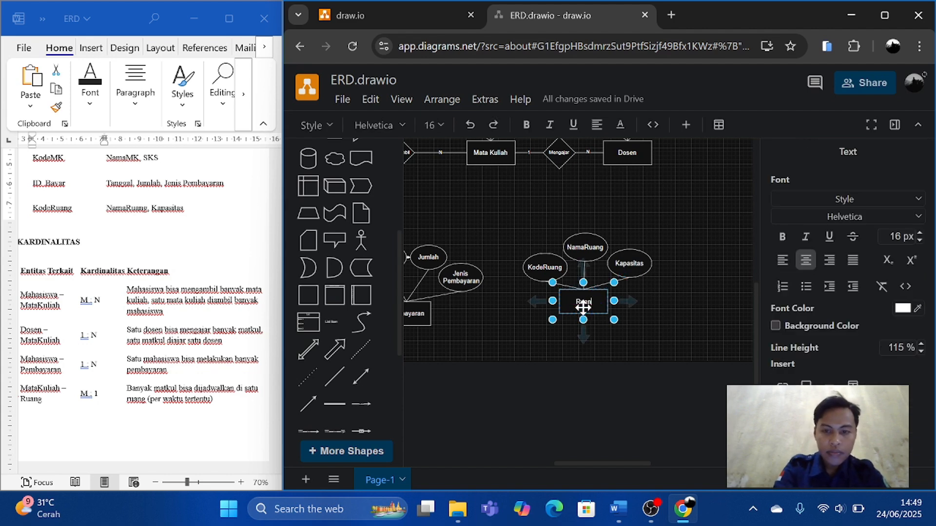
text(g)
click(674, 326)
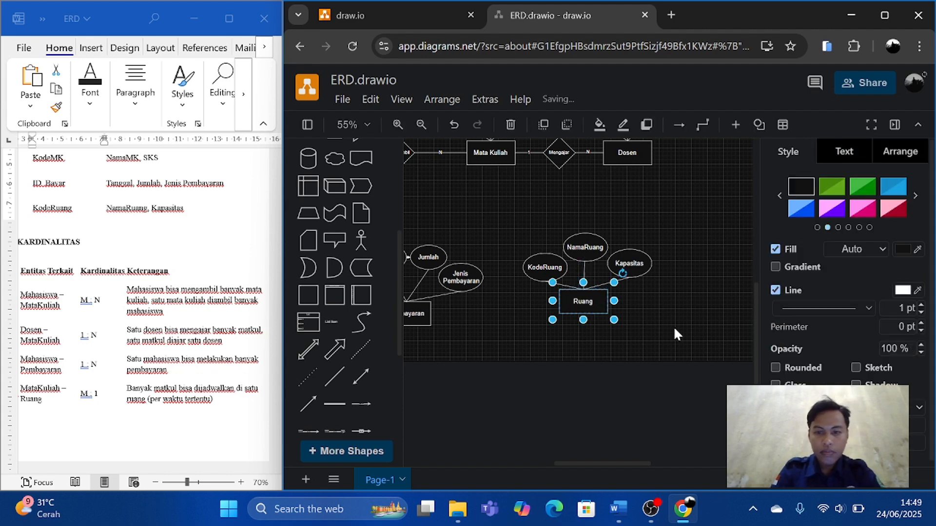
Duplicate the Mengajar diamond and place the copy below the Mata Kuliah rectangle, between the Pembayaran and Ruang groups.
scroll(517, 336, down, 1)
scroll(516, 336, left, 1)
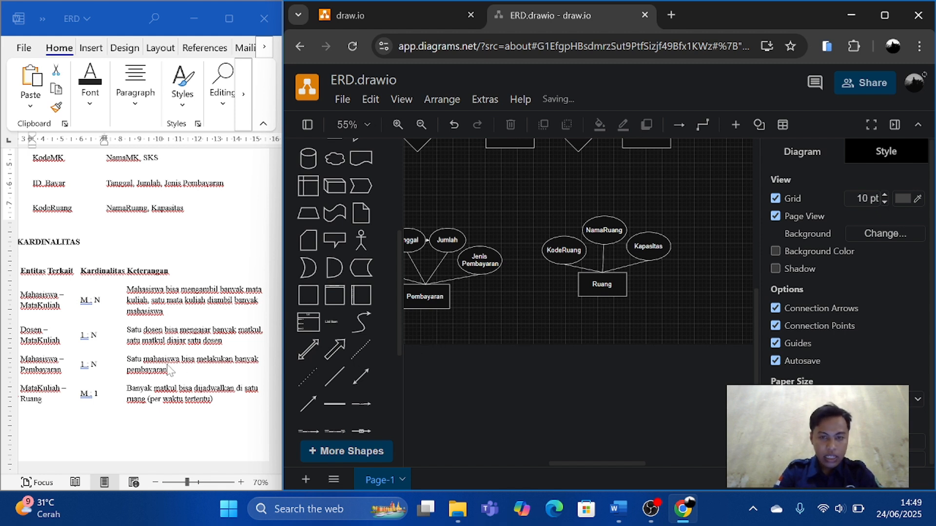
scroll(168, 370, up, 1)
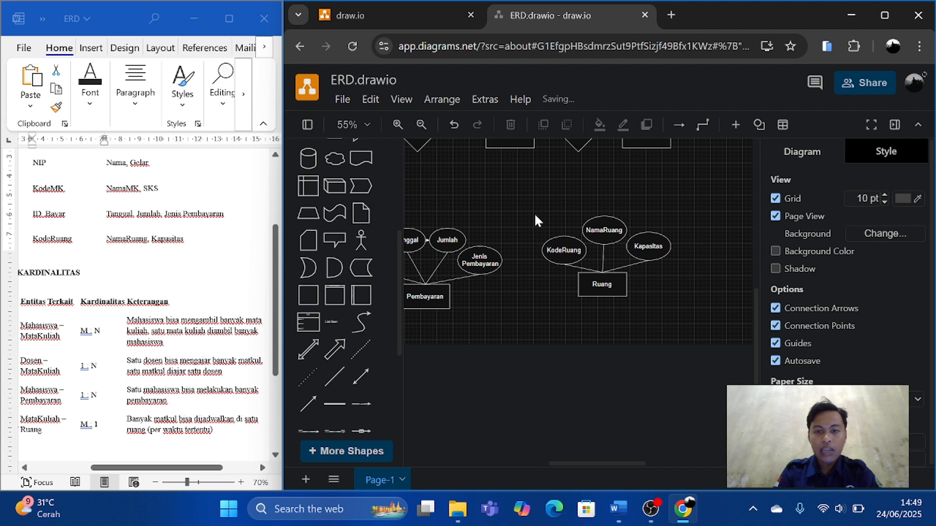
scroll(535, 216, up, 2)
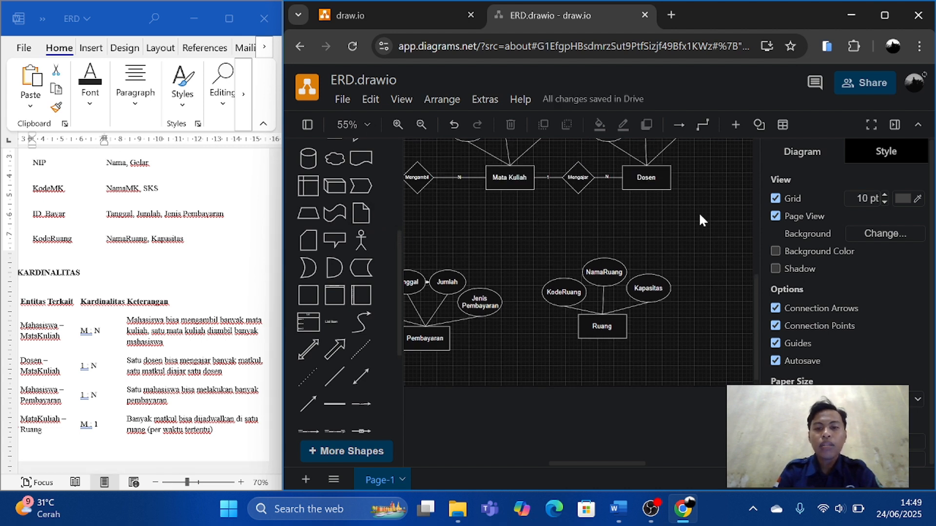
scroll(452, 206, left, 2)
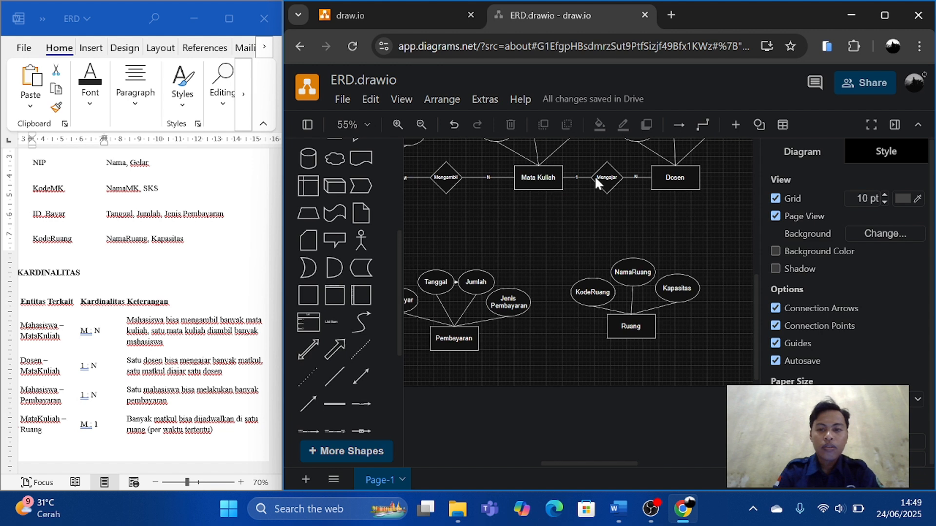
click(610, 178)
key(ctrl+d)
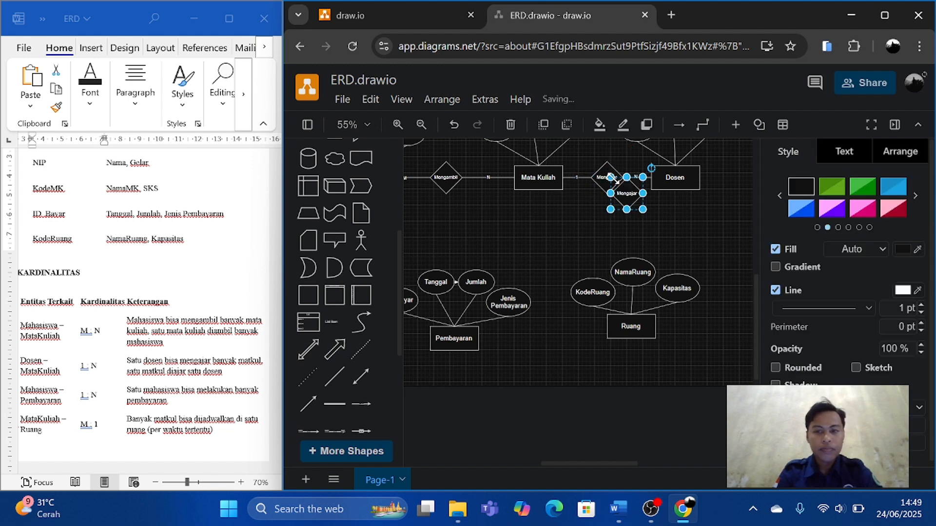
drag(627, 191, 545, 261)
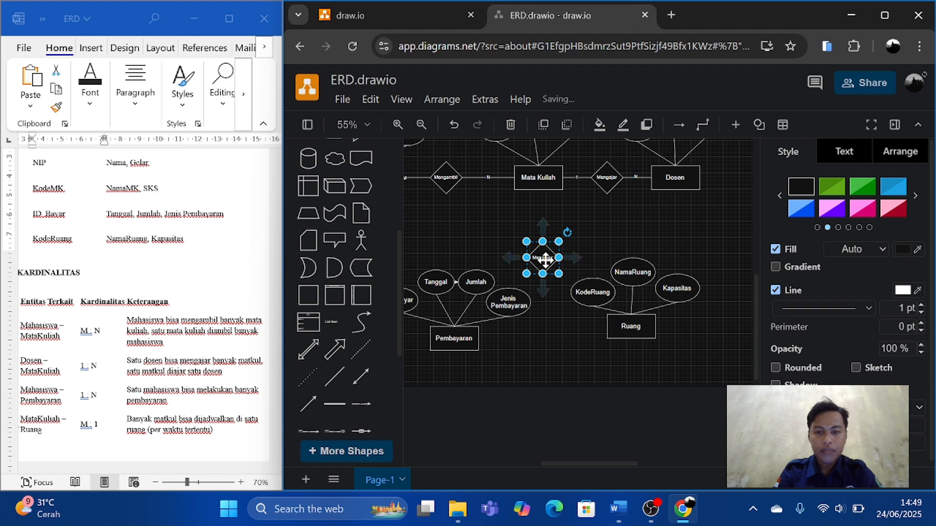
Rename the copied diamond below Mata Kuliah as "Di Jadwalkan Di".
double_click(545, 261)
key(BackSpace)
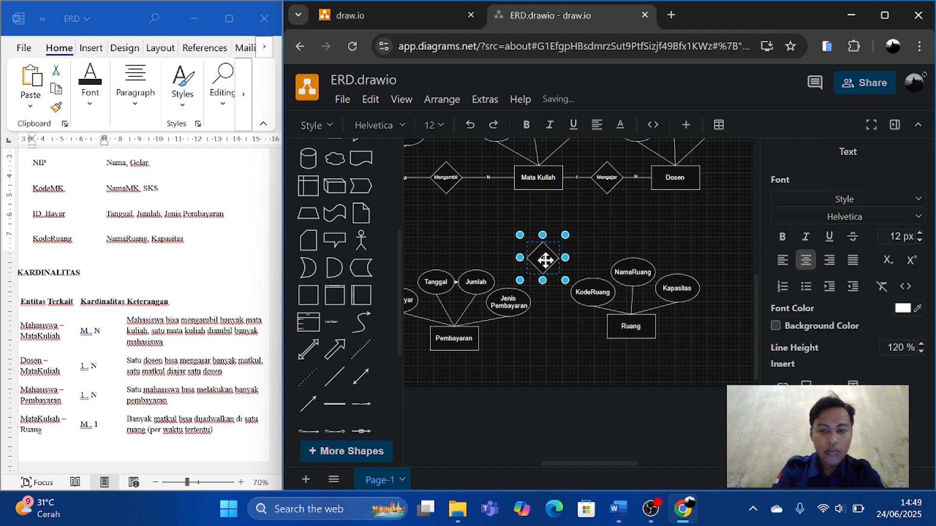
text(Di Jadwalk)
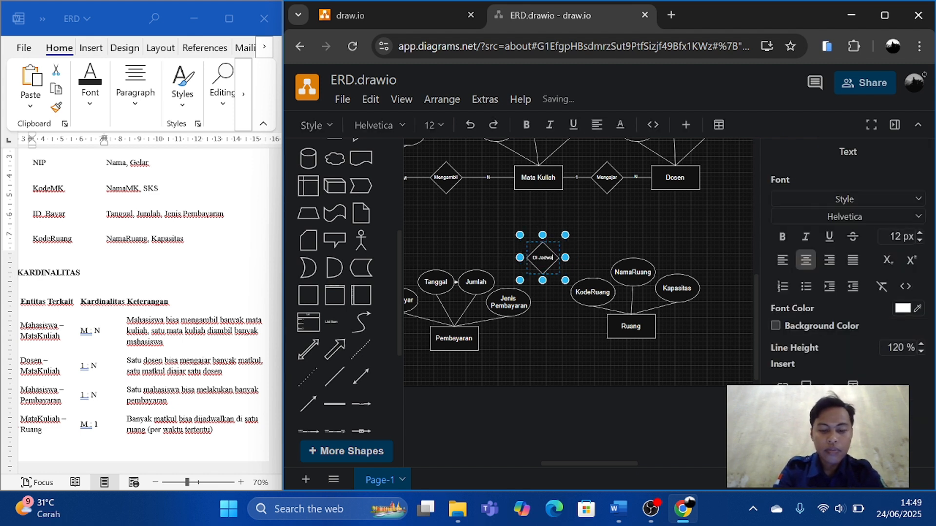
text(an di)
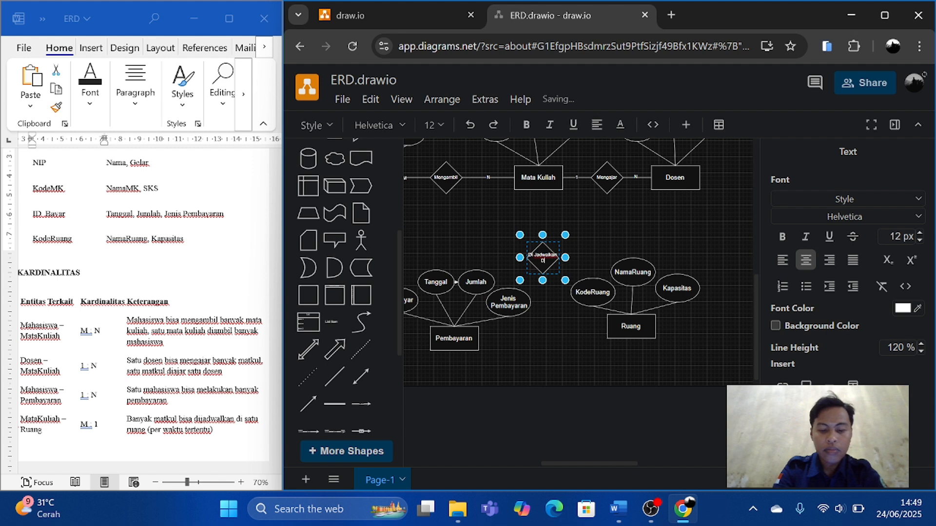
click(604, 255)
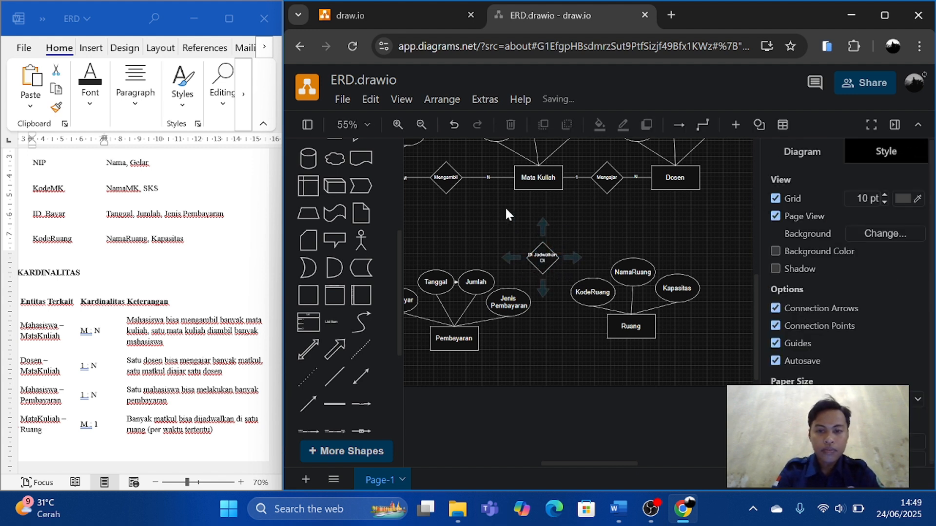
Add a plain line connecting the bottom of the Mata Kuliah rectangle to the top of the Di Jadwalkan Di diamond.
scroll(478, 337, down, 1)
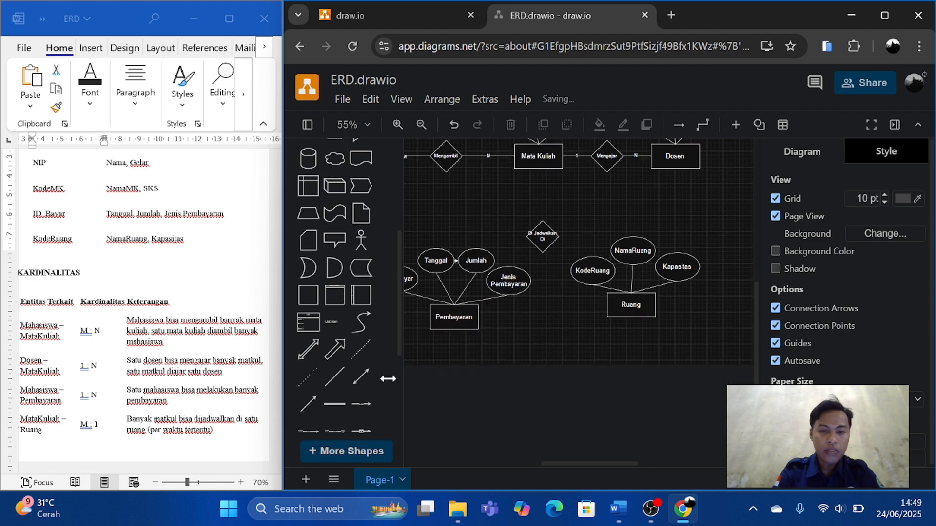
click(334, 377)
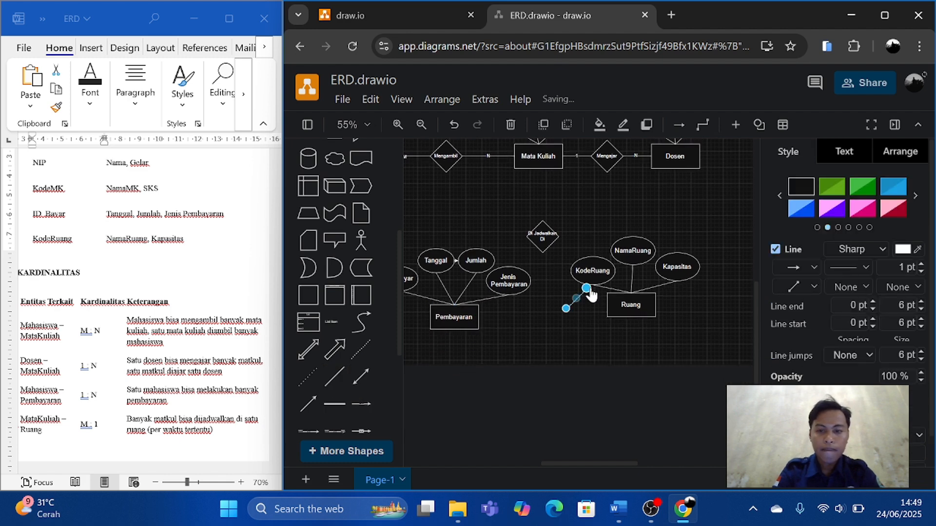
drag(587, 290, 538, 208)
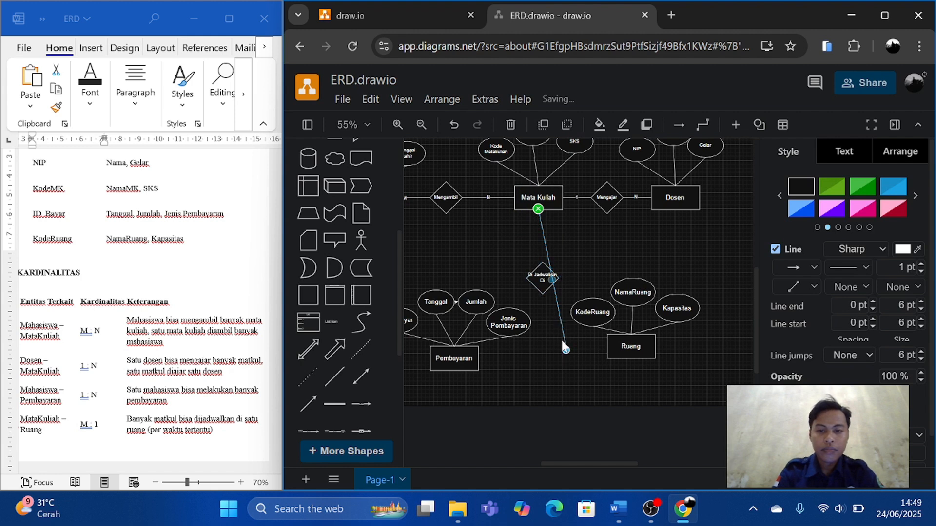
drag(566, 349, 542, 263)
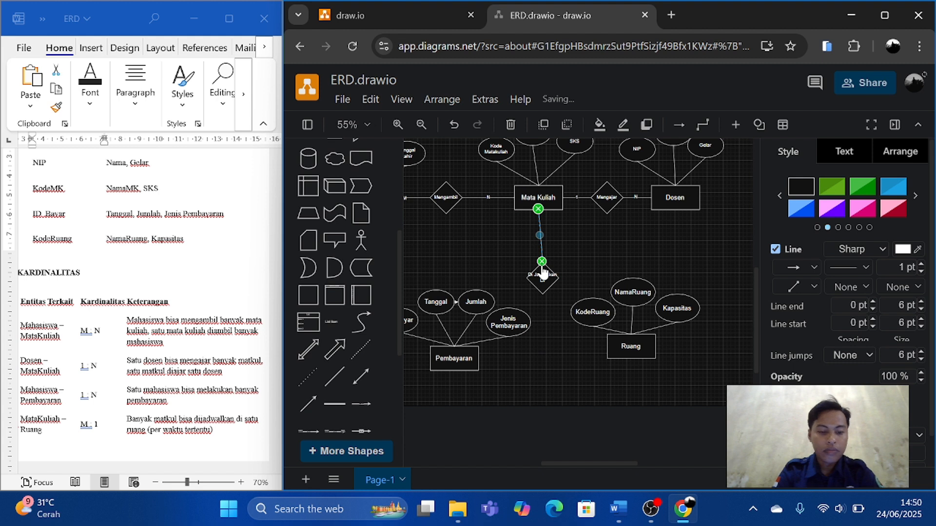
Duplicate the plain line that connects the Mata Kuliah rectangle to the Di Jadwalkan Di diamond.
key(ctrl+c)
key(ctrl+v)
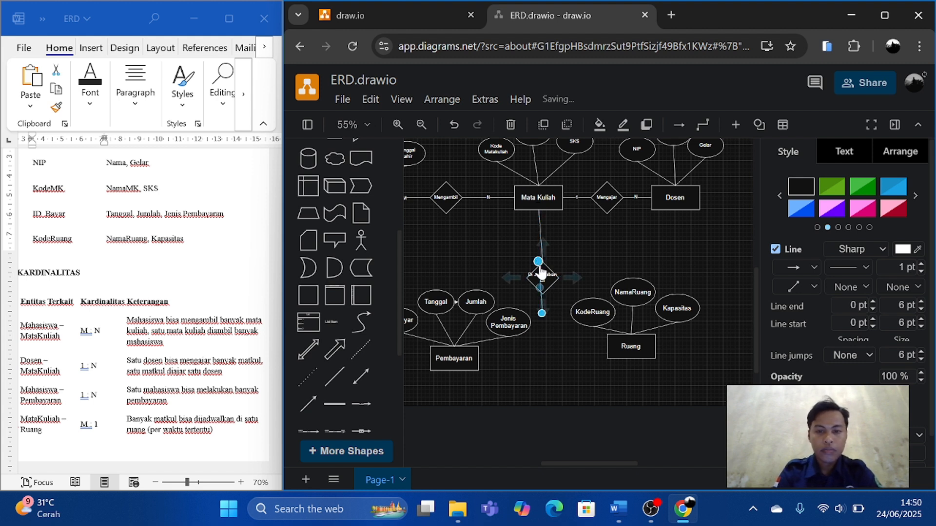
drag(541, 319, 606, 346)
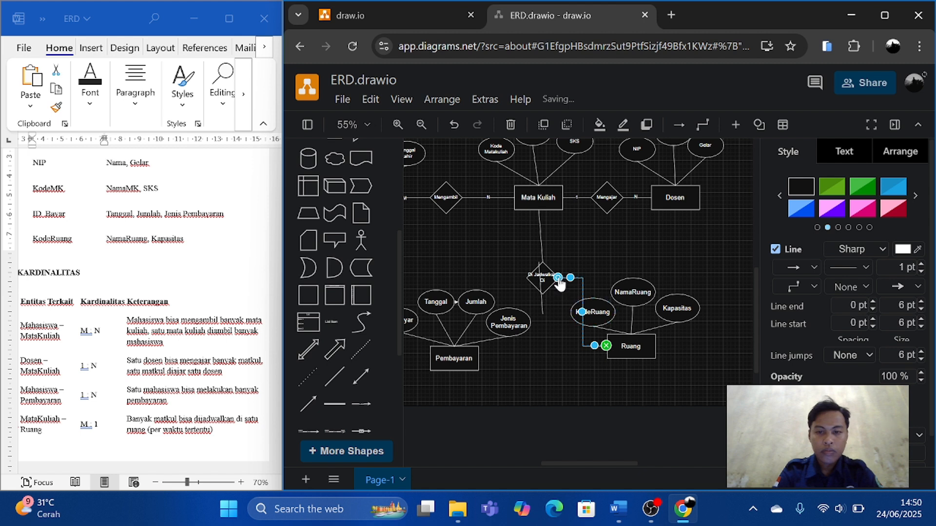
drag(558, 278, 546, 295)
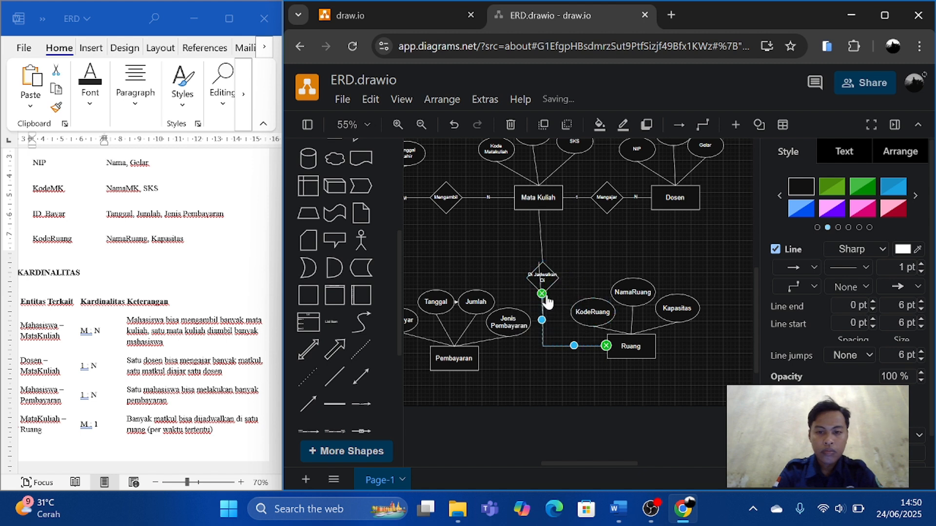
click(539, 273)
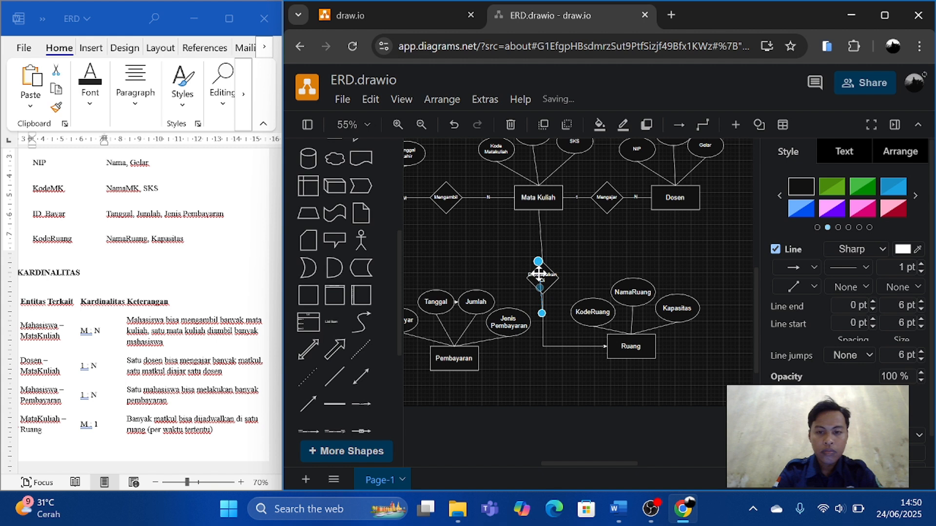
click(569, 345)
key(Delete)
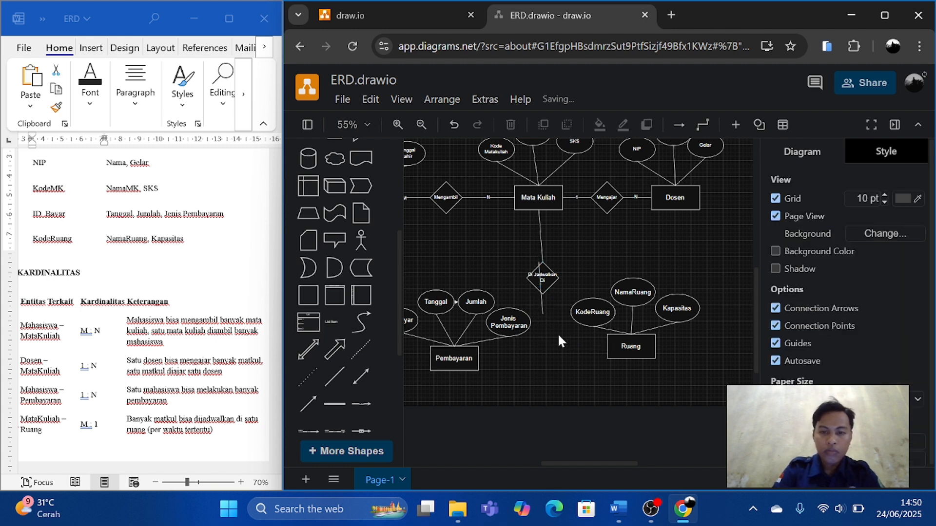
Attach the copied line from the bottom of the Di Jadwalkan Di diamond to the Ruang rectangle's left side, bending it at a right angle.
click(542, 313)
drag(560, 343, 606, 345)
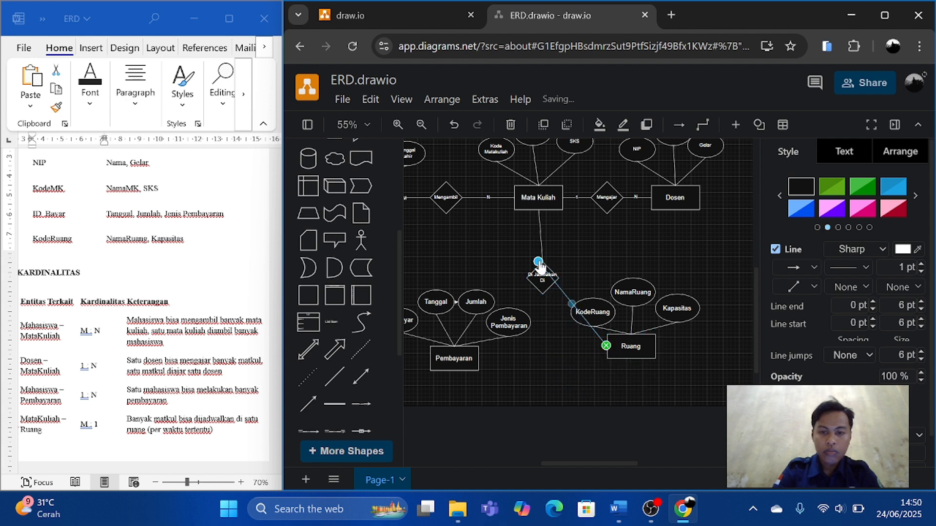
drag(538, 262, 542, 293)
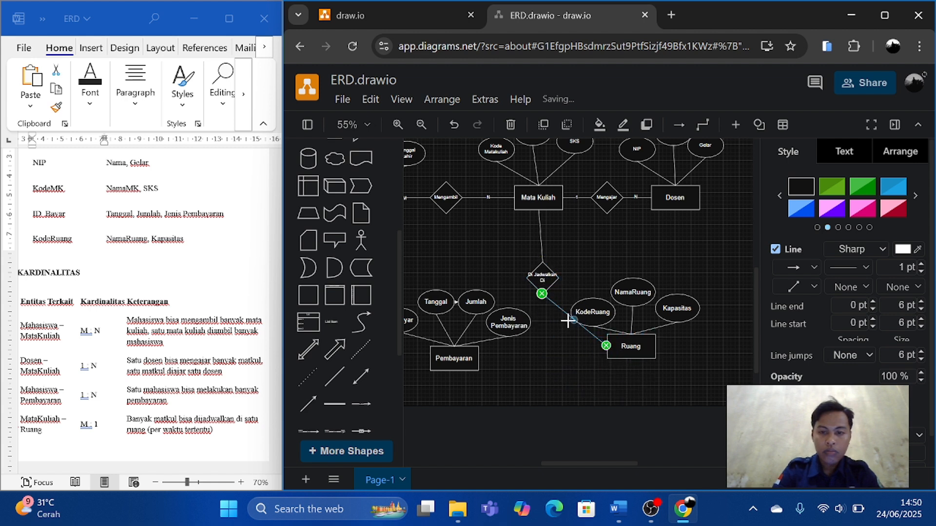
drag(576, 326, 542, 344)
click(593, 386)
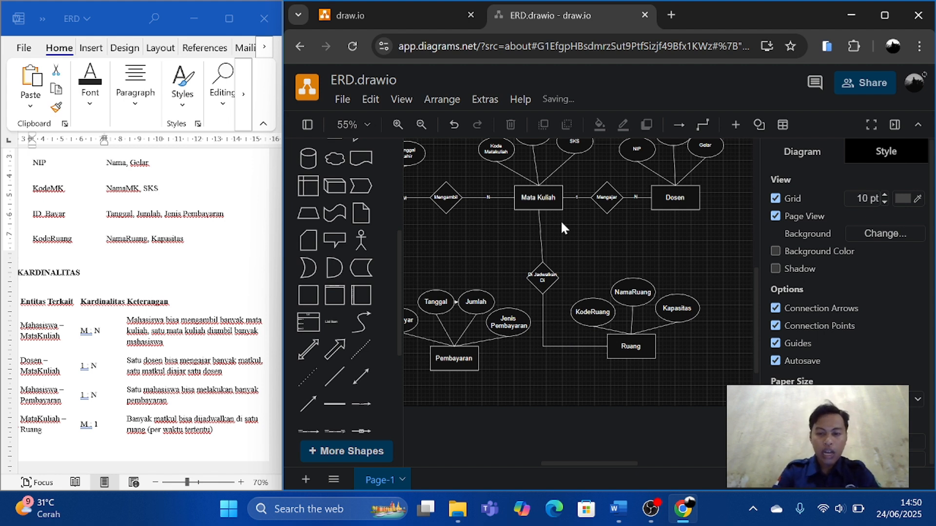
Label the line between Mata Kuliah and Di Jadwalkan Di as M and the line leading to Ruang as 1.
scroll(135, 400, down, 1)
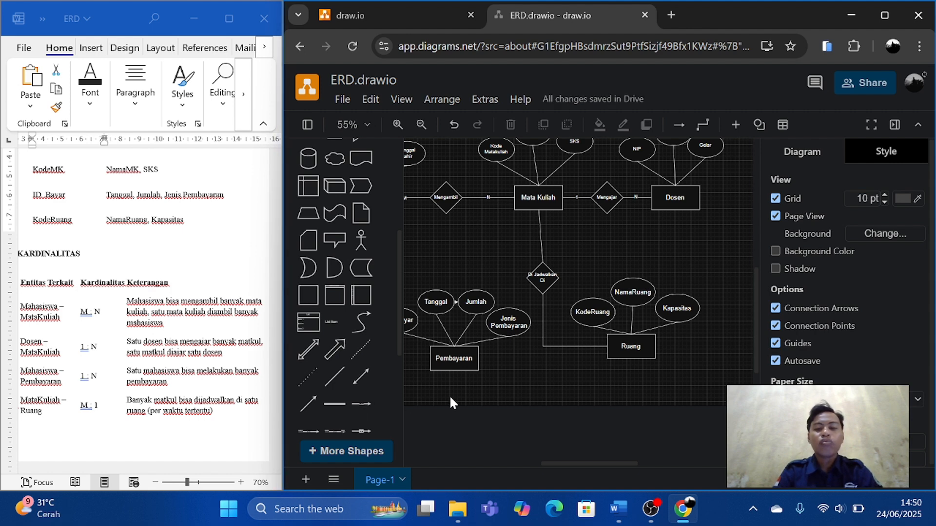
scroll(563, 372, up, 2)
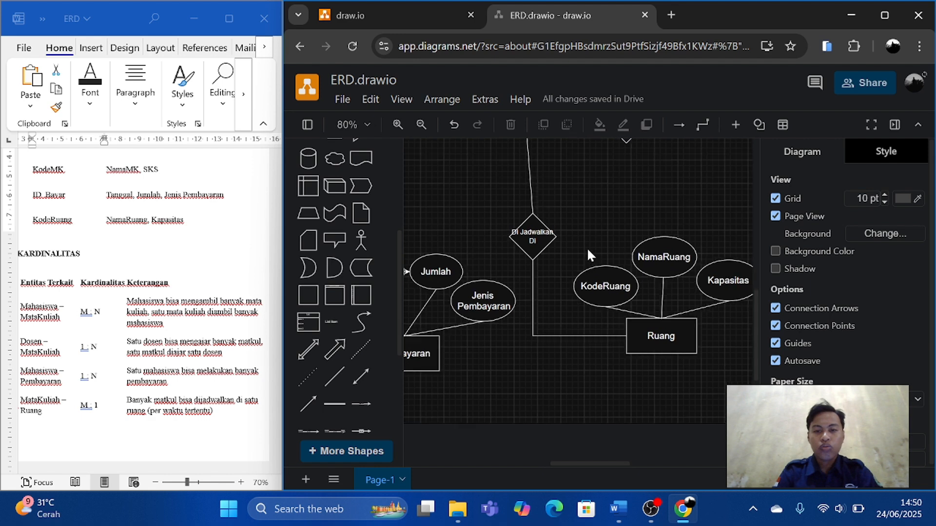
scroll(587, 247, up, 1)
scroll(559, 210, up, 1)
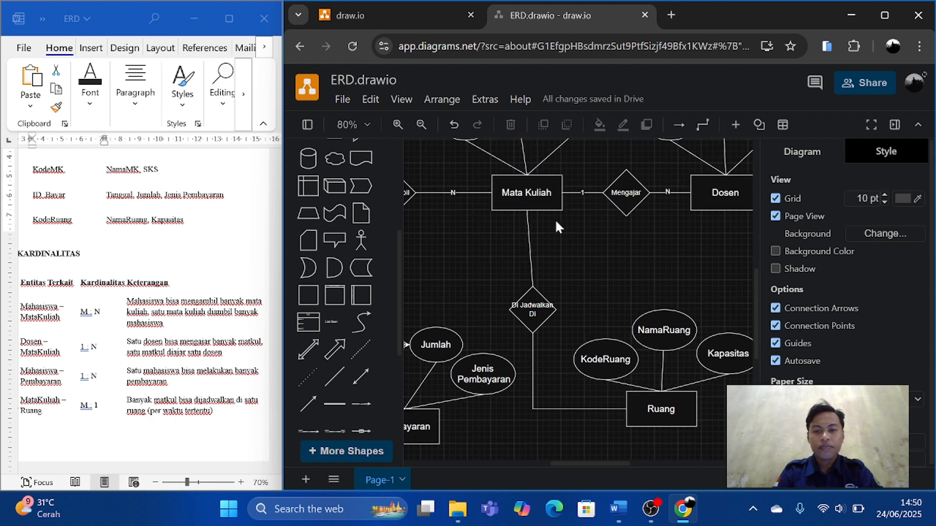
double_click(528, 243)
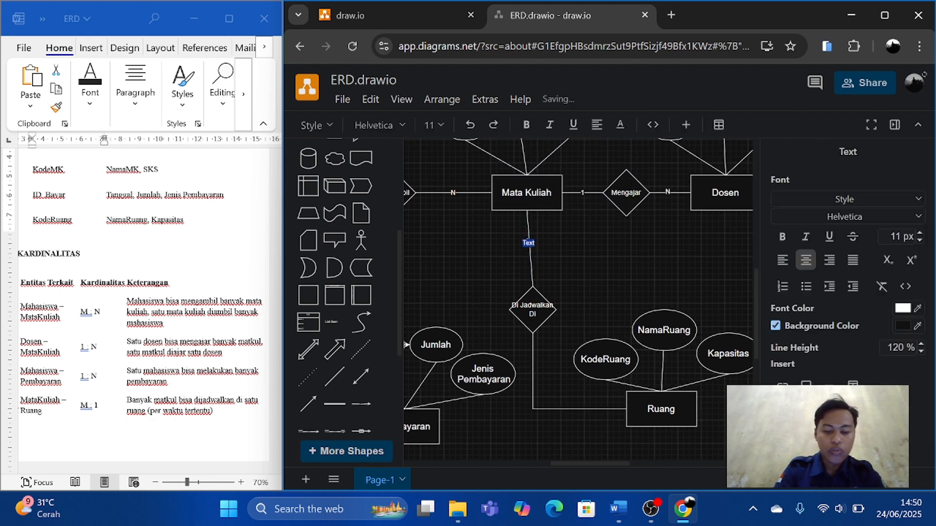
text(M)
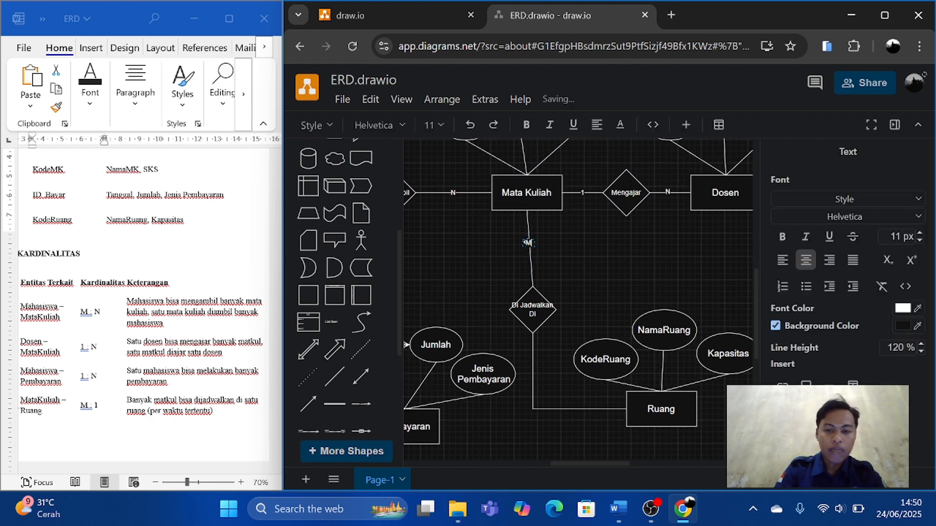
double_click(580, 407)
text(1)
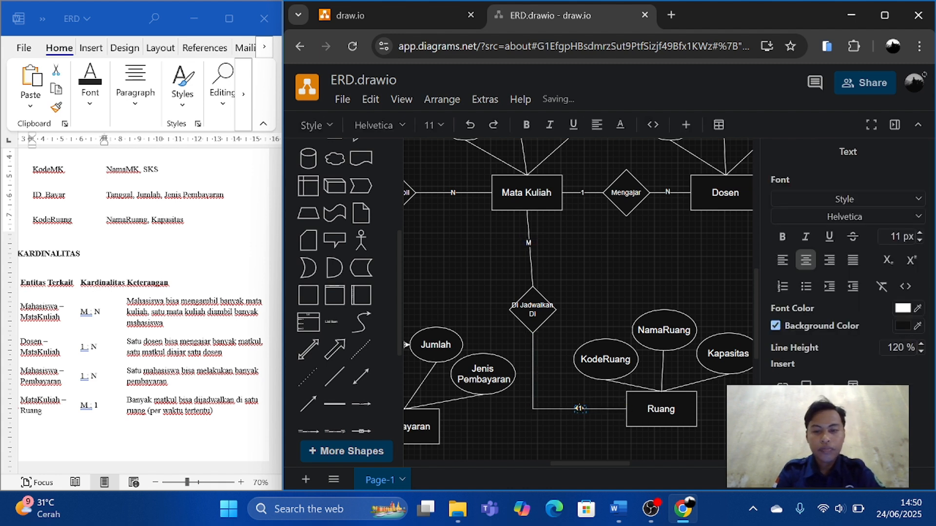
click(584, 431)
Nudge the Mata Kuliah rectangle and its attribute ovals slightly right so the line to Di Jadwalkan Di runs vertically.
scroll(584, 431, down, 3)
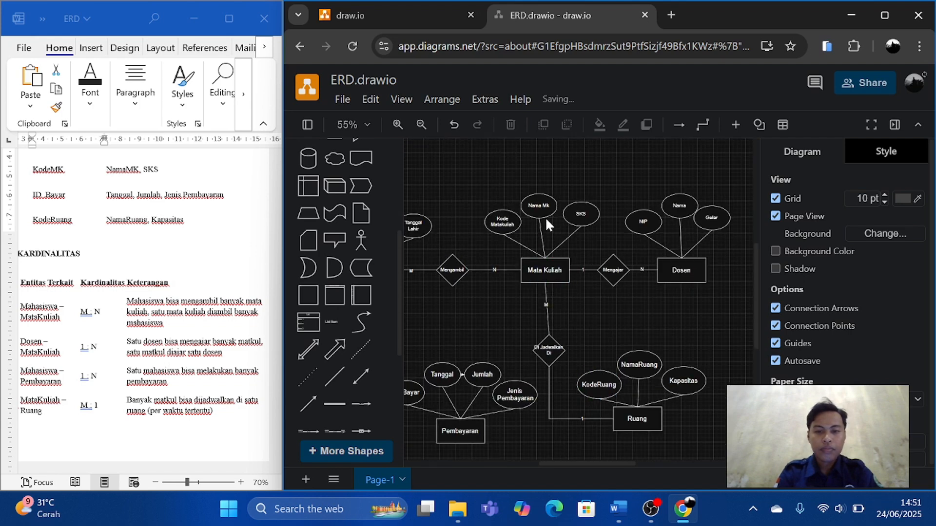
drag(473, 171, 602, 302)
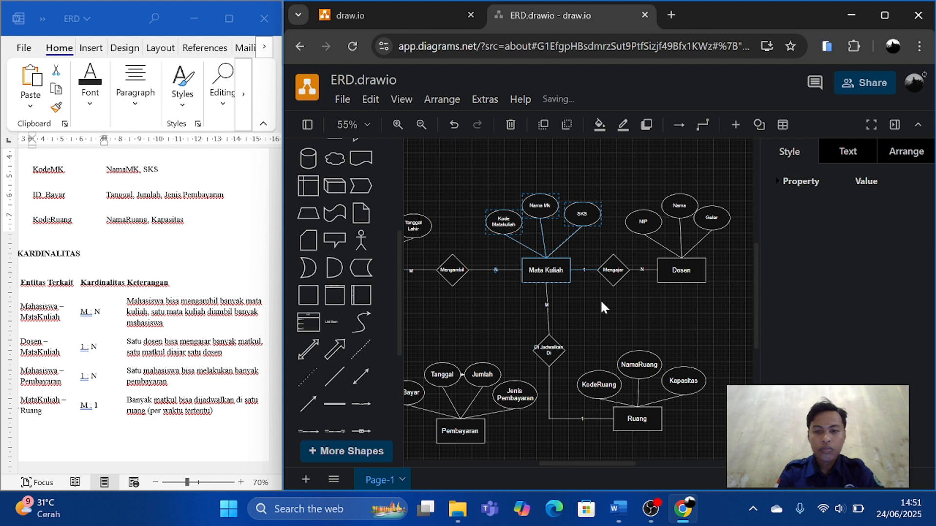
key(Right)
key(Right)
key(Right)
key(Right)
key(Right)
key(Right)
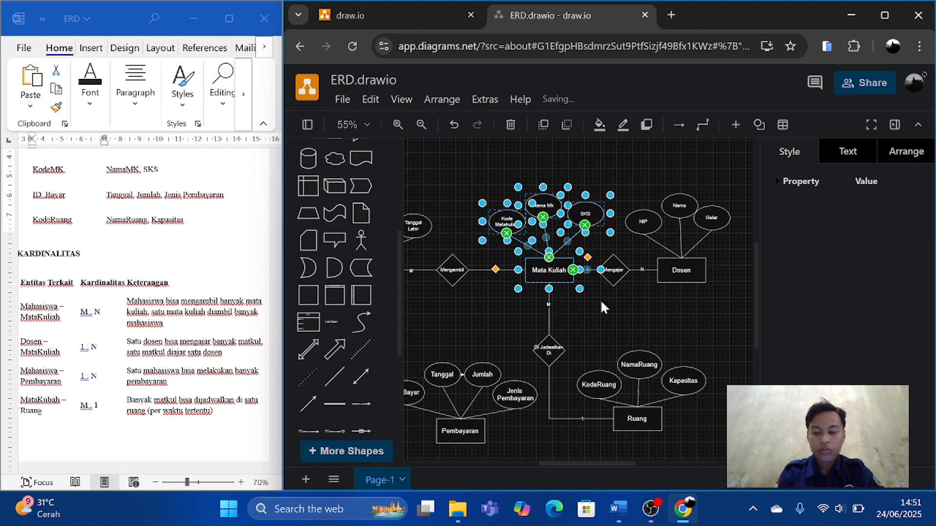
click(616, 324)
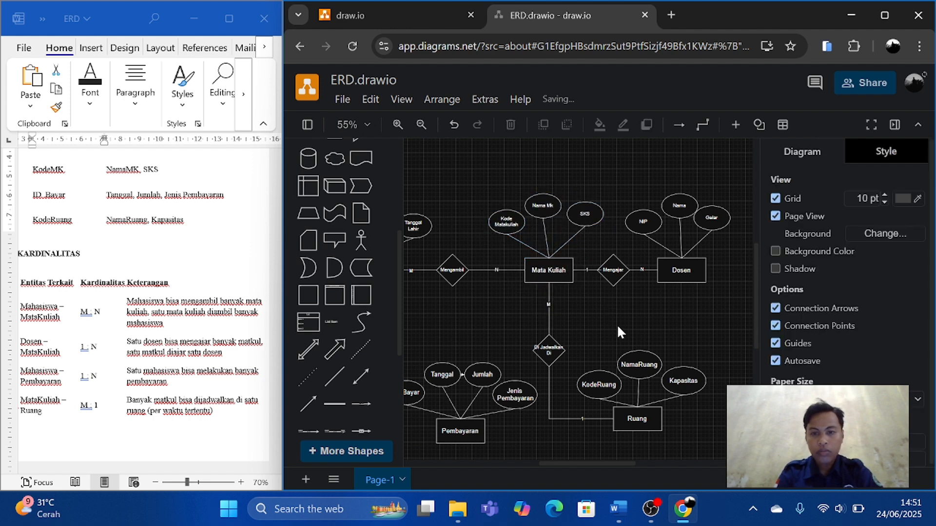
Compare the relations in the document's cardinality table with the diagram, including the area around the Pembayaran group.
scroll(616, 323, down, 5)
scroll(615, 327, left, 2)
scroll(616, 328, down, 1)
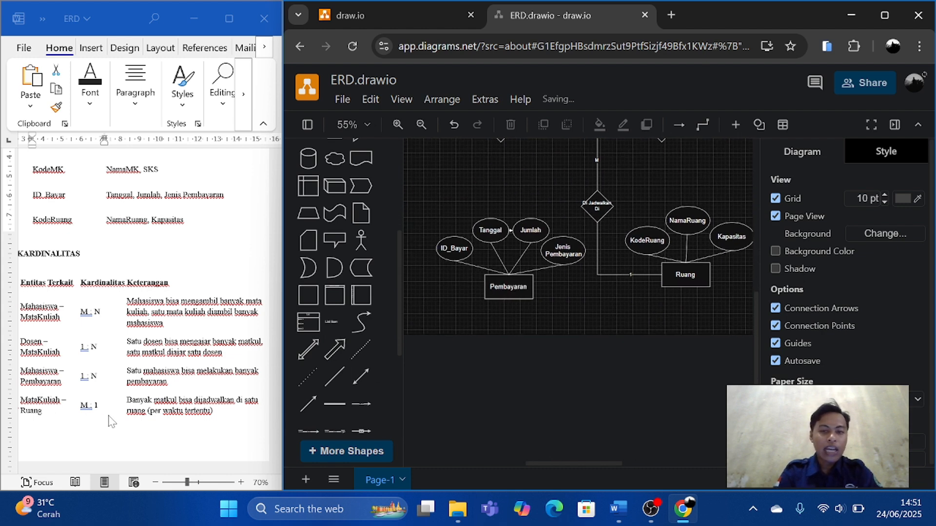
scroll(514, 300, up, 2)
scroll(514, 300, down, 1)
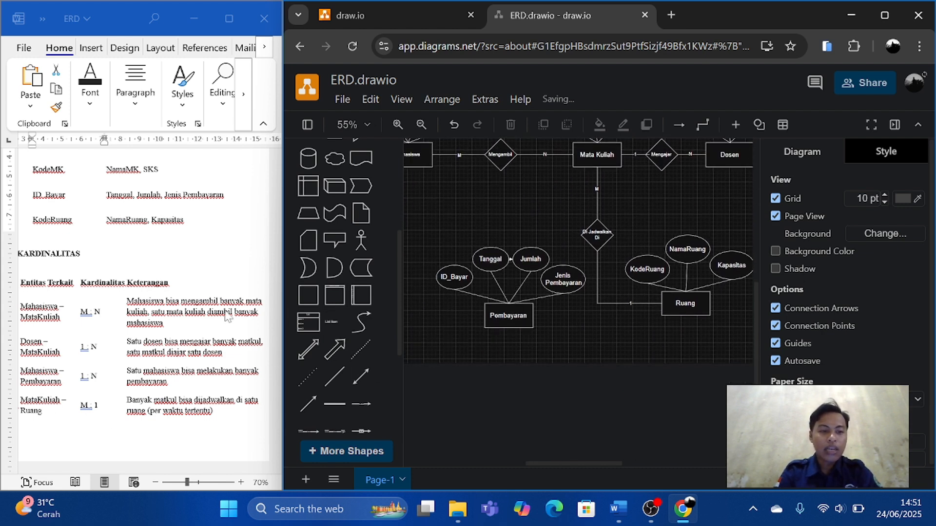
scroll(179, 349, up, 1)
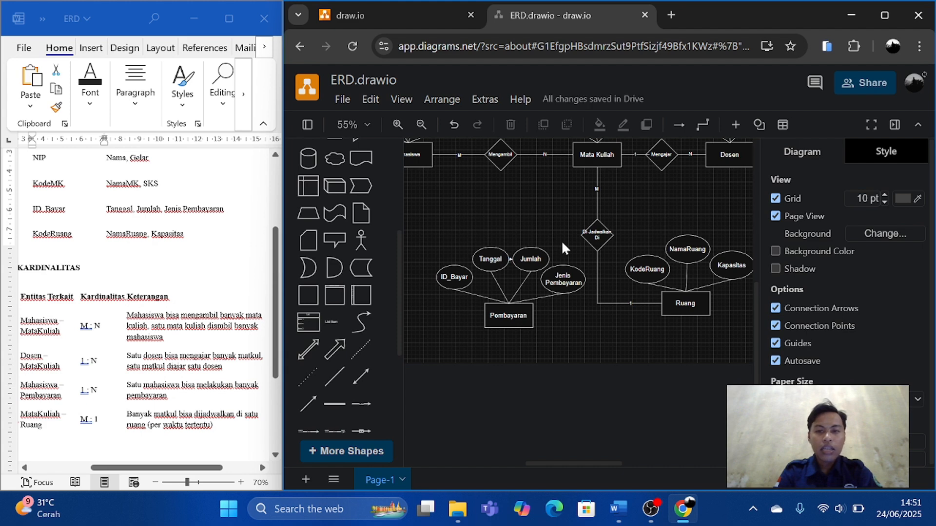
scroll(561, 241, up, 1)
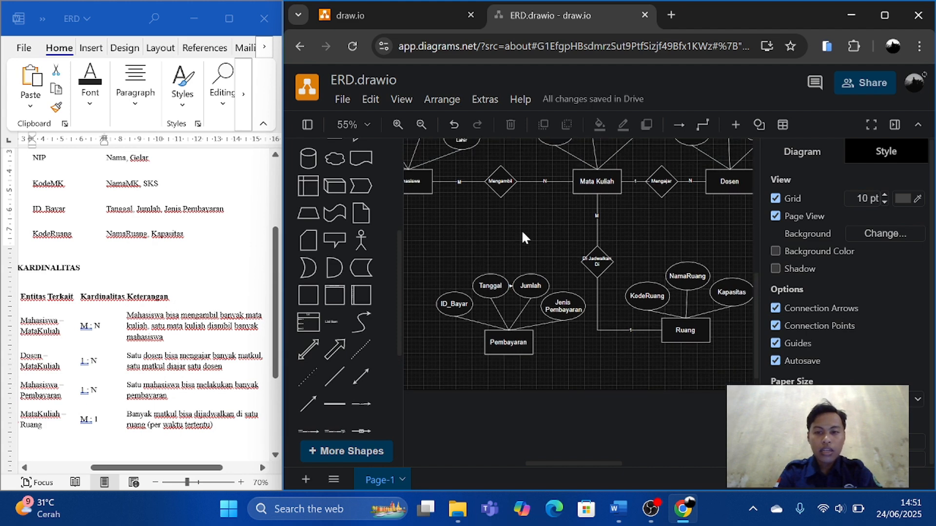
scroll(493, 227, left, 3)
scroll(494, 227, down, 1)
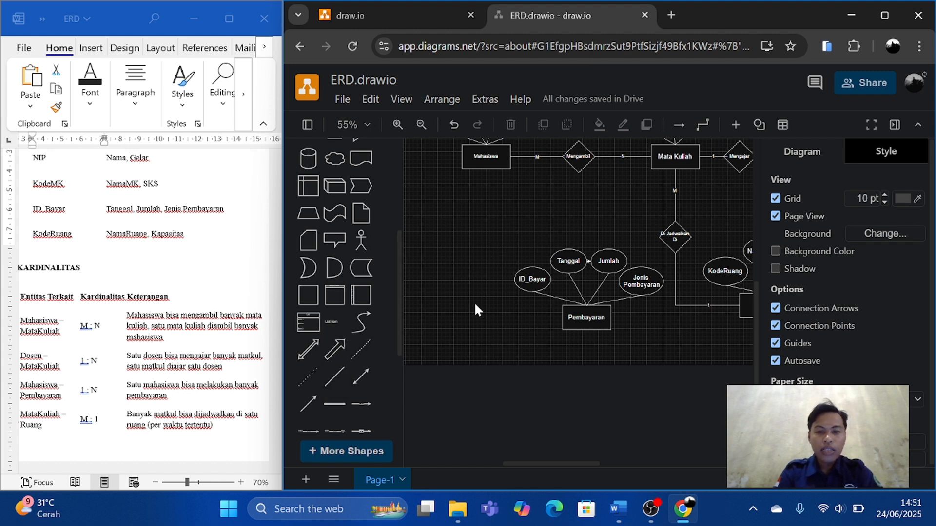
Duplicate the Mengambil diamond to the left of the ID_Bayar oval, below Mahasiswa, and rename the copy as "Membayar".
click(578, 155)
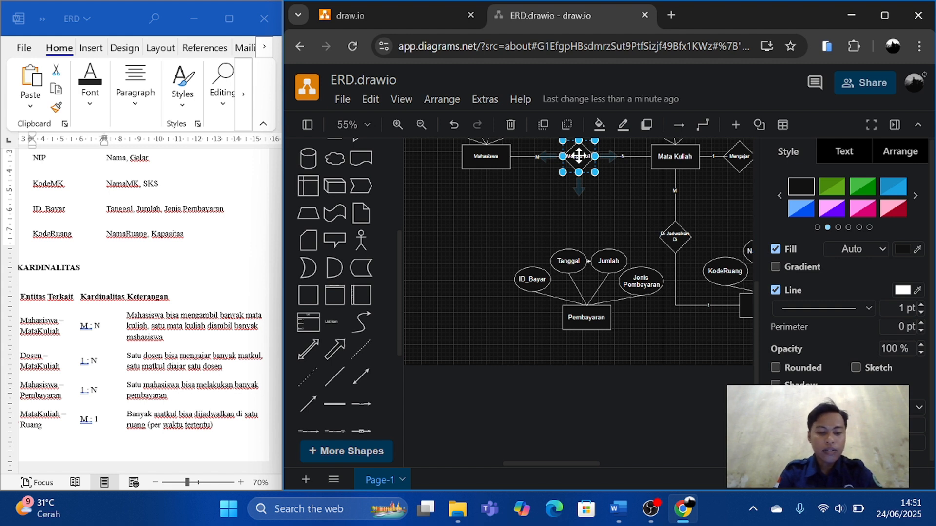
drag(579, 155, 487, 274)
double_click(488, 274)
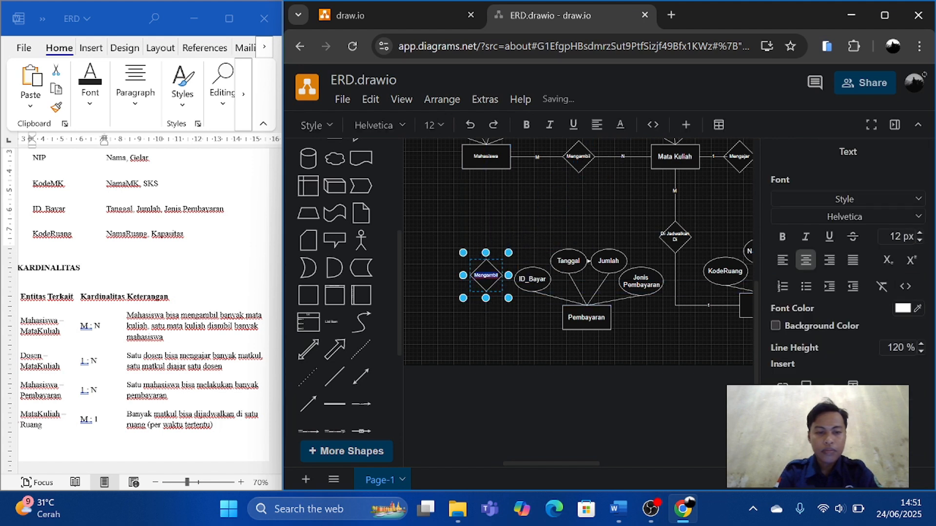
scroll(209, 349, left, 2)
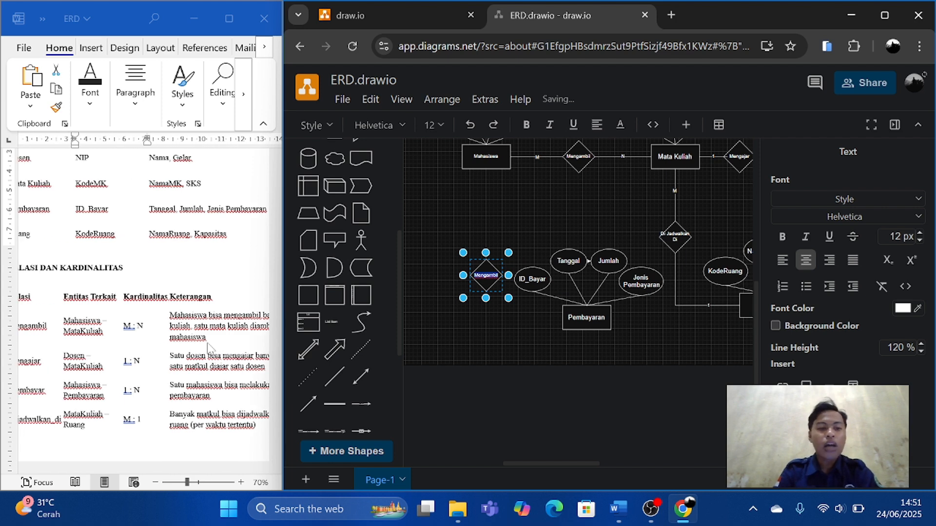
scroll(149, 380, left, 2)
scroll(148, 380, right, 1)
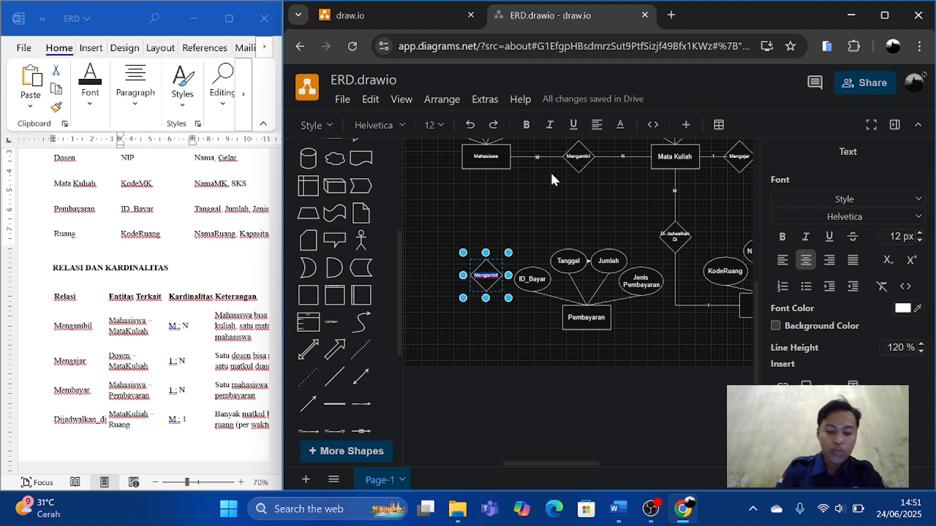
text(Mw)
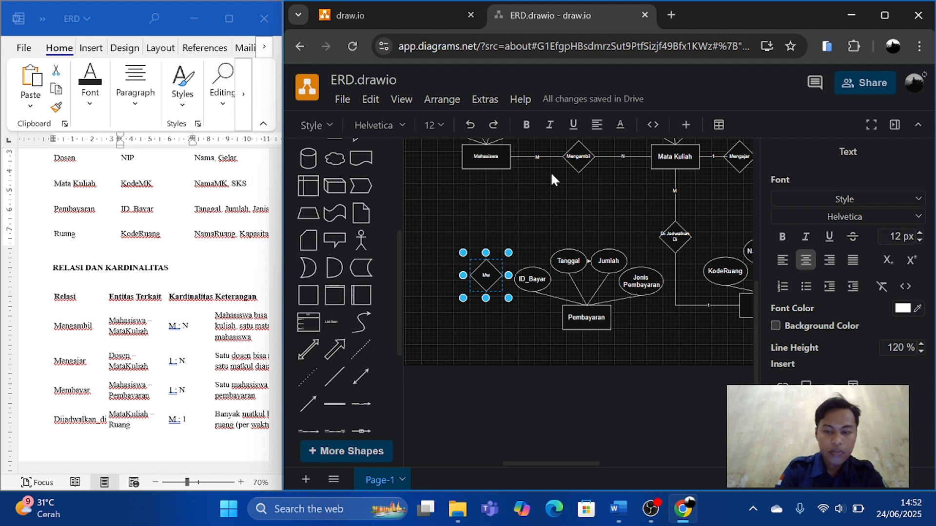
key(BackSpace)
text(em)
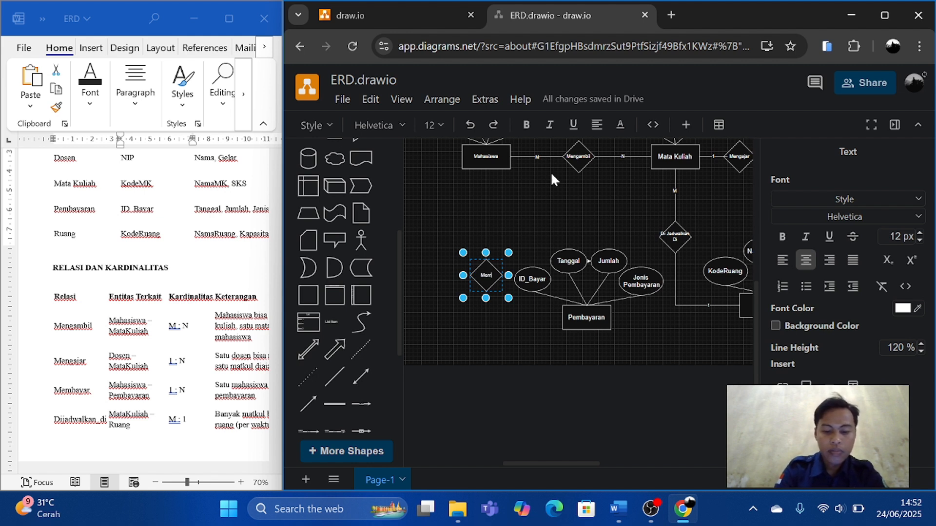
text(bayar)
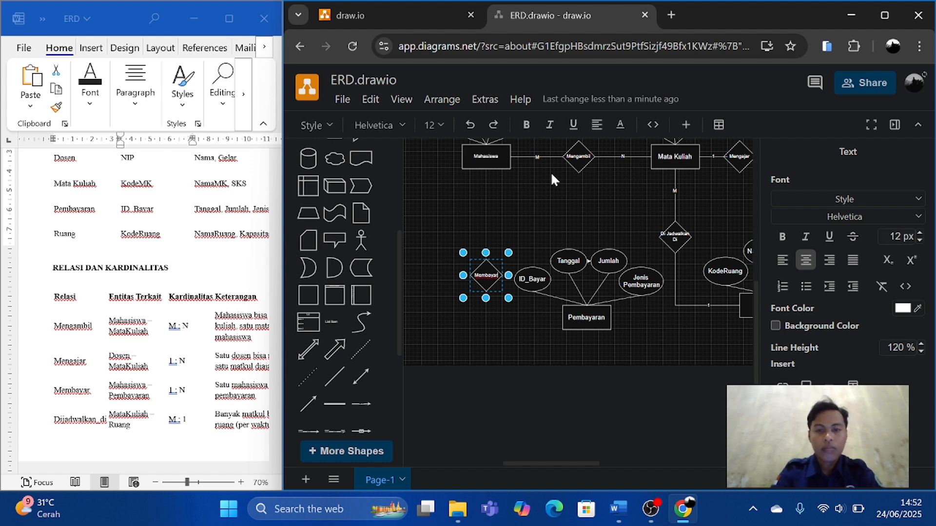
Connect Mahasiswa's bottom to the Membayar diamond with a plain line, and the diamond's bottom to Pembayaran's left side with a right-angled one.
click(340, 382)
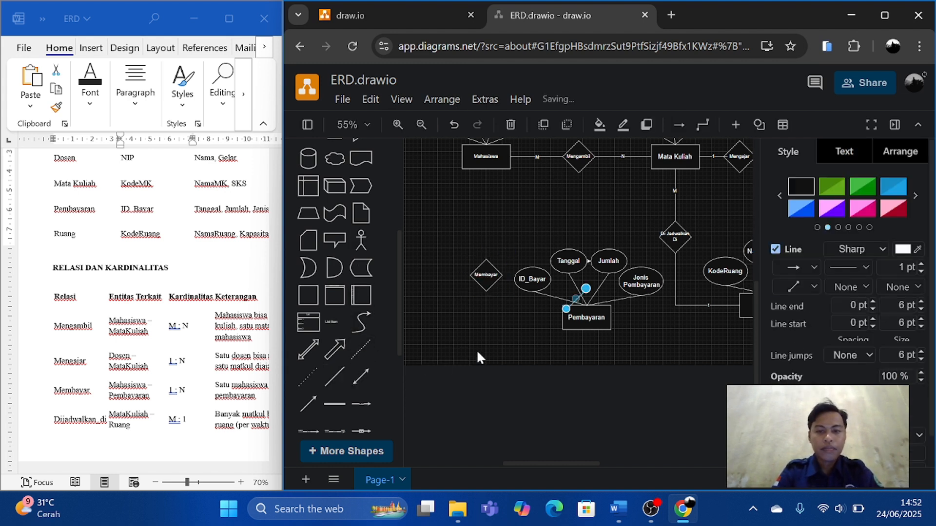
click(522, 333)
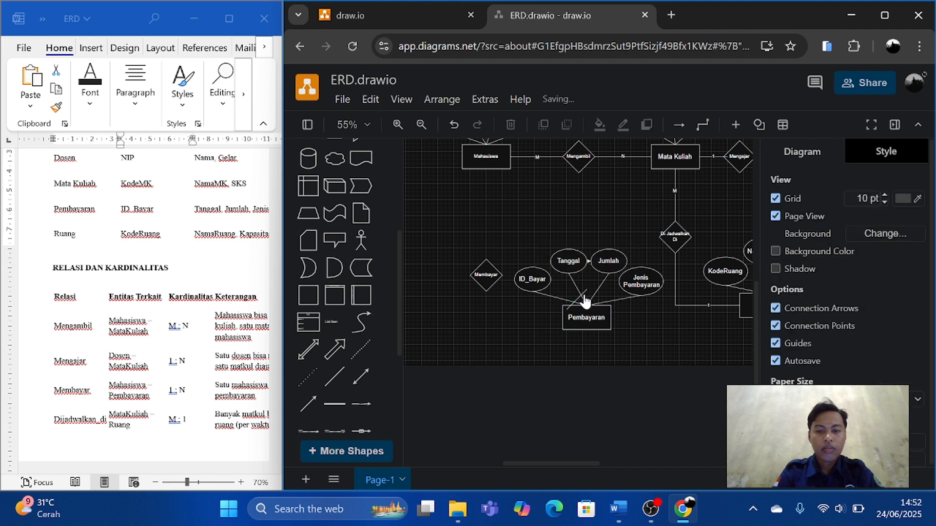
click(585, 292)
drag(587, 291, 485, 167)
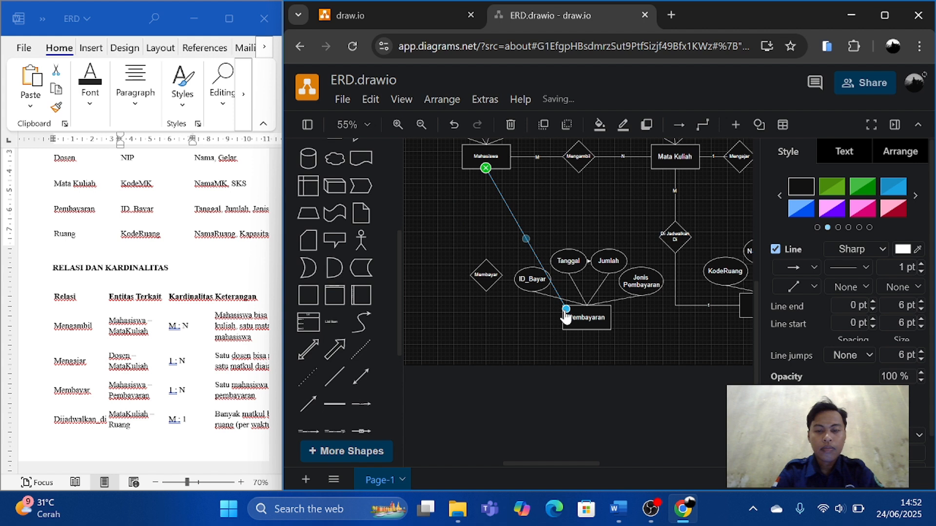
mouse_move(566, 311)
mouse_down()
mouse_move(487, 270)
mouse_move(486, 258)
mouse_move(493, 351)
mouse_move(562, 317)
mouse_up()
drag(493, 258, 486, 321)
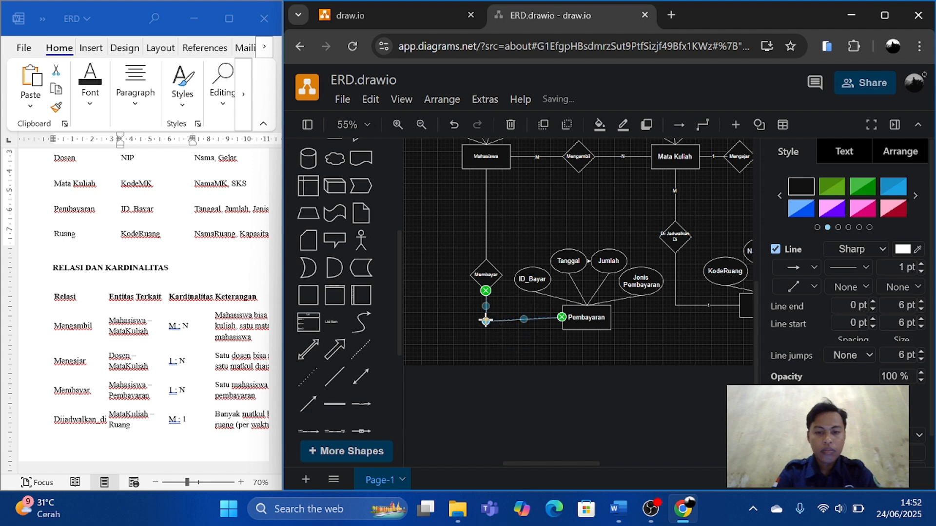
drag(486, 322, 486, 318)
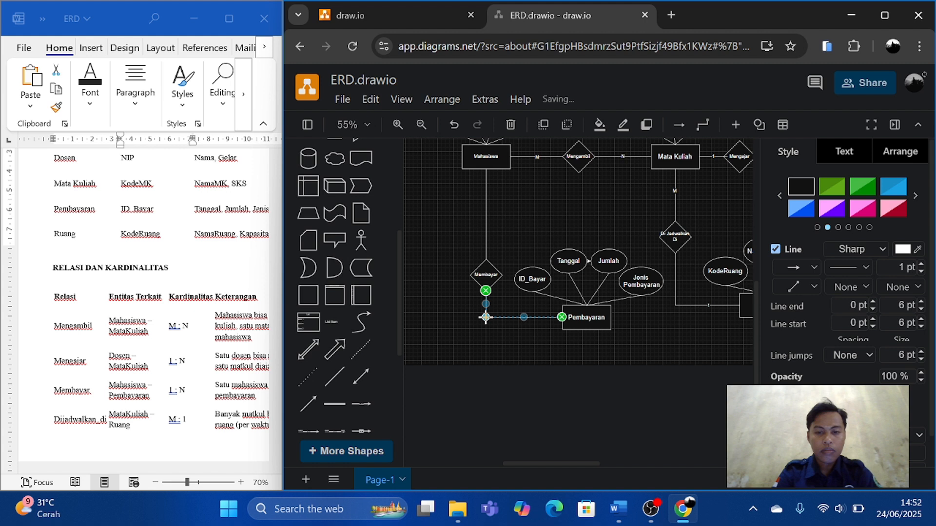
Label the line from Mahasiswa to Membayar "1" and the line from Membayar to Pembayaran "N", following the document's cardinality table.
click(442, 334)
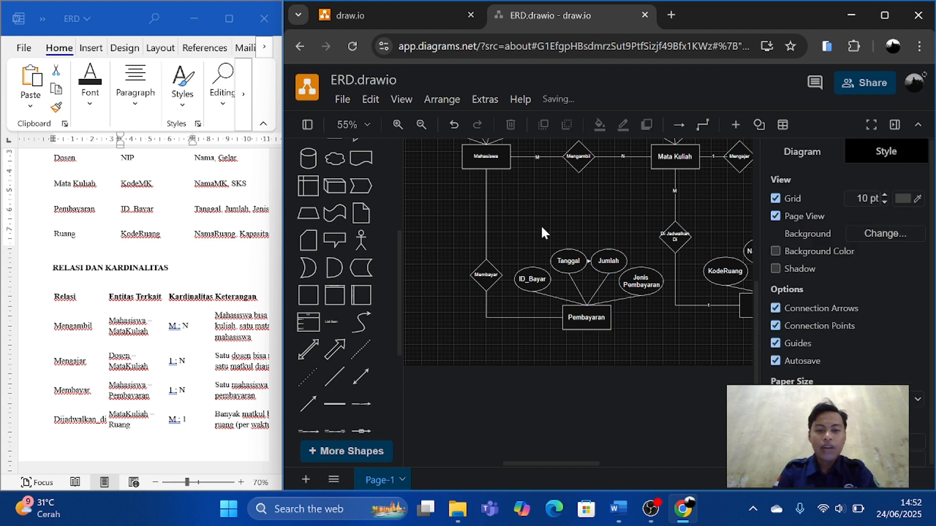
scroll(204, 361, down, 1)
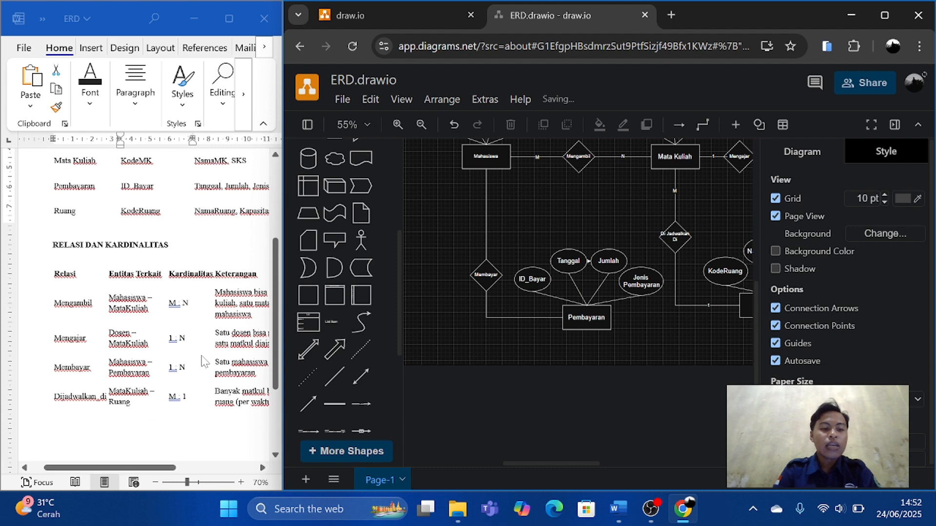
scroll(204, 362, right, 3)
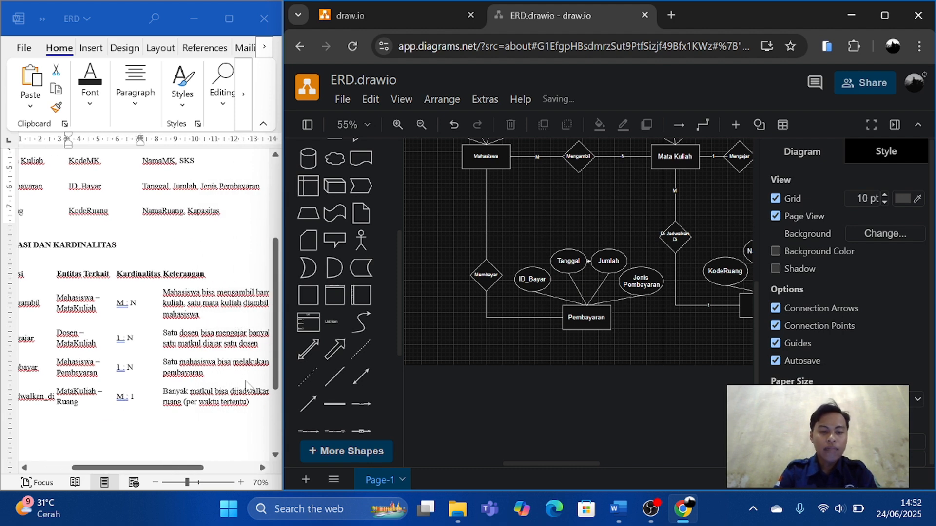
scroll(246, 385, right, 2)
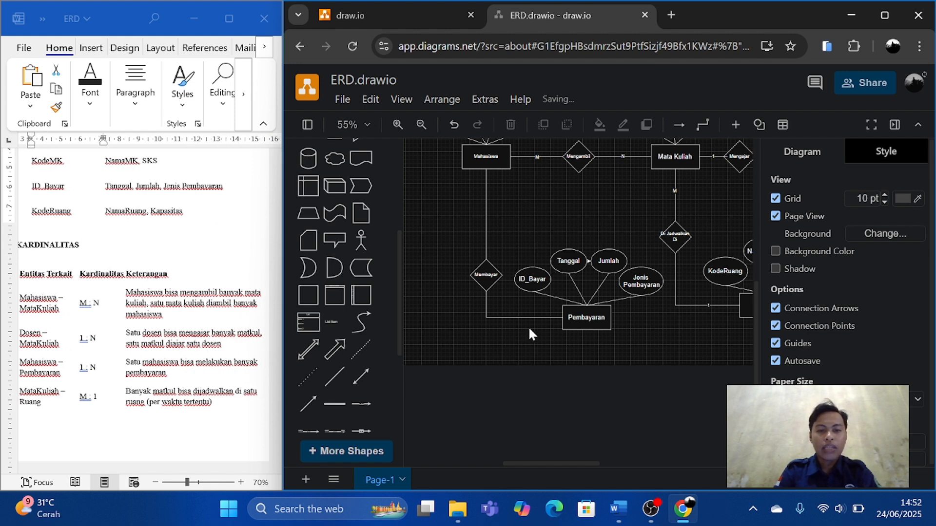
double_click(487, 208)
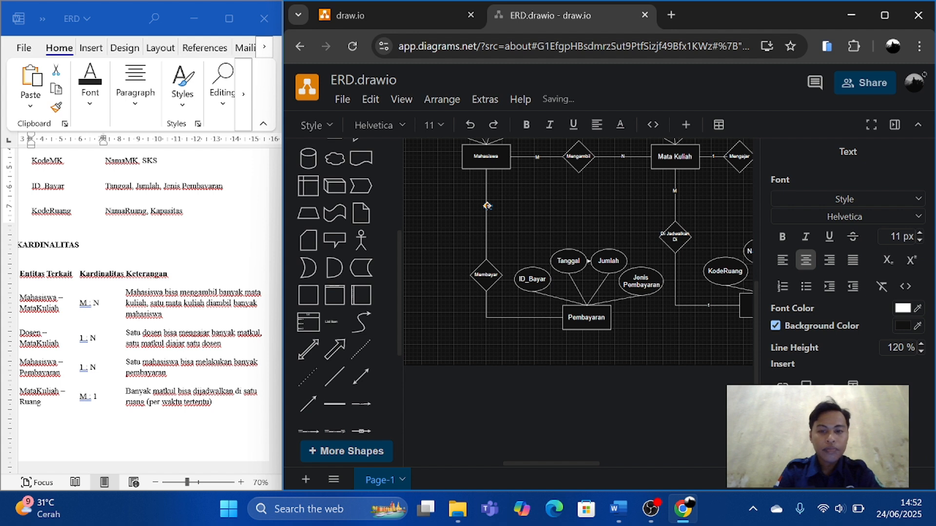
double_click(522, 319)
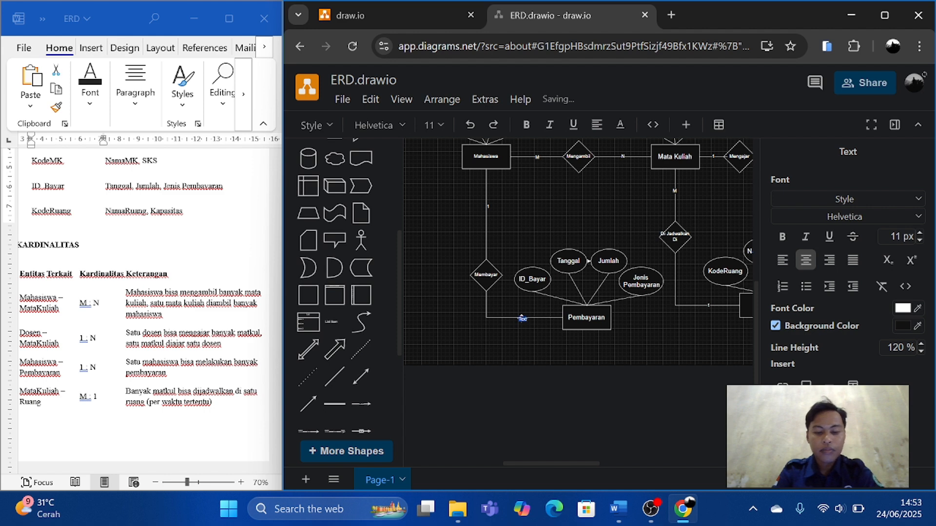
click(644, 346)
click(644, 346)
Select the whole diagram and move it slightly up and to the right so it sits more centrally on the page.
scroll(645, 346, down, 2)
scroll(644, 346, right, 1)
scroll(645, 346, down, 1)
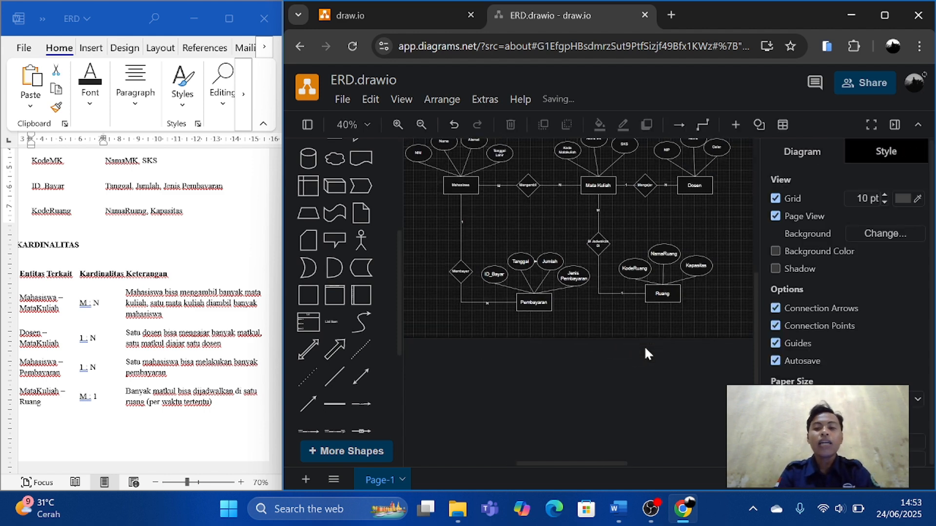
scroll(615, 334, up, 3)
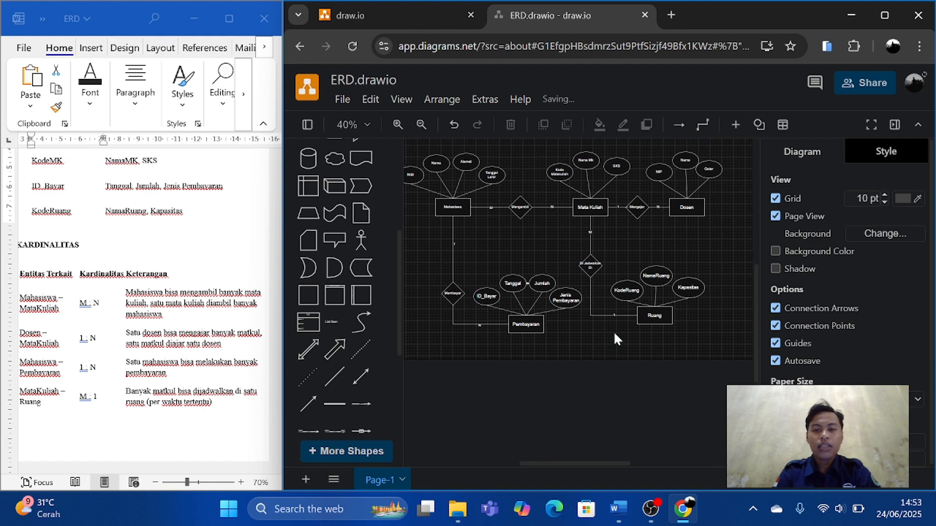
scroll(614, 332, down, 1)
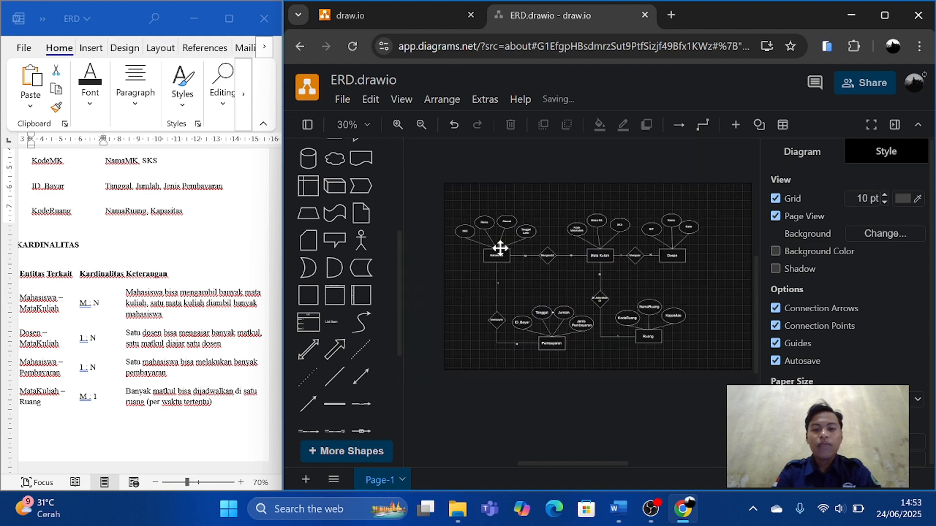
drag(453, 202, 723, 359)
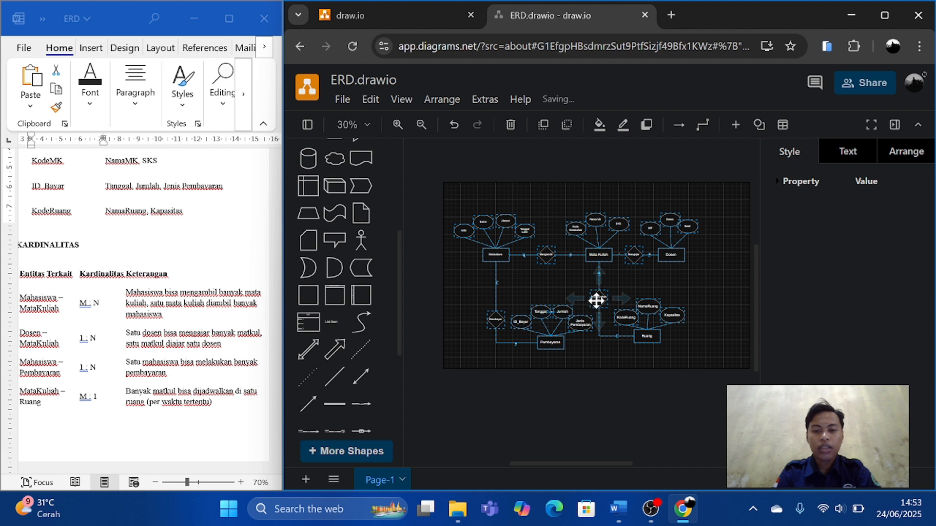
drag(595, 299, 618, 292)
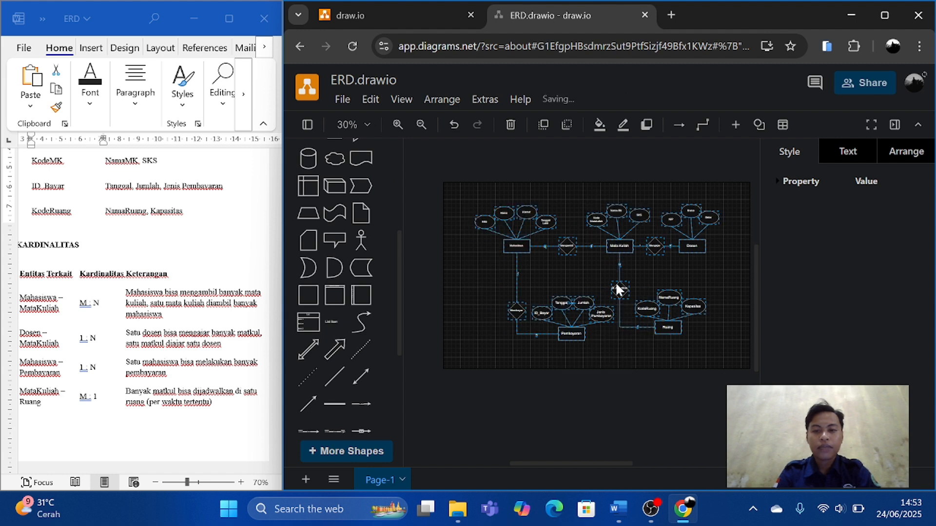
click(565, 283)
Place copies of the NIM and Kode Matakuliah ovals side by side above the Mengambil diamond.
scroll(565, 283, up, 3)
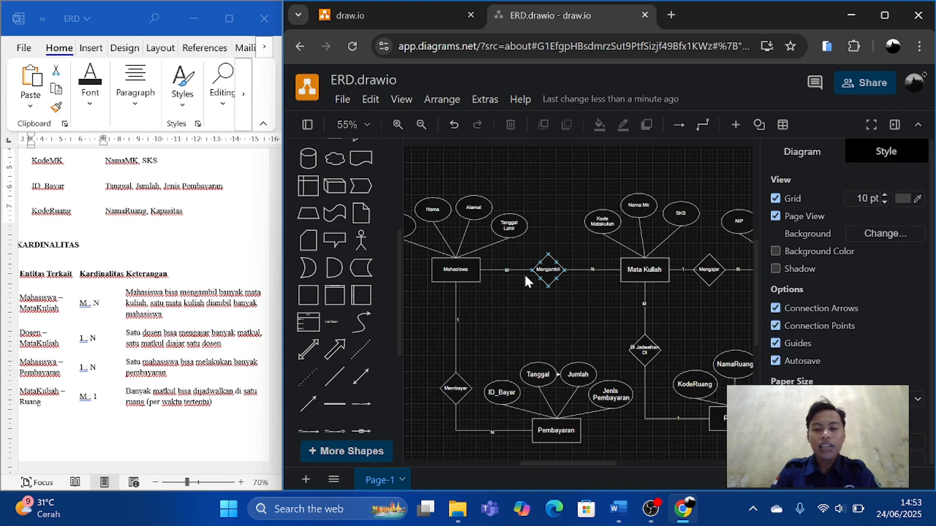
scroll(524, 274, down, 3)
scroll(559, 303, right, 2)
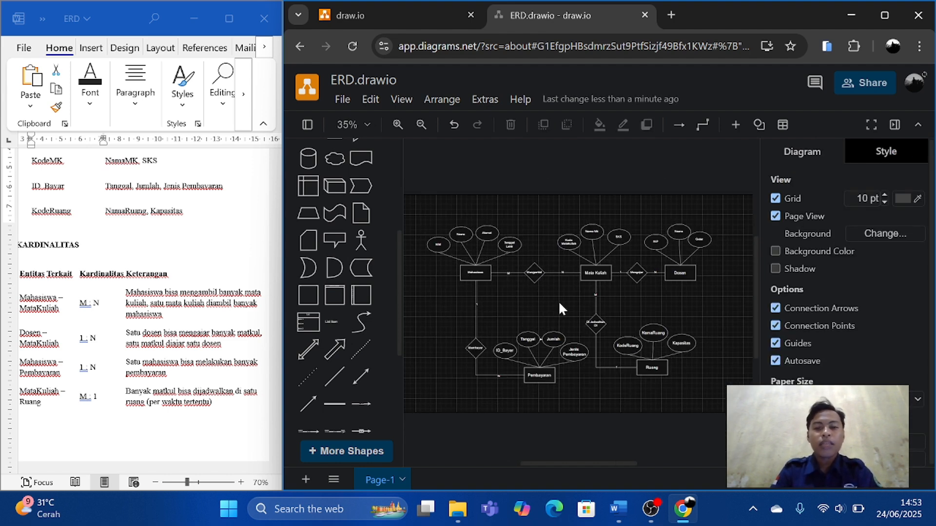
scroll(560, 306, up, 3)
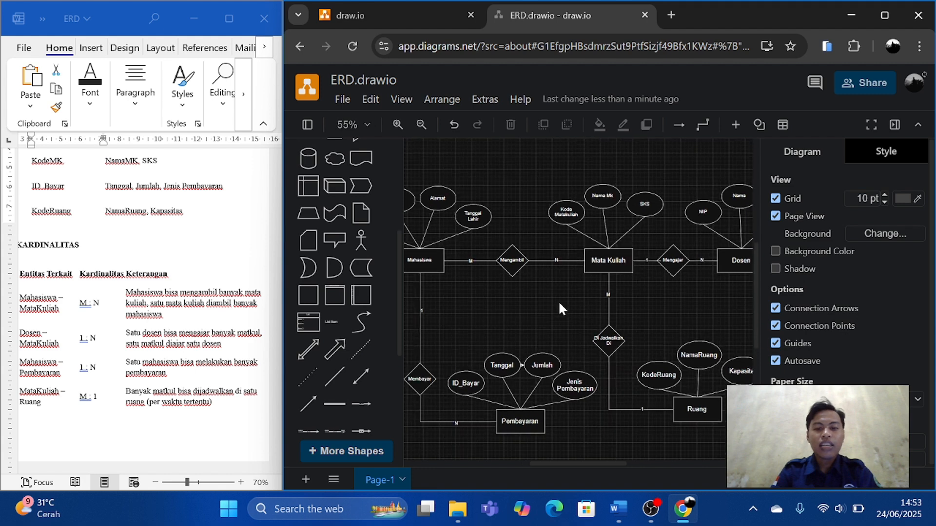
scroll(559, 307, left, 4)
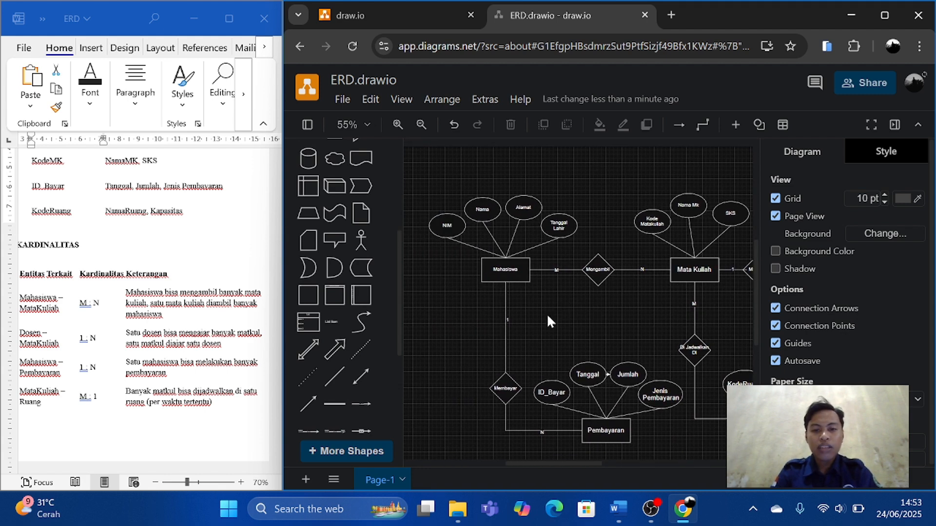
scroll(548, 317, right, 1)
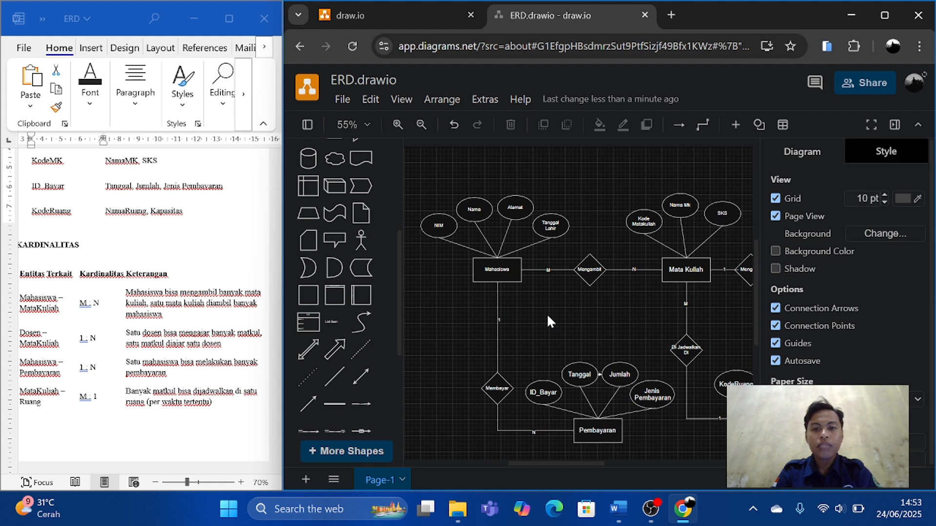
click(439, 225)
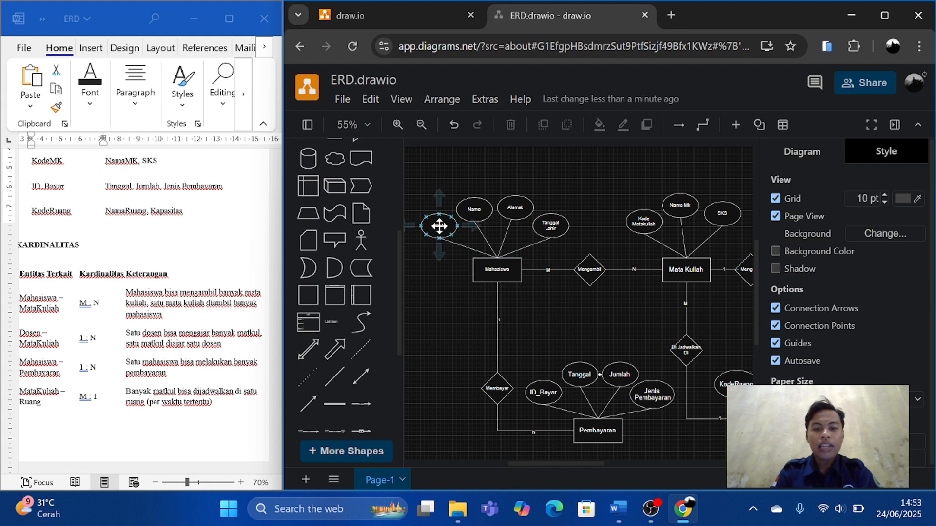
click(440, 225)
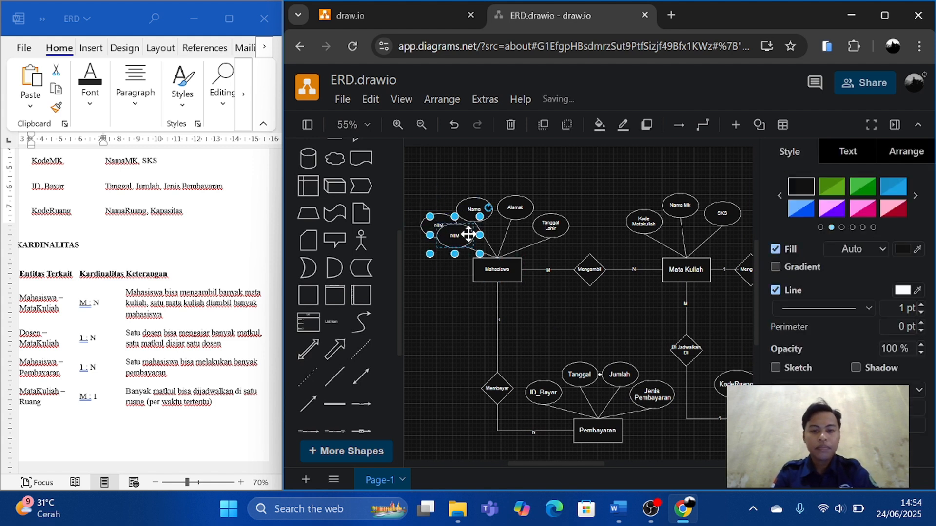
drag(439, 226, 579, 174)
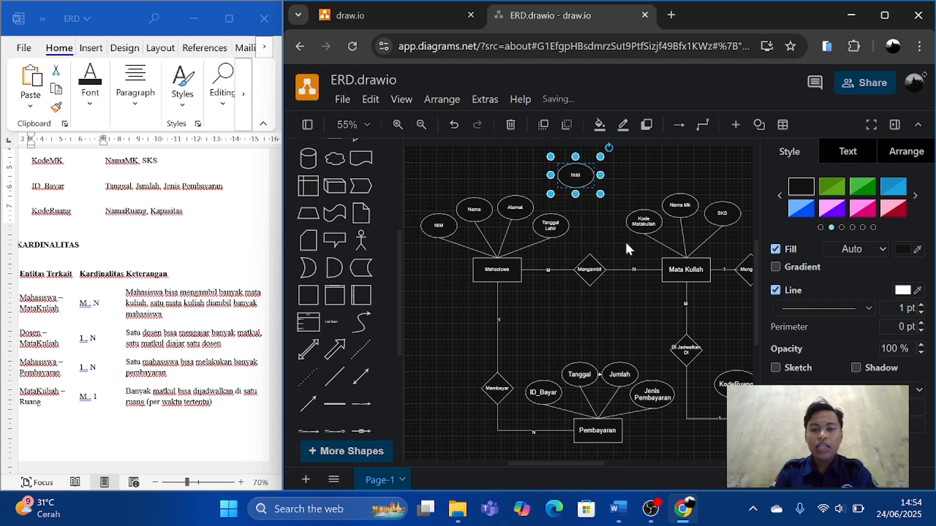
scroll(675, 273, right, 2)
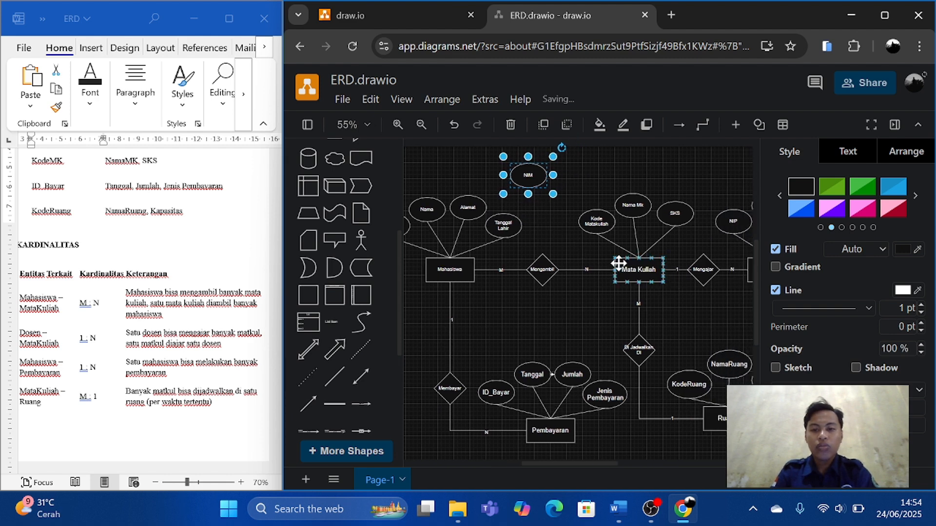
click(597, 222)
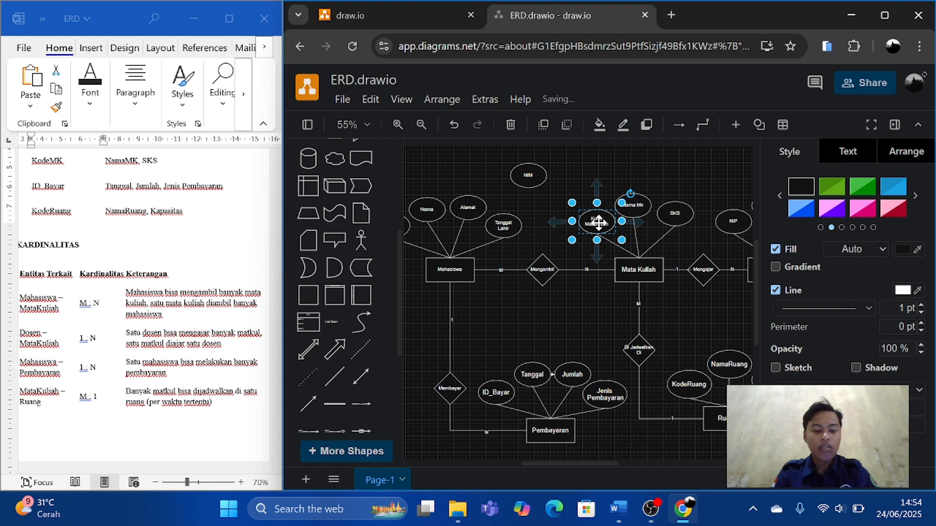
drag(599, 223, 572, 177)
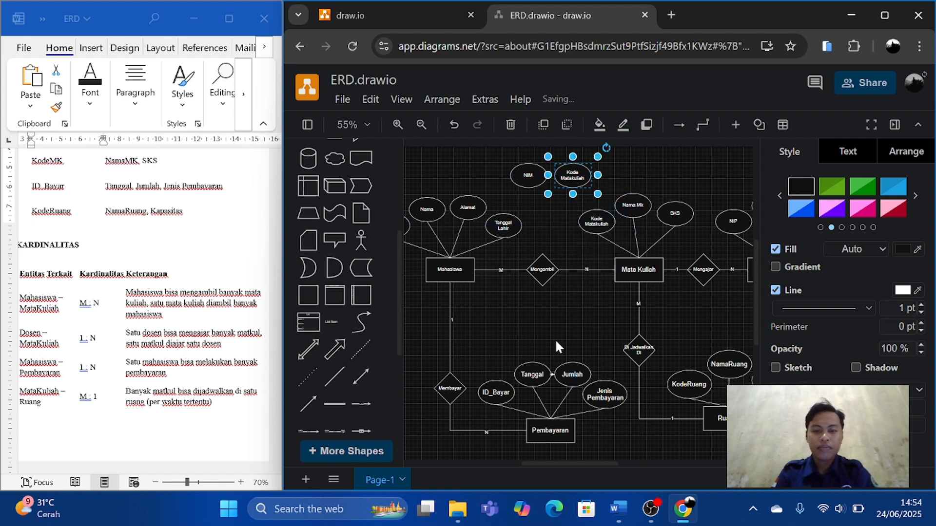
Connect the copied NIM and Kode Matakuliah ovals to the top of the Mengambil diamond with plain straight lines.
click(335, 377)
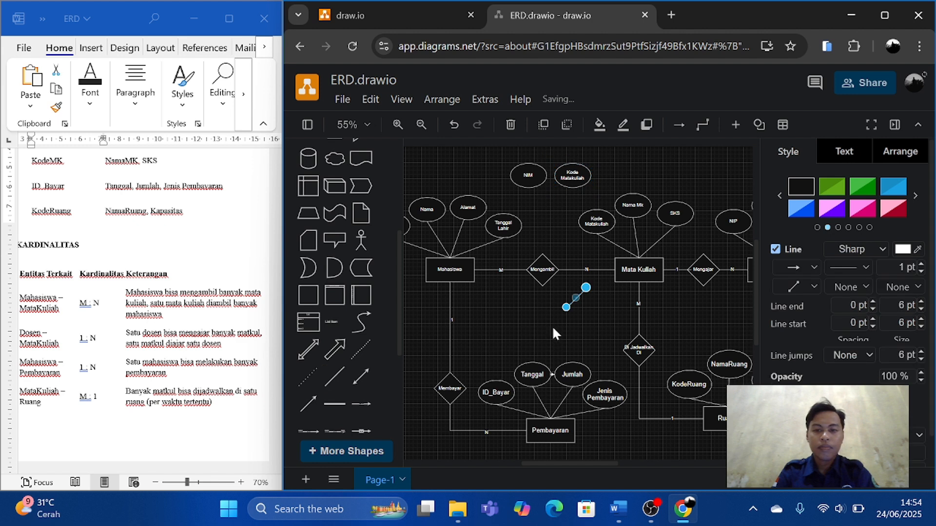
drag(587, 288, 527, 187)
drag(566, 308, 543, 263)
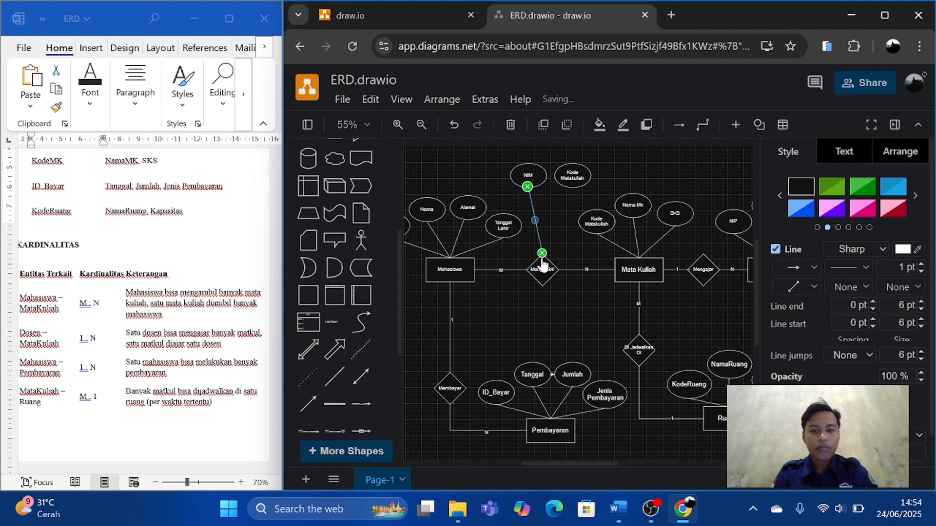
key(ctrl+v)
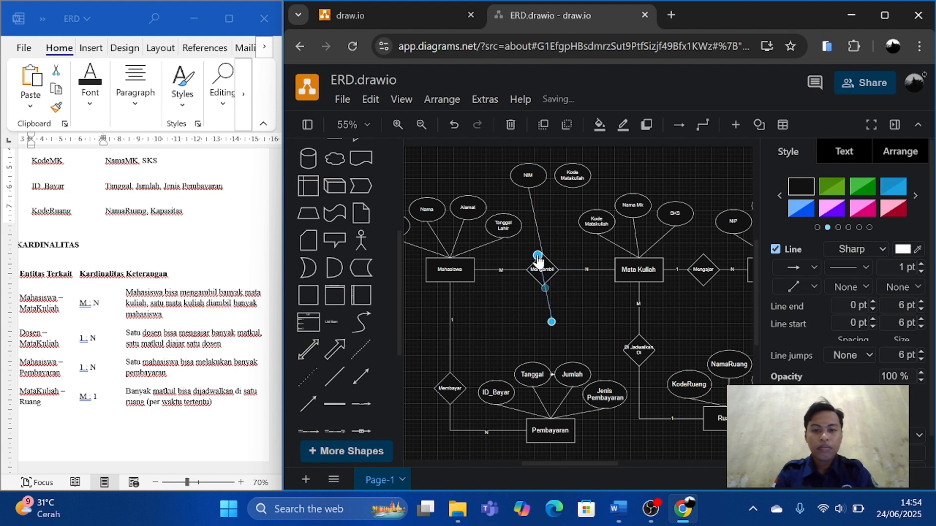
drag(538, 256, 571, 187)
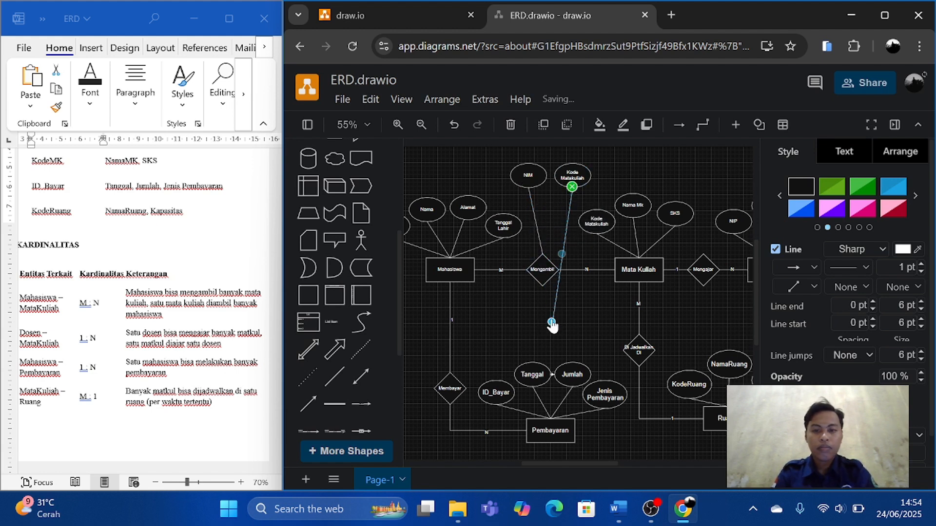
drag(552, 322, 542, 256)
Place copies of the NIP and Kode Matakuliah ovals side by side above the Mengajar diamond, with Kode Matakuliah left of NIP.
scroll(589, 288, right, 3)
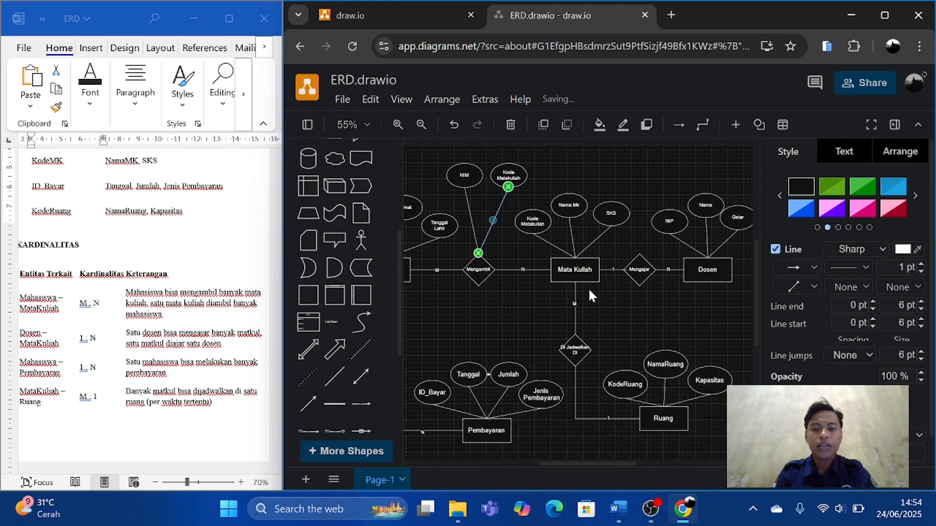
scroll(605, 295, right, 2)
scroll(621, 302, down, 3)
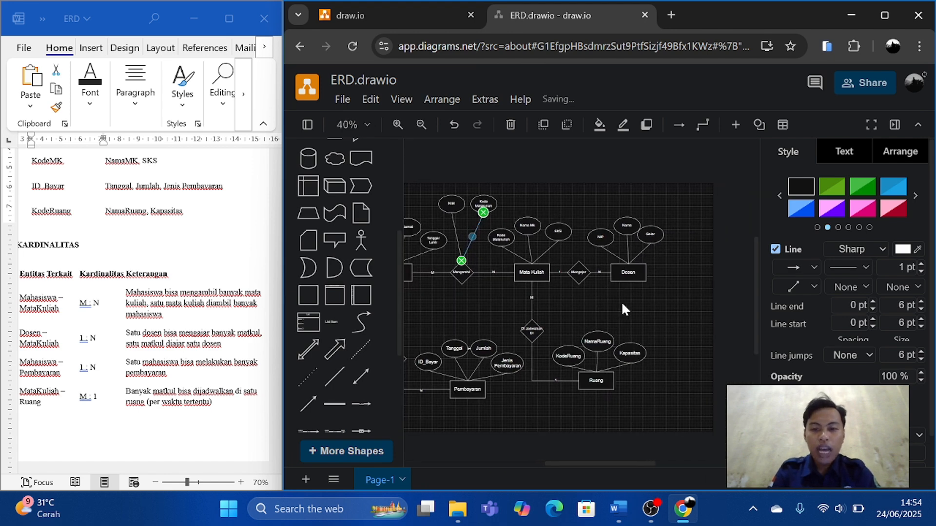
scroll(621, 301, right, 1)
scroll(606, 298, up, 1)
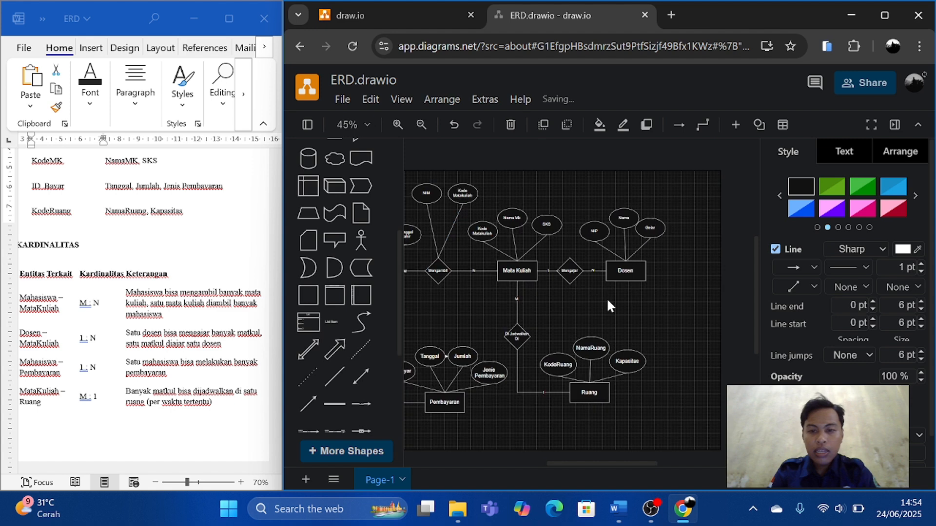
click(595, 232)
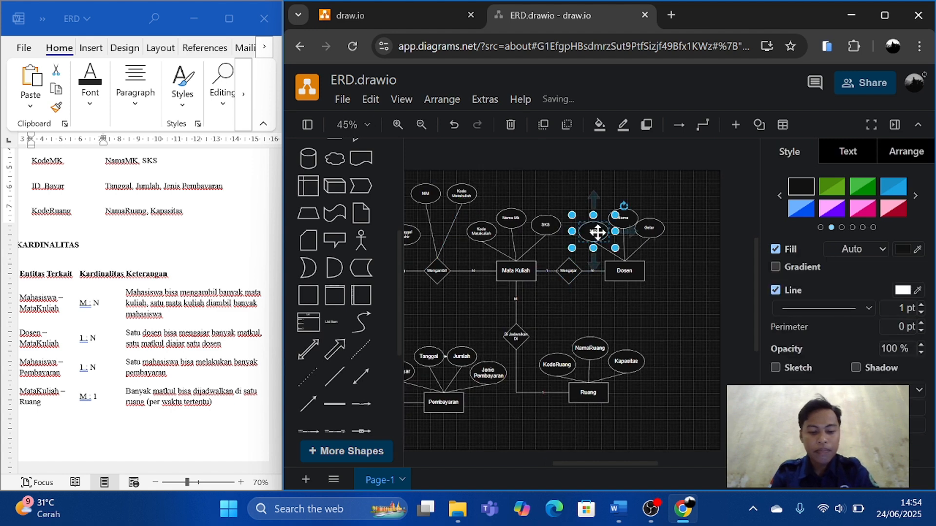
drag(597, 232, 590, 190)
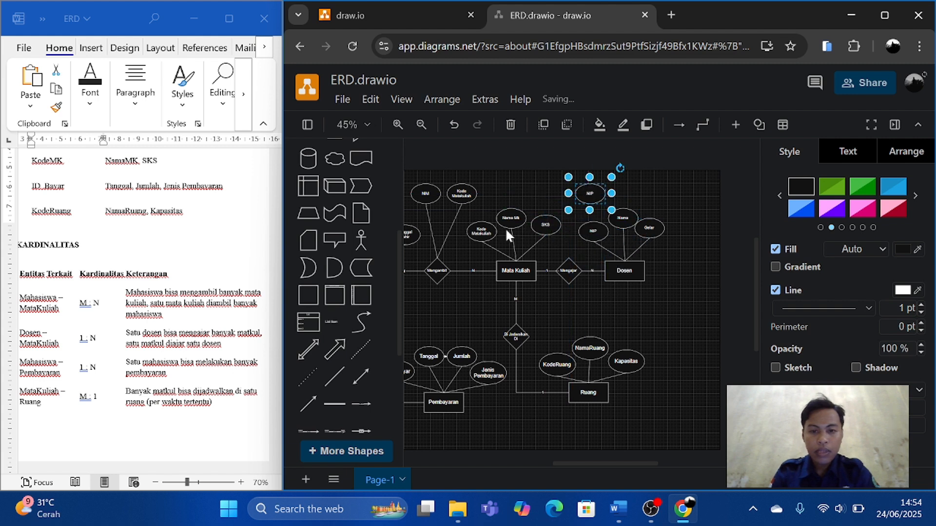
click(486, 230)
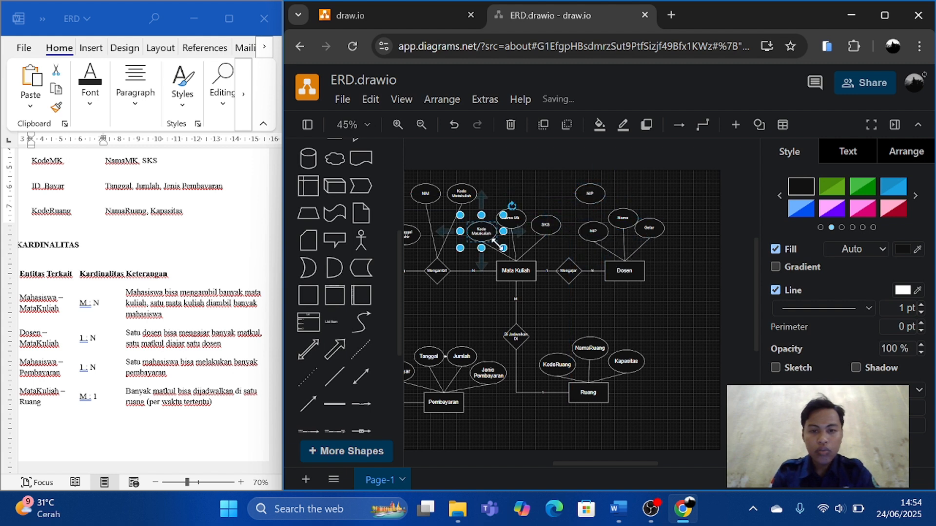
drag(487, 238, 709, 282)
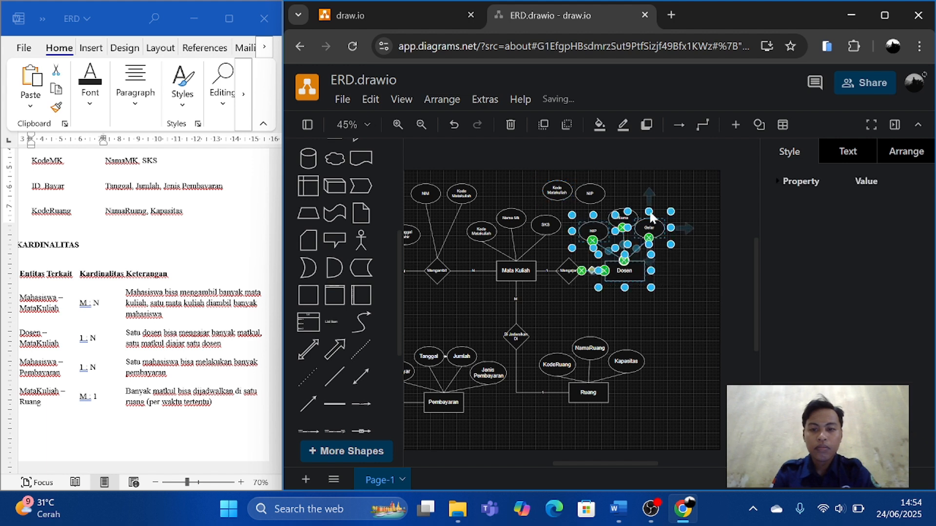
Move the Dosen entity and its attribute ovals further right, and reattach its relation line to the right corner of the Mengajar diamond.
click(642, 184)
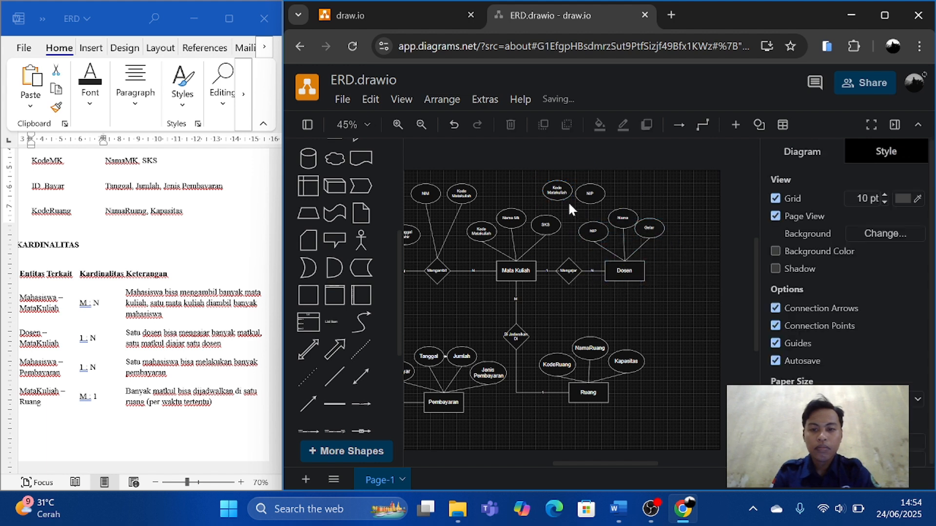
drag(569, 201, 687, 283)
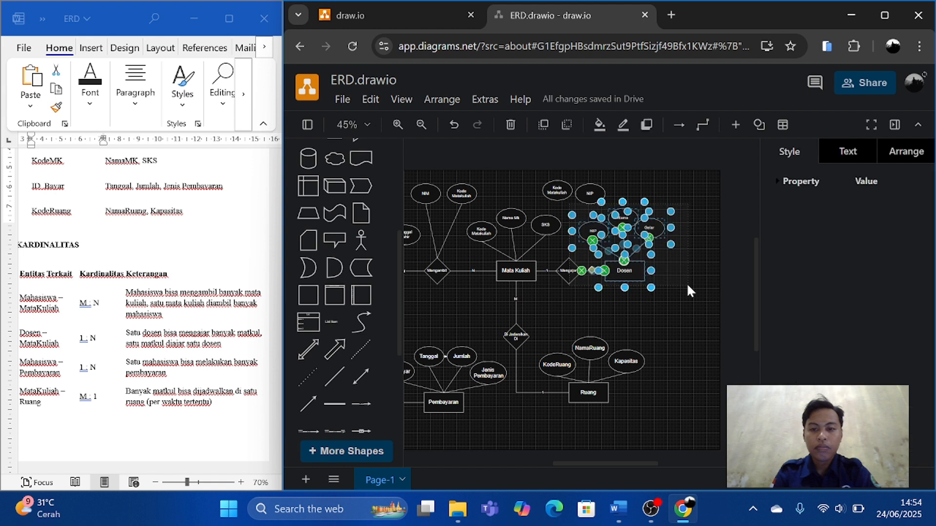
key(Right)
key(Right)
key(Right)
key(Right)
key(Right)
key(Right)
key(Right)
key(Right)
key(Right)
key(Right)
key(Right)
key(Right)
key(Right)
key(Right)
key(Right)
key(Right)
key(Right)
key(Right)
key(Right)
key(Right)
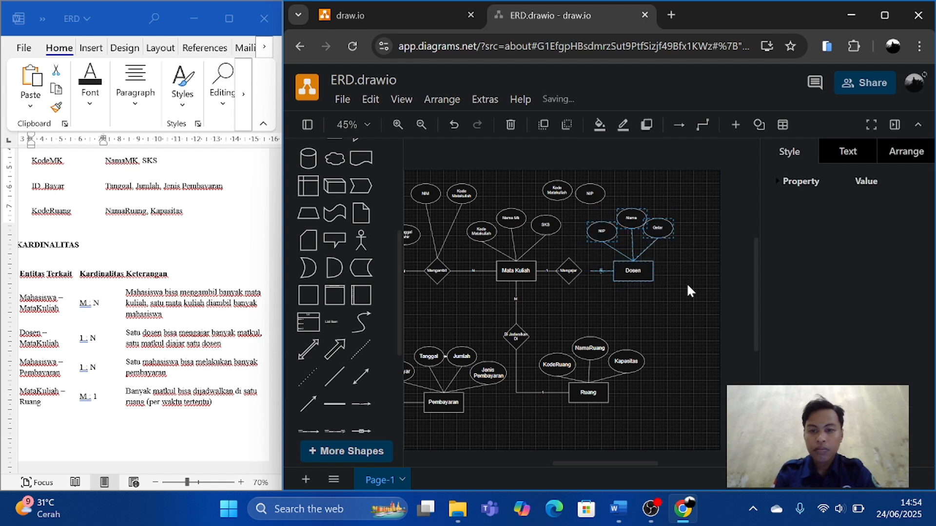
key(Right)
key(Right)
key(Right)
key(Right)
key(Right)
key(Right)
key(Right)
key(Right)
key(Right)
key(Right)
key(Right)
key(Right)
key(Right)
key(Right)
key(Right)
key(Right)
key(Right)
key(Right)
key(Right)
key(Right)
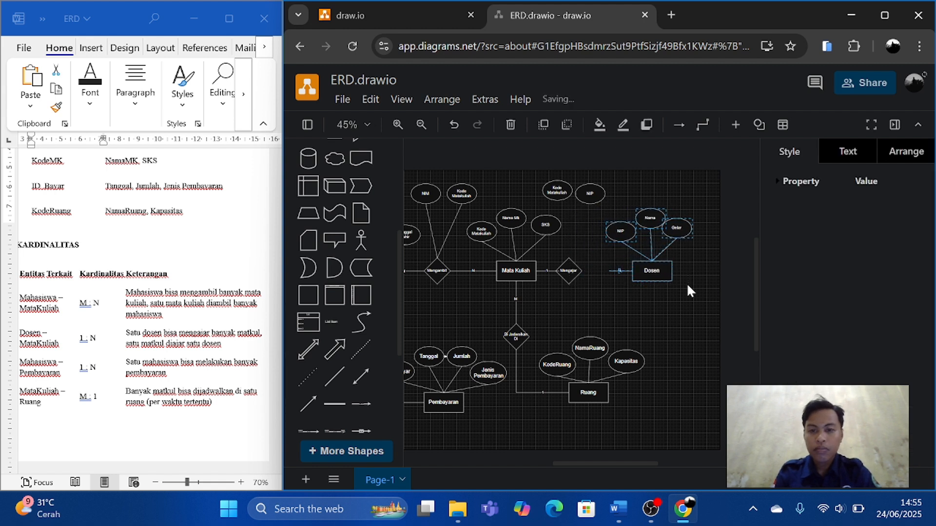
key(Right)
key(Right)
key(Right)
key(Right)
key(Right)
key(Right)
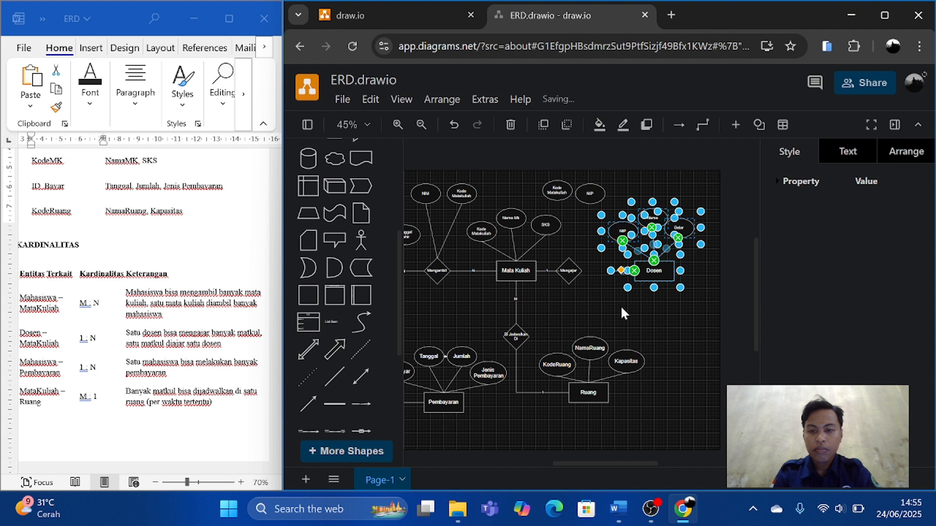
click(621, 305)
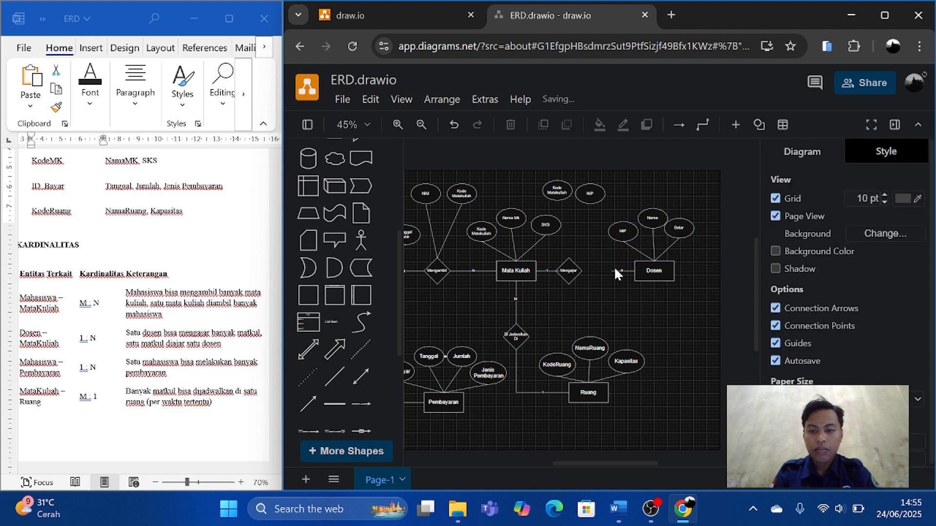
click(613, 271)
drag(610, 271, 581, 270)
Shift the copied Kode Matakuliah and NIP ovals right, with Kode Matakuliah directly above the Mengajar diamond and NIP beside it.
drag(587, 198, 607, 200)
click(562, 191)
click(601, 197)
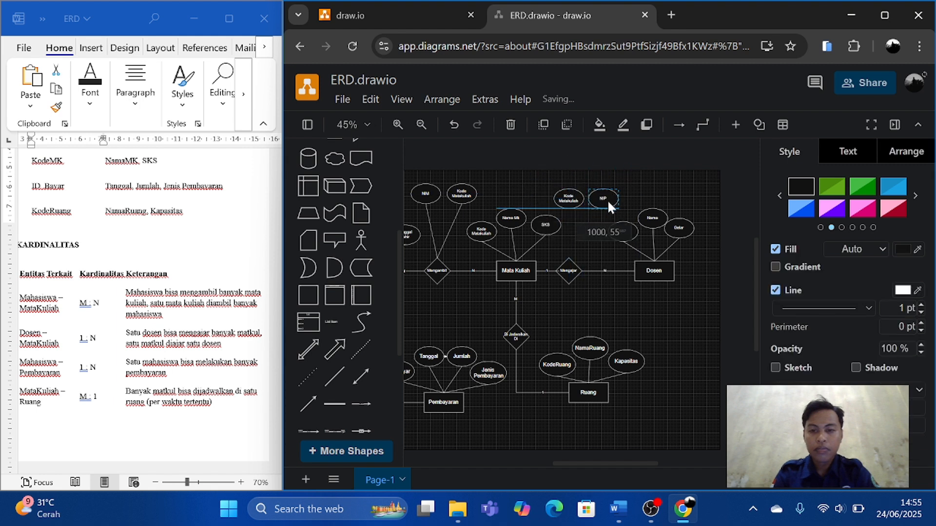
Connect the copied Kode Matakuliah and NIP ovals to the top of the Mengajar diamond with plain straight lines.
click(334, 375)
drag(585, 294, 568, 206)
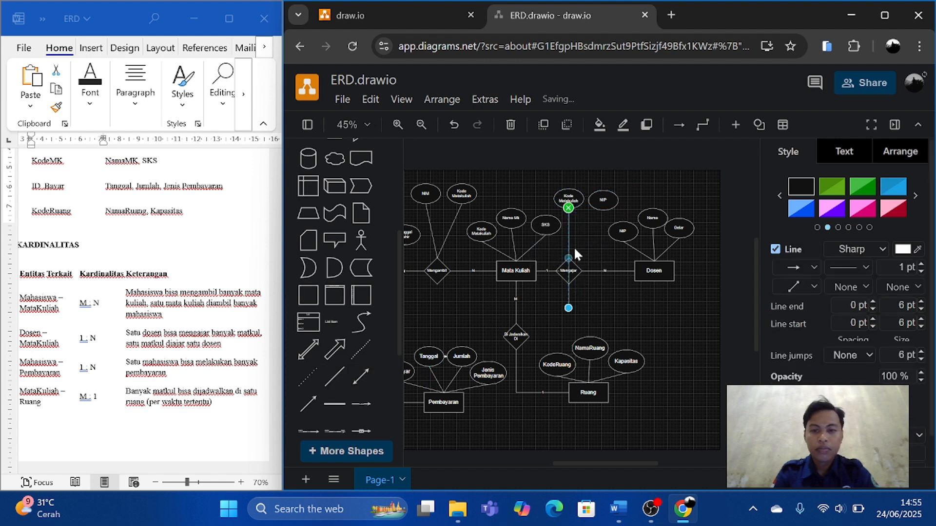
drag(568, 308, 569, 263)
click(569, 264)
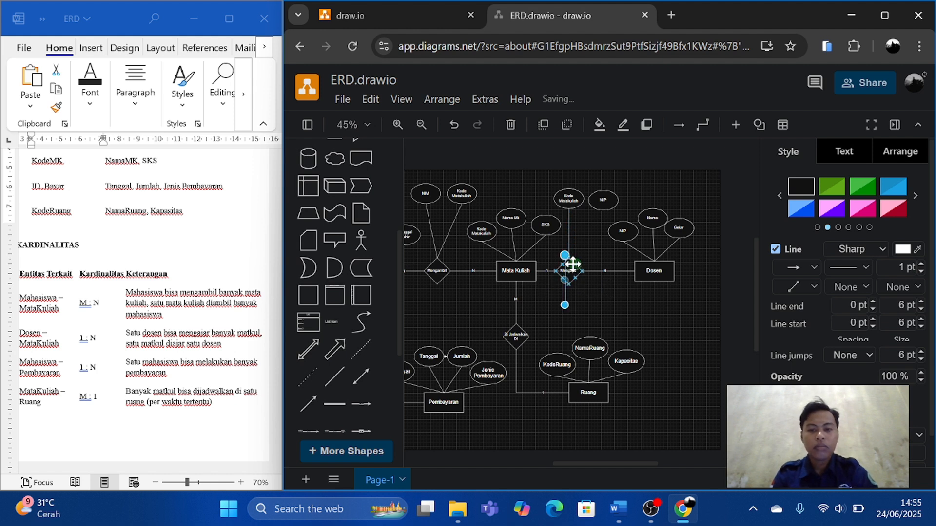
drag(564, 259, 603, 210)
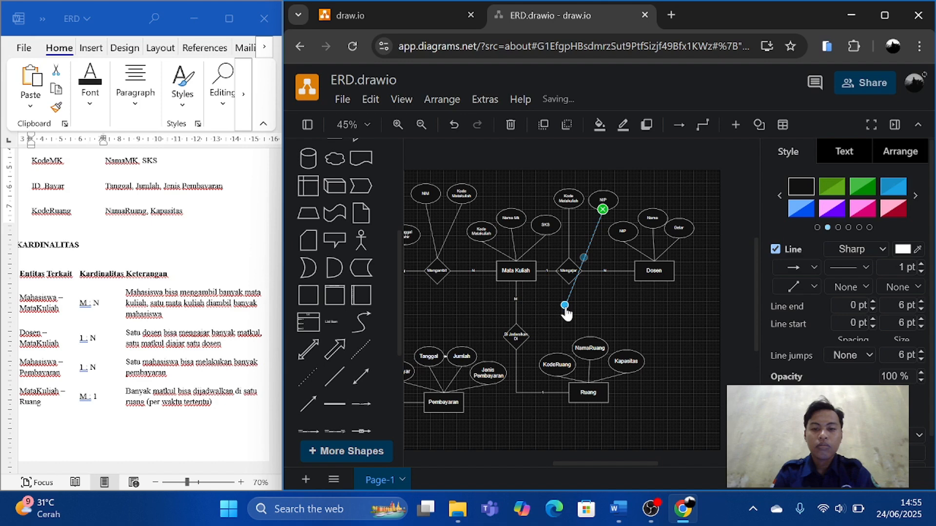
drag(564, 305, 571, 265)
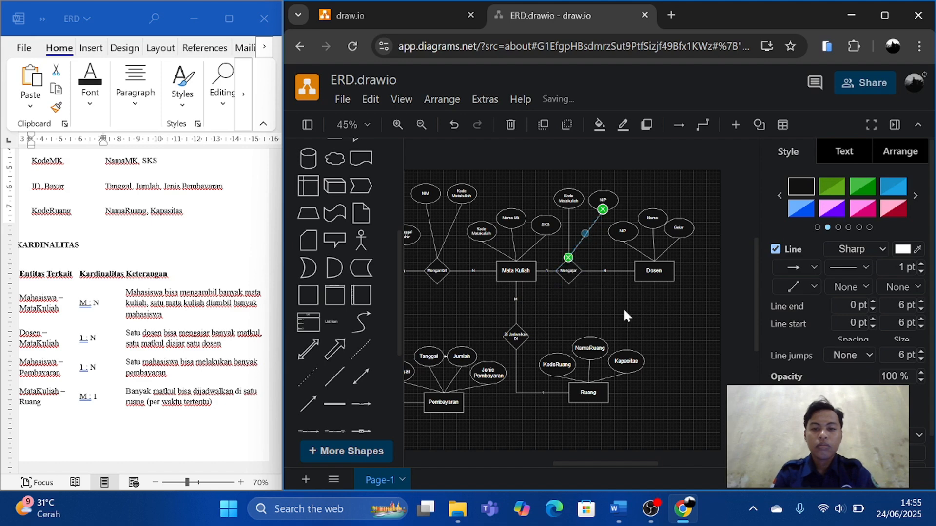
Place a copy of the KodeRuang oval to the right of the Di Jadwalkan Di diamond and a copy of Kode Matakuliah to its left.
scroll(624, 310, down, 2)
scroll(624, 310, up, 1)
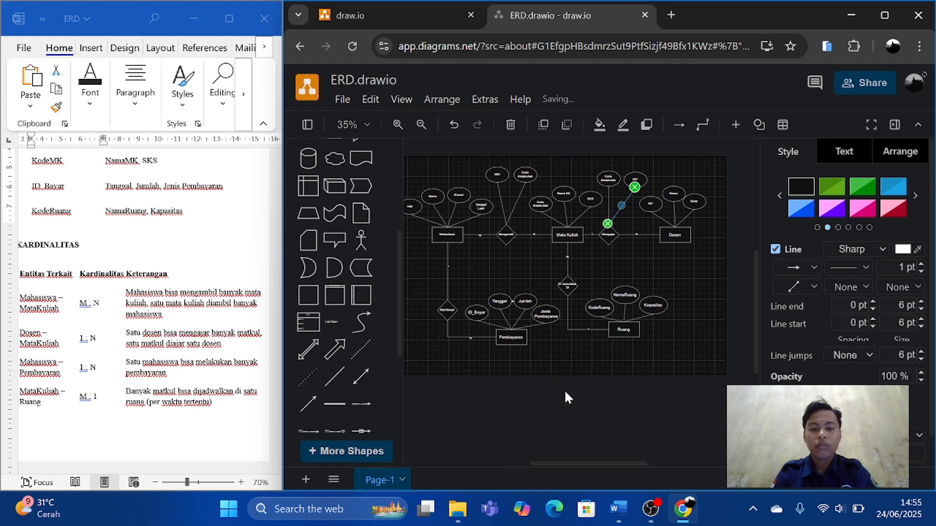
scroll(644, 351, up, 3)
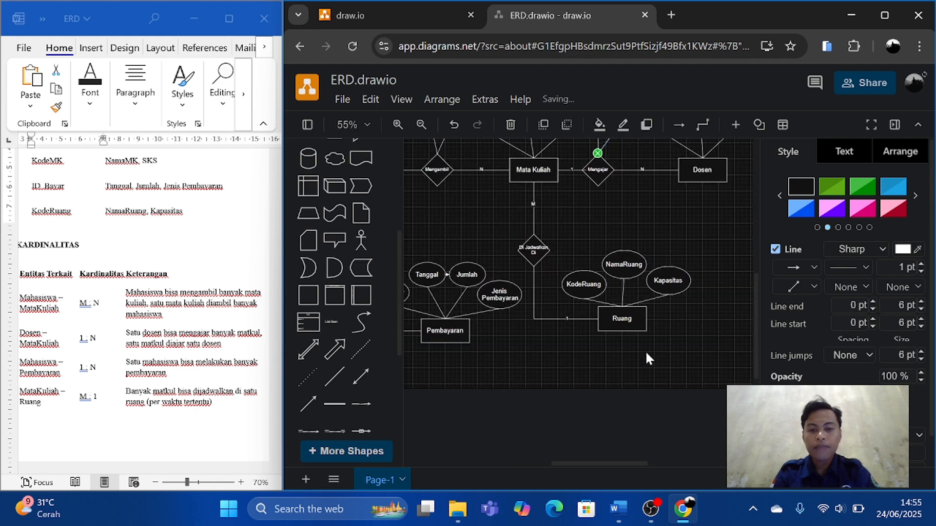
scroll(648, 358, up, 2)
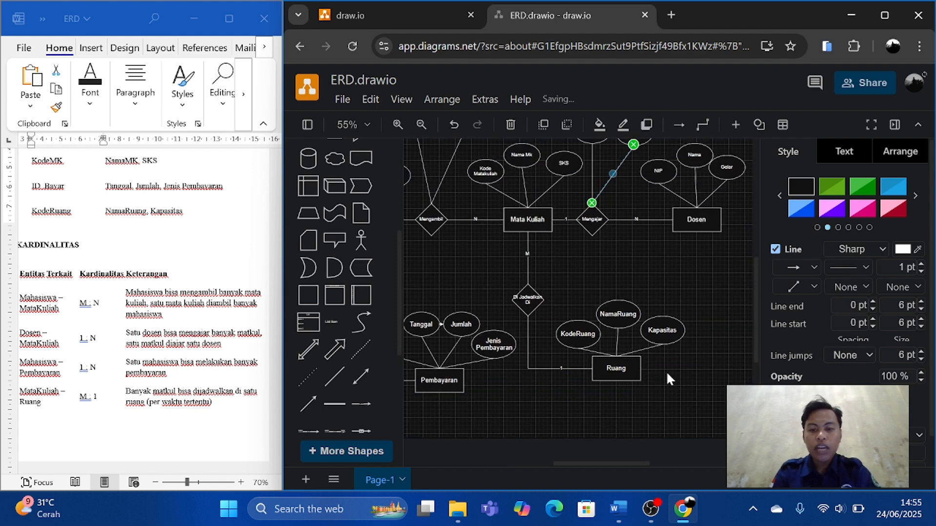
scroll(667, 374, down, 1)
scroll(668, 374, up, 1)
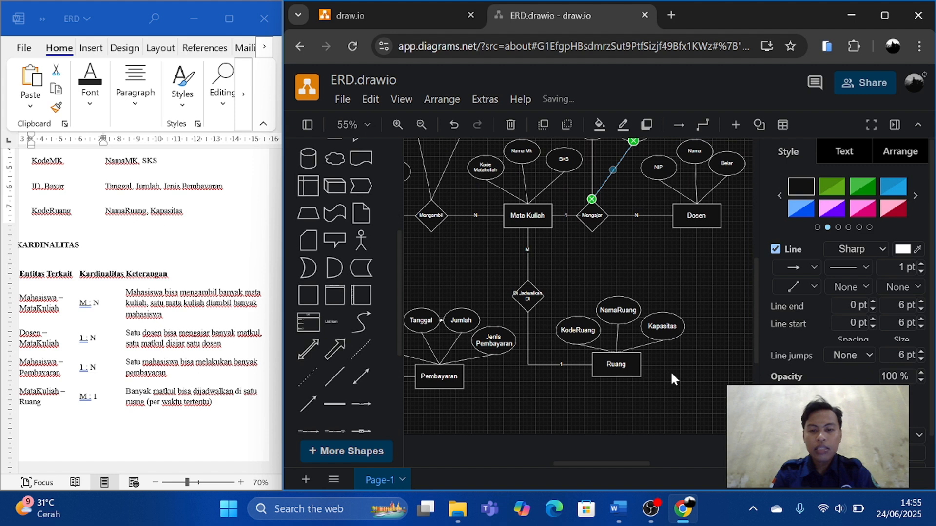
click(574, 337)
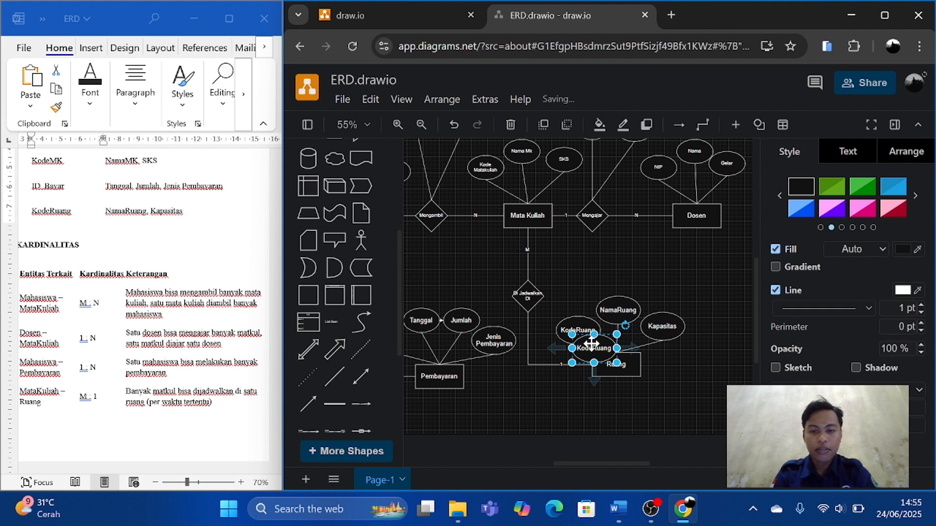
drag(574, 336, 607, 261)
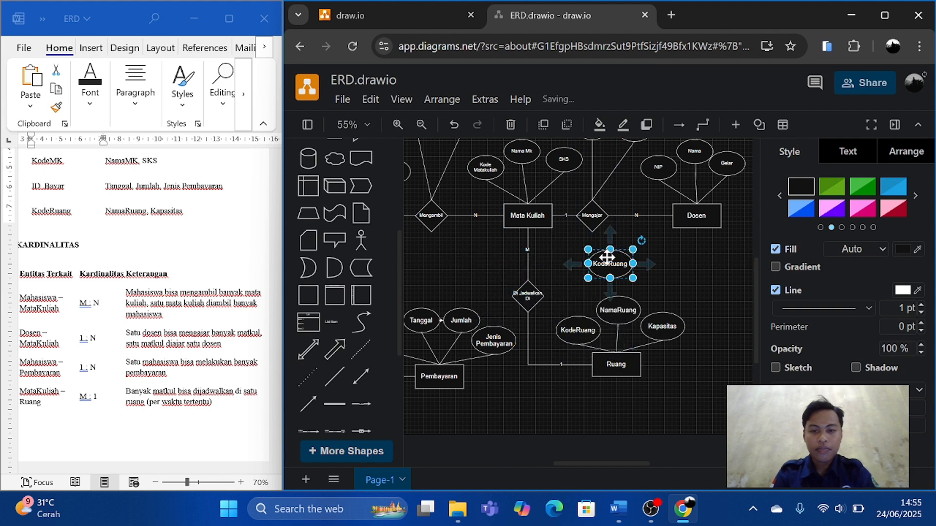
scroll(577, 267, up, 1)
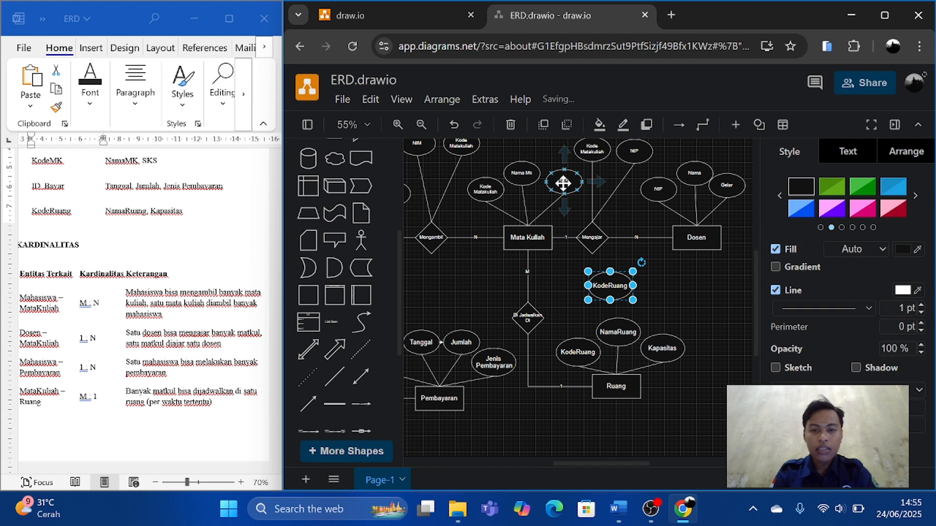
click(494, 191)
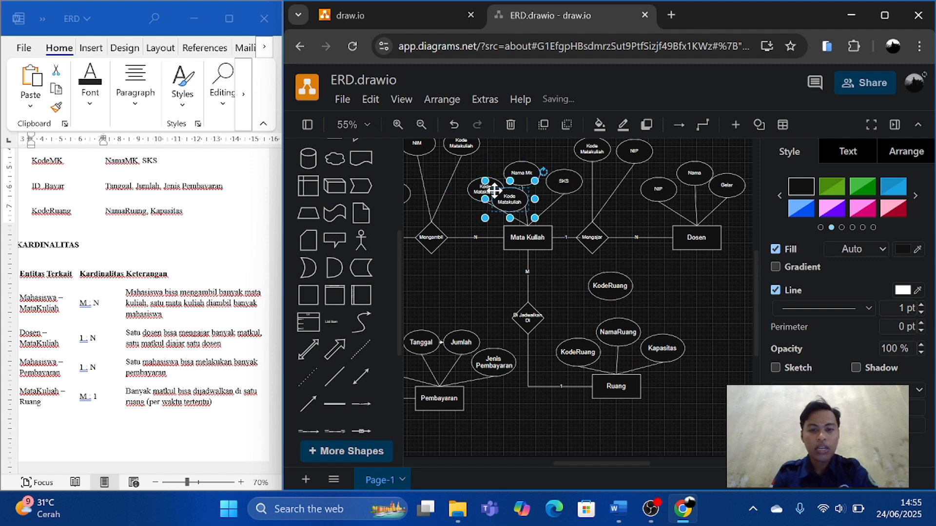
drag(485, 191, 459, 285)
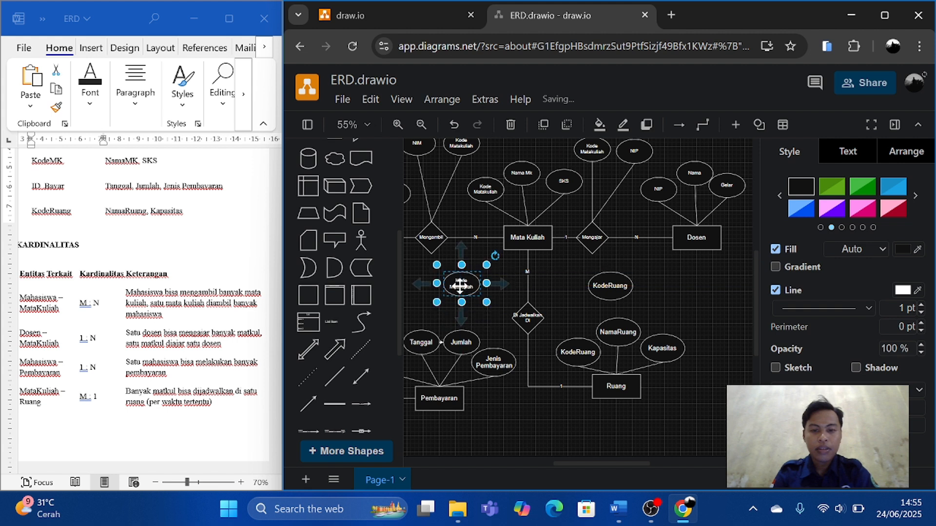
Link the copied Kode Matakuliah and KodeRuang ovals to the left and right sides of the Di Jadwalkan Di diamond with plain straight lines.
click(335, 376)
drag(587, 288, 461, 296)
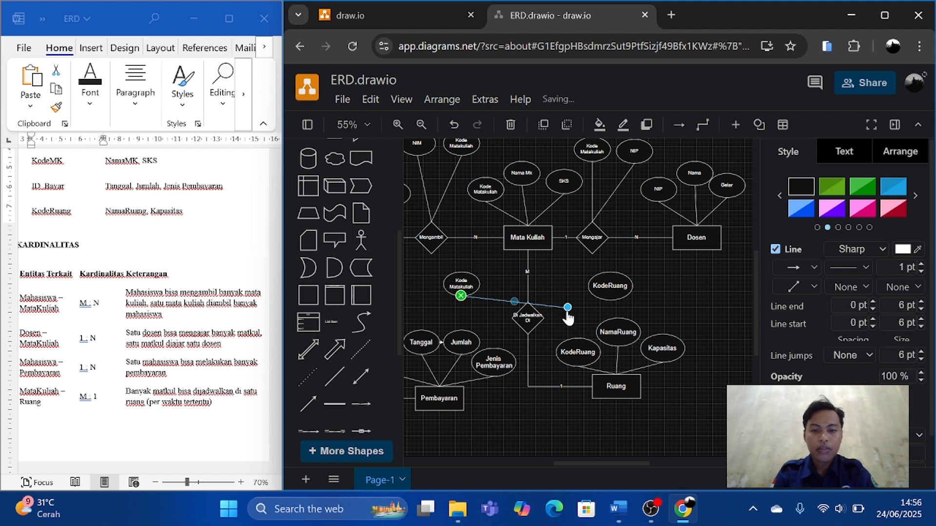
drag(567, 307, 509, 318)
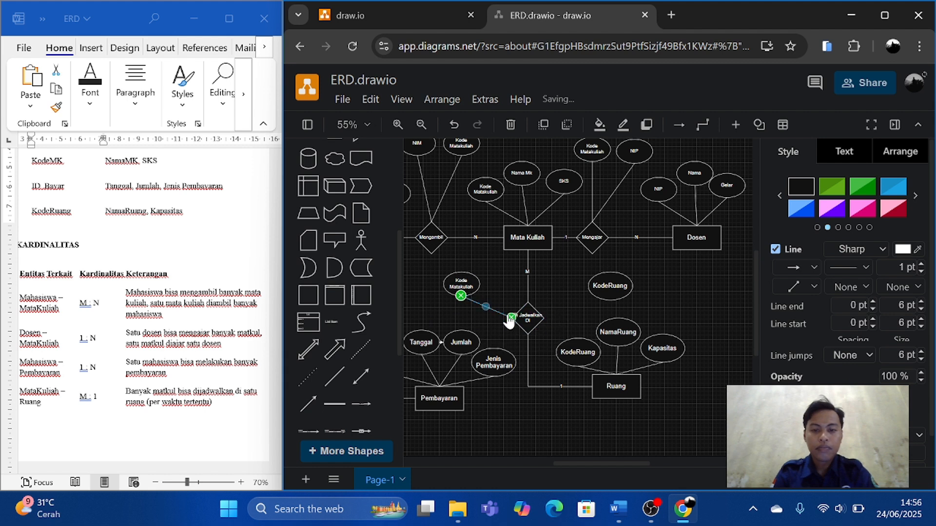
key(ctrl+c)
key(ctrl+v)
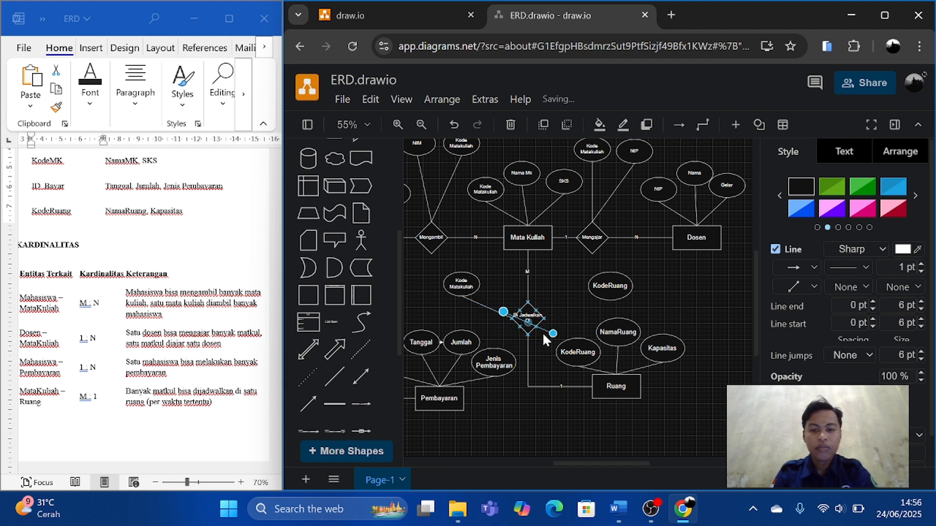
drag(553, 334, 588, 286)
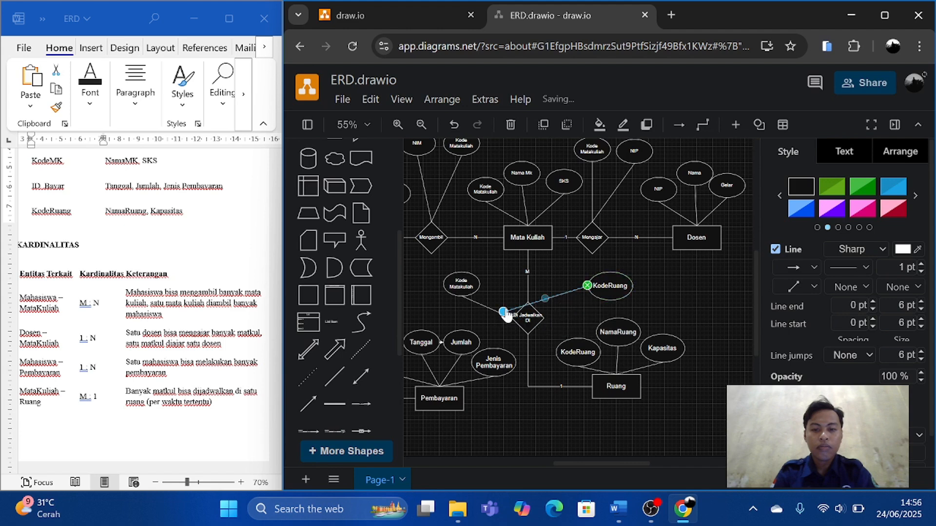
drag(503, 313, 546, 312)
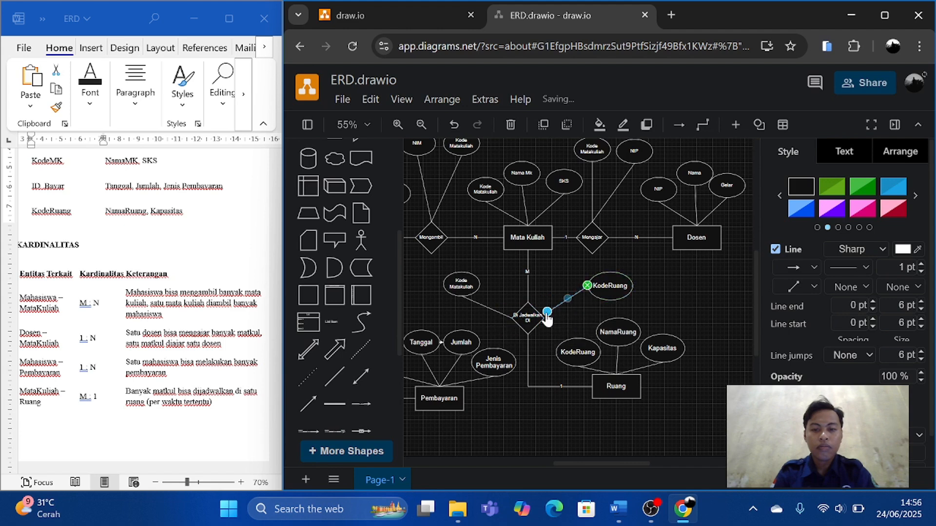
click(653, 274)
Place copies of the ID_Bayar and NIM ovals to the left of the Membayar diamond, with ID_Bayar above NIM.
scroll(653, 274, left, 3)
scroll(570, 318, left, 2)
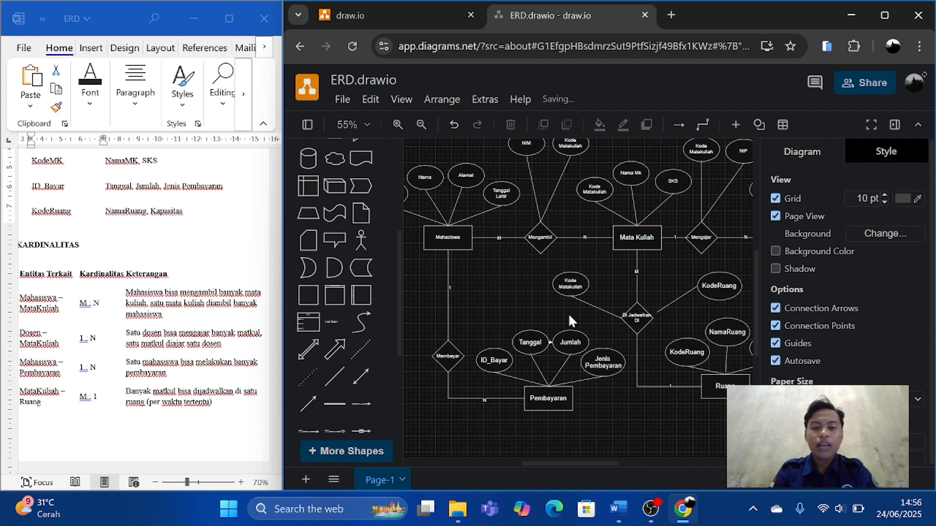
scroll(569, 318, down, 2)
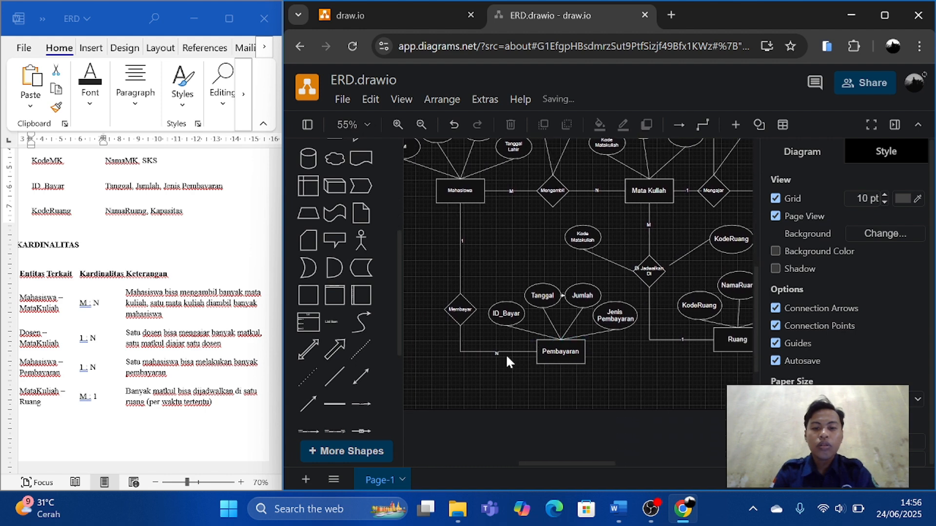
click(509, 315)
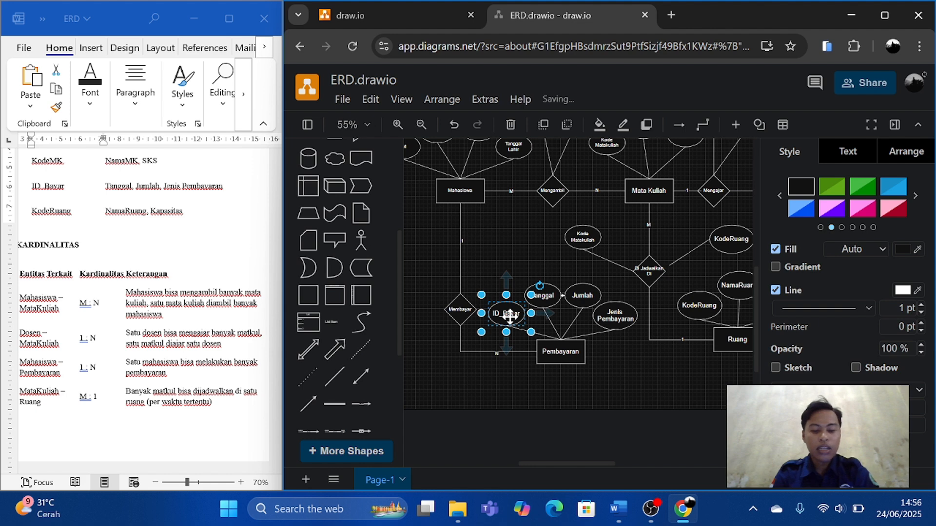
mouse_move(510, 317)
mouse_down()
mouse_move(532, 329)
mouse_move(418, 253)
mouse_up()
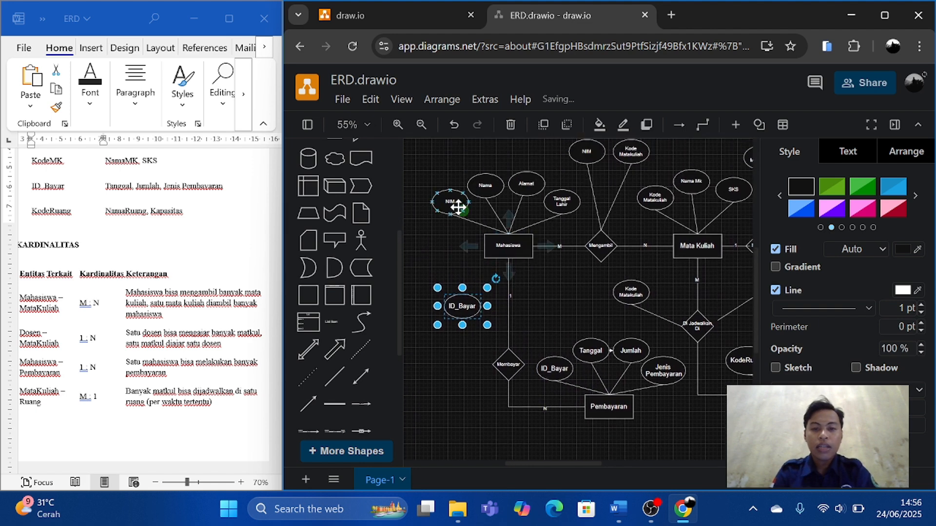
click(448, 200)
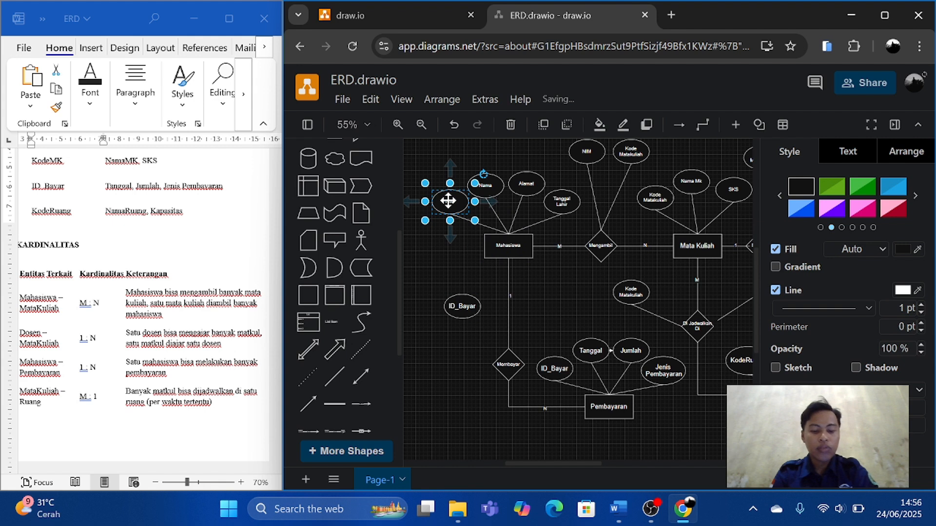
drag(447, 200, 439, 362)
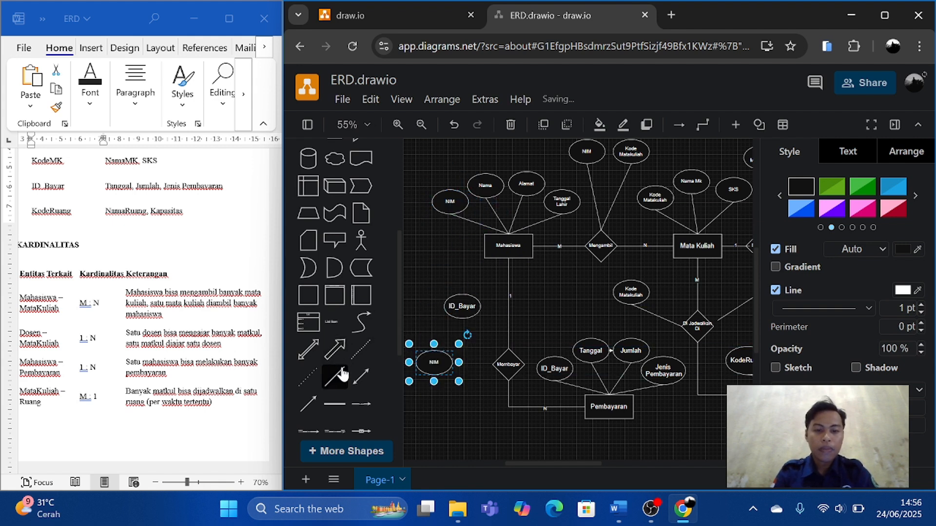
Link the copied ID_Bayar and NIM ovals to the left corner of the Membayar diamond with plain straight lines.
click(334, 377)
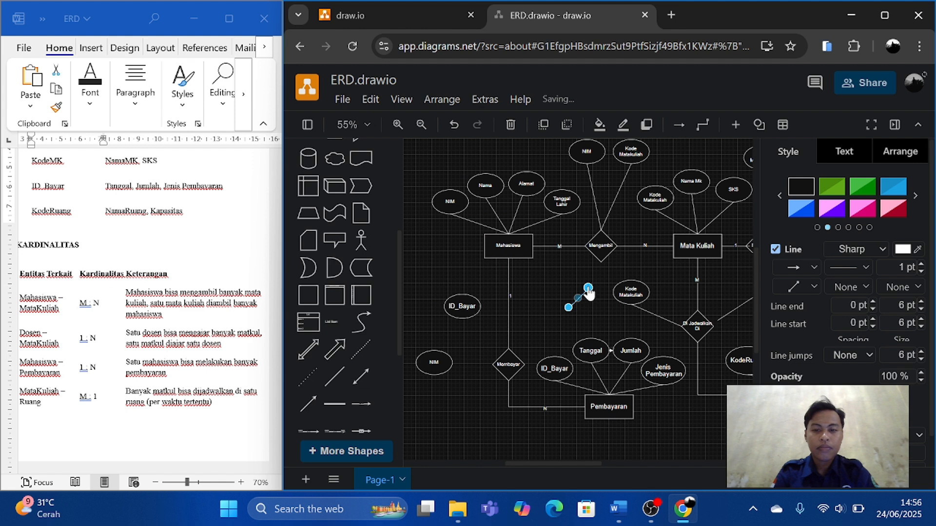
mouse_move(588, 289)
mouse_down()
mouse_move(516, 308)
mouse_move(480, 307)
mouse_up()
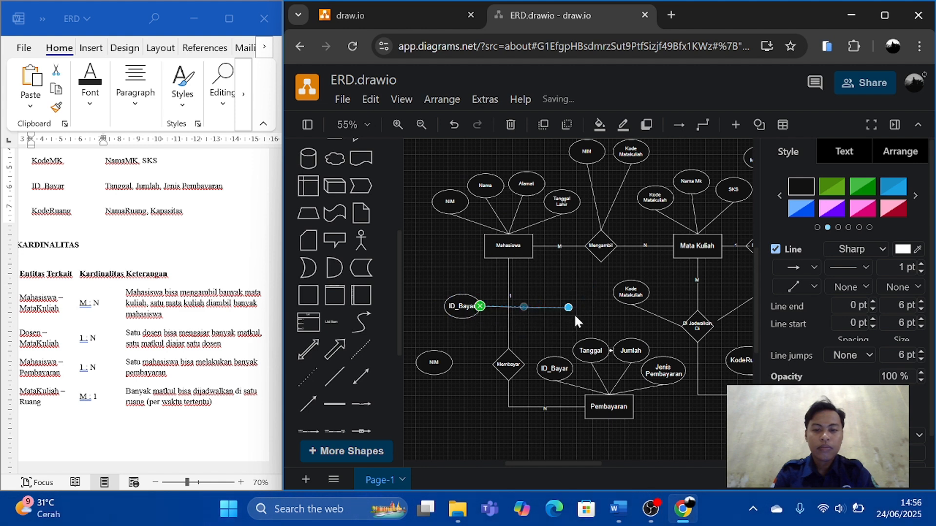
drag(568, 307, 492, 364)
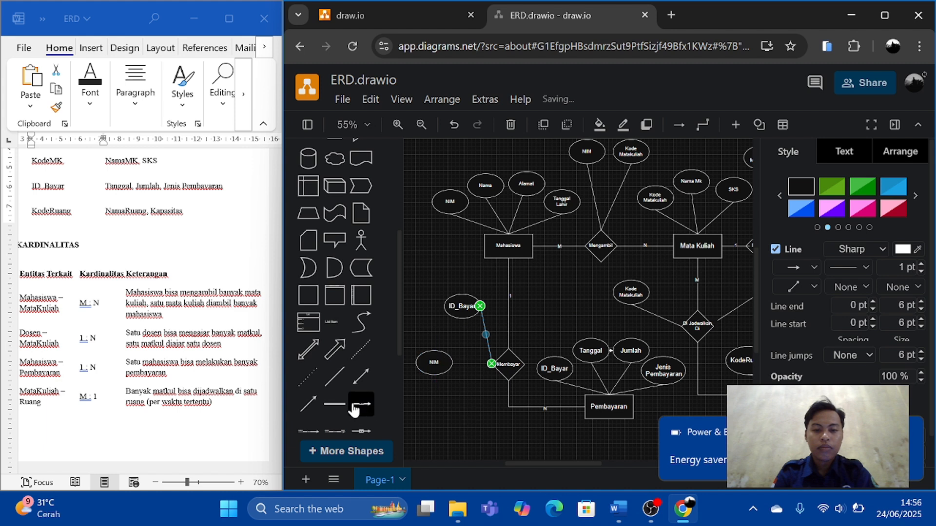
click(334, 378)
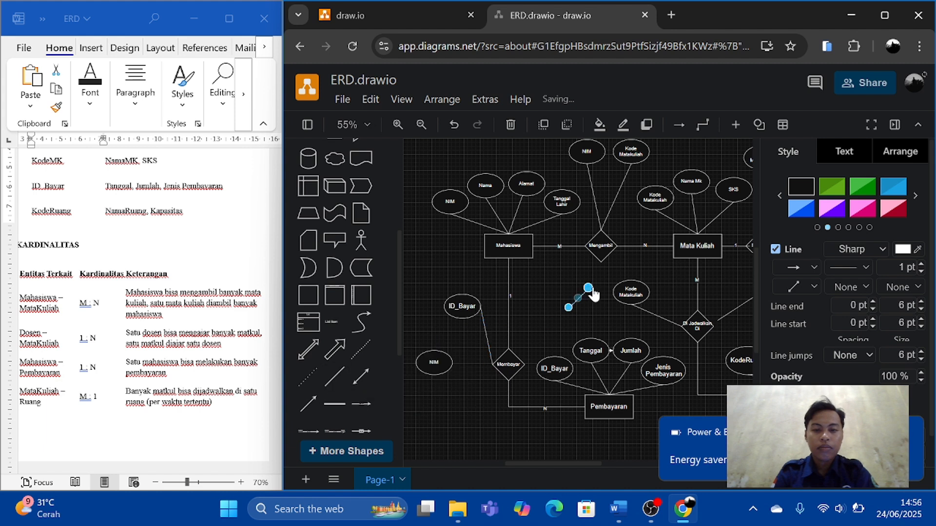
drag(588, 288, 452, 363)
drag(568, 313, 488, 366)
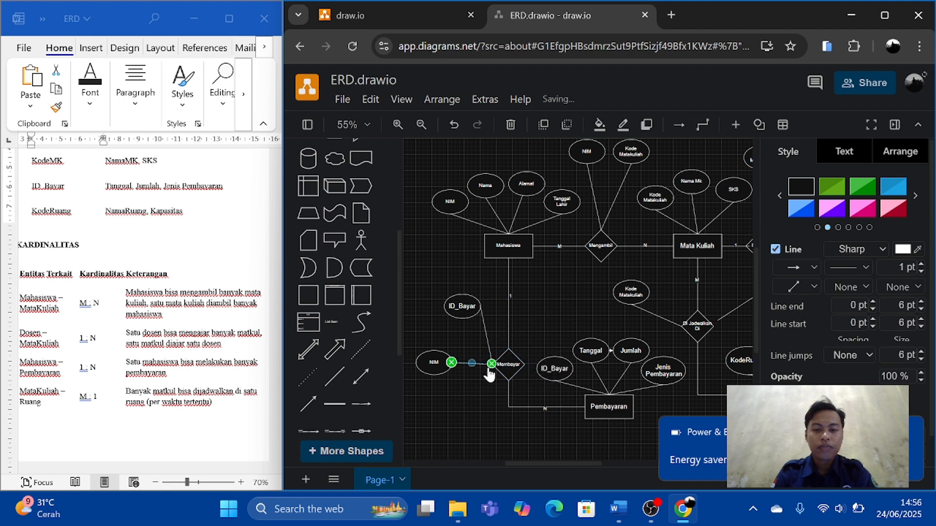
click(605, 295)
Maximize the browser window and review the whole diagram, examining each entity, its relations, cardinality labels and attached key attributes.
scroll(604, 294, down, 4)
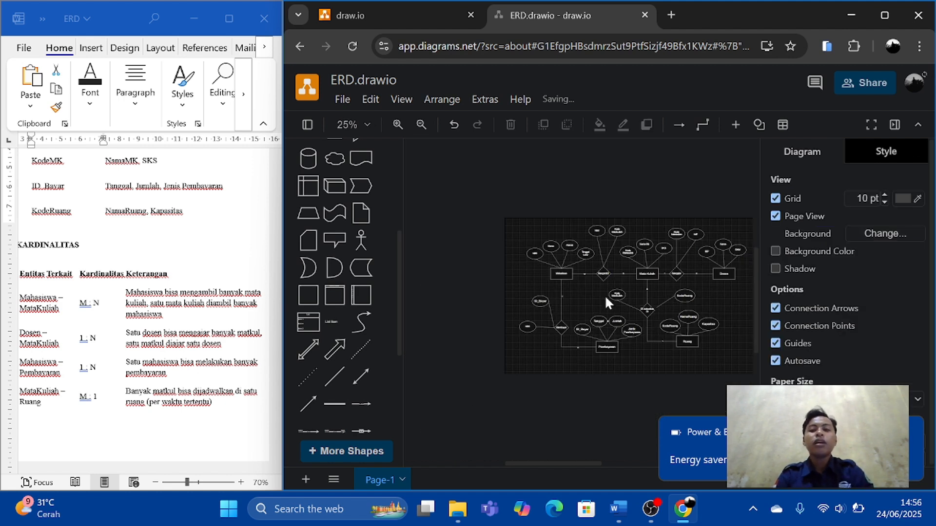
click(885, 17)
scroll(537, 300, up, 3)
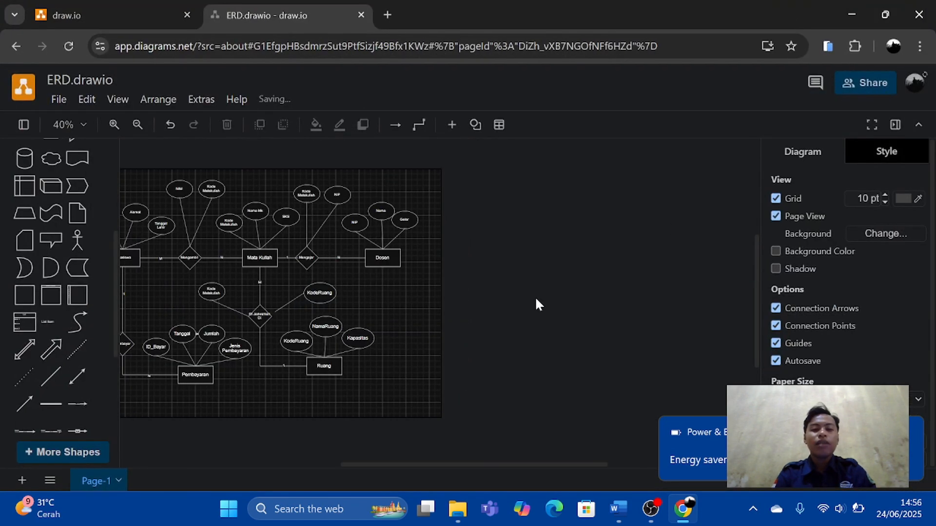
scroll(536, 301, up, 1)
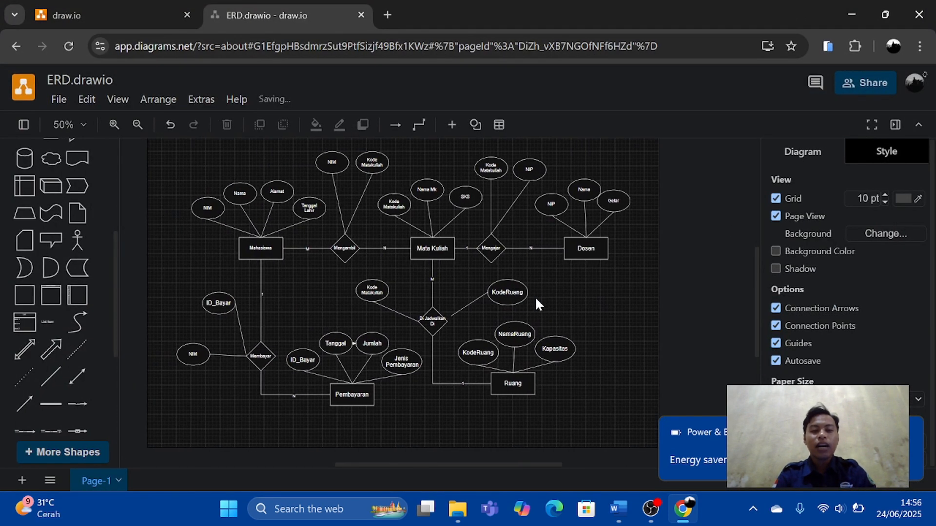
scroll(536, 299, left, 1)
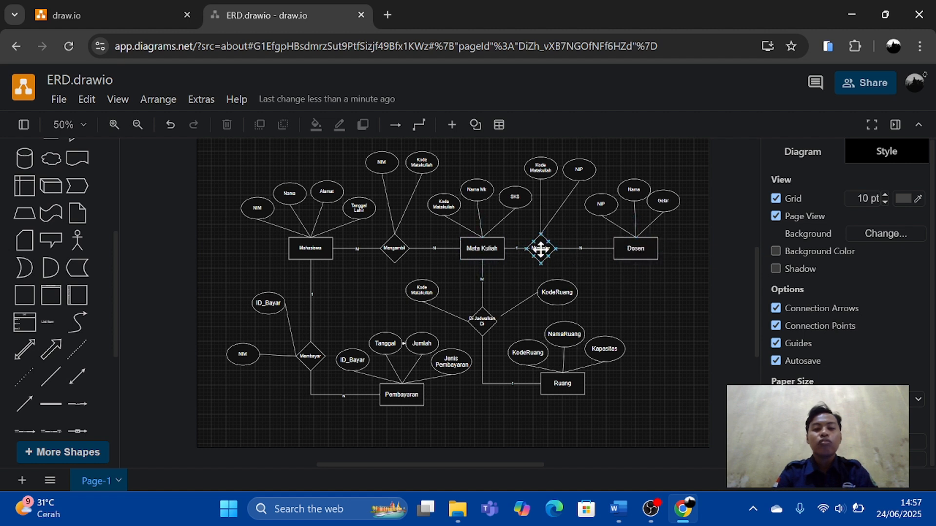
scroll(492, 379, down, 1)
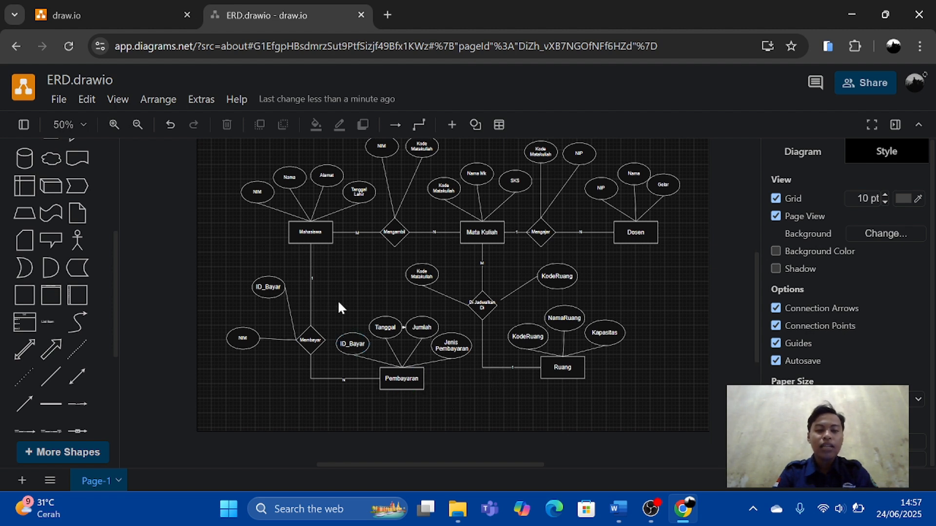
click(304, 340)
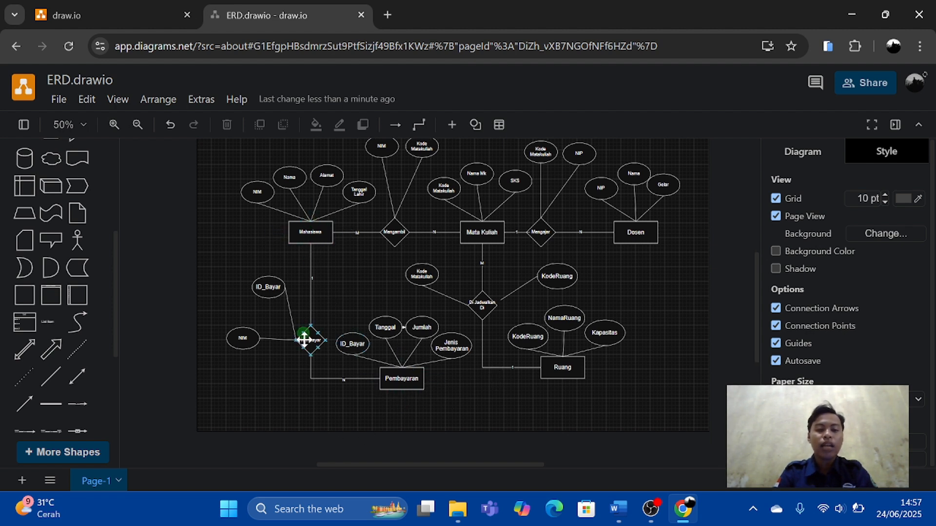
click(317, 239)
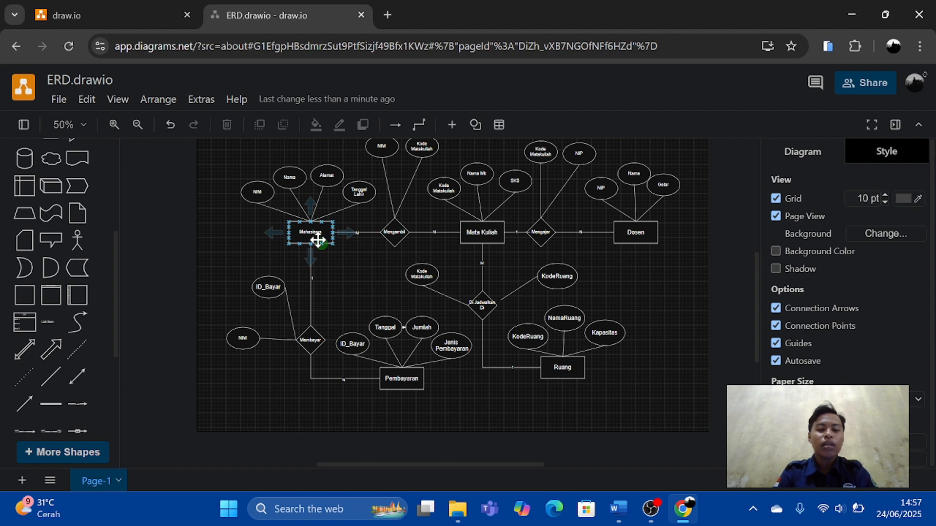
scroll(517, 419, right, 1)
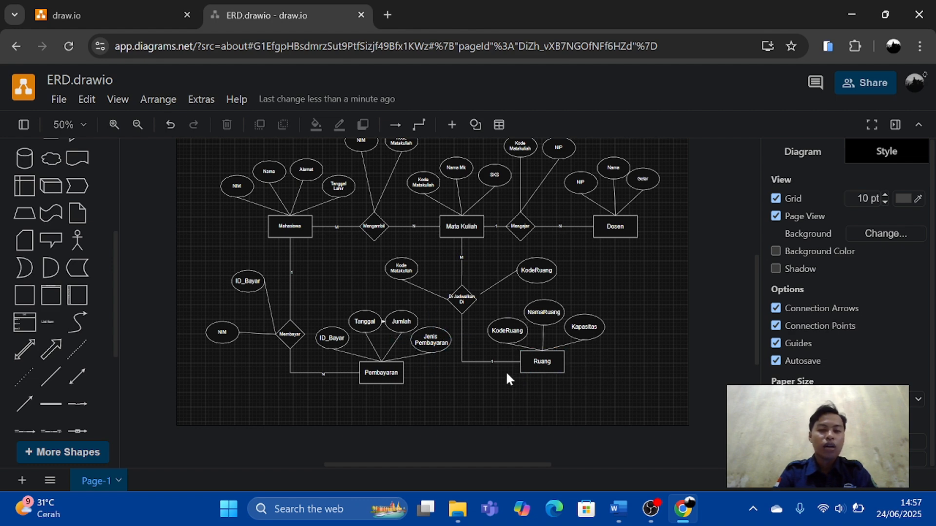
scroll(507, 374, up, 1)
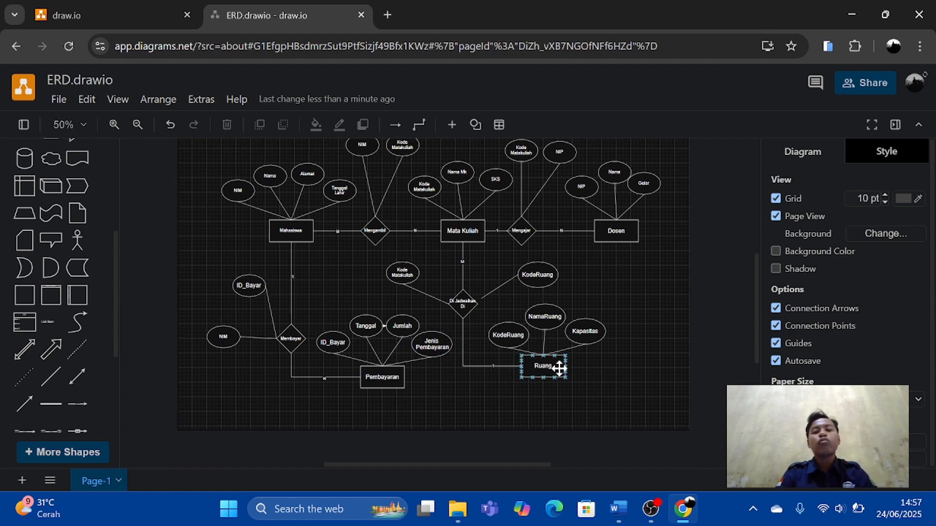
ctrl+scroll(591, 317, down, 2)
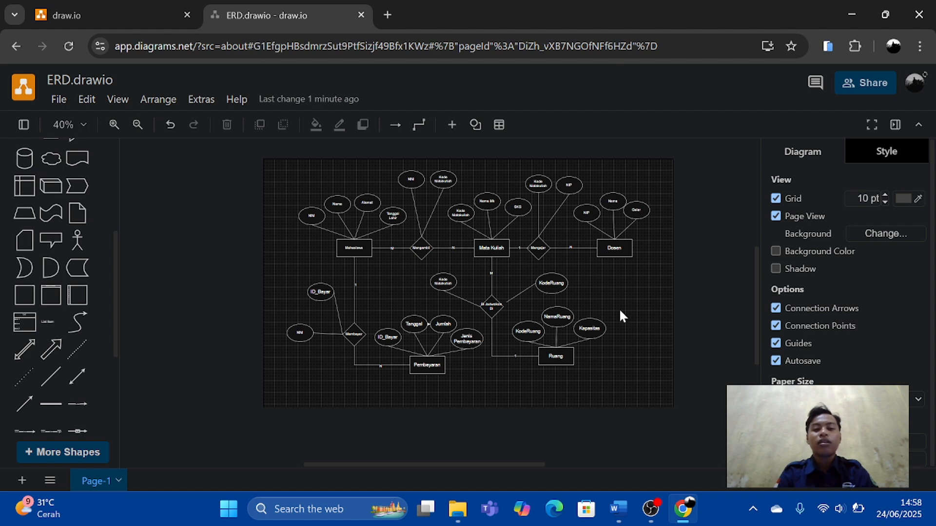
scroll(620, 311, down, 1)
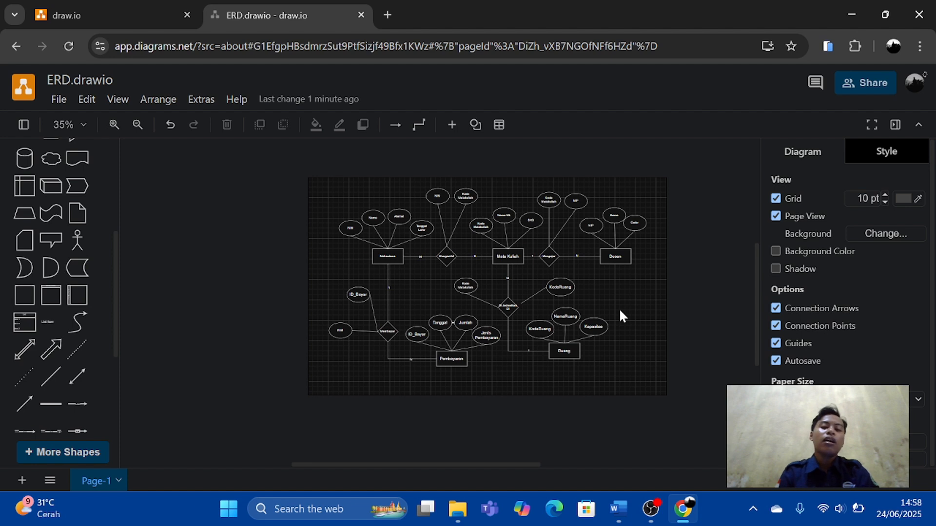